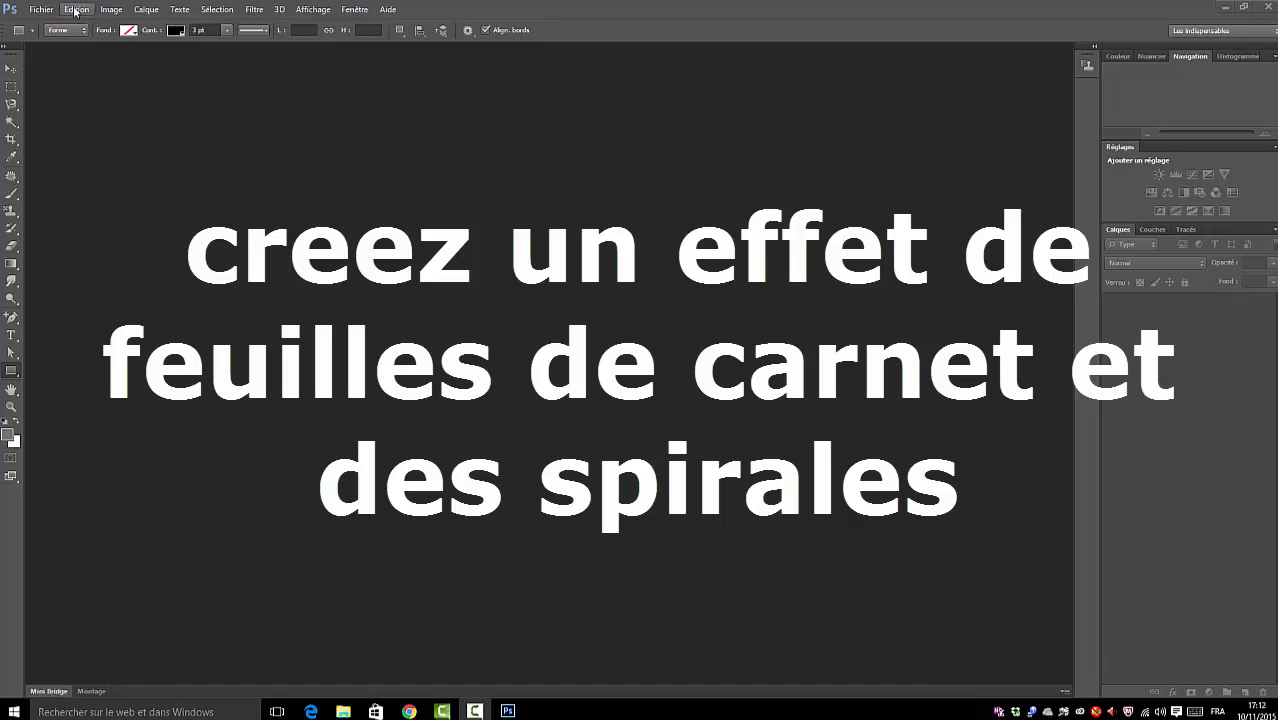
Step: Create a new 1050 × 576 pixel document at 72 pixels/inch with a white background, and hide its guides
{"action": "left_click", "coordinate": [42, 10]}
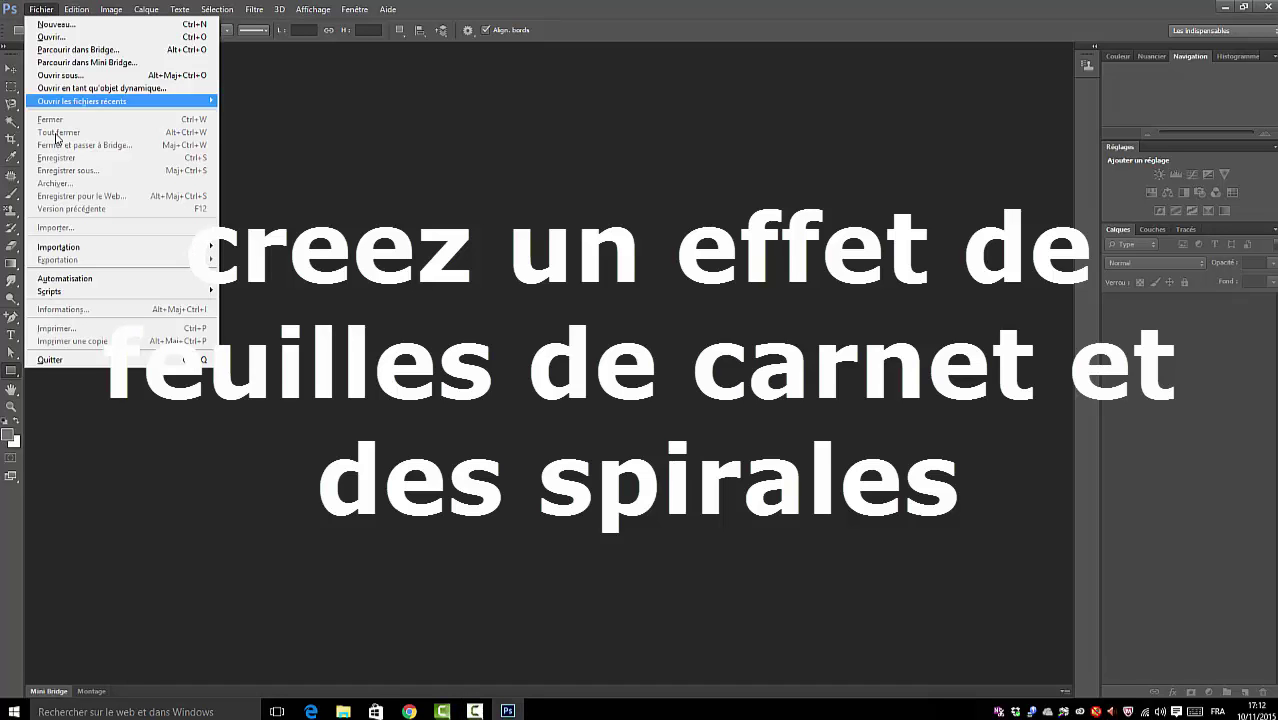
{"action": "left_click", "coordinate": [50, 24]}
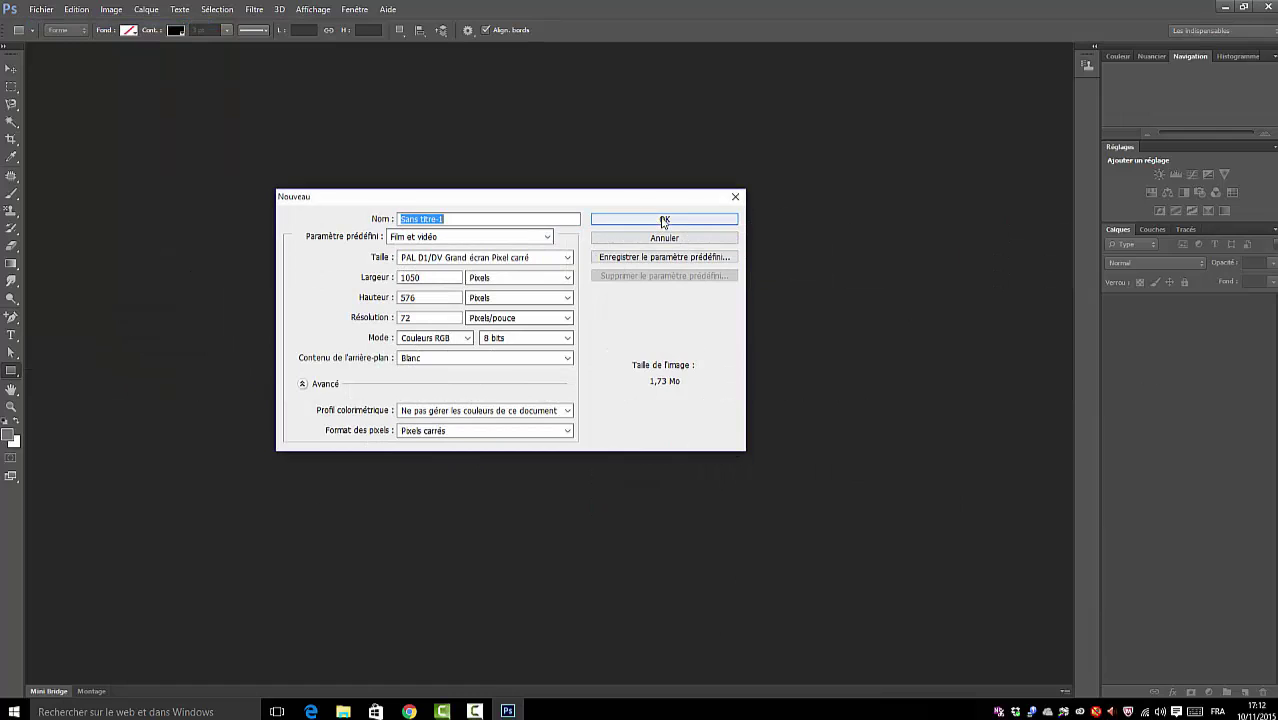
{"action": "left_click", "coordinate": [664, 221]}
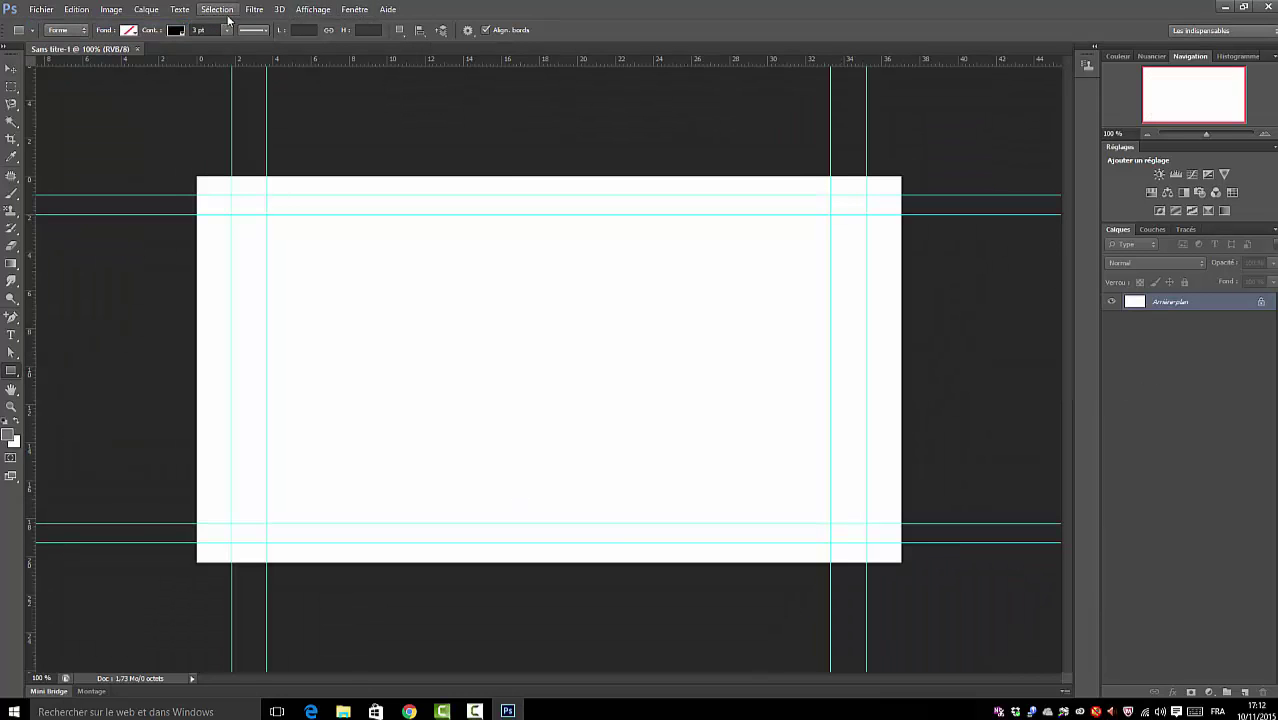
{"action": "left_click", "coordinate": [312, 9]}
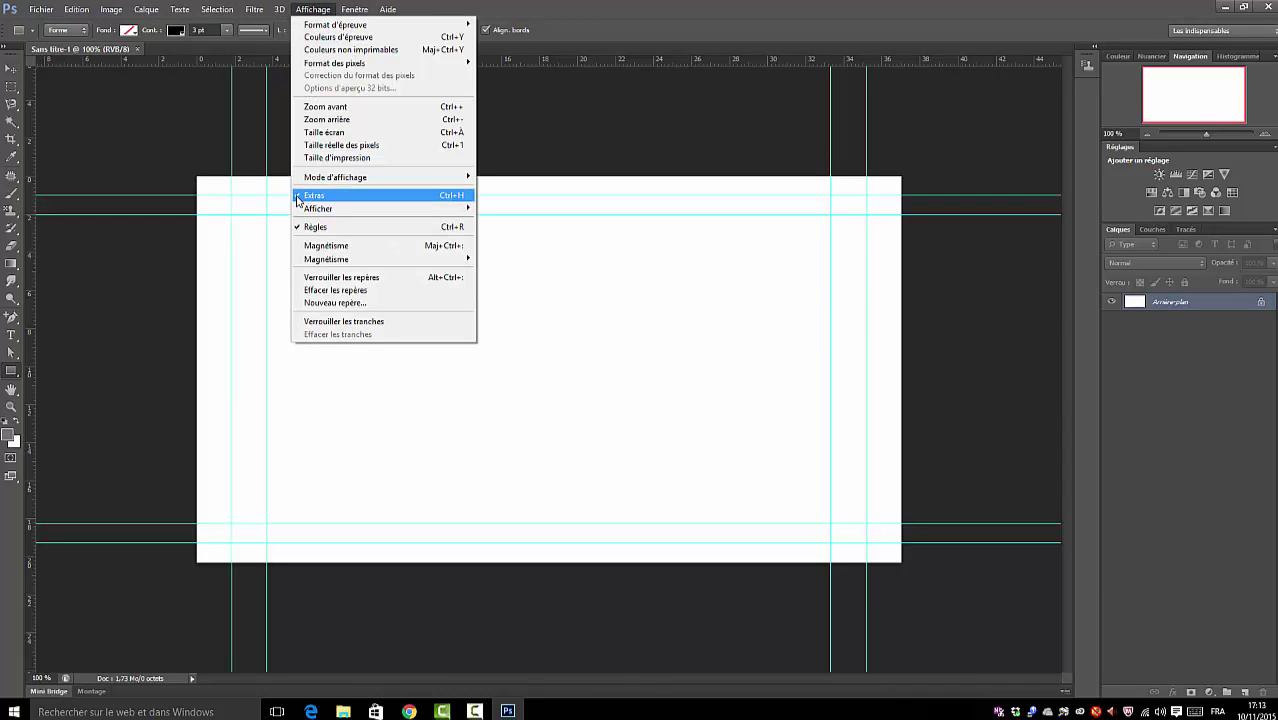
{"action": "left_click", "coordinate": [314, 195]}
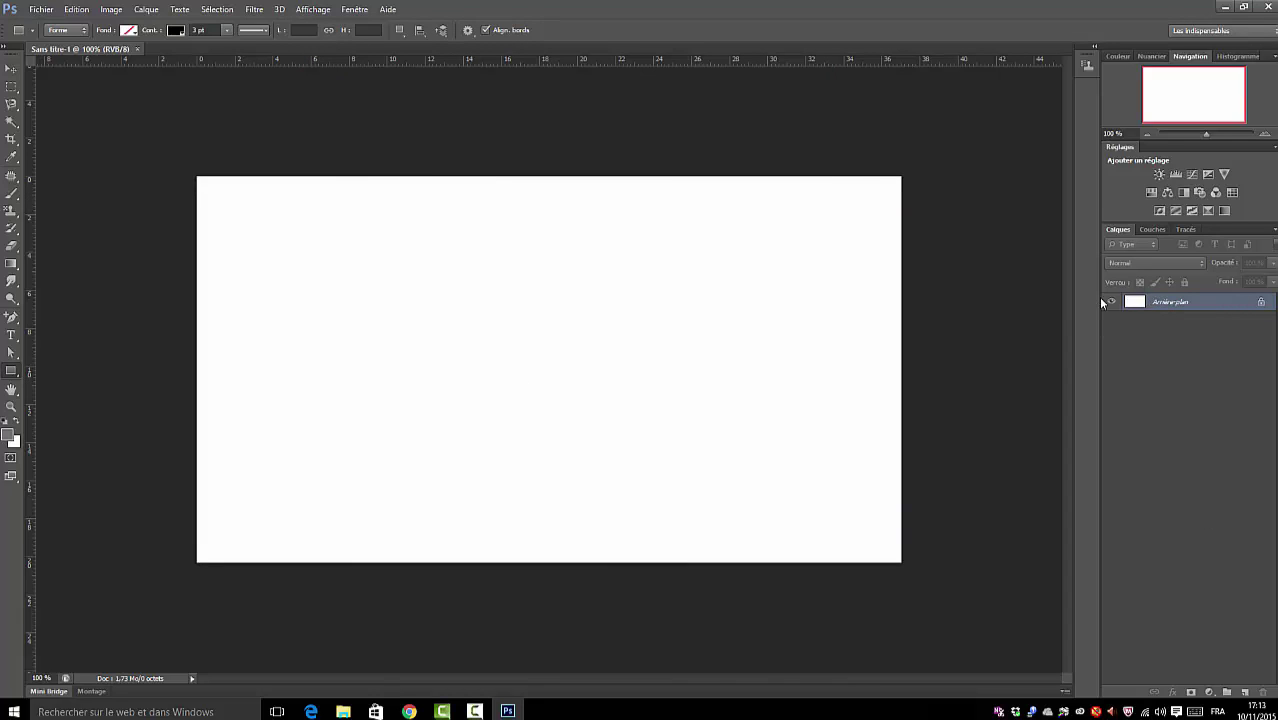
Step: Fill the background layer with light blue #bbd6f5 as the foreground colour
{"action": "left_click", "coordinate": [6, 438]}
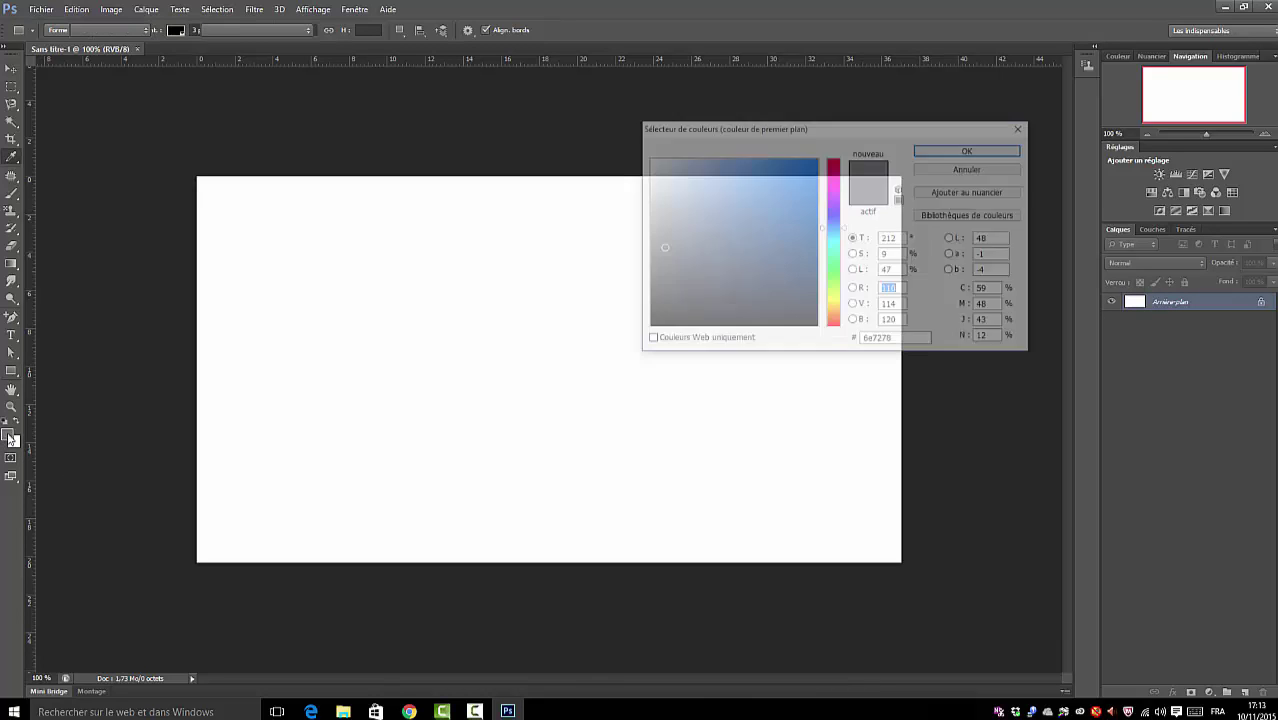
{"action": "left_click", "coordinate": [690, 166]}
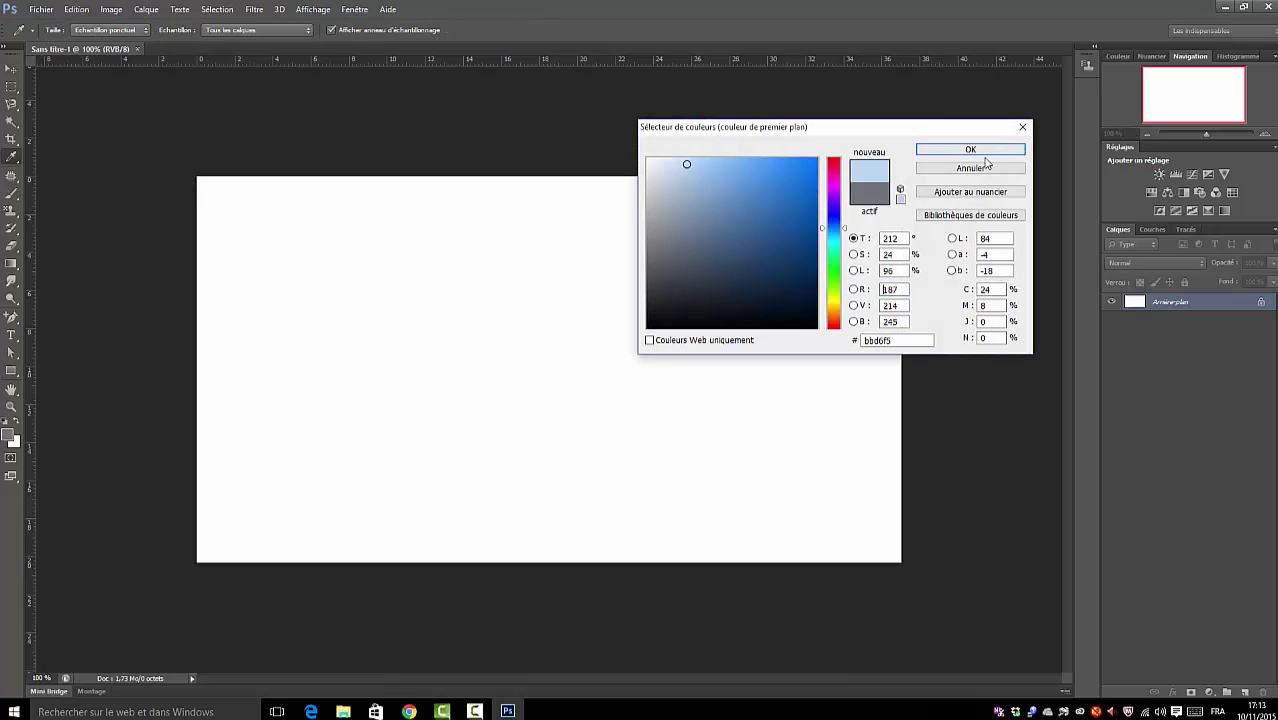
{"action": "left_click", "coordinate": [970, 149]}
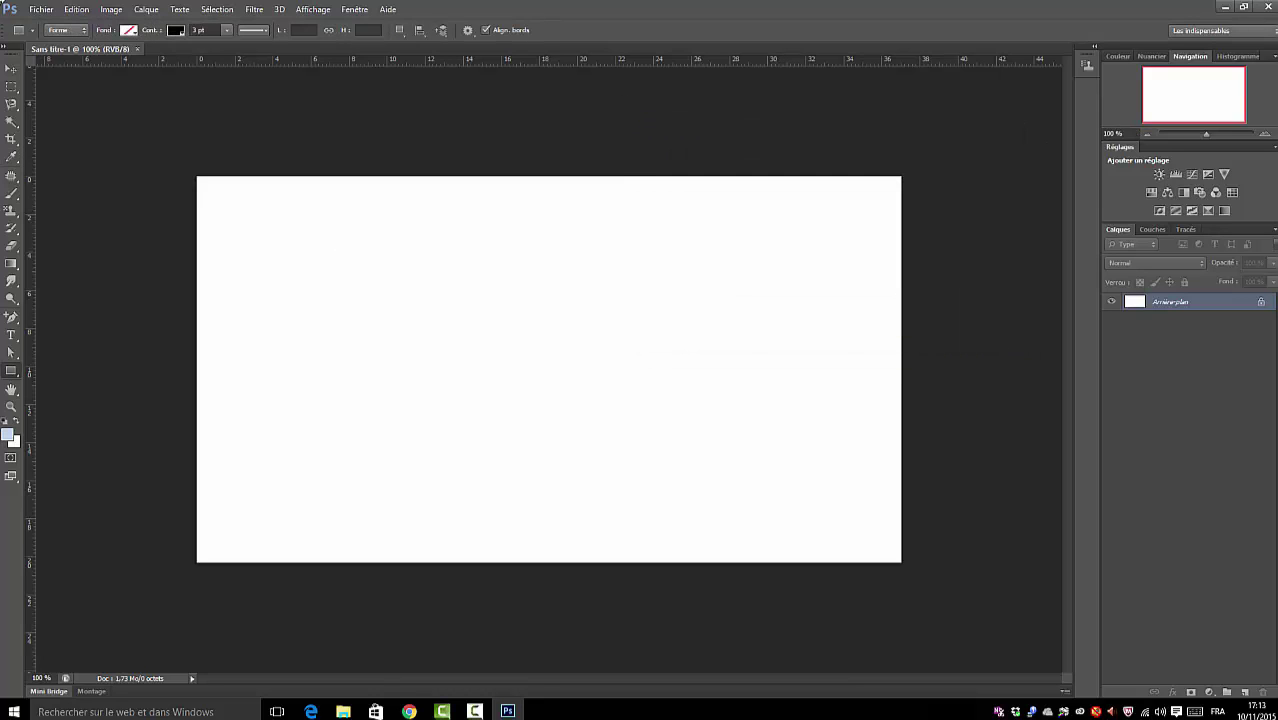
{"action": "left_click", "coordinate": [77, 9]}
{"action": "left_click", "coordinate": [87, 204]}
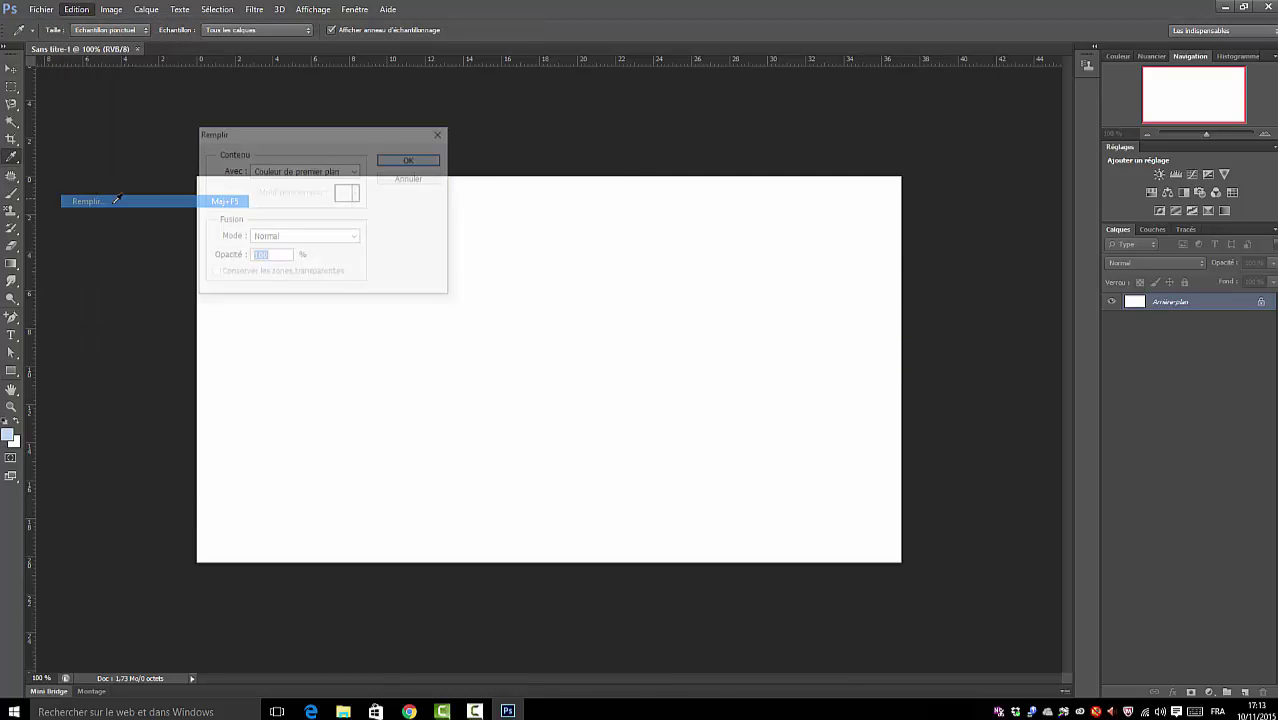
{"action": "left_click", "coordinate": [416, 158]}
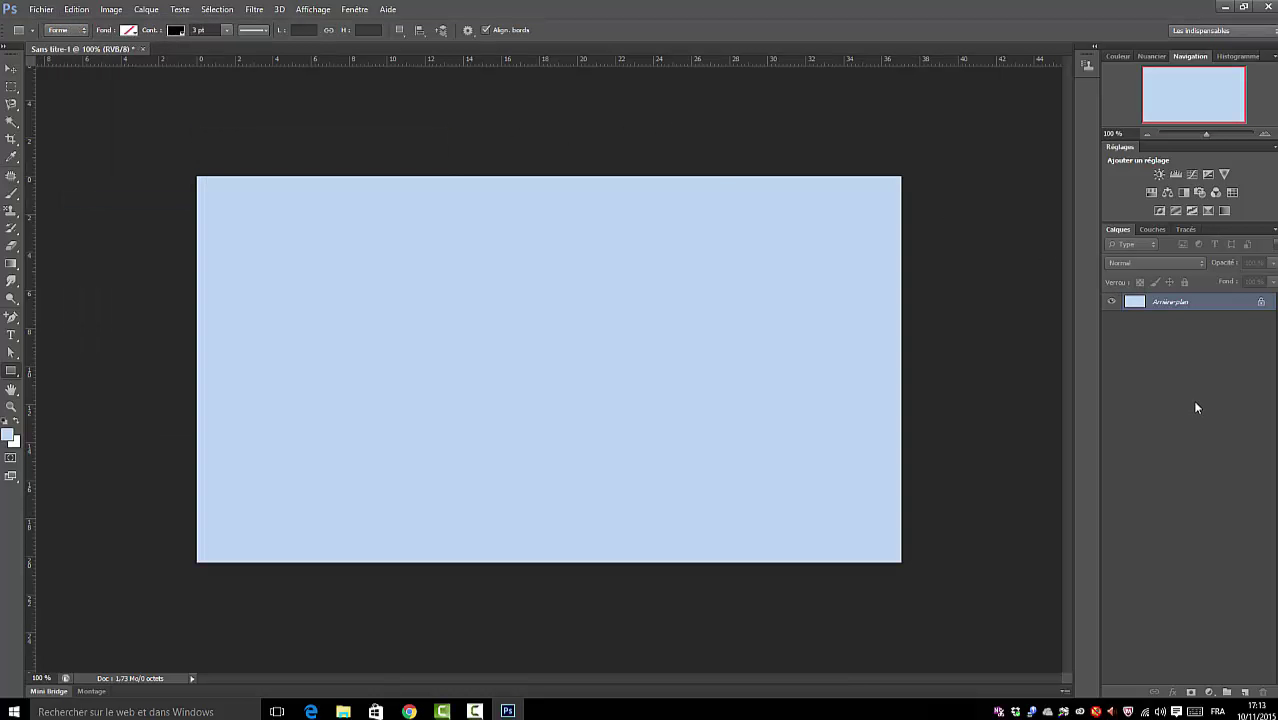
Step: Add a new layer and make an upright rectangular selection about 10 × 15 cm near the canvas centre
{"action": "left_click", "coordinate": [1245, 691]}
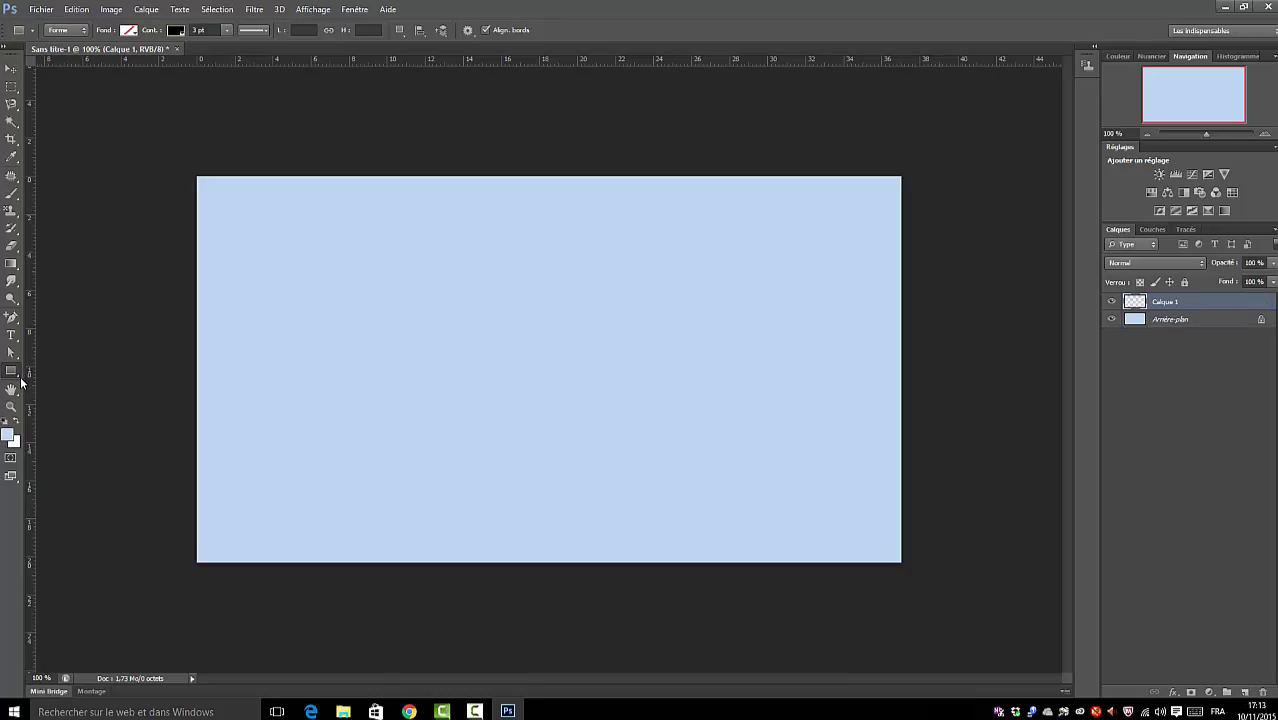
{"action": "left_click", "coordinate": [12, 87]}
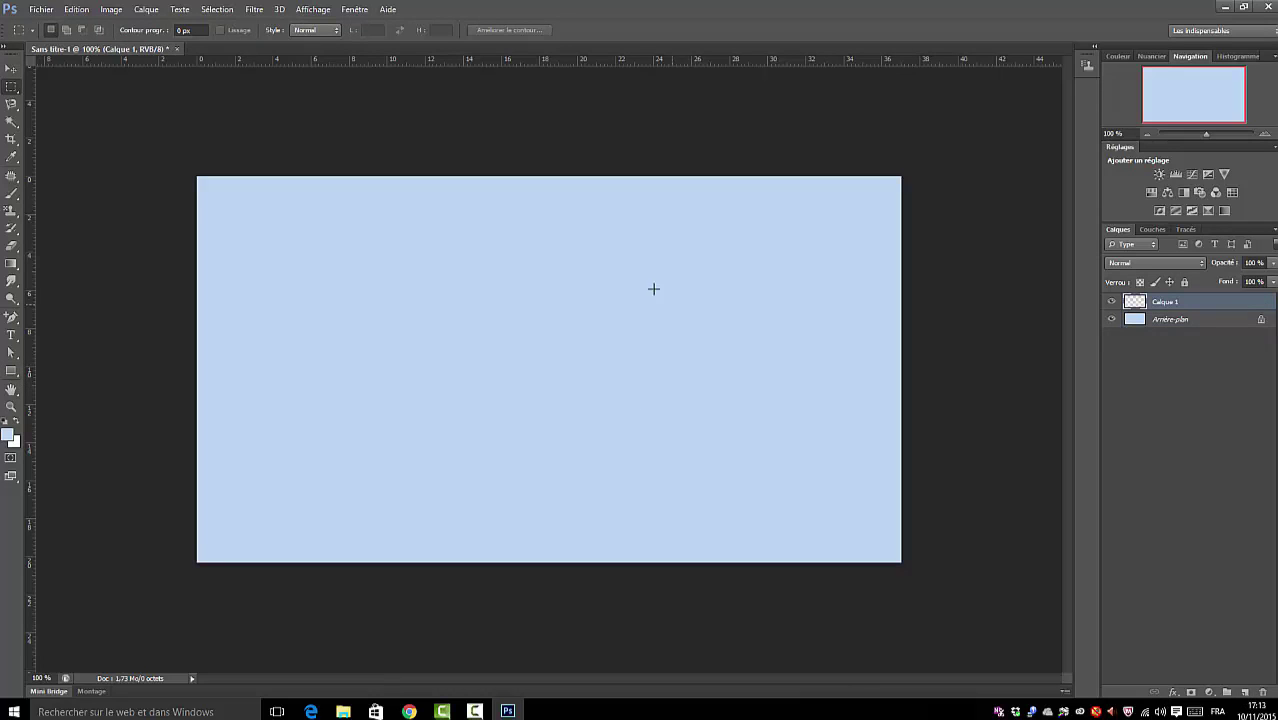
{"action": "left_click_drag", "start_coordinate": [495, 223], "coordinate": [689, 511]}
Step: Fill the rectangular selection with white and deselect it
{"action": "left_click", "coordinate": [6, 424]}
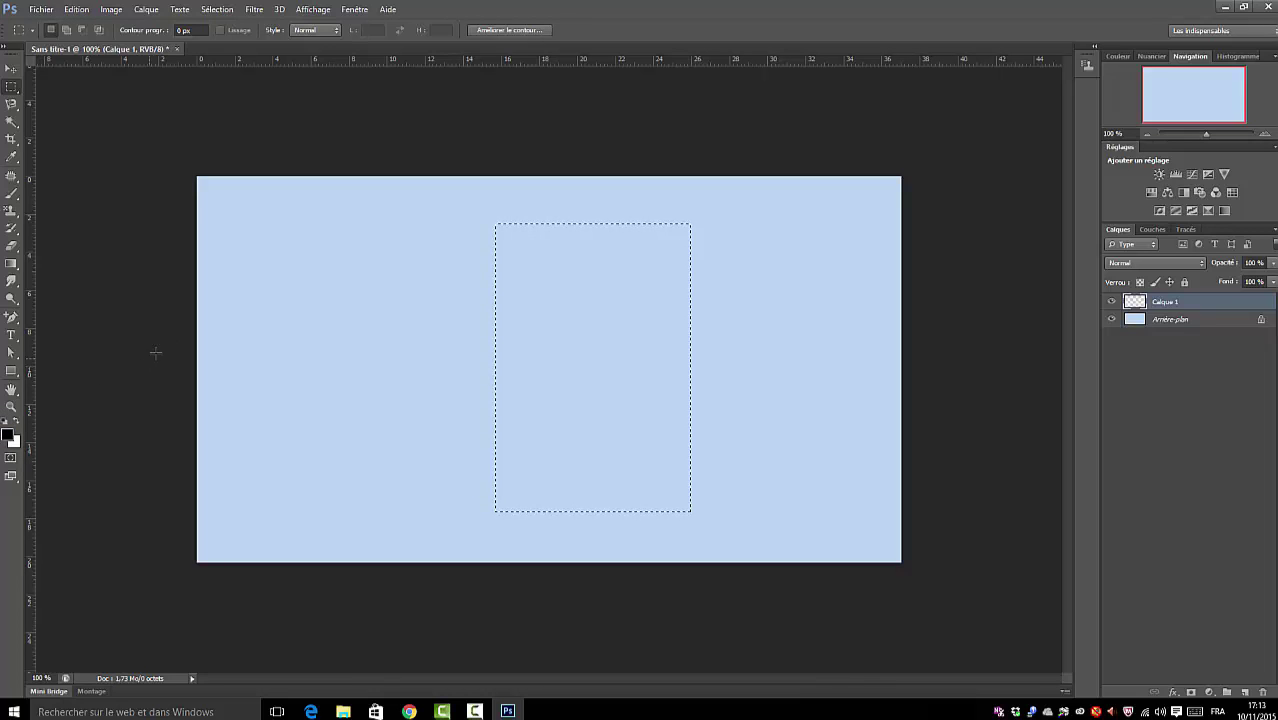
{"action": "key", "text": "x"}
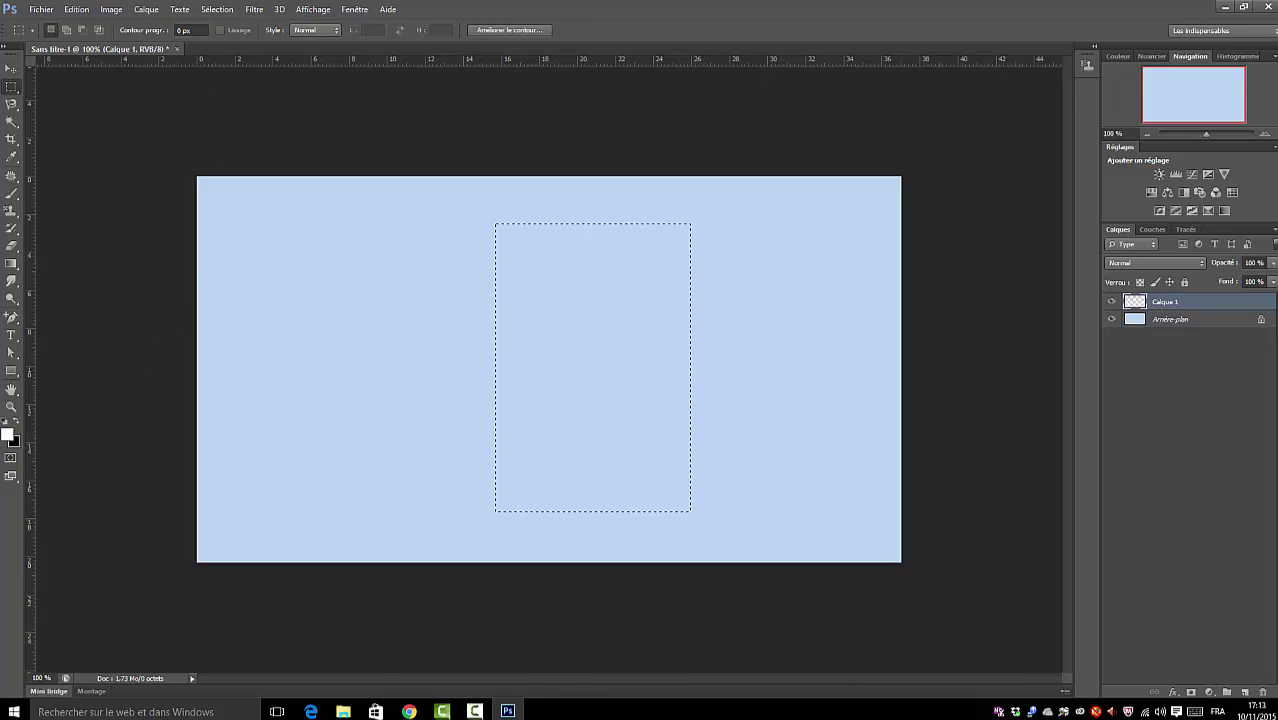
{"action": "left_click", "coordinate": [77, 10]}
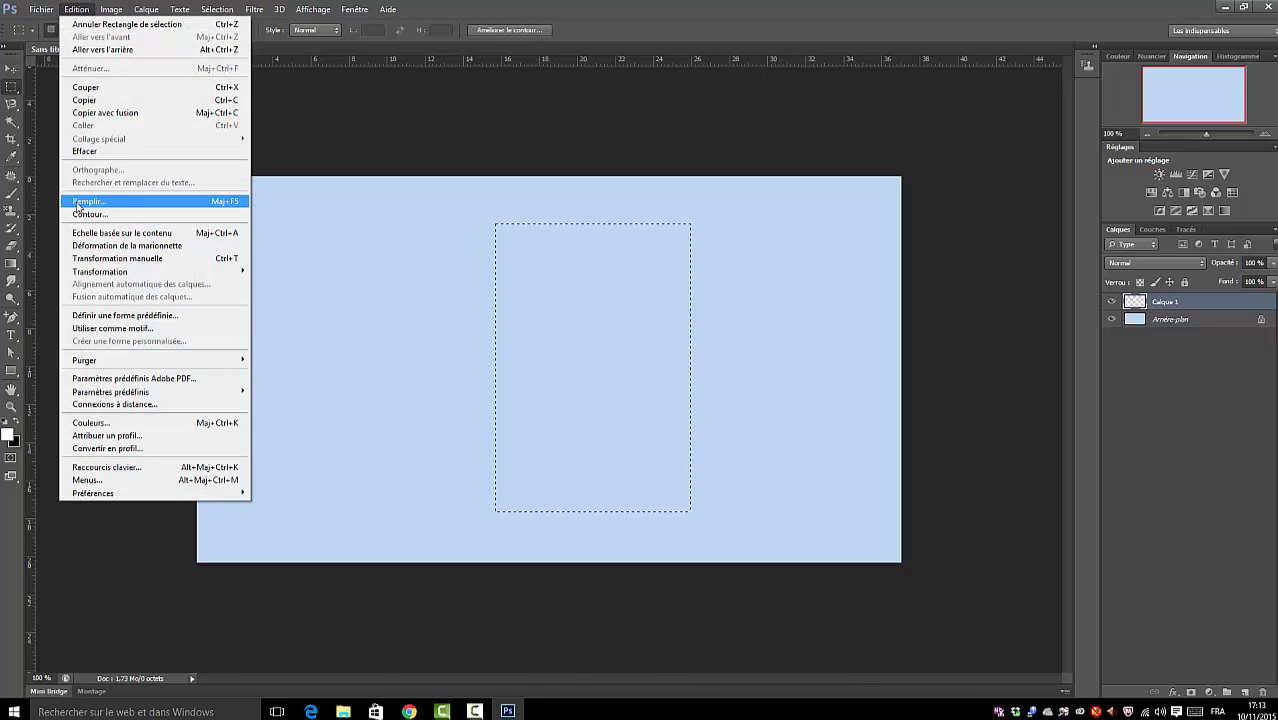
{"action": "left_click", "coordinate": [79, 203]}
{"action": "left_click", "coordinate": [413, 161]}
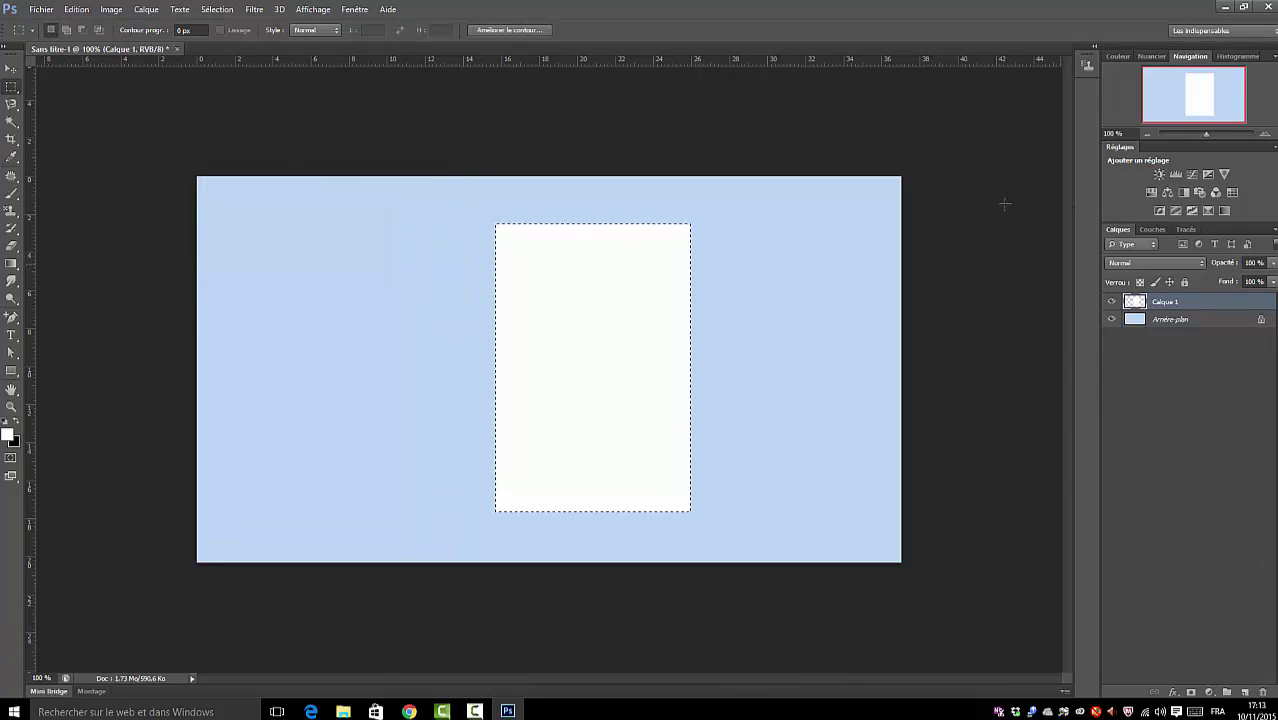
{"action": "left_click", "coordinate": [217, 10]}
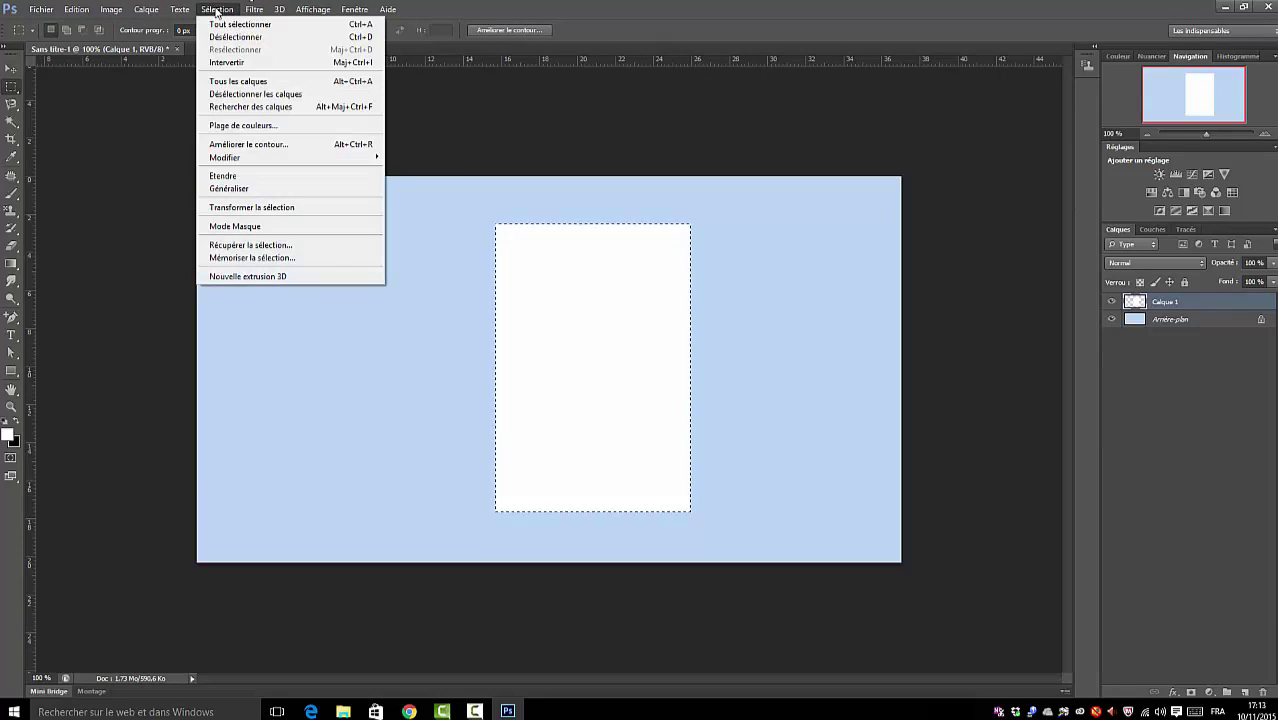
{"action": "left_click", "coordinate": [222, 38]}
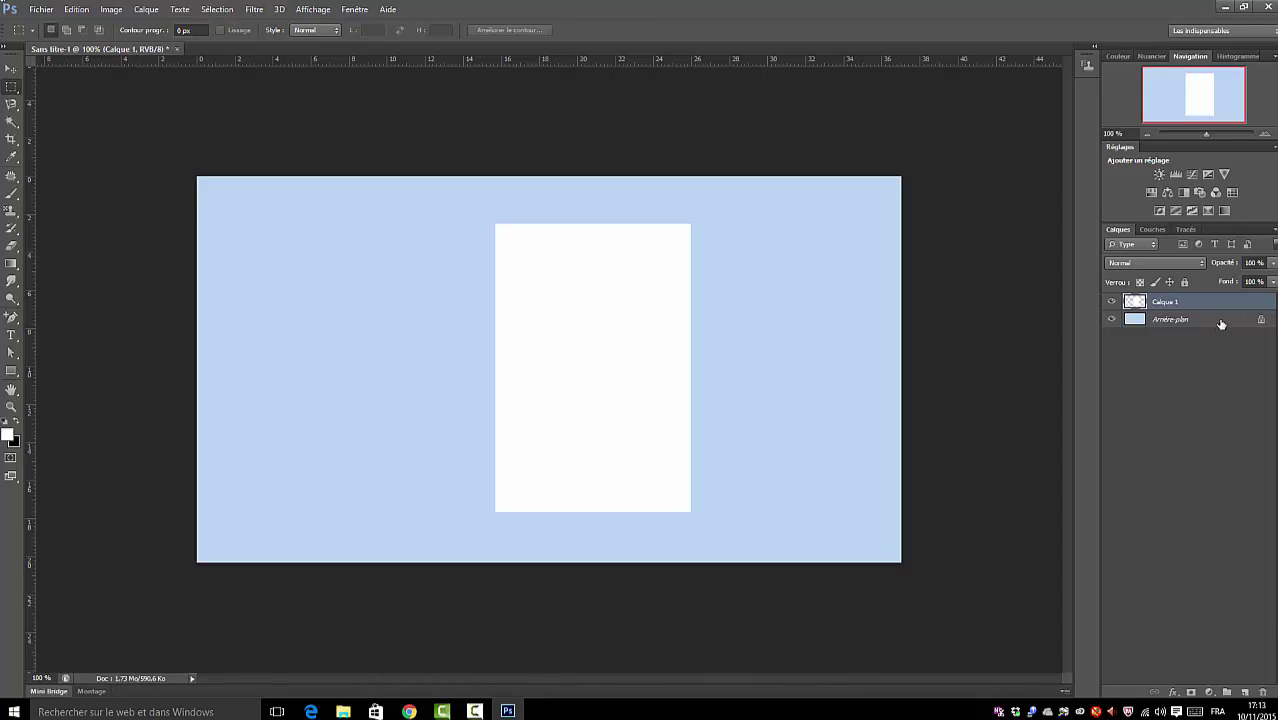
Step: Duplicate the white rectangle layer under the name 0, with the original Calque 1 hidden
{"action": "left_click_drag", "start_coordinate": [1178, 323], "coordinate": [1246, 693]}
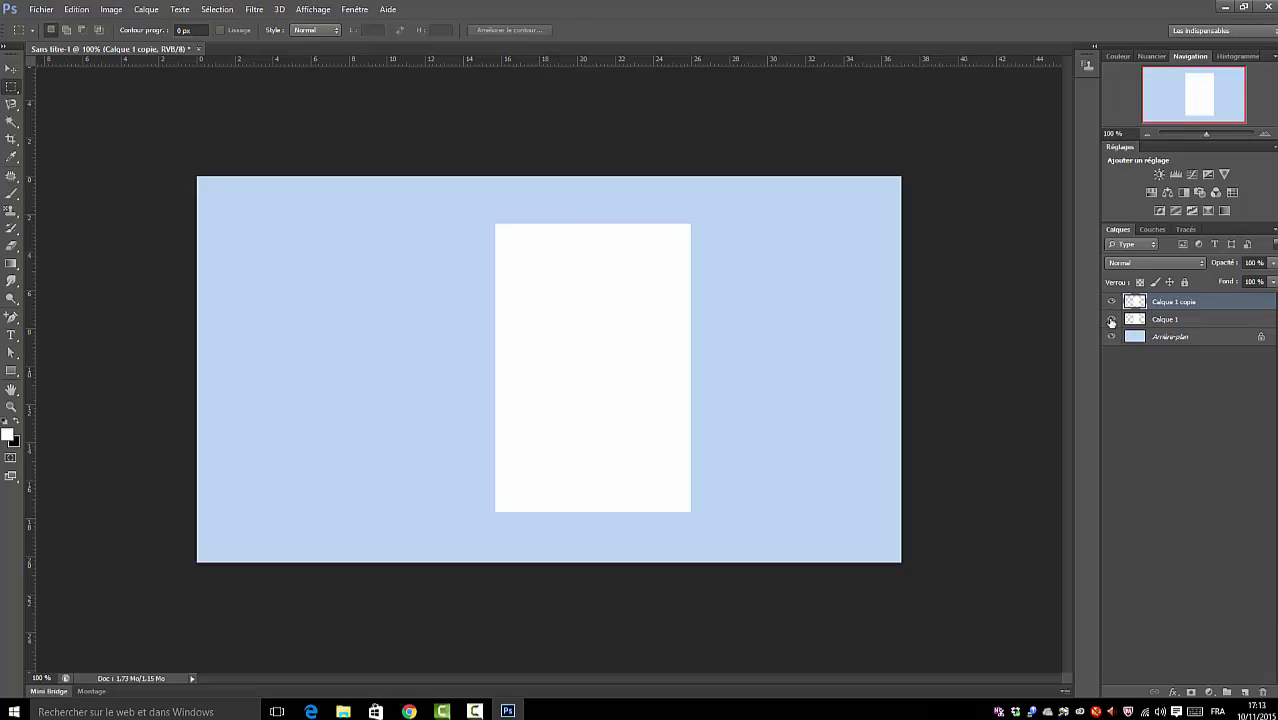
{"action": "double_click", "coordinate": [1180, 302]}
{"action": "type", "text": "0"}
{"action": "left_click", "coordinate": [1188, 455]}
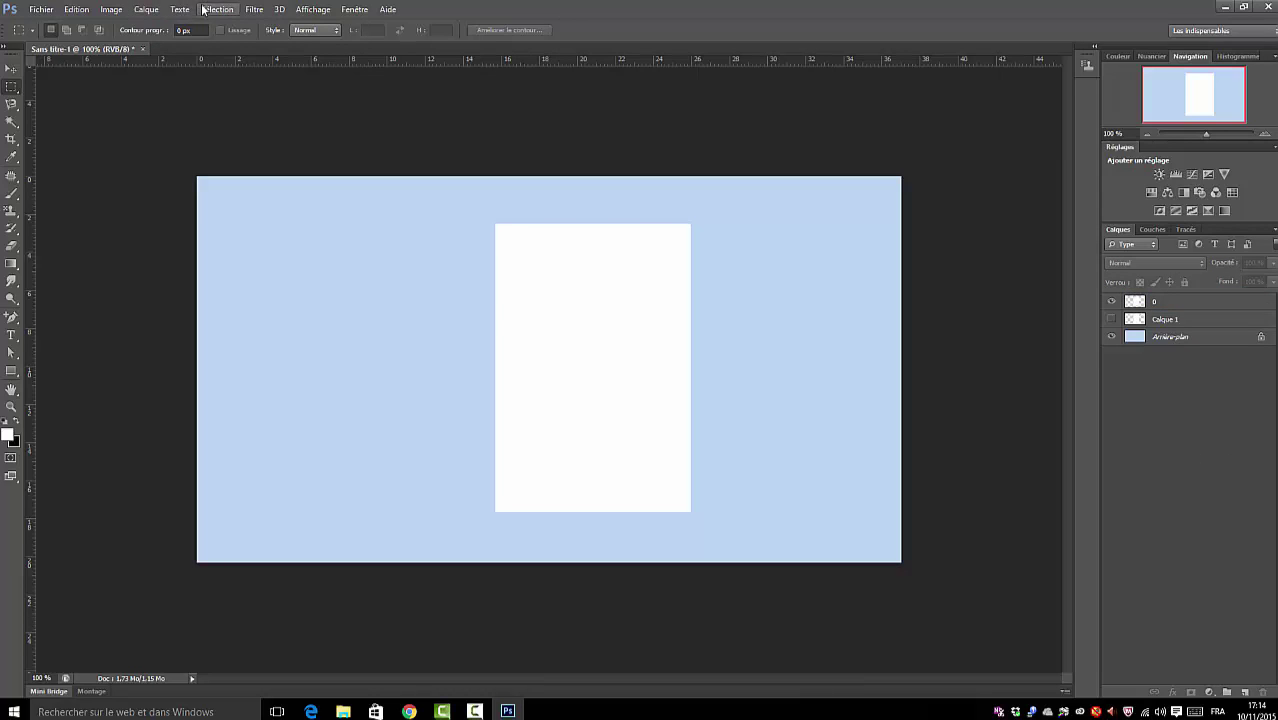
Step: Add a drop shadow with 65 % opacity to layer 0
{"action": "left_click", "coordinate": [150, 10]}
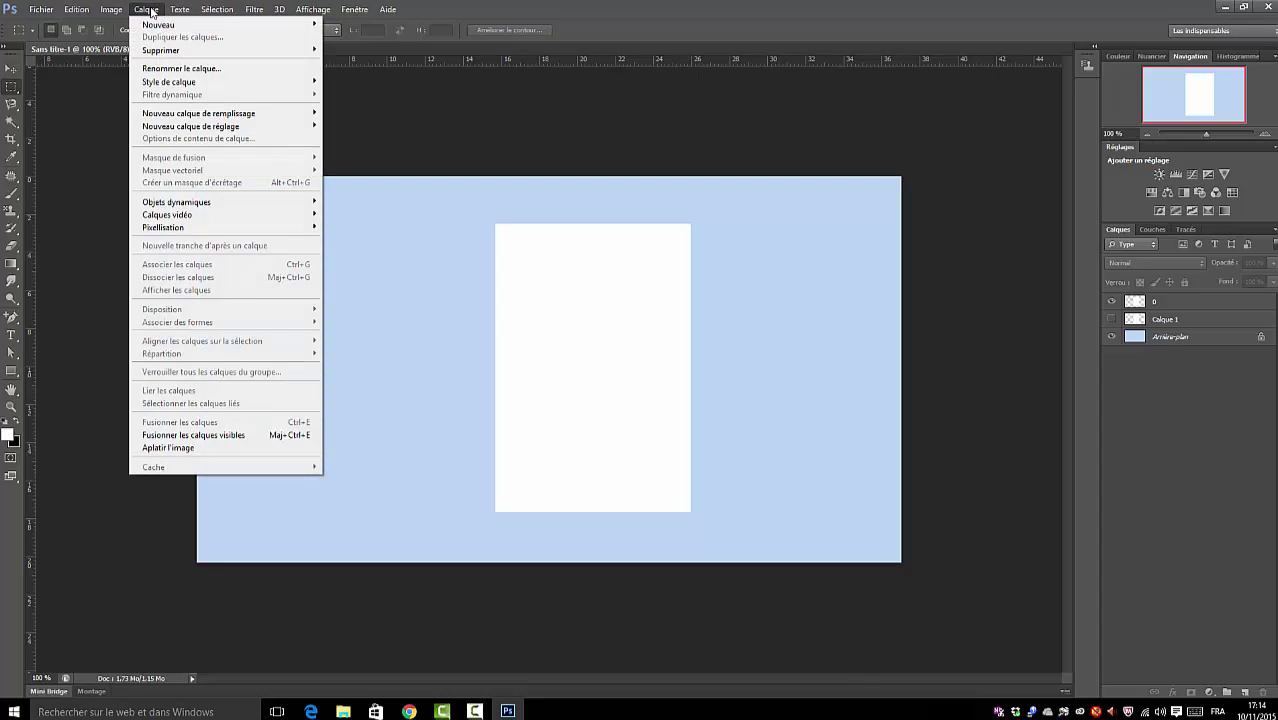
{"action": "mouse_move", "coordinate": [145, 84]}
{"action": "left_click", "coordinate": [1173, 300]}
{"action": "left_click", "coordinate": [1173, 302]}
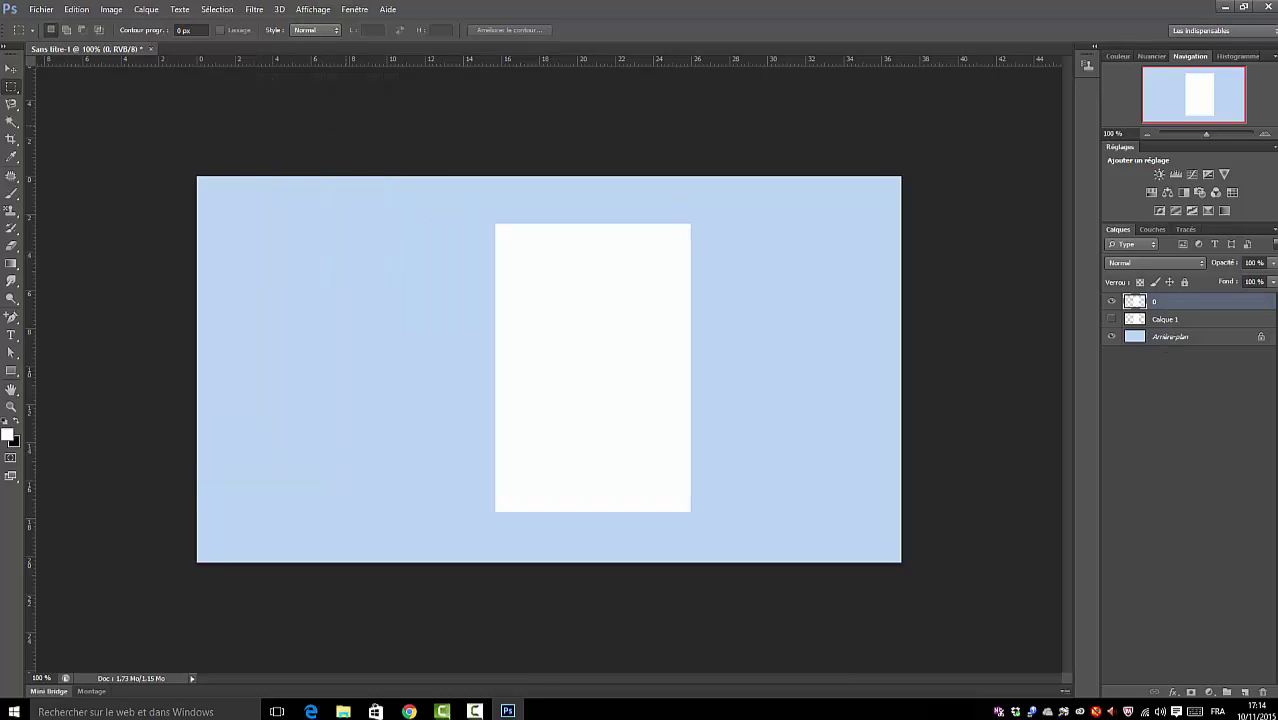
{"action": "left_click", "coordinate": [147, 11]}
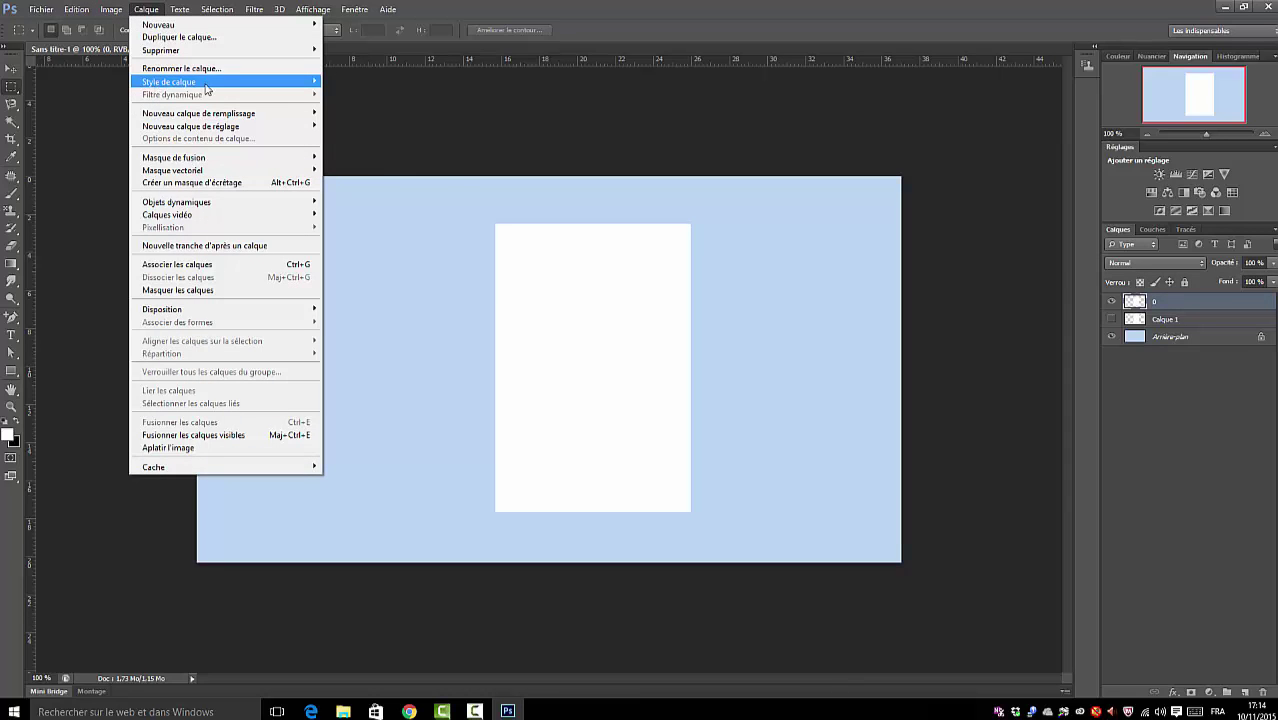
{"action": "mouse_move", "coordinate": [169, 81]}
{"action": "left_click", "coordinate": [358, 215]}
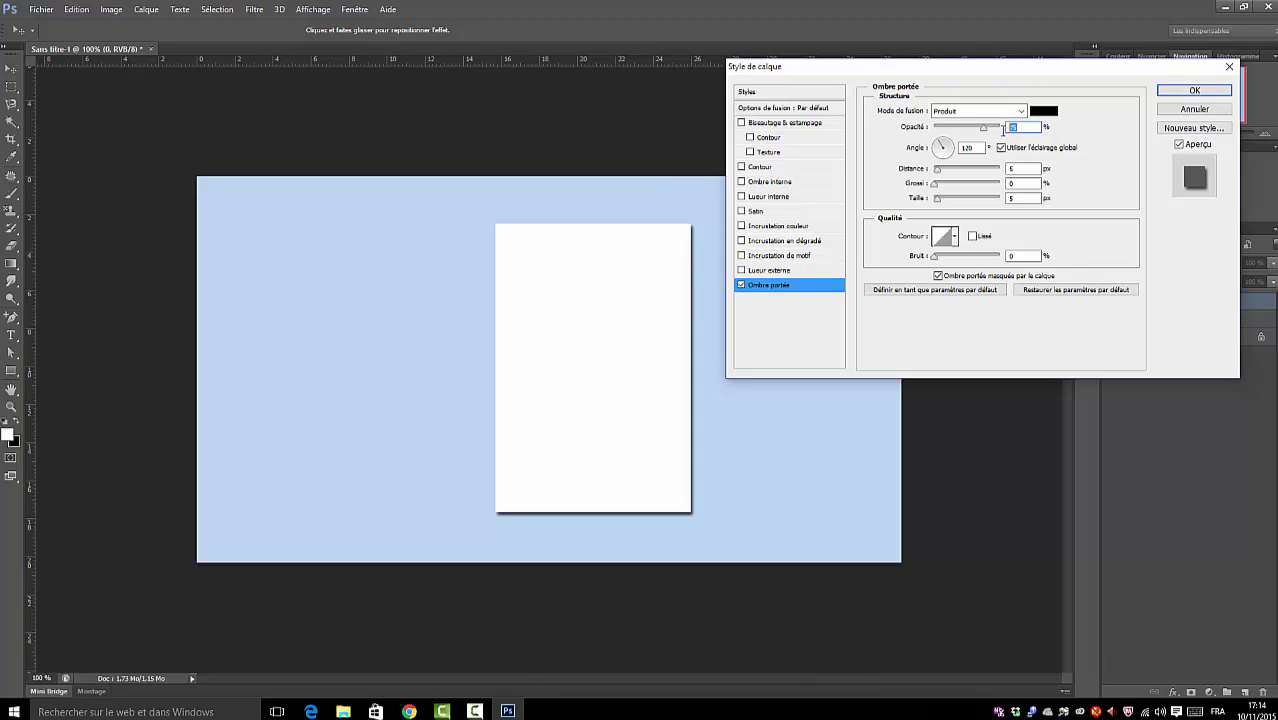
{"action": "type", "text": "60"}
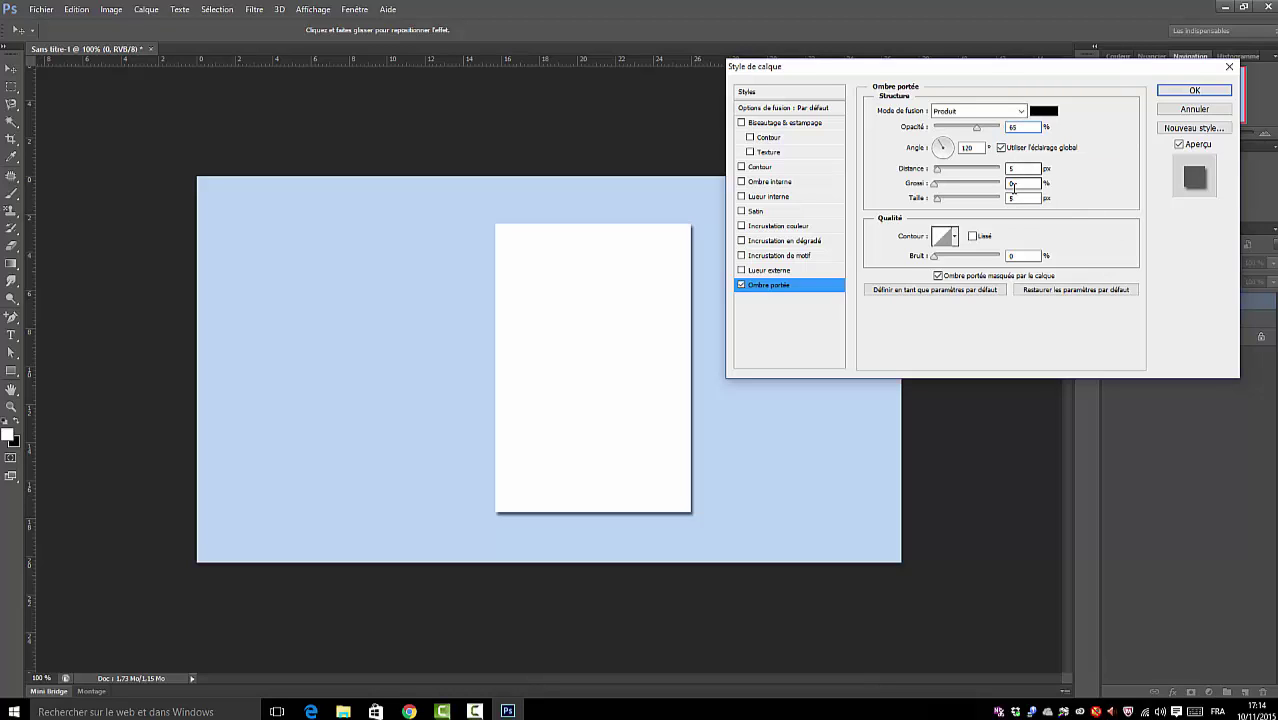
{"action": "type", "text": "65"}
{"action": "left_click", "coordinate": [1190, 91]}
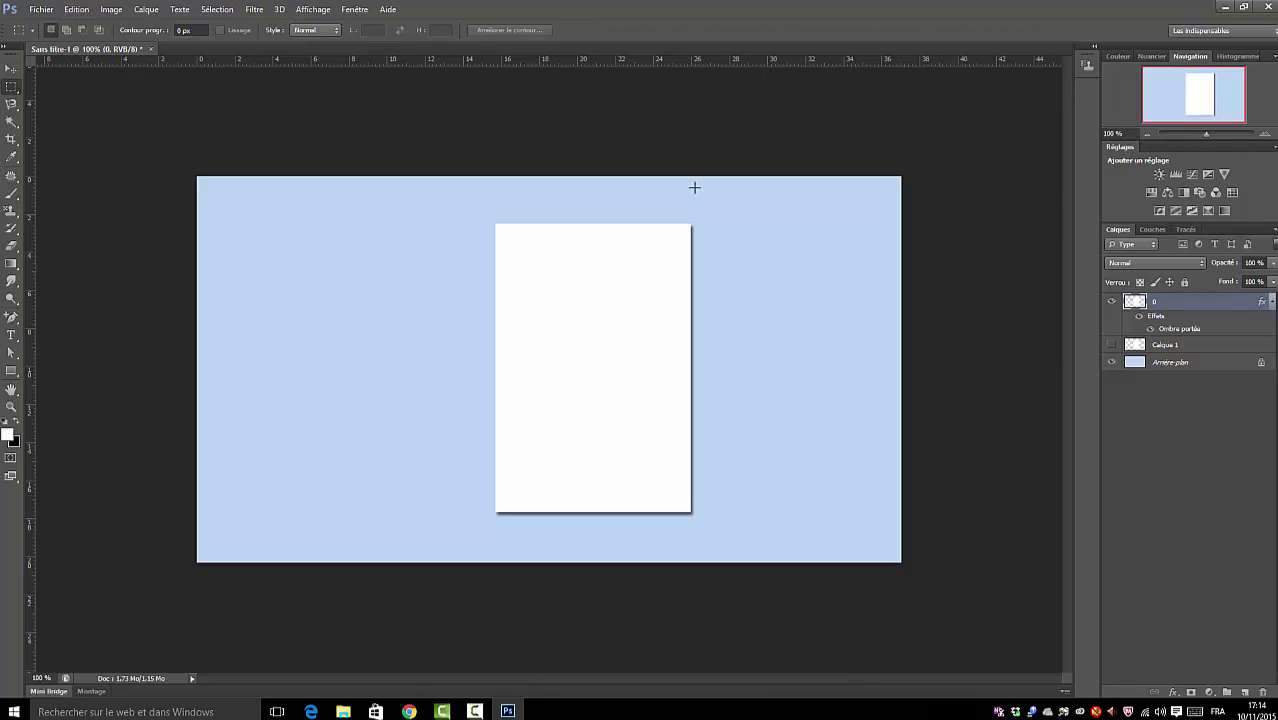
Step: Distort the white sheet on layer 0 by its corners so it lies in perspective, with a narrower far edge
{"action": "left_click", "coordinate": [79, 10]}
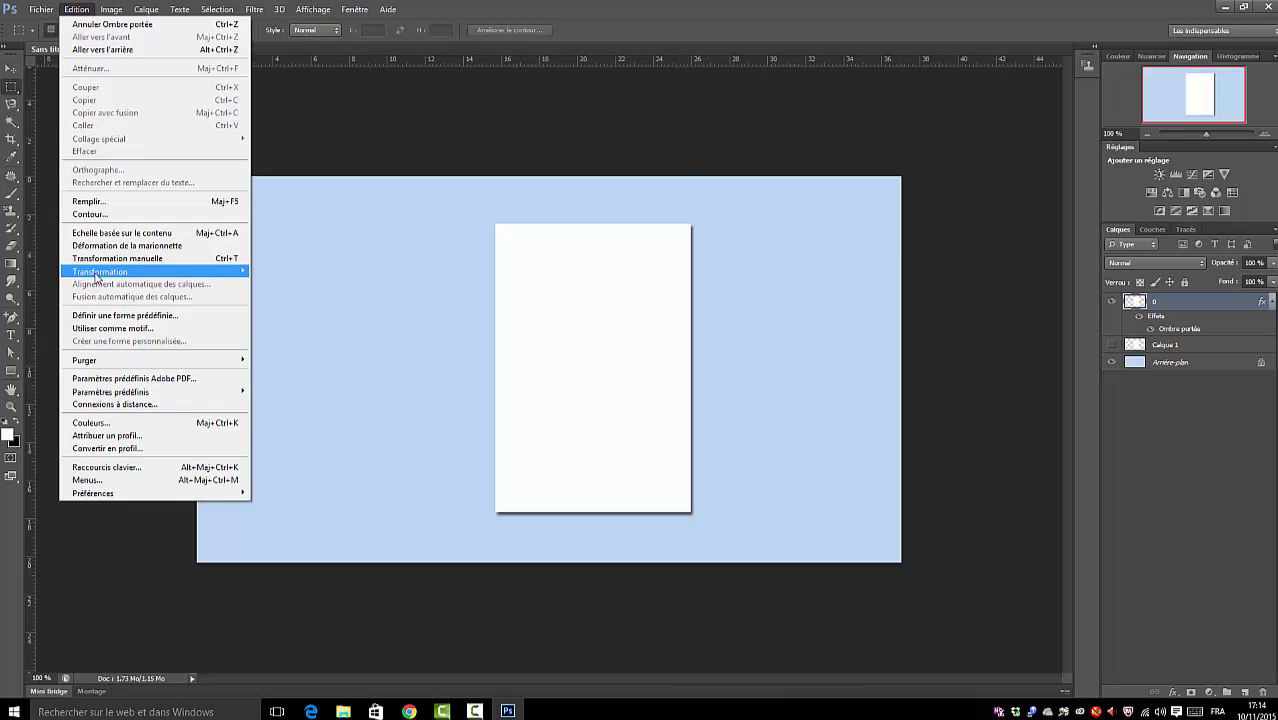
{"action": "mouse_move", "coordinate": [100, 272]}
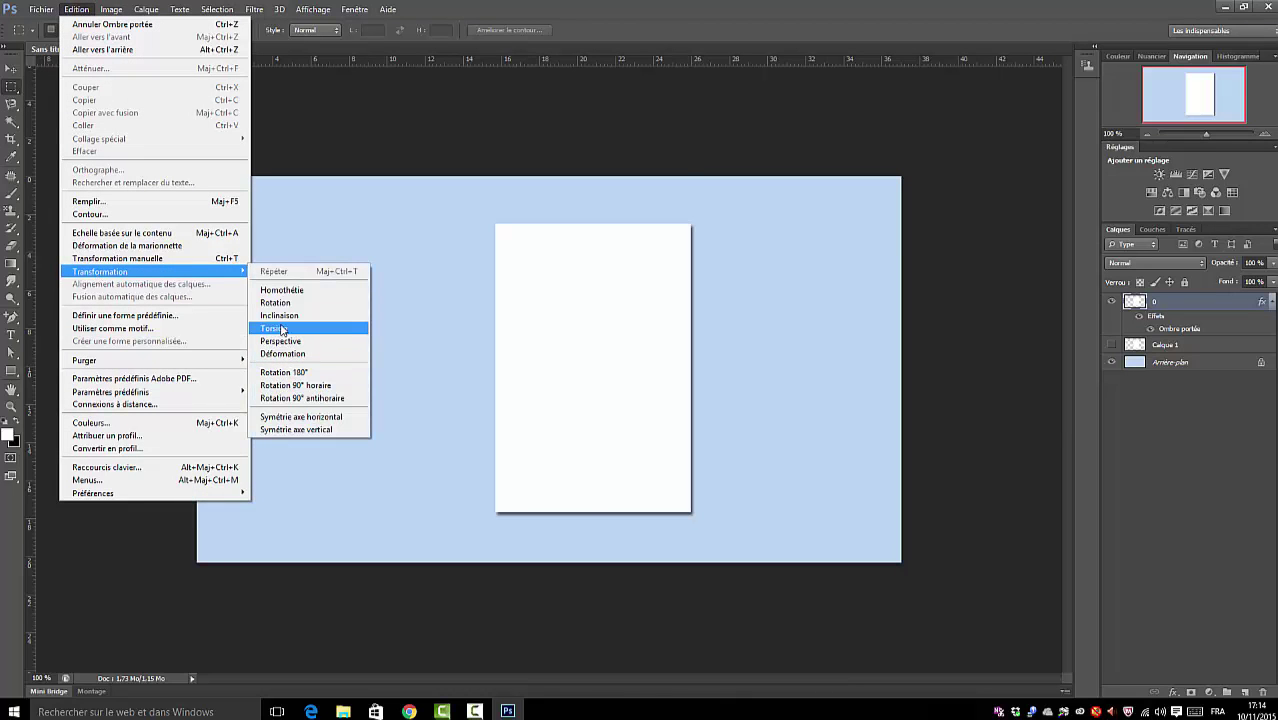
{"action": "left_click", "coordinate": [280, 329]}
{"action": "left_click_drag", "start_coordinate": [692, 226], "coordinate": [813, 294]}
{"action": "left_click_drag", "start_coordinate": [505, 230], "coordinate": [648, 385]}
{"action": "left_click_drag", "start_coordinate": [499, 514], "coordinate": [461, 477]}
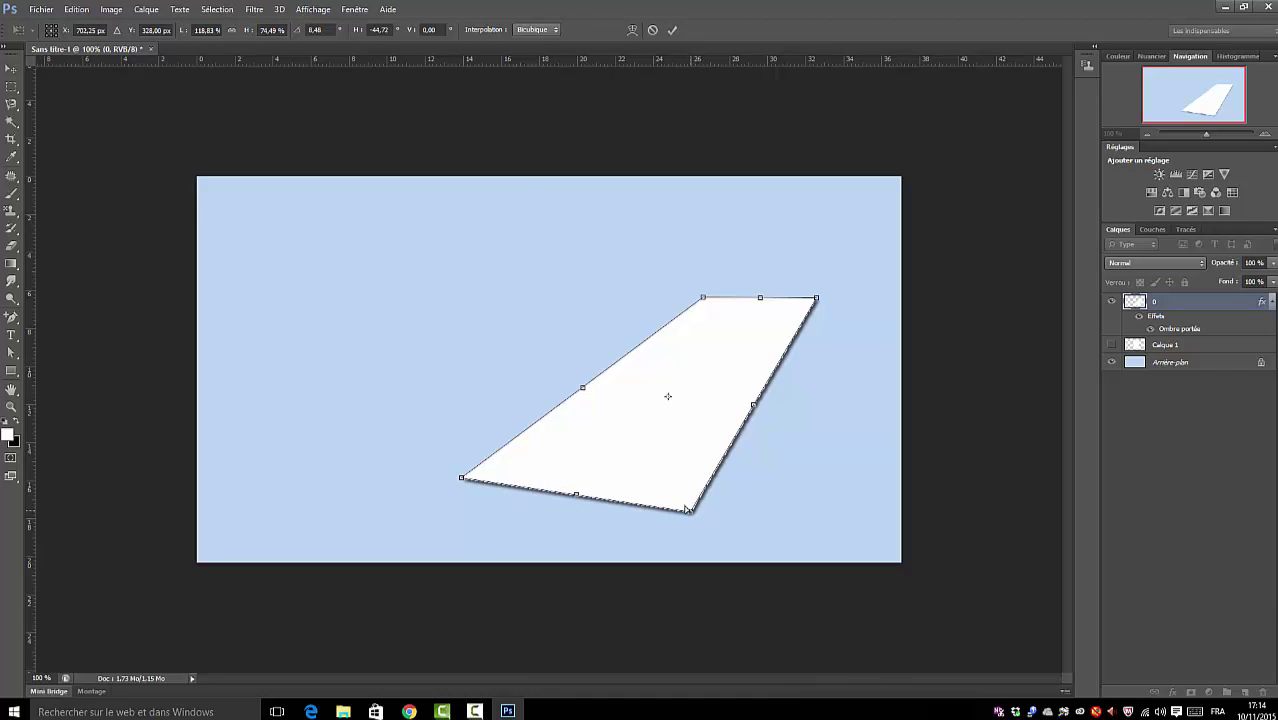
{"action": "mouse_move", "coordinate": [688, 509]}
{"action": "left_mouse_down"}
{"action": "mouse_move", "coordinate": [684, 463]}
{"action": "mouse_move", "coordinate": [690, 498]}
{"action": "left_mouse_up"}
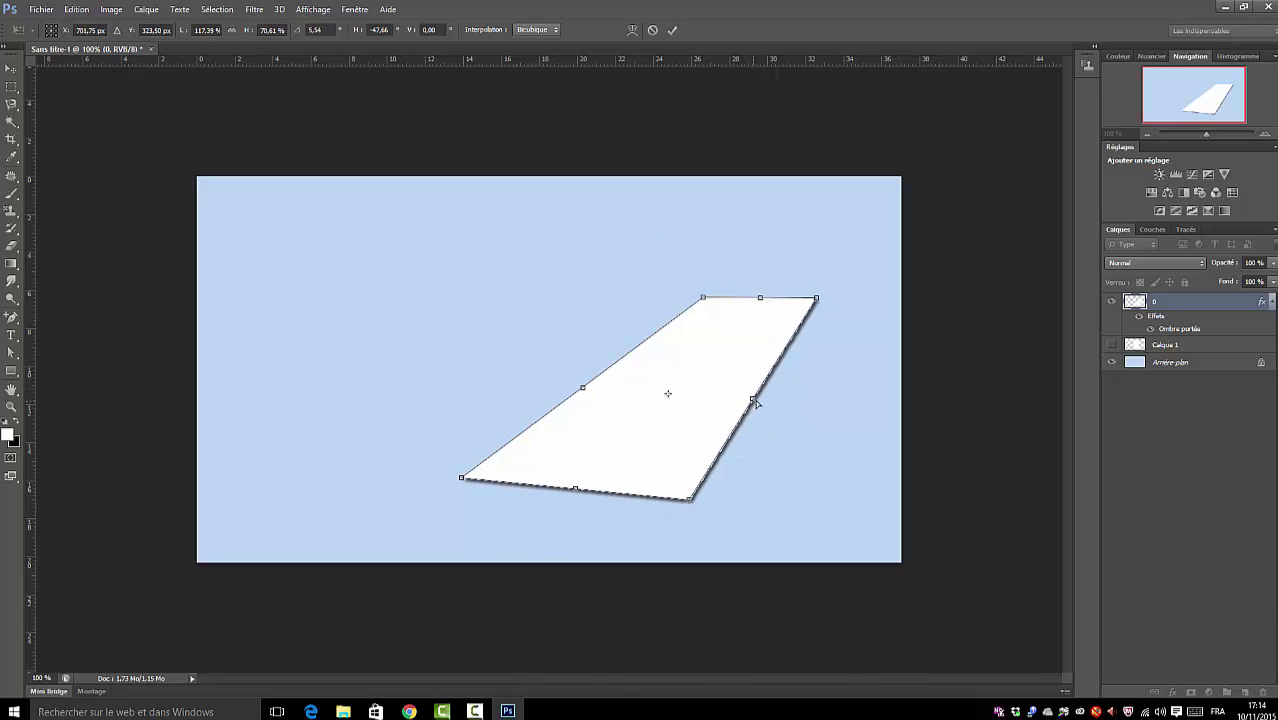
Step: Widen the distorted sheet to about 162 % and shift it back towards the canvas centre, applying the transformation
{"action": "left_click_drag", "start_coordinate": [756, 402], "coordinate": [838, 409]}
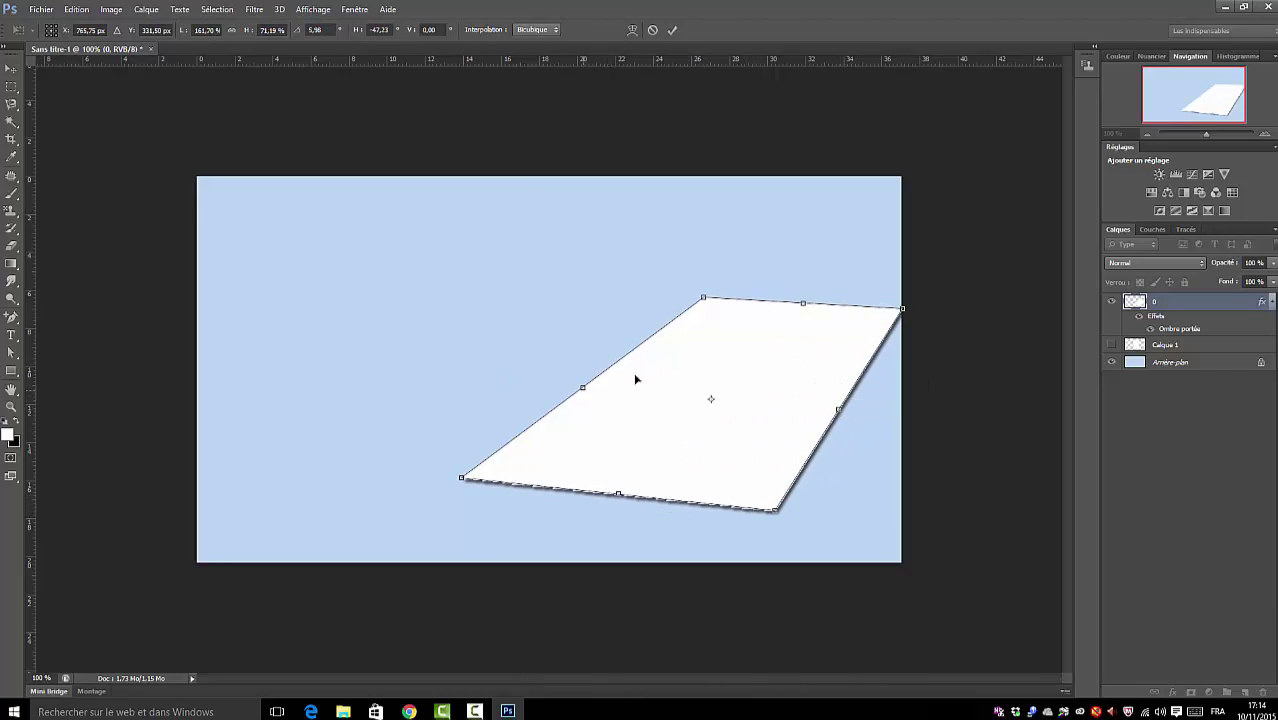
{"action": "left_click_drag", "start_coordinate": [635, 379], "coordinate": [552, 380]}
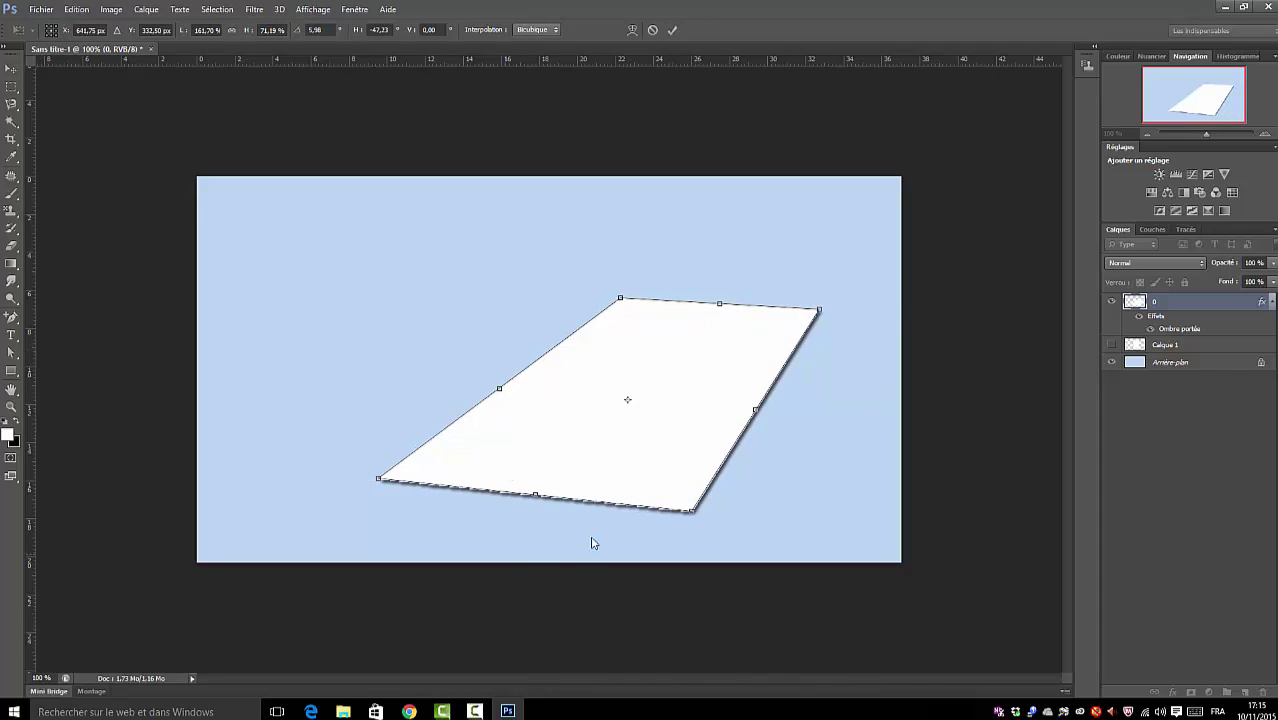
{"action": "left_click", "coordinate": [673, 32]}
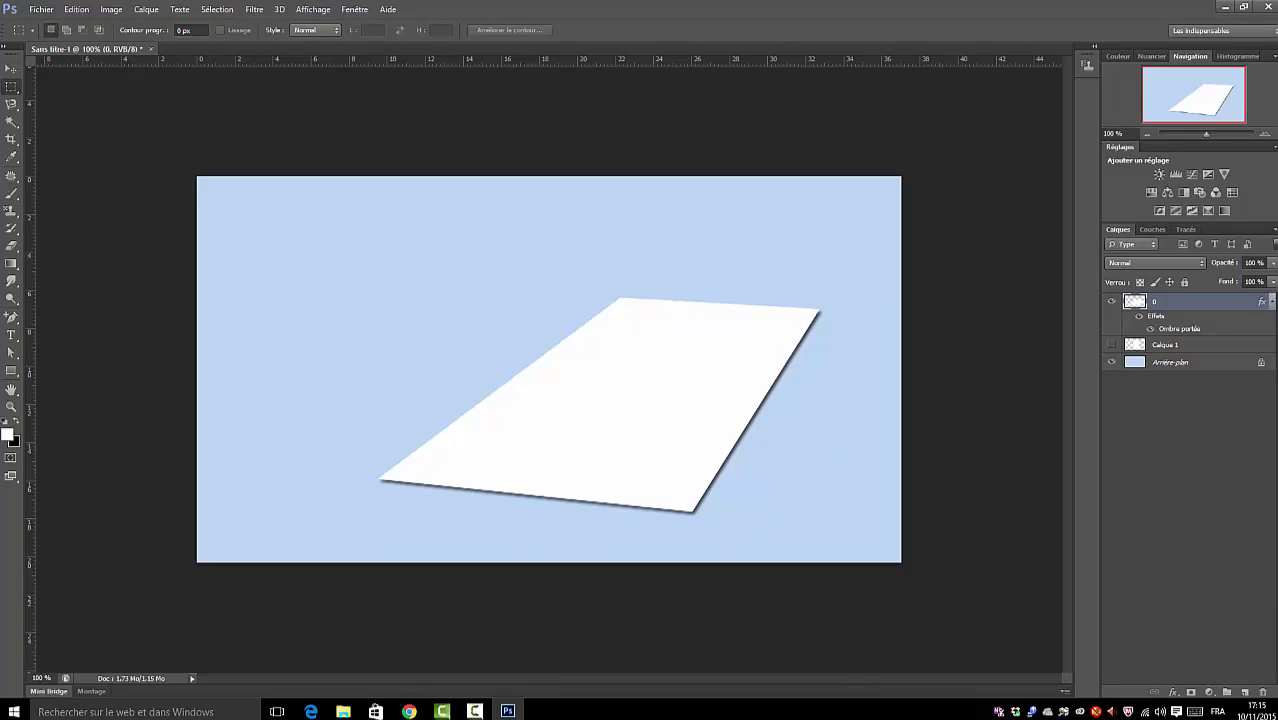
Step: Delete the hidden layer Calque 1 and duplicate layer 0
{"action": "left_click", "coordinate": [1176, 346]}
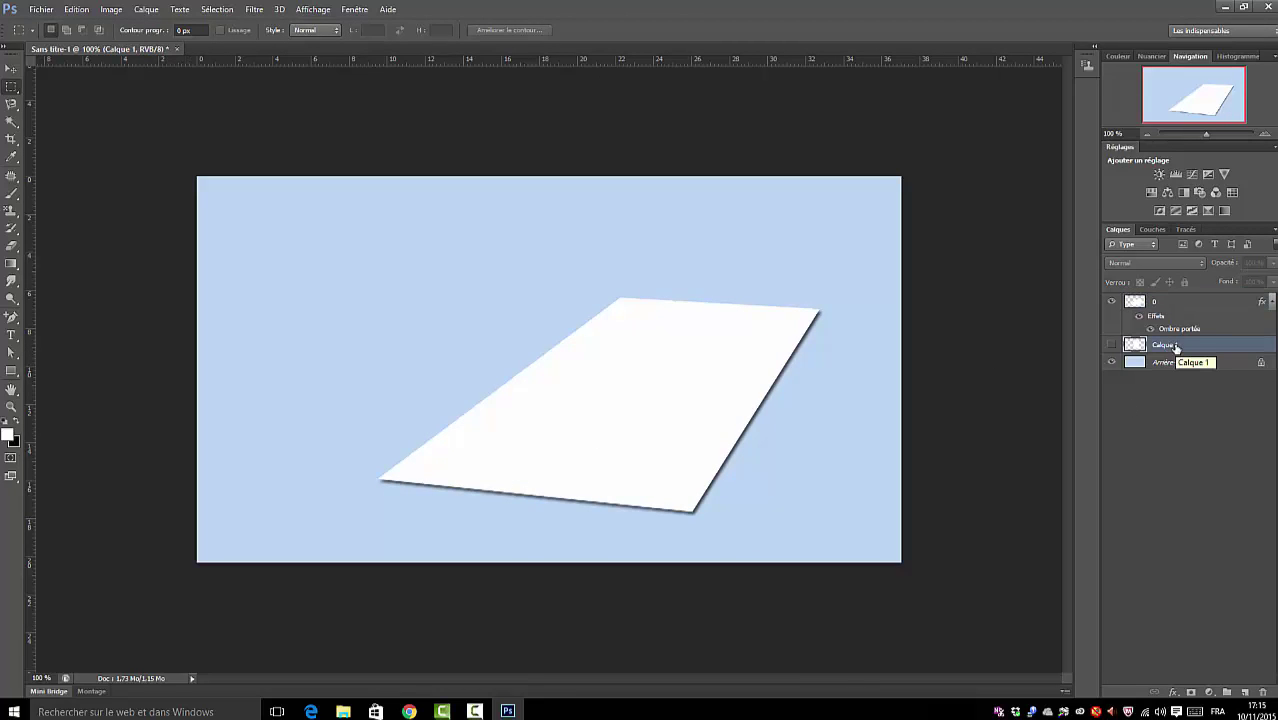
{"action": "key", "text": "Delete"}
{"action": "left_click_drag", "start_coordinate": [1163, 305], "coordinate": [1246, 692]}
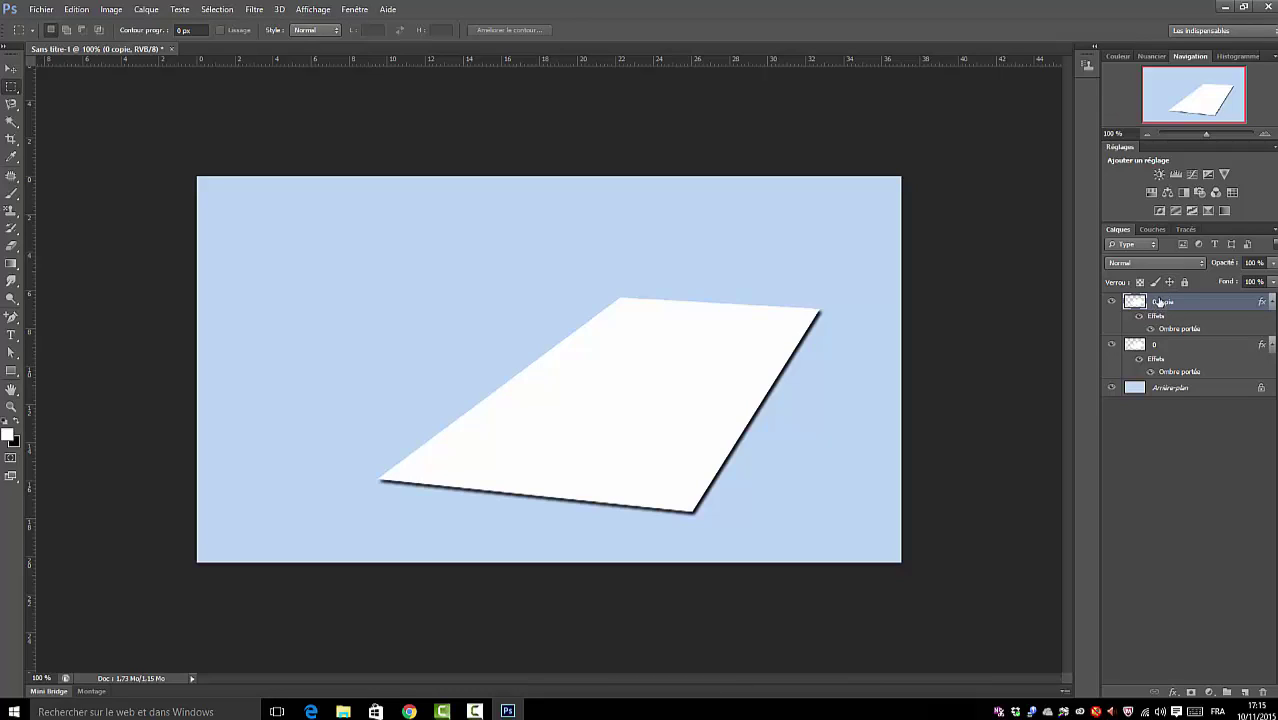
Step: Rename the duplicated sheet layer as couv
{"action": "double_click", "coordinate": [1160, 301]}
{"action": "type", "text": "couv"}
{"action": "key", "text": "Return"}
Step: Remove the drop shadow from the couv layer and place layer 0 above it
{"action": "right_click", "coordinate": [1154, 316]}
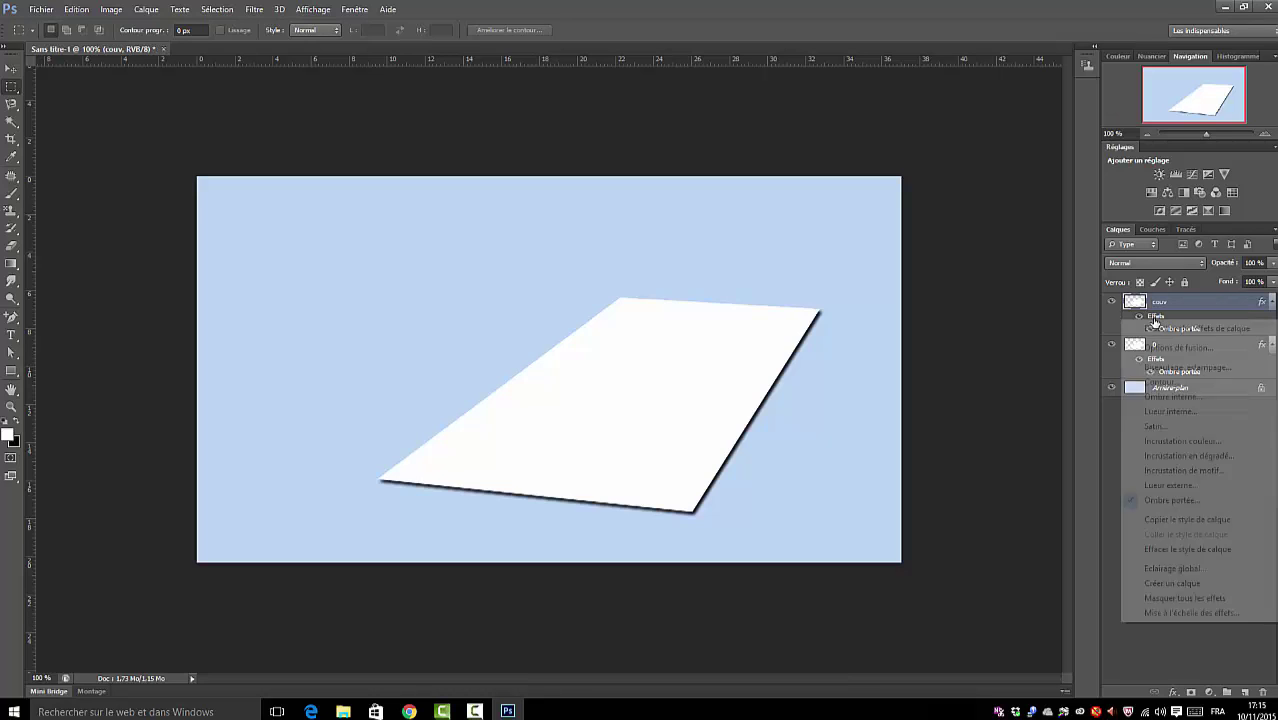
{"action": "left_click", "coordinate": [1178, 584]}
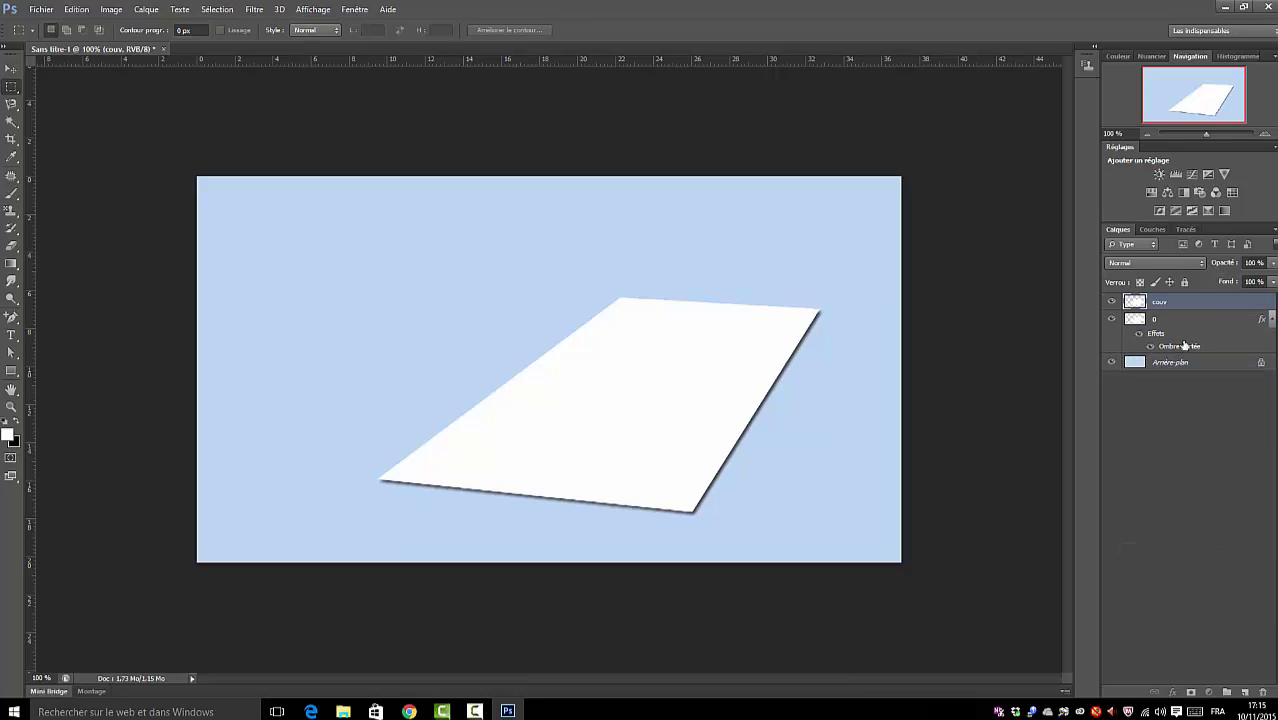
{"action": "left_click_drag", "start_coordinate": [1137, 320], "coordinate": [1145, 303]}
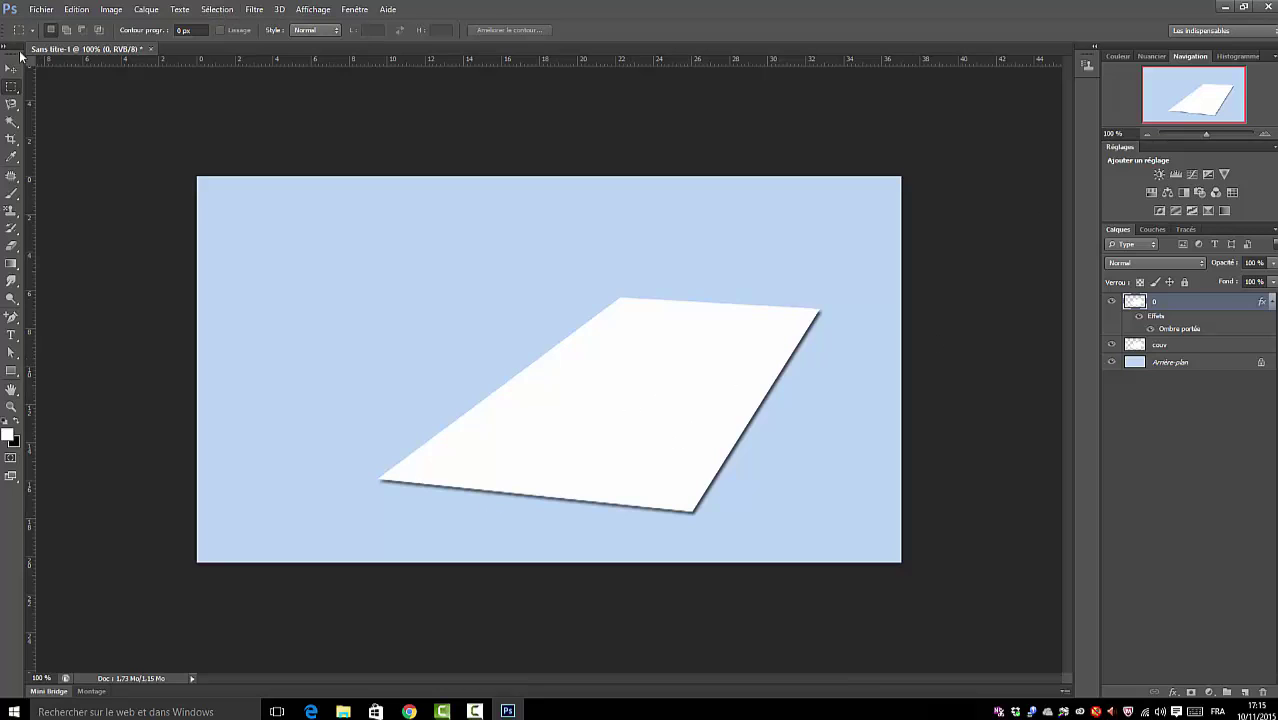
Step: Start a custom warp on layer 0's sheet, raising the grid's far corners and bending the far edge
{"action": "left_click", "coordinate": [79, 12]}
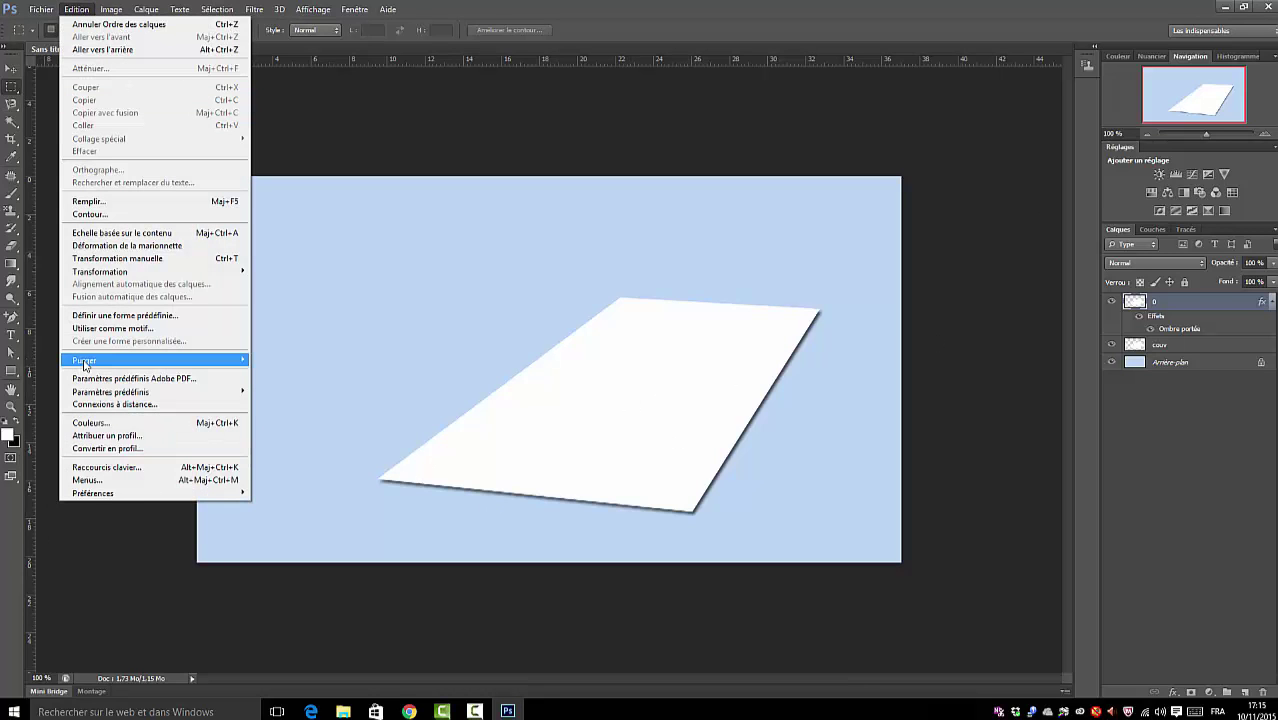
{"action": "mouse_move", "coordinate": [108, 272]}
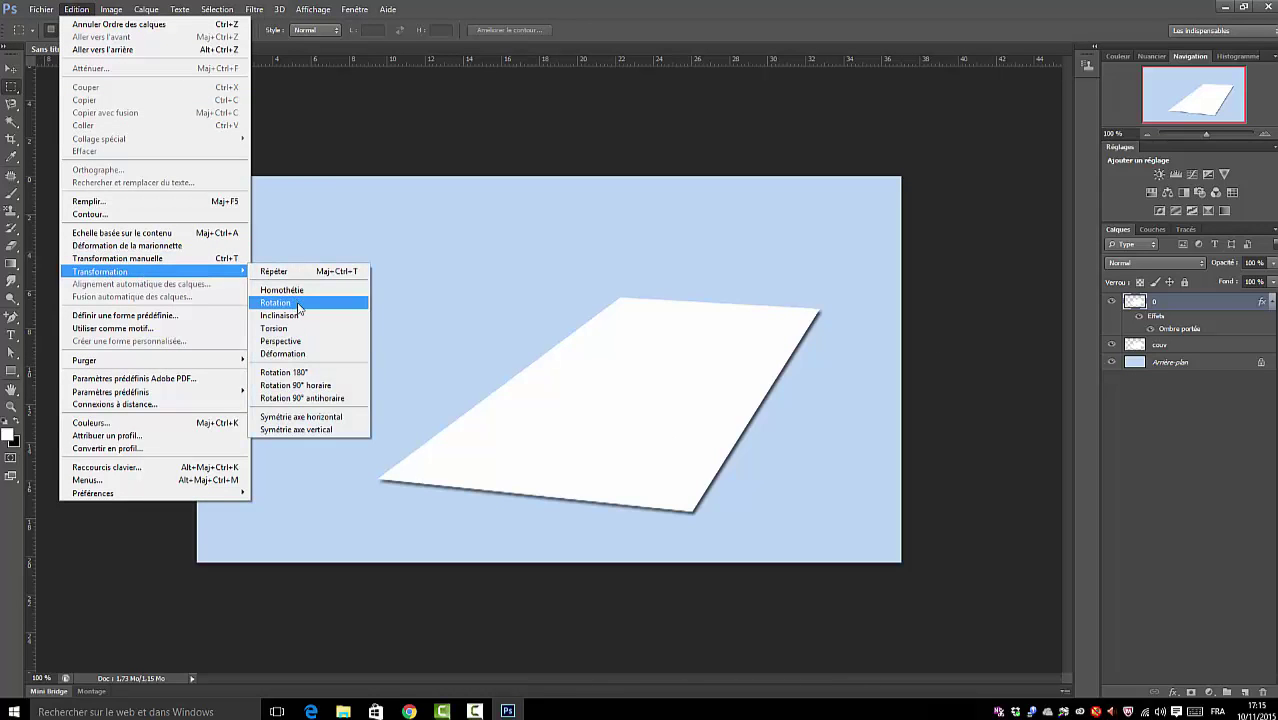
{"action": "left_click", "coordinate": [295, 357]}
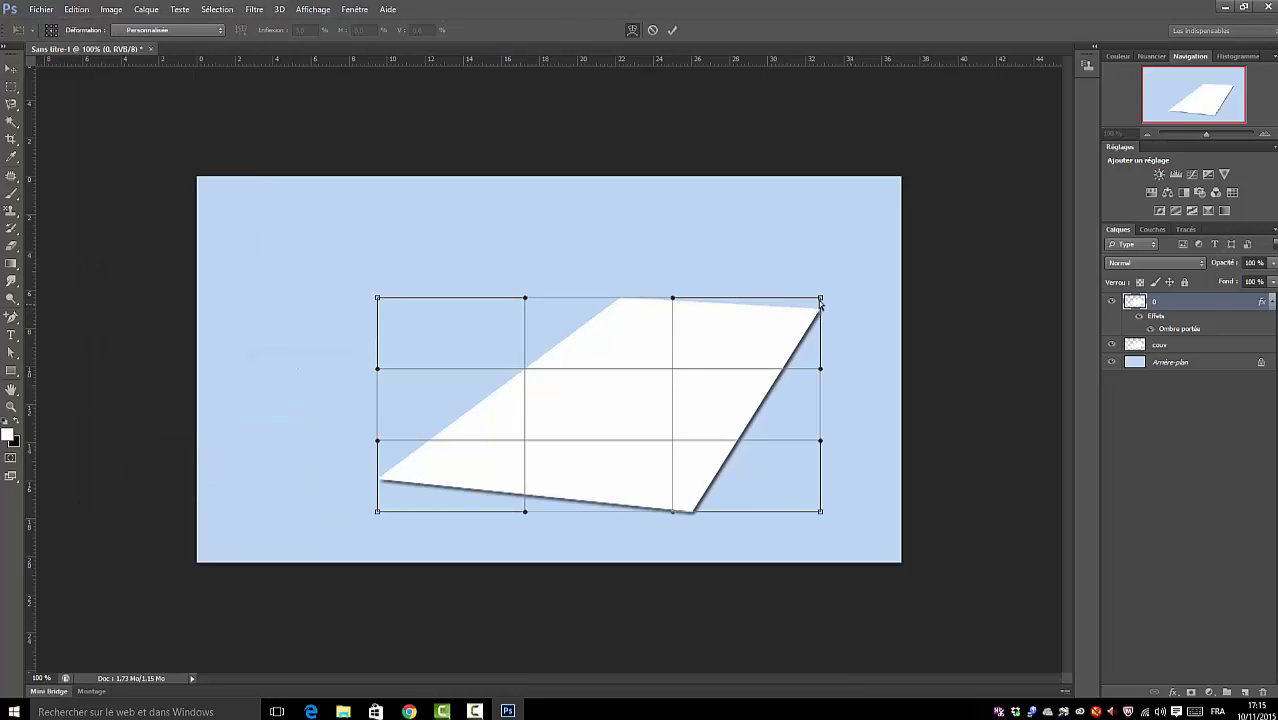
{"action": "left_click_drag", "start_coordinate": [821, 298], "coordinate": [818, 289]}
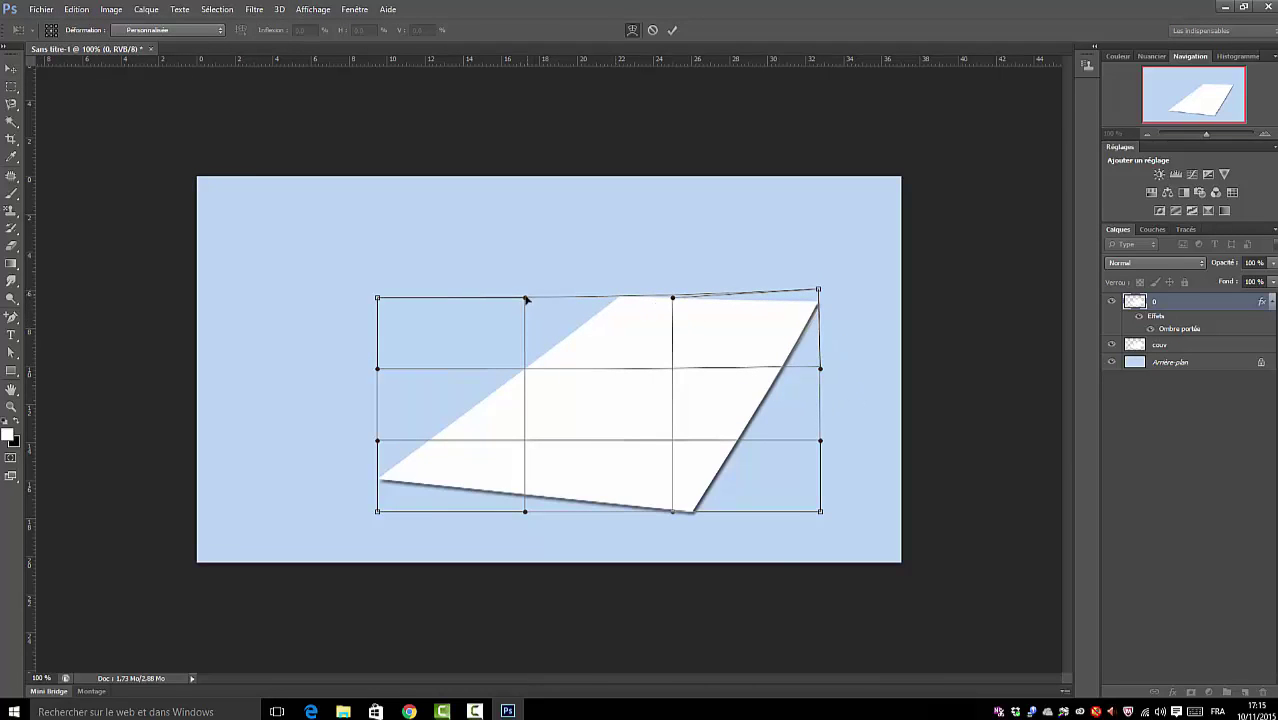
{"action": "left_click_drag", "start_coordinate": [526, 299], "coordinate": [524, 321]}
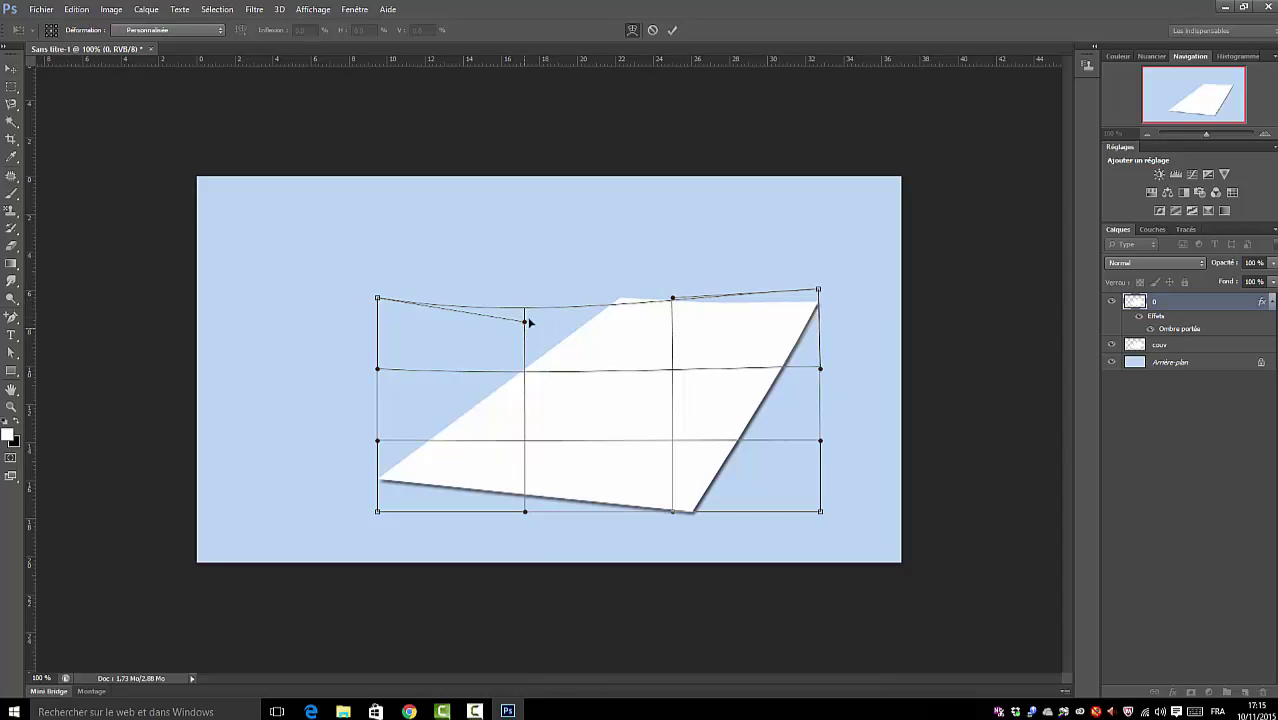
{"action": "mouse_move", "coordinate": [379, 300]}
{"action": "left_mouse_down"}
{"action": "mouse_move", "coordinate": [390, 330]}
{"action": "mouse_move", "coordinate": [399, 288]}
{"action": "left_mouse_up"}
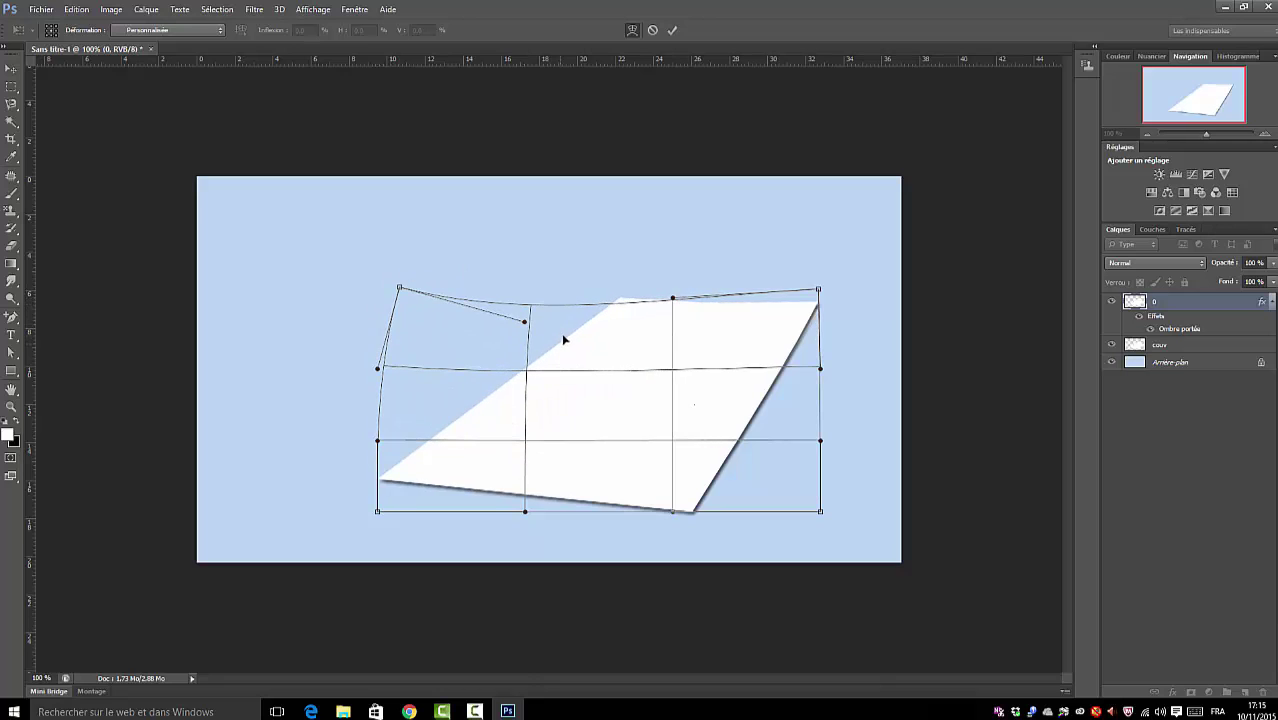
{"action": "mouse_move", "coordinate": [522, 328]}
{"action": "left_mouse_down"}
{"action": "mouse_move", "coordinate": [516, 290]}
{"action": "mouse_move", "coordinate": [499, 351]}
{"action": "mouse_move", "coordinate": [503, 317]}
{"action": "left_mouse_up"}
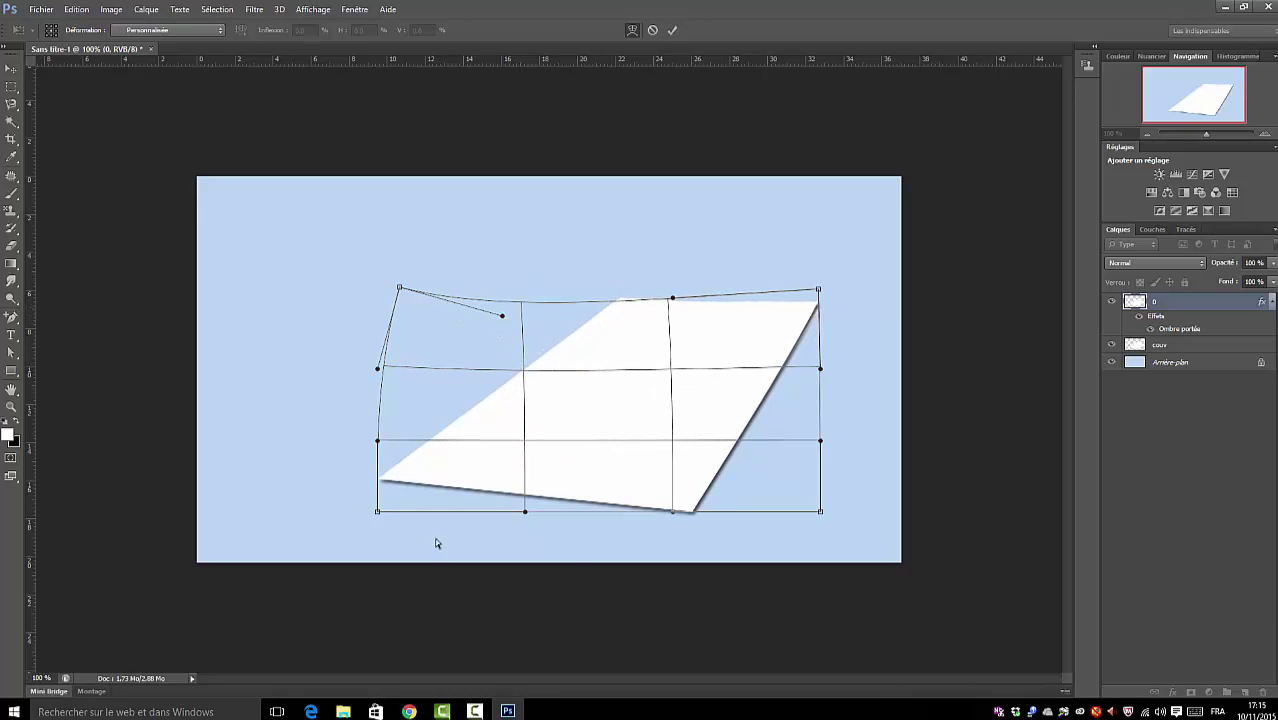
Step: Warp the sheet's near corners and curve its long outer edge inward, apply the warp, and hide the couv layer
{"action": "left_click_drag", "start_coordinate": [379, 514], "coordinate": [369, 490]}
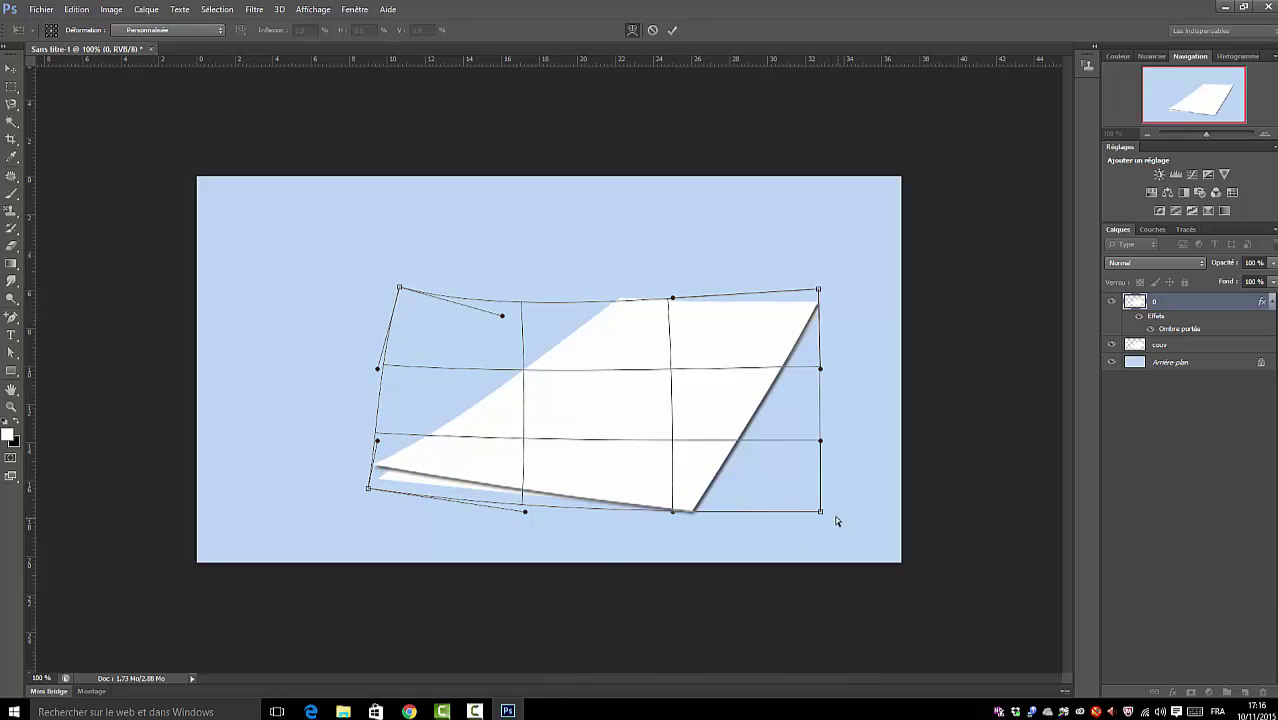
{"action": "left_click_drag", "start_coordinate": [820, 511], "coordinate": [804, 549]}
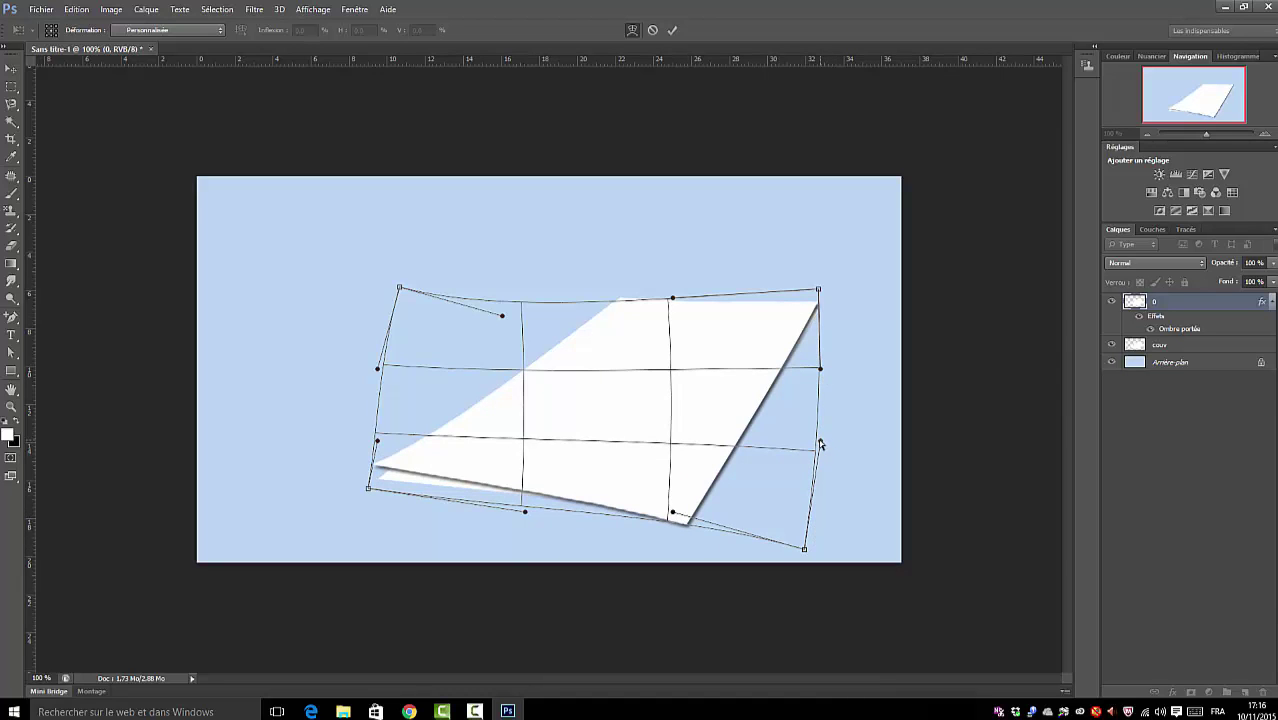
{"action": "left_click_drag", "start_coordinate": [820, 444], "coordinate": [784, 430]}
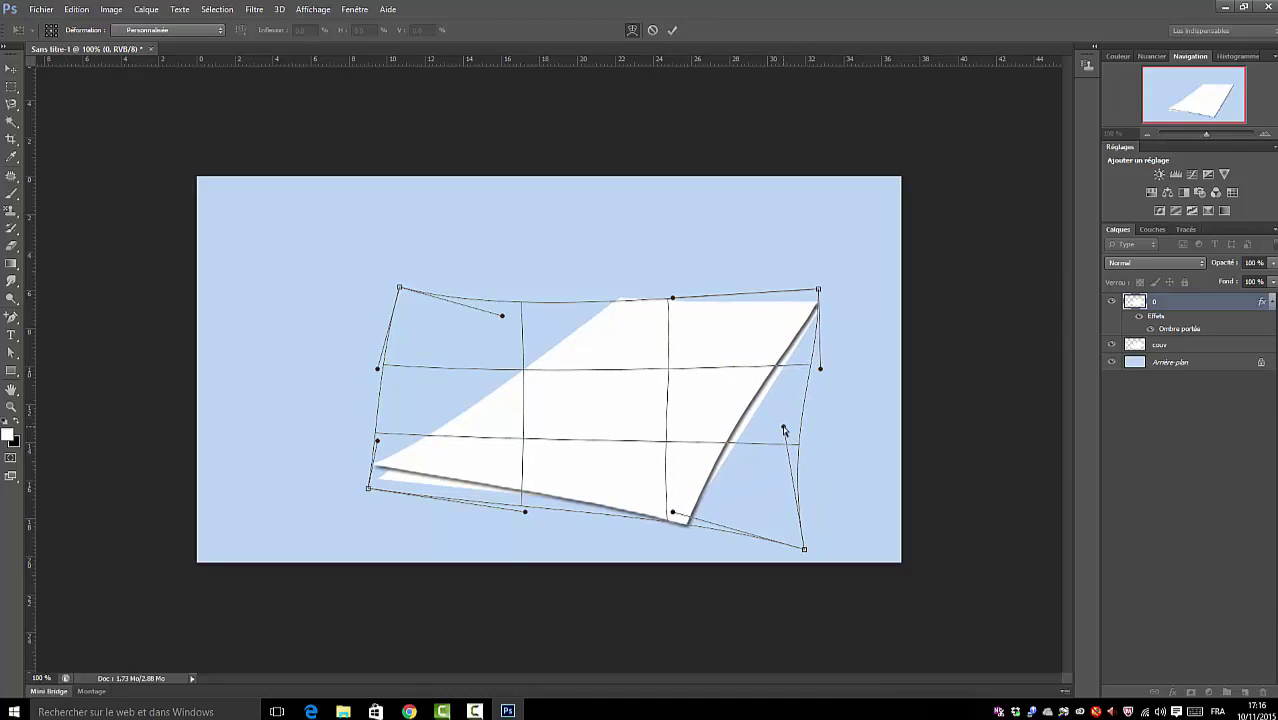
{"action": "left_click", "coordinate": [672, 30]}
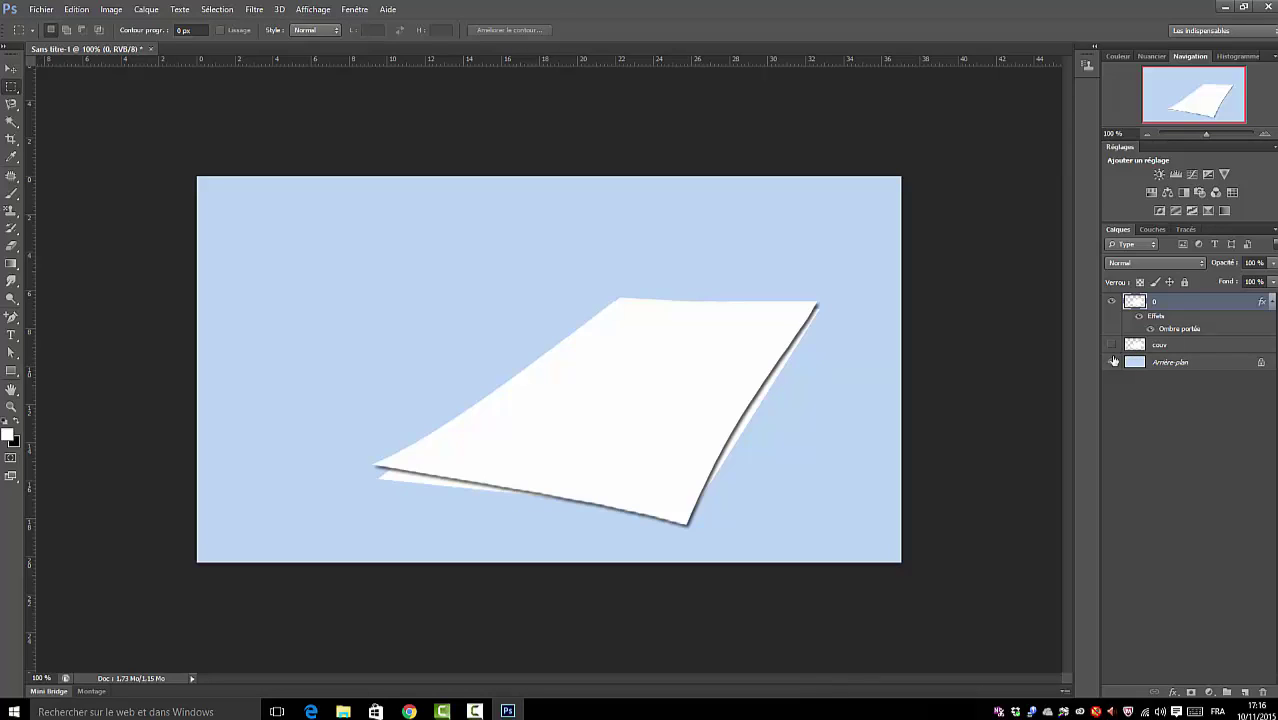
{"action": "left_click", "coordinate": [1111, 344]}
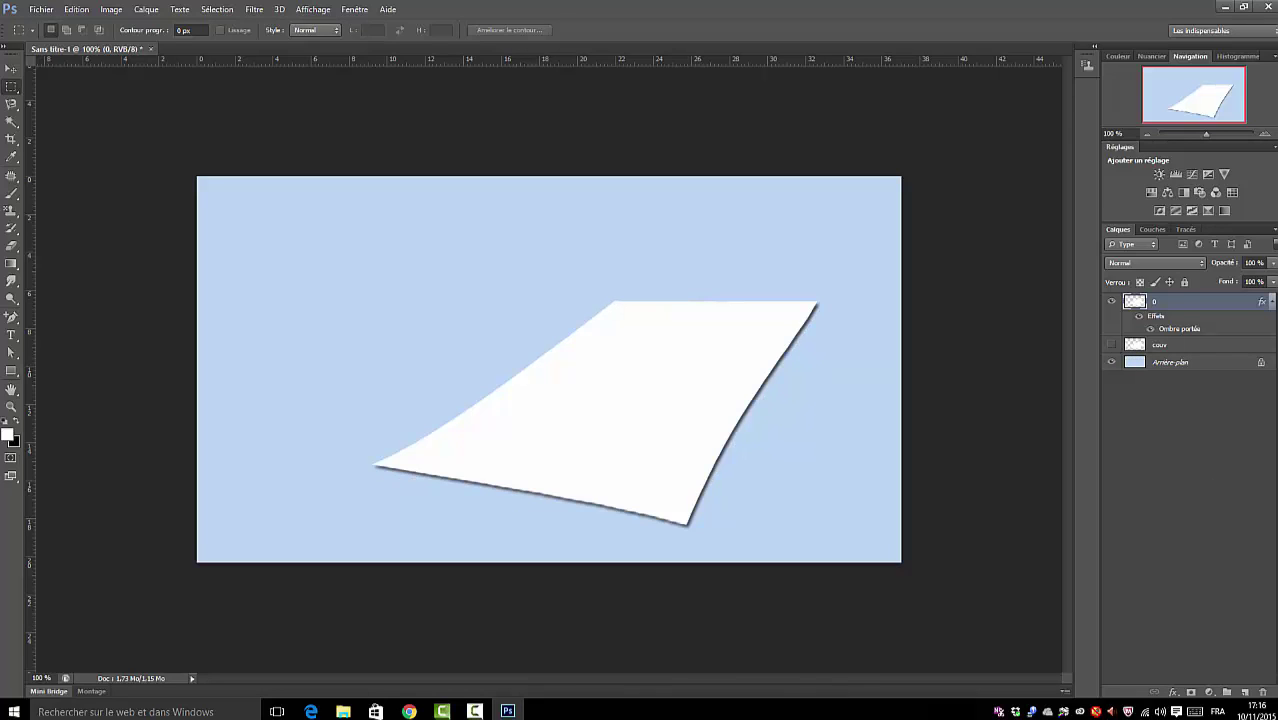
Step: Duplicate layer 0, nudge the copy slightly upward, and merge it down into layer 0
{"action": "left_click_drag", "start_coordinate": [1183, 303], "coordinate": [1245, 691]}
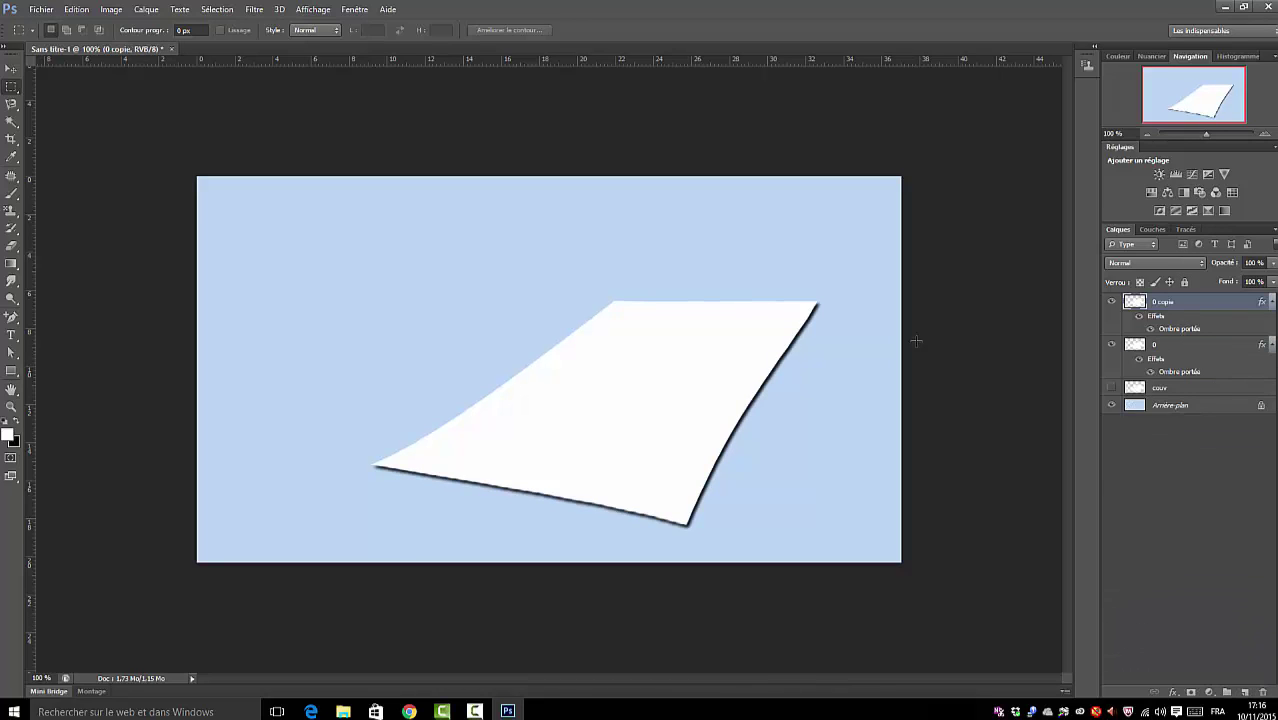
{"action": "left_click", "coordinate": [11, 68]}
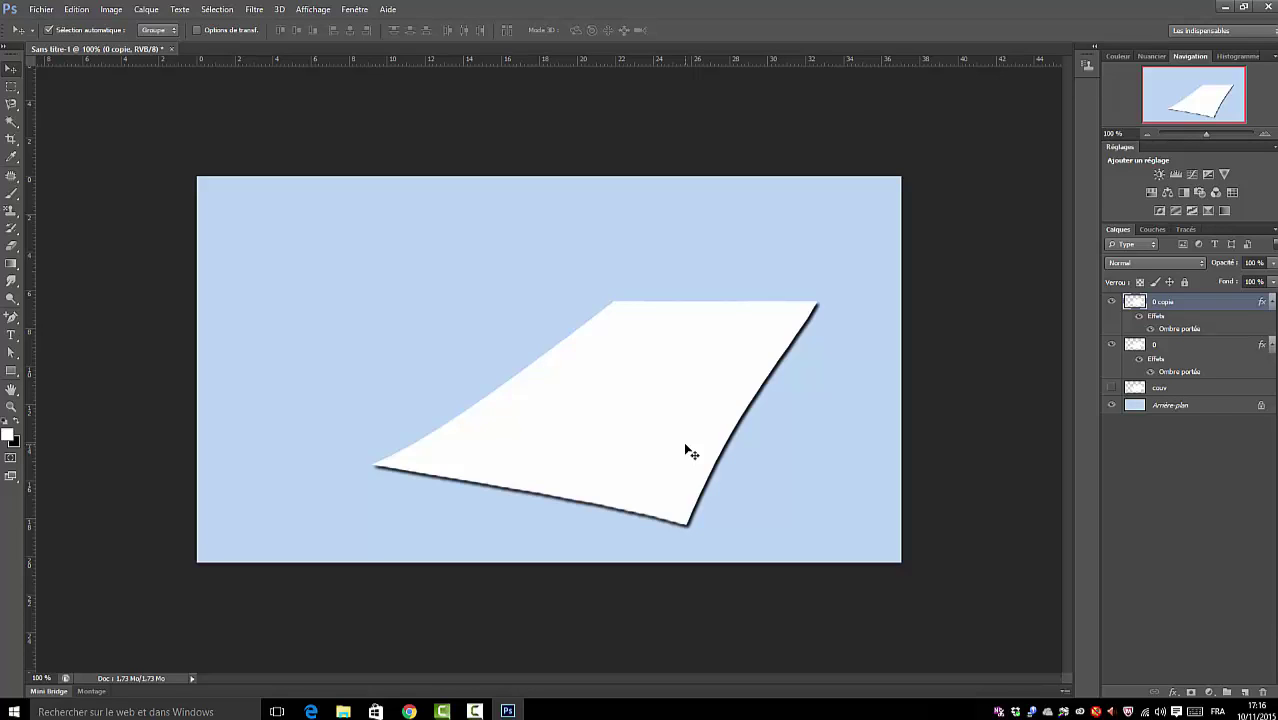
{"action": "left_click_drag", "start_coordinate": [686, 452], "coordinate": [685, 449]}
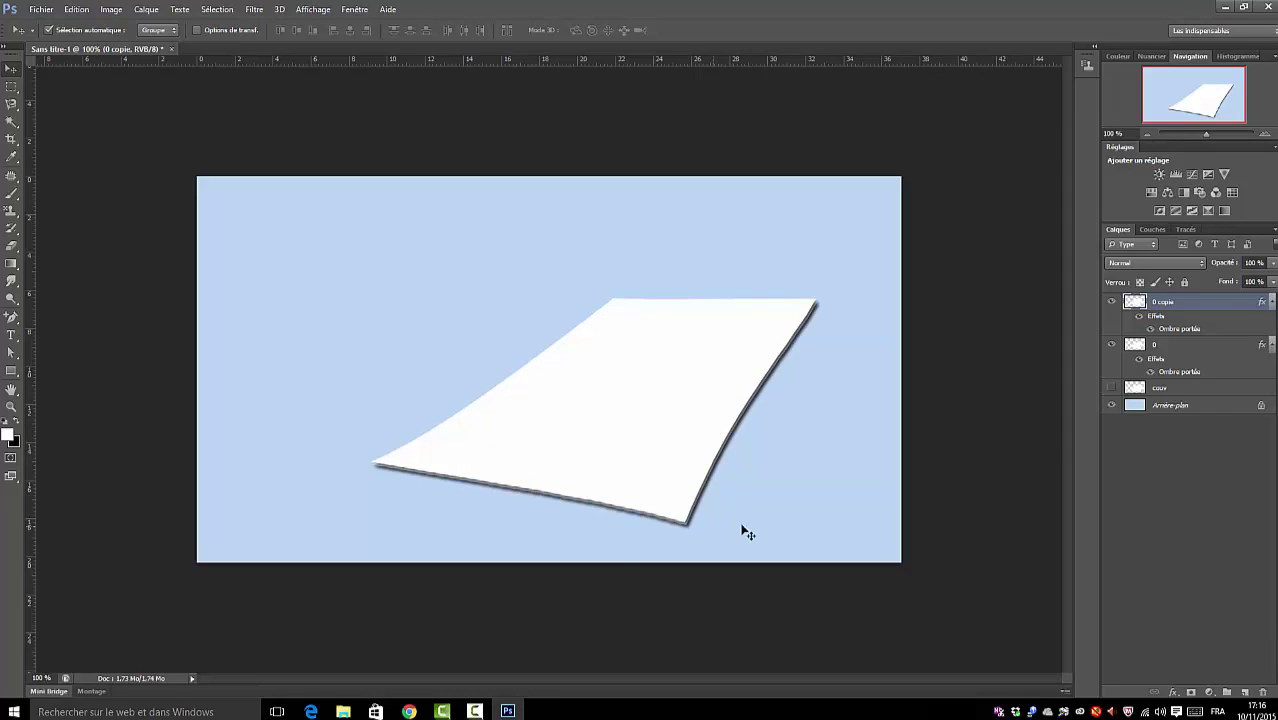
{"action": "right_click", "coordinate": [1204, 302]}
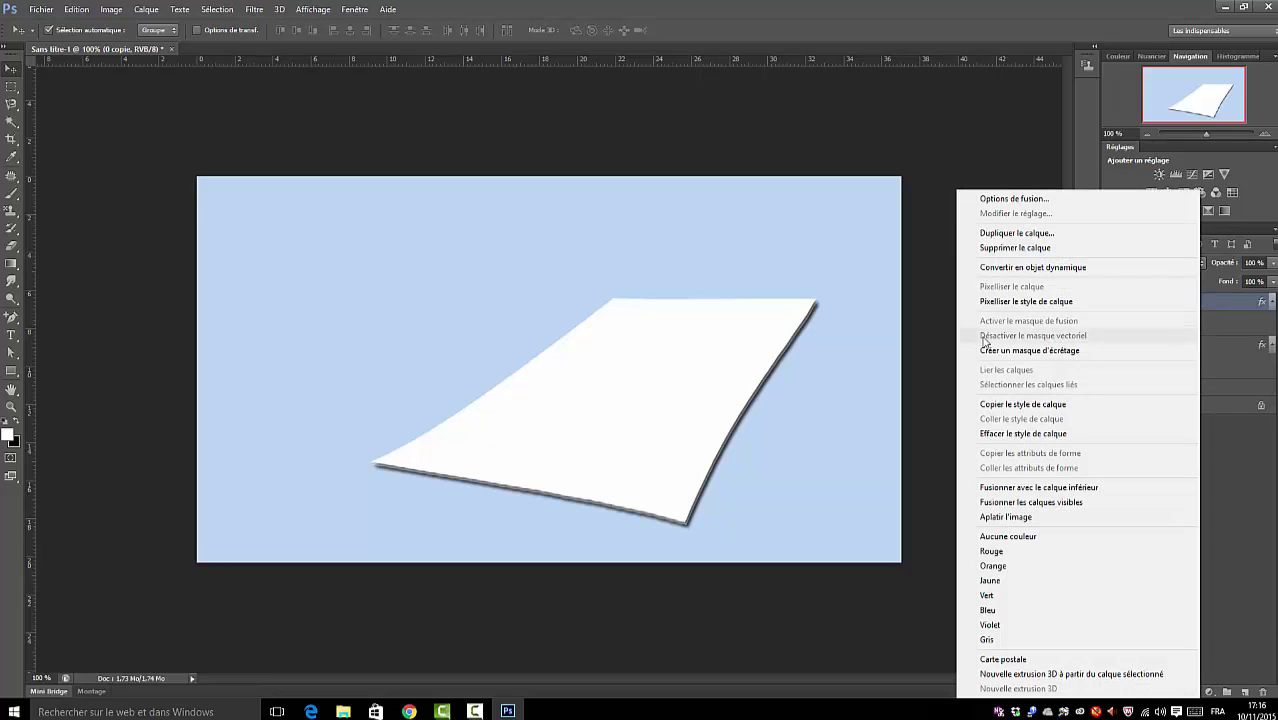
{"action": "left_click", "coordinate": [996, 492]}
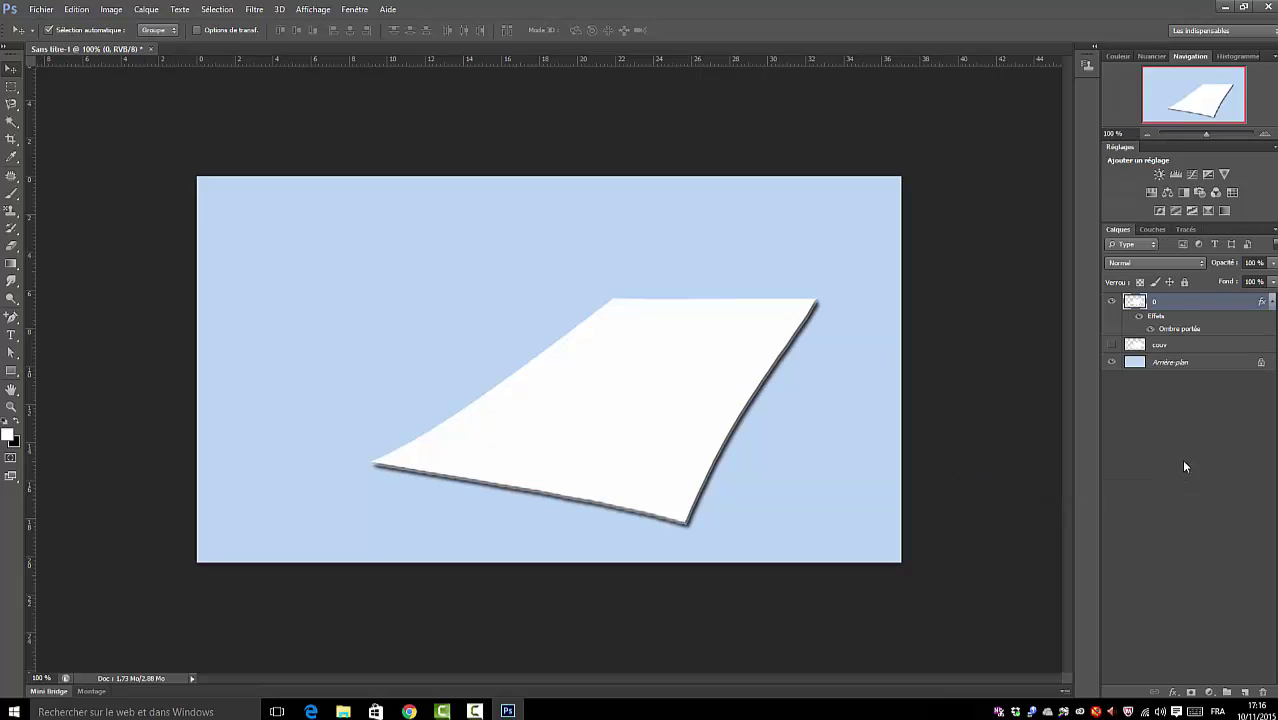
Step: Duplicate the merged sheet layer three times, offsetting each copy slightly up to build a thicker paper stack
{"action": "left_click_drag", "start_coordinate": [1193, 432], "coordinate": [1245, 690]}
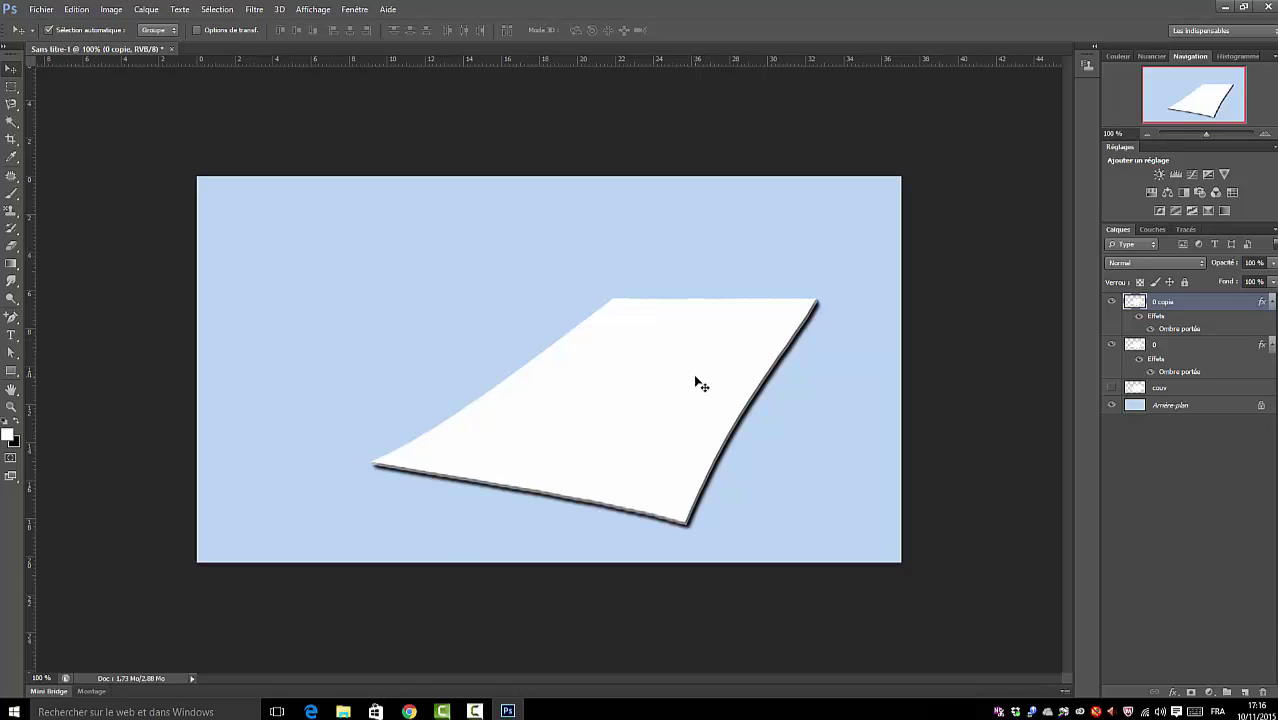
{"action": "left_click_drag", "start_coordinate": [696, 378], "coordinate": [696, 372]}
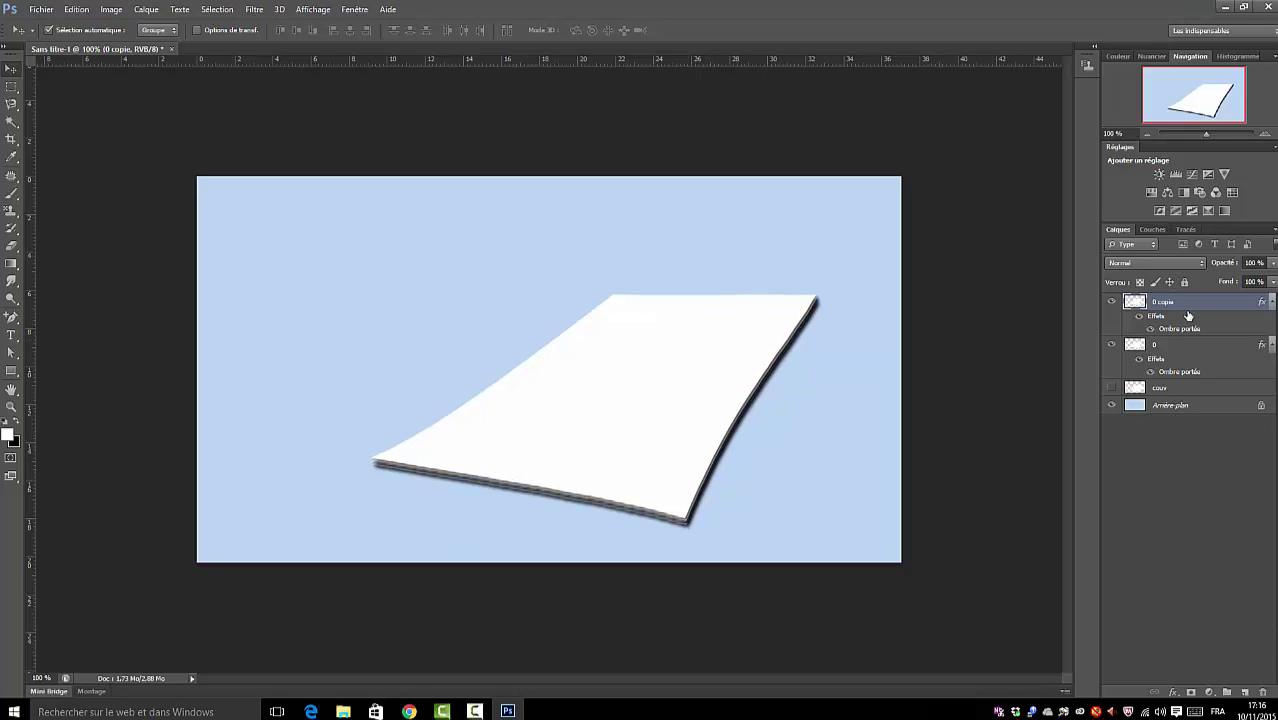
{"action": "left_click_drag", "start_coordinate": [1188, 318], "coordinate": [1246, 691]}
{"action": "left_click_drag", "start_coordinate": [645, 391], "coordinate": [640, 383]}
{"action": "left_click_drag", "start_coordinate": [1165, 316], "coordinate": [1245, 691]}
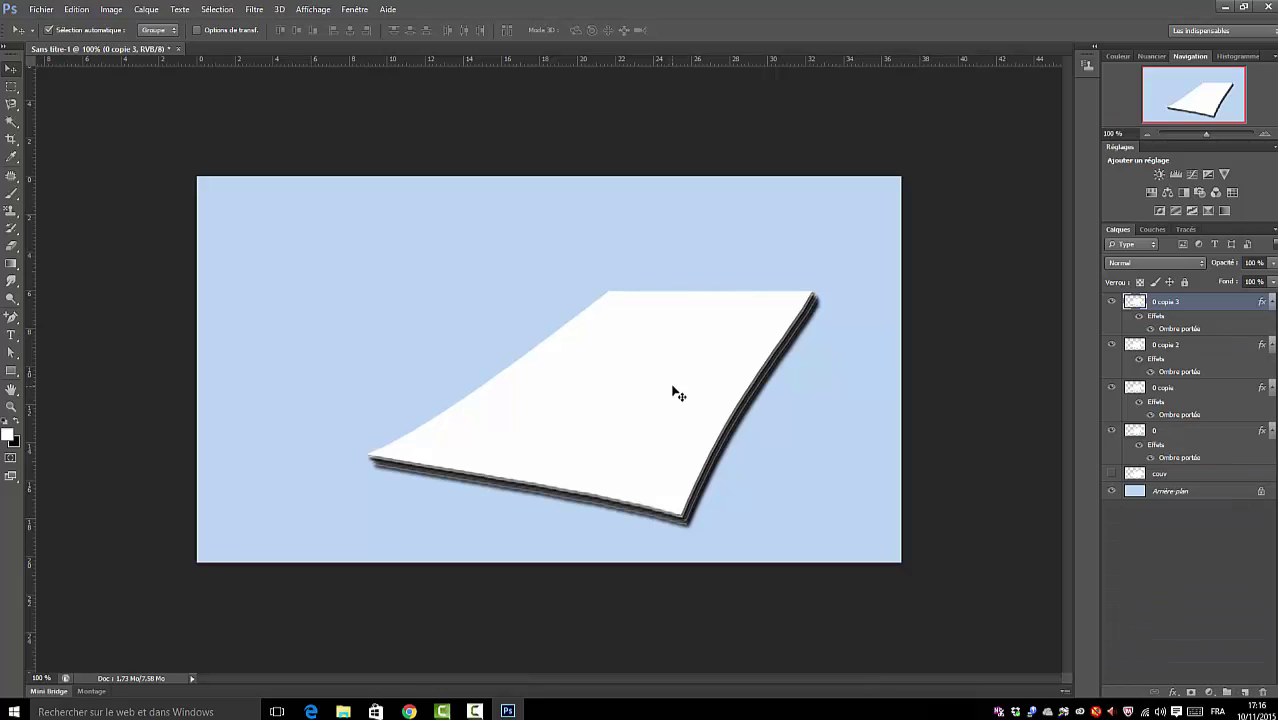
{"action": "left_click_drag", "start_coordinate": [670, 386], "coordinate": [667, 383]}
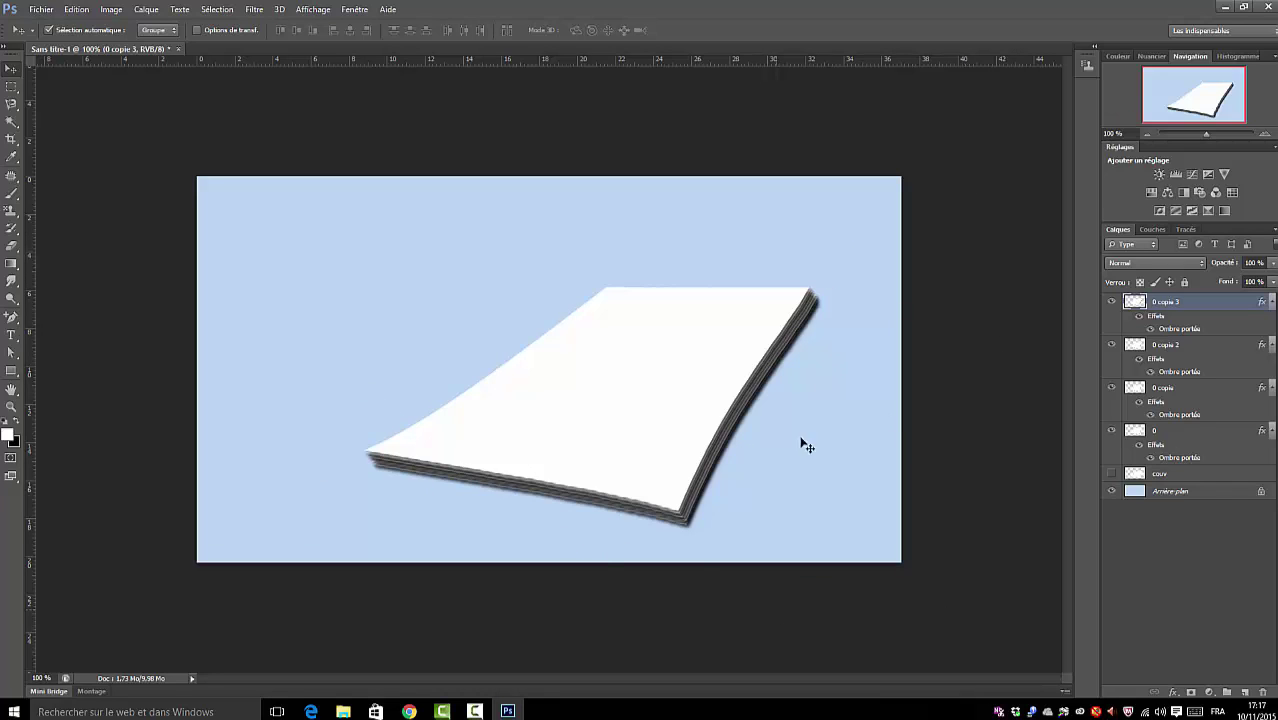
{"action": "left_click", "coordinate": [1188, 581]}
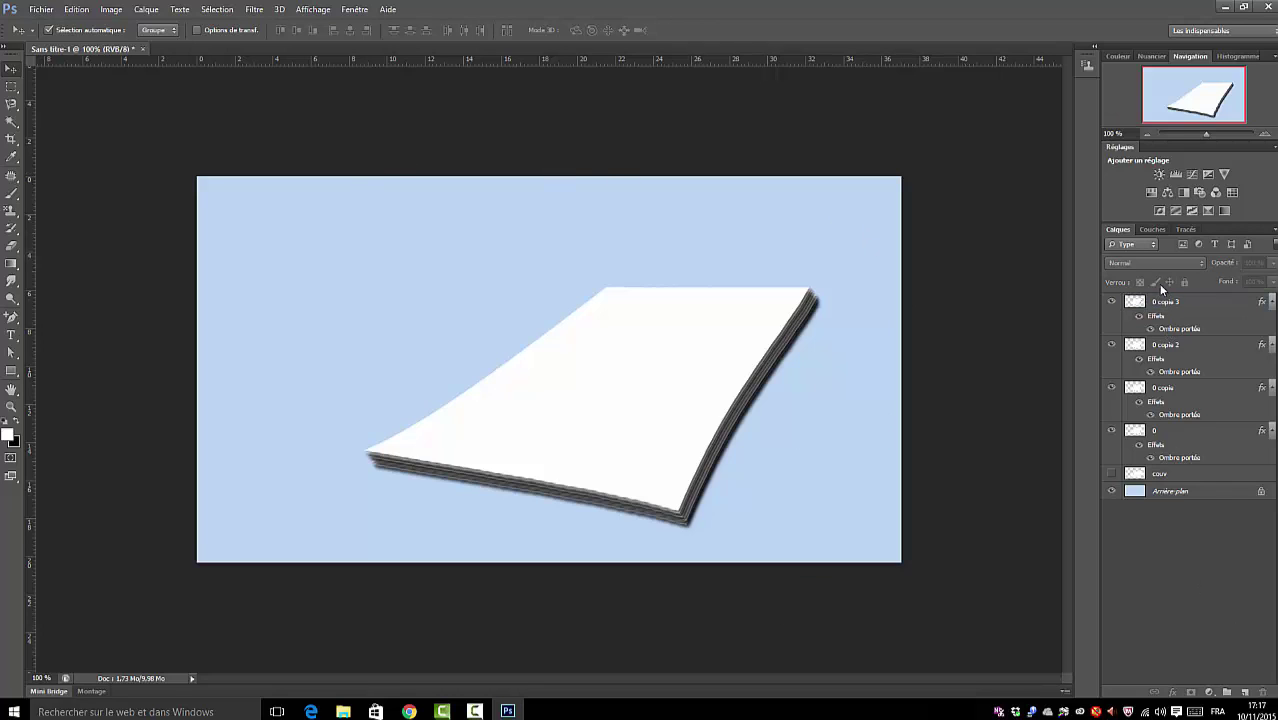
Step: Show and select the couv layer, hiding layer 0 and its three copies
{"action": "left_click", "coordinate": [1111, 473]}
{"action": "left_click", "coordinate": [1198, 480]}
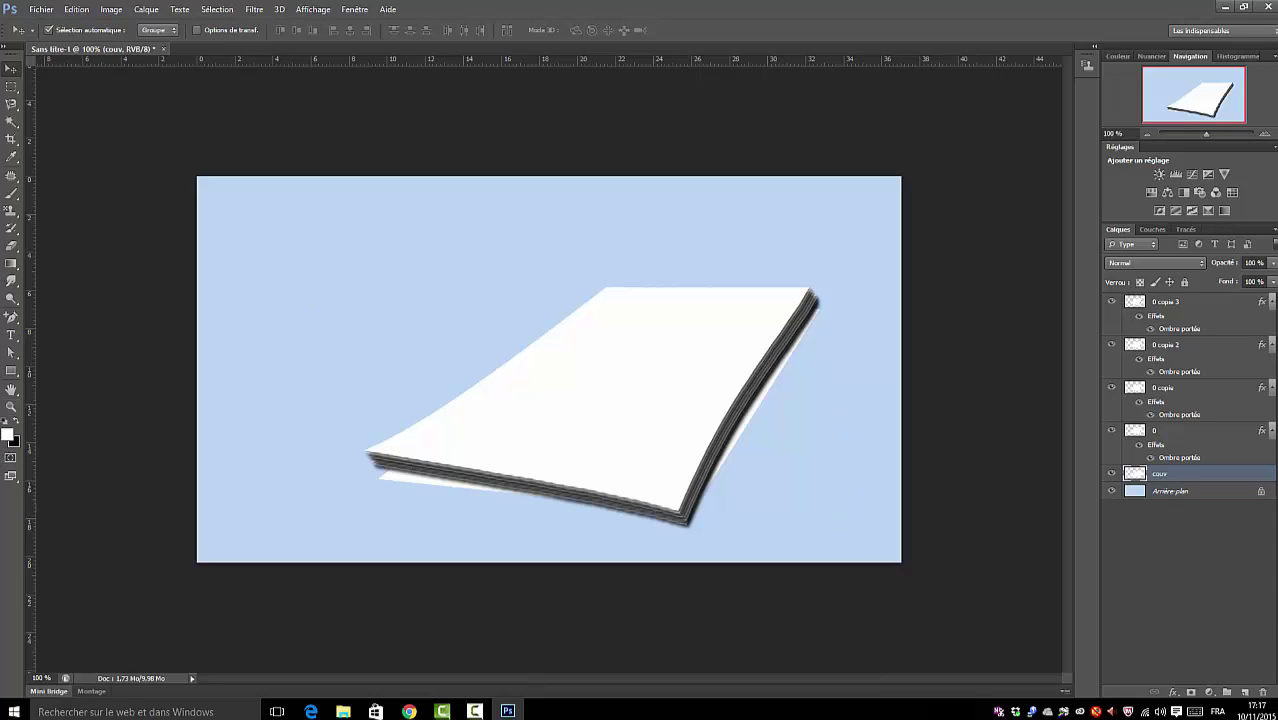
{"action": "left_click", "coordinate": [1111, 387]}
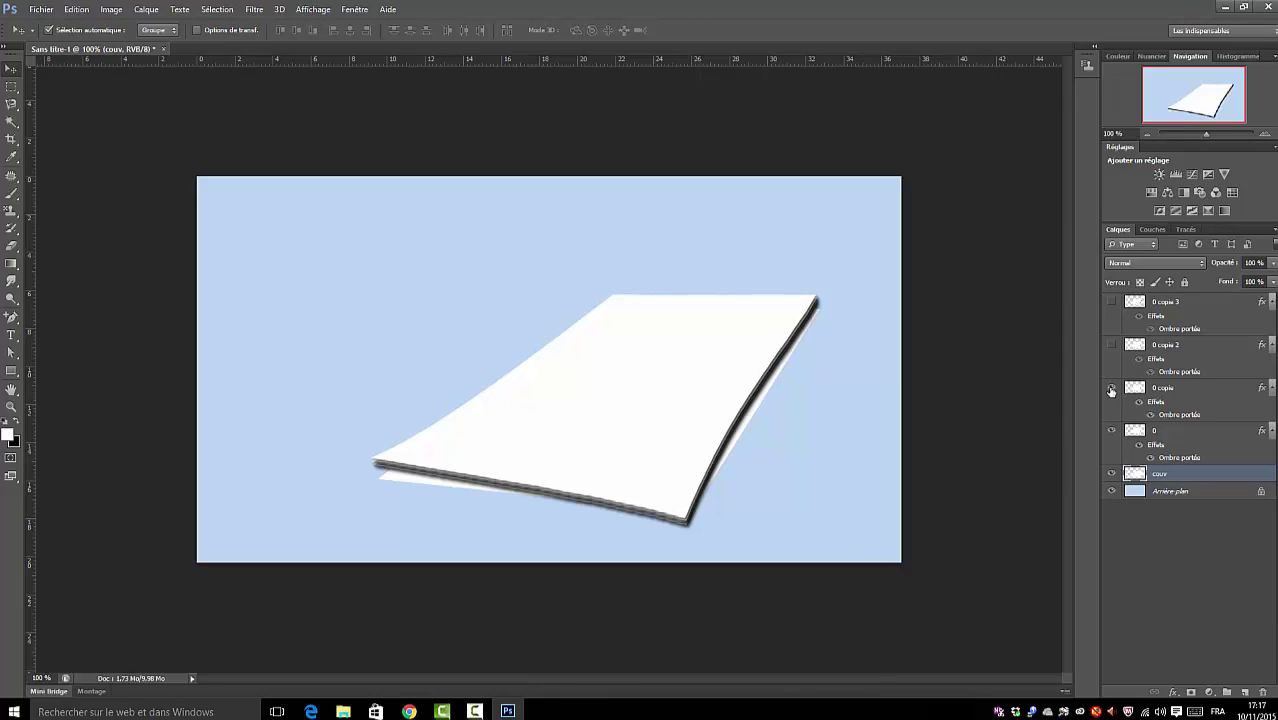
{"action": "left_click", "coordinate": [1111, 430]}
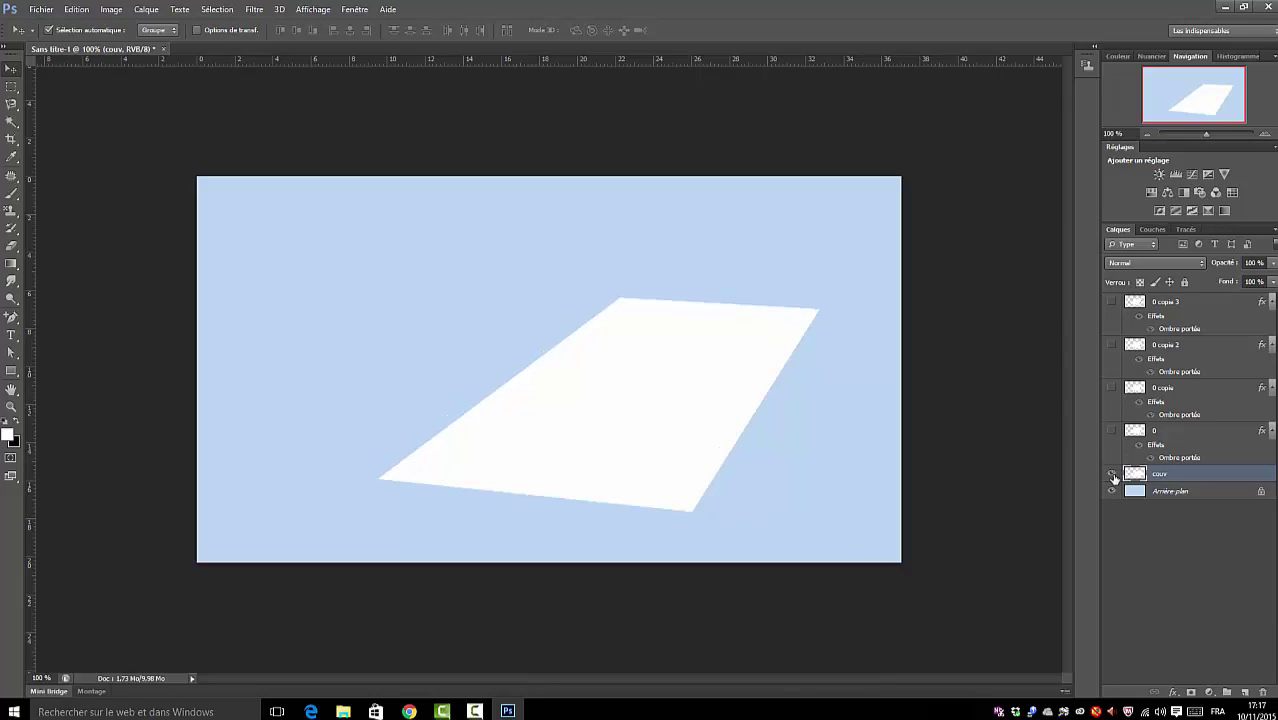
Step: Select the white sheet on couv by picking the empty area around it with the Magic Wand and inverting the selection
{"action": "left_click", "coordinate": [11, 121]}
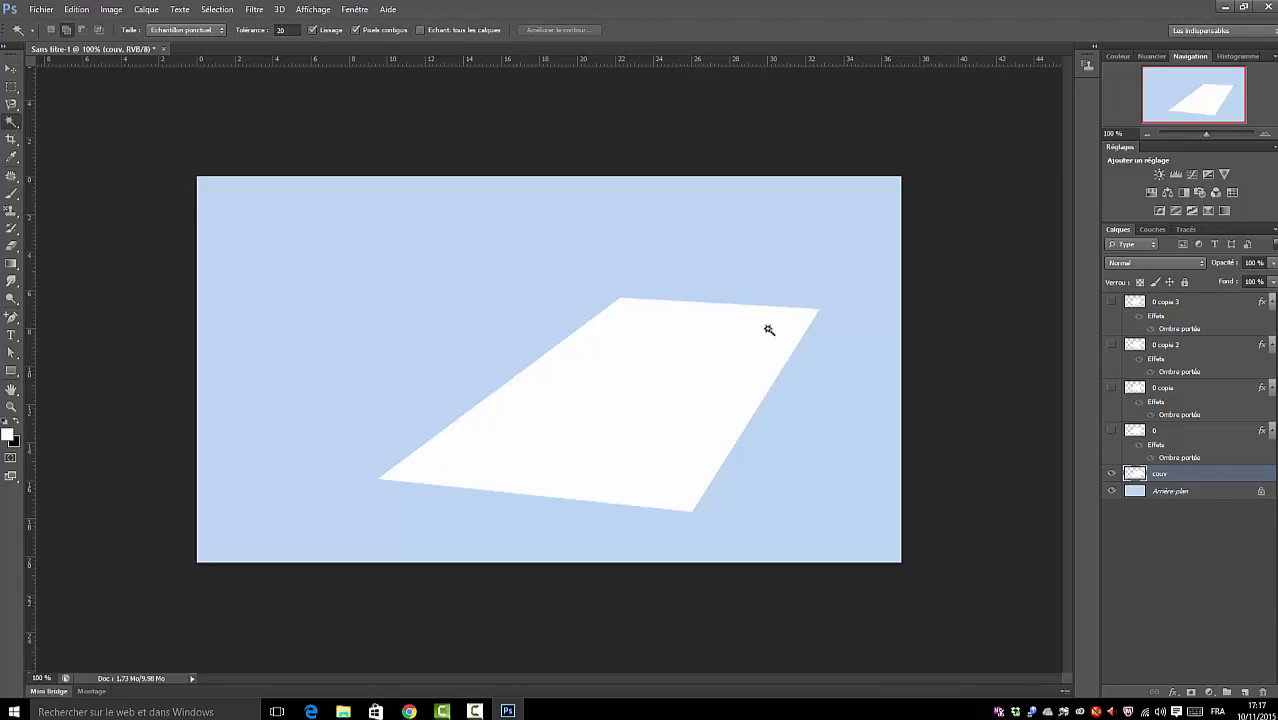
{"action": "left_click", "coordinate": [837, 456]}
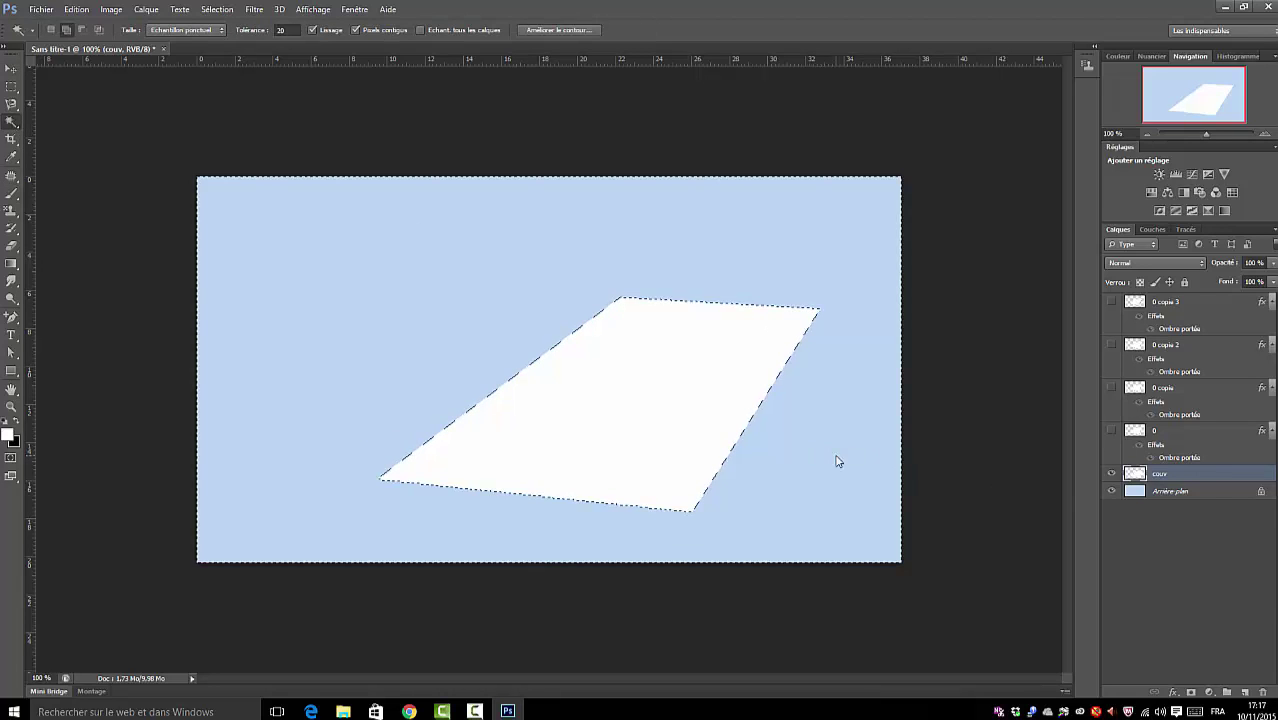
{"action": "left_click", "coordinate": [214, 12]}
{"action": "left_click", "coordinate": [225, 63]}
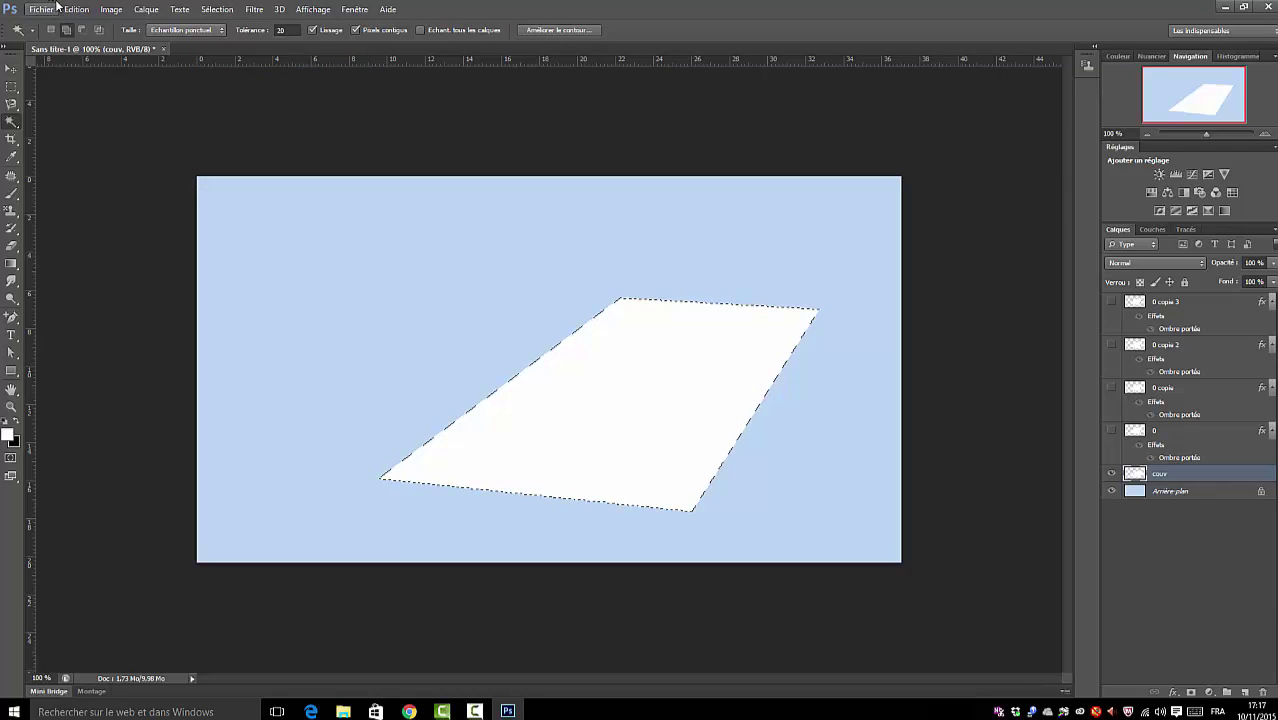
Step: Set the foreground colour to a muted brown with a hue of 23°
{"action": "left_click", "coordinate": [10, 436]}
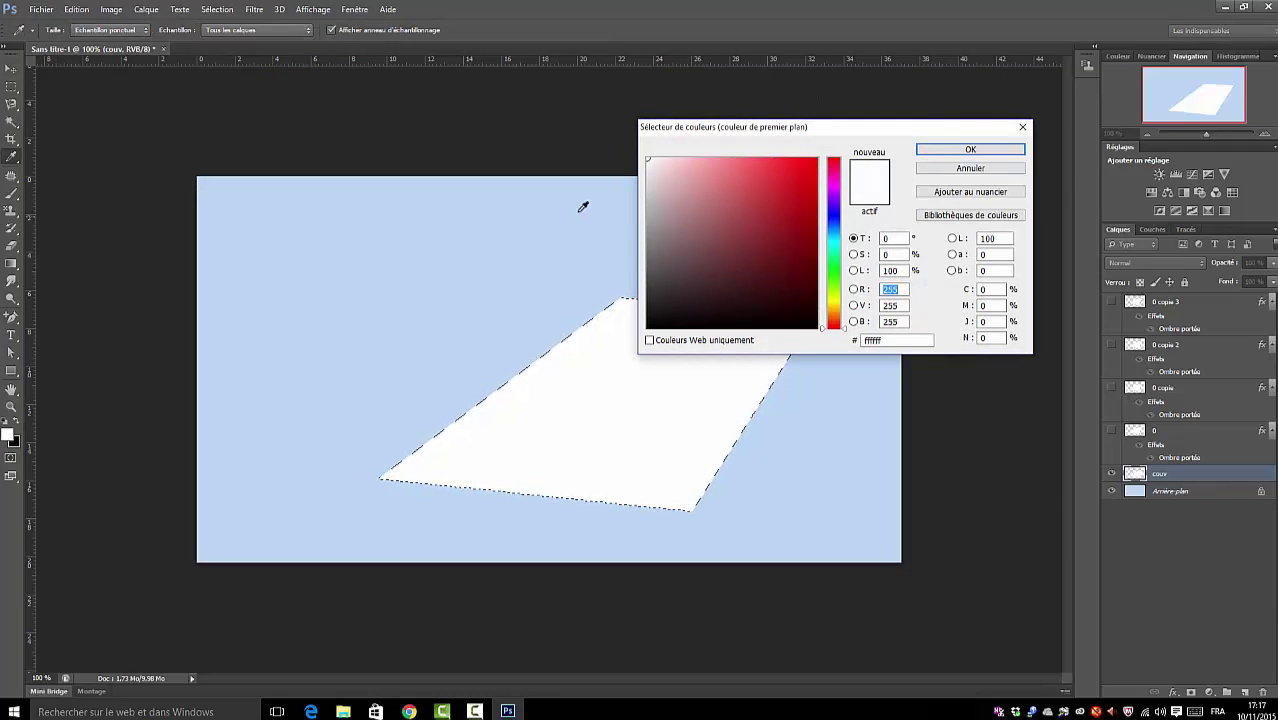
{"action": "left_click", "coordinate": [835, 317]}
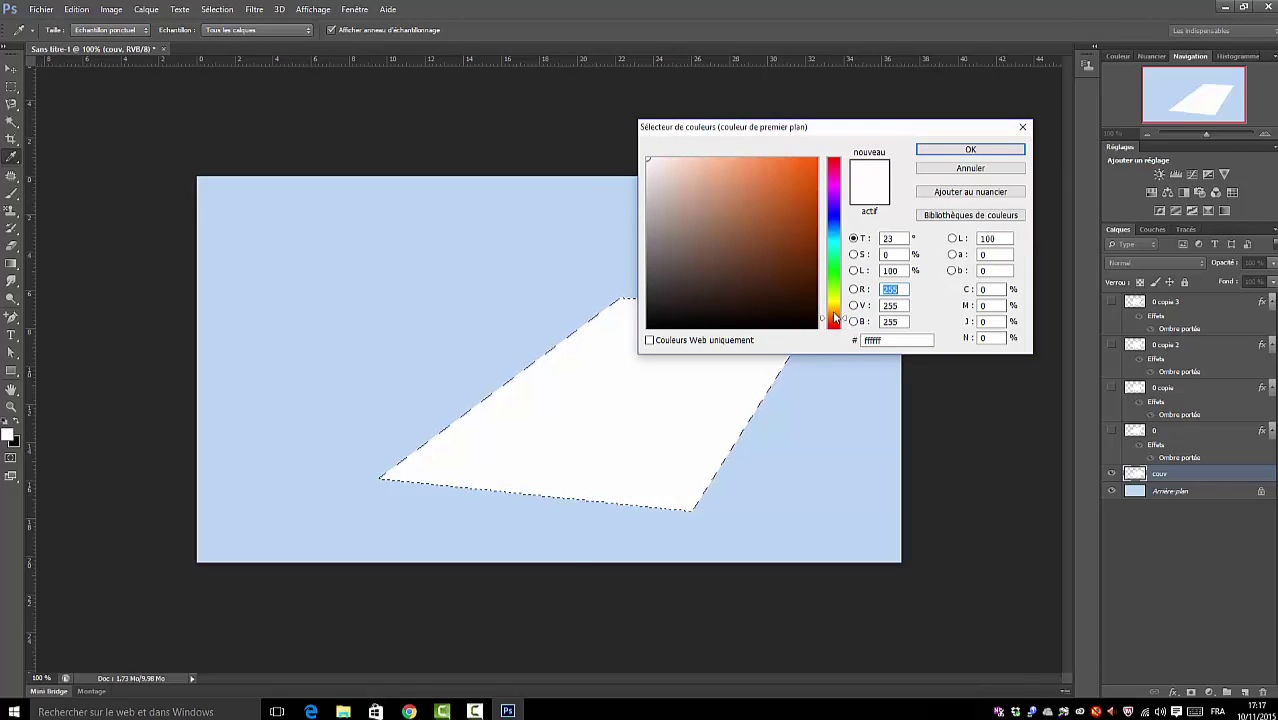
{"action": "left_click", "coordinate": [700, 260]}
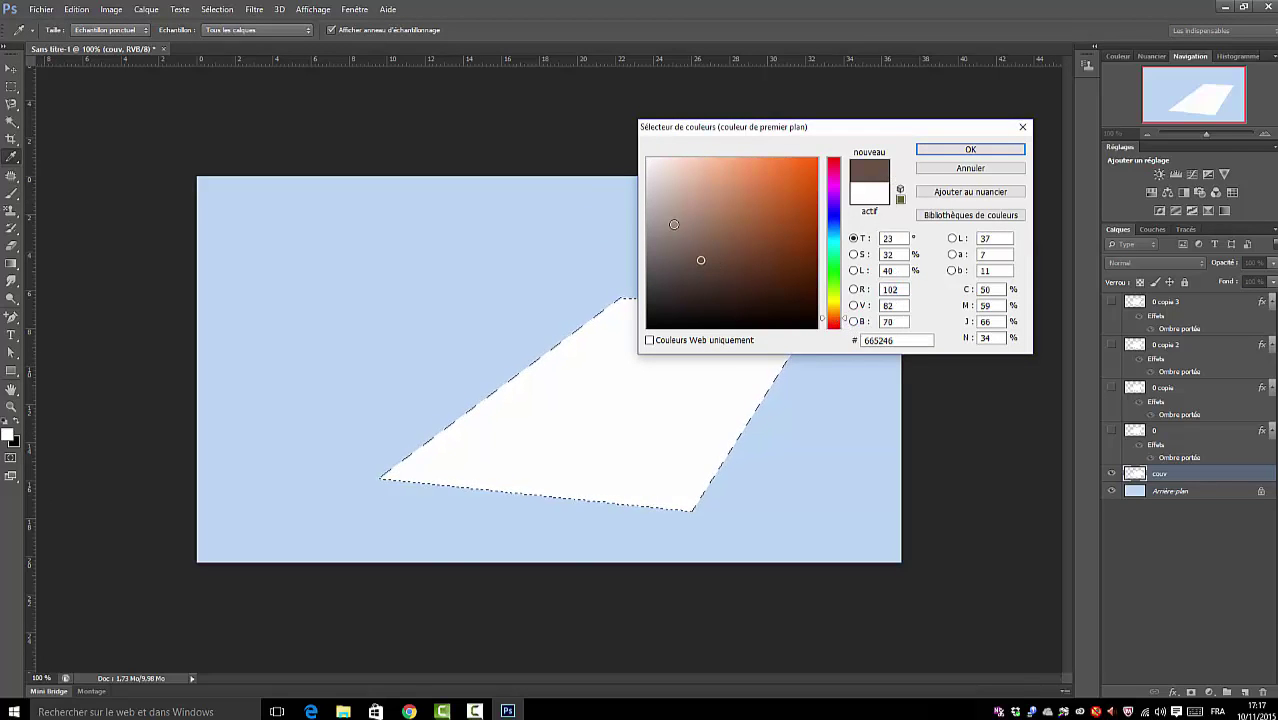
{"action": "left_click", "coordinate": [700, 236]}
{"action": "left_click", "coordinate": [968, 150]}
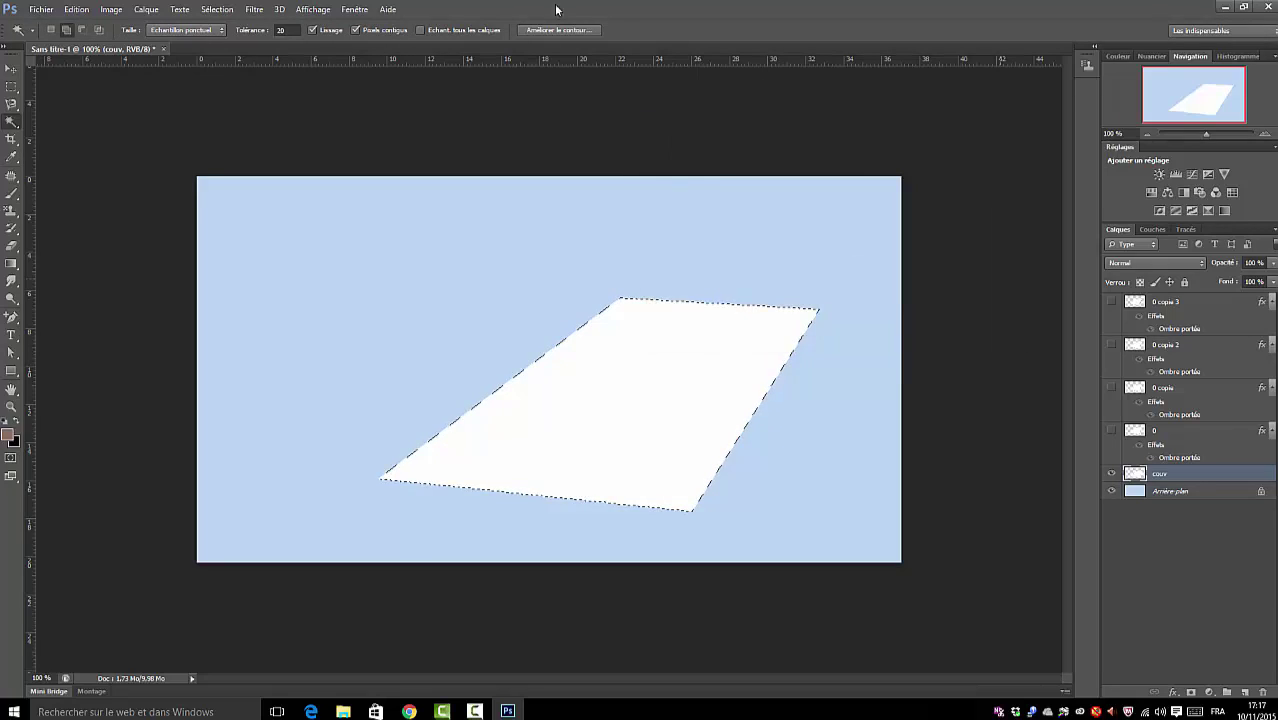
Step: Fill the selected sheet on the couv layer with the brown foreground colour
{"action": "left_click", "coordinate": [77, 9]}
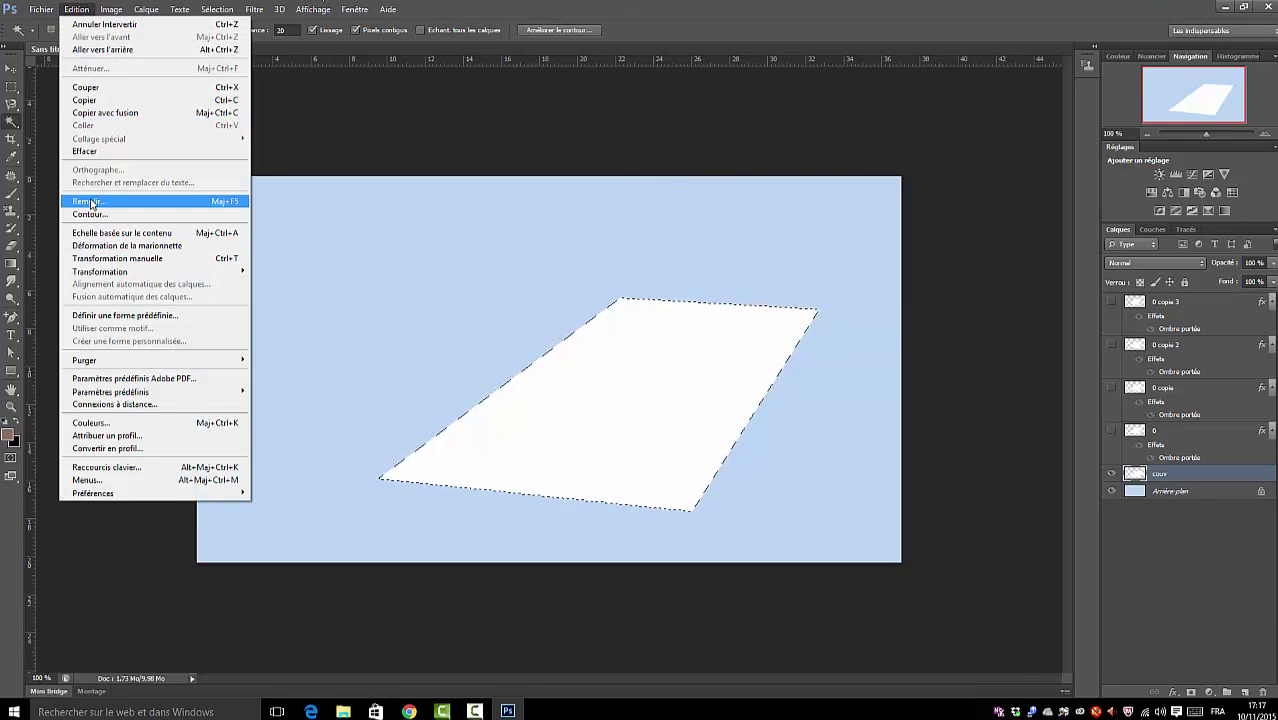
{"action": "left_click", "coordinate": [110, 201]}
{"action": "left_click", "coordinate": [387, 165]}
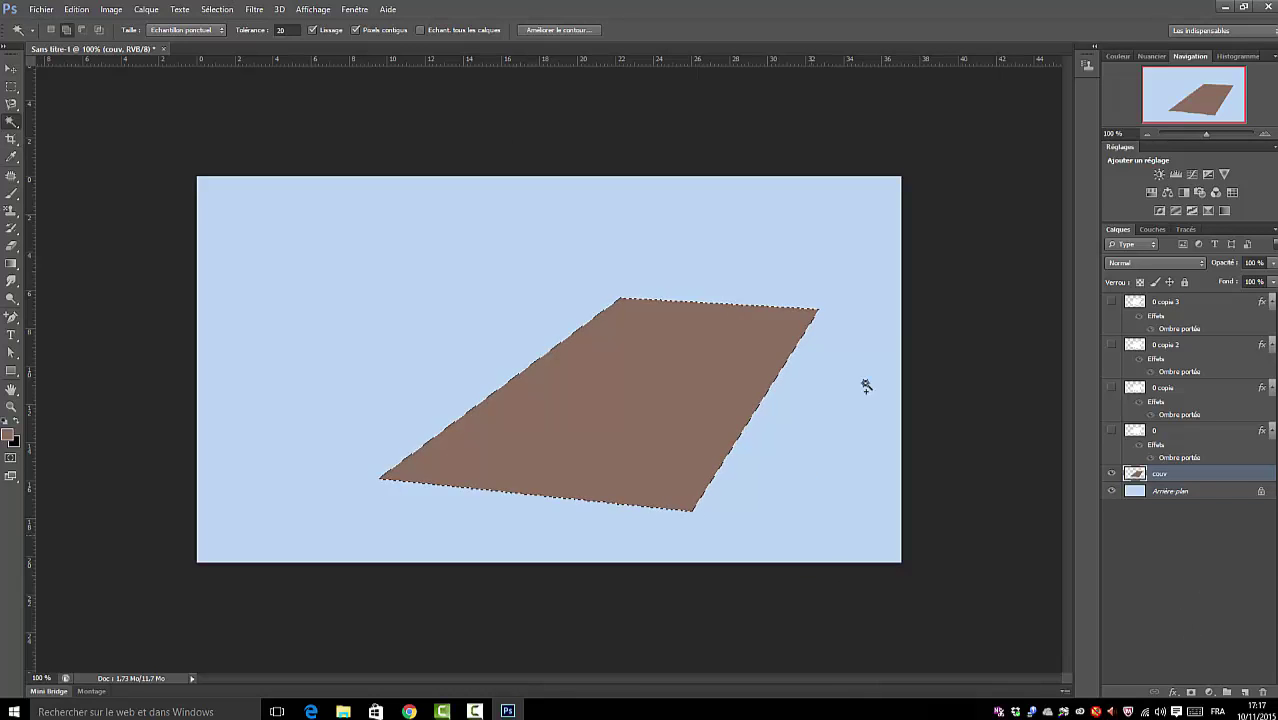
Step: Add uniform monochromatic noise of 9.51 % to the brown cover
{"action": "left_click", "coordinate": [254, 9]}
{"action": "mouse_move", "coordinate": [269, 195]}
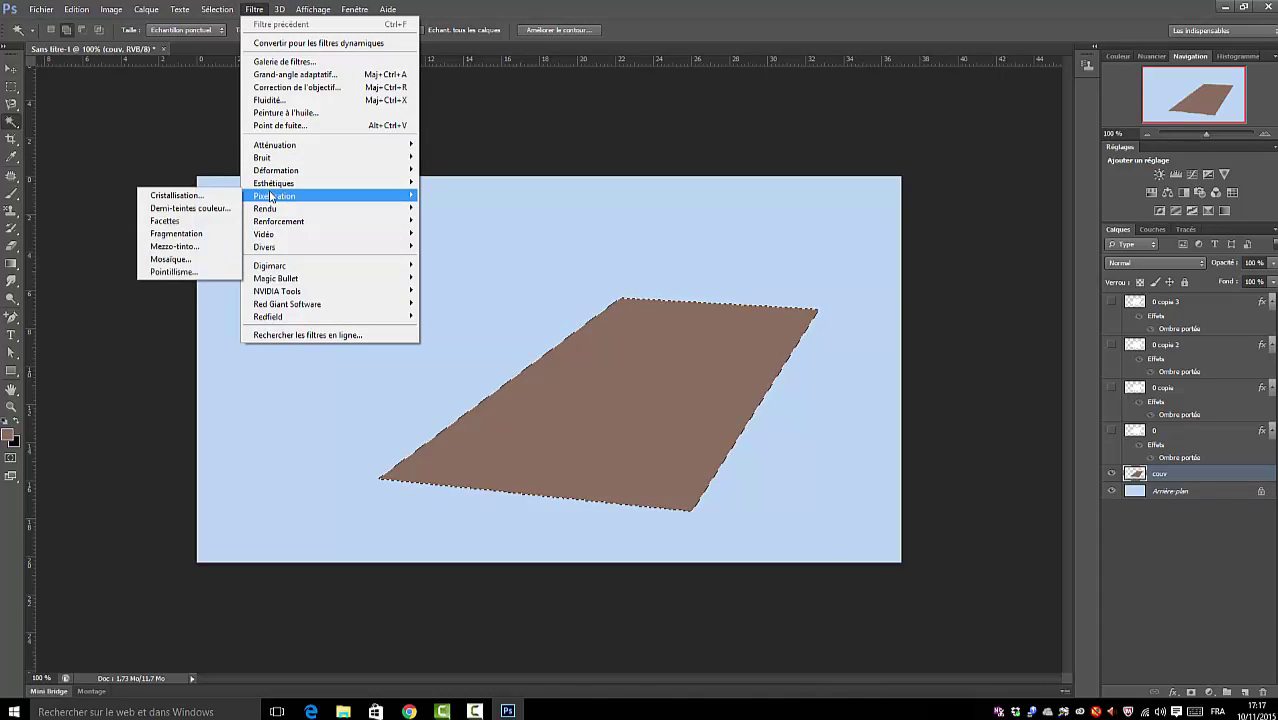
{"action": "mouse_move", "coordinate": [268, 148]}
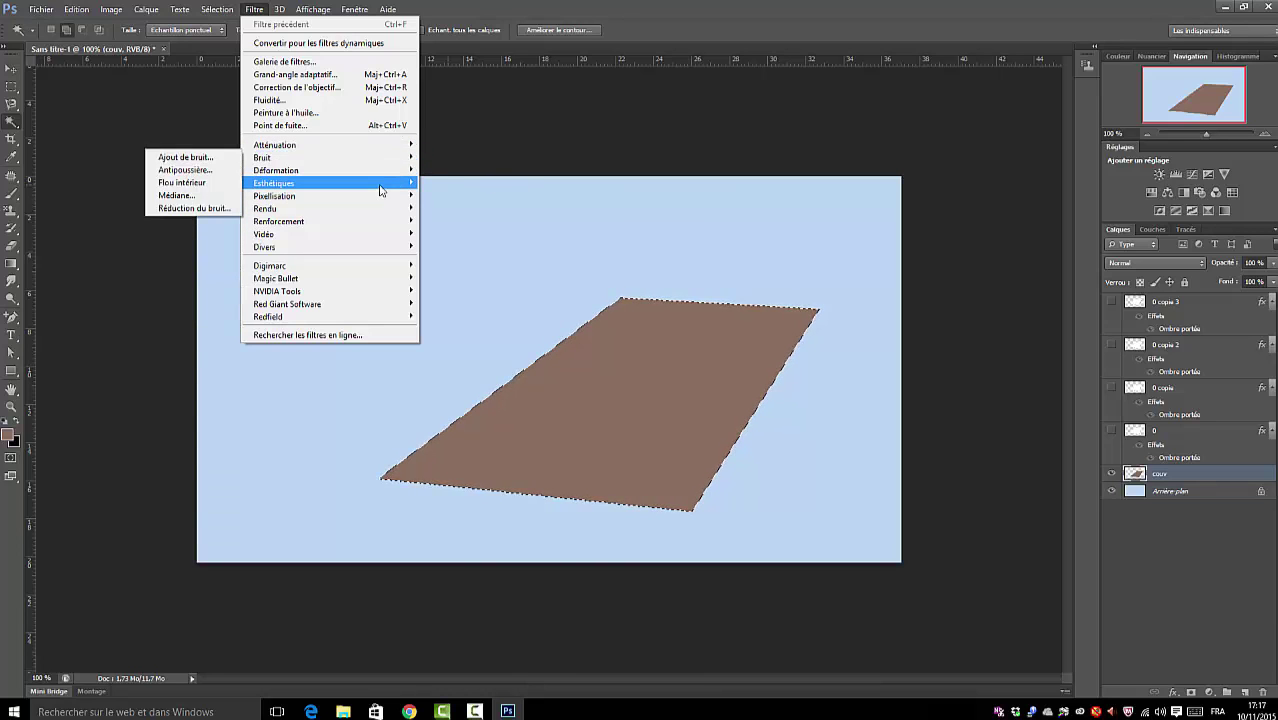
{"action": "mouse_move", "coordinate": [345, 160]}
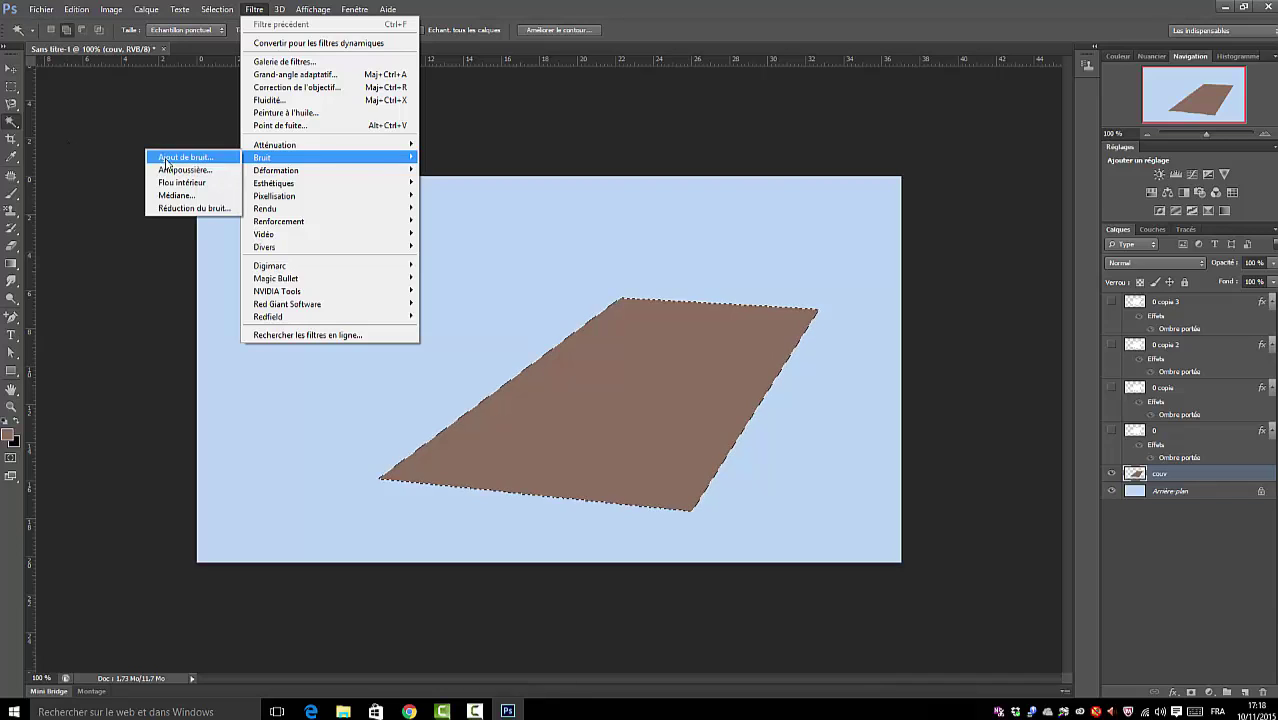
{"action": "left_click", "coordinate": [167, 158]}
{"action": "left_click_drag", "start_coordinate": [673, 152], "coordinate": [1078, 121]}
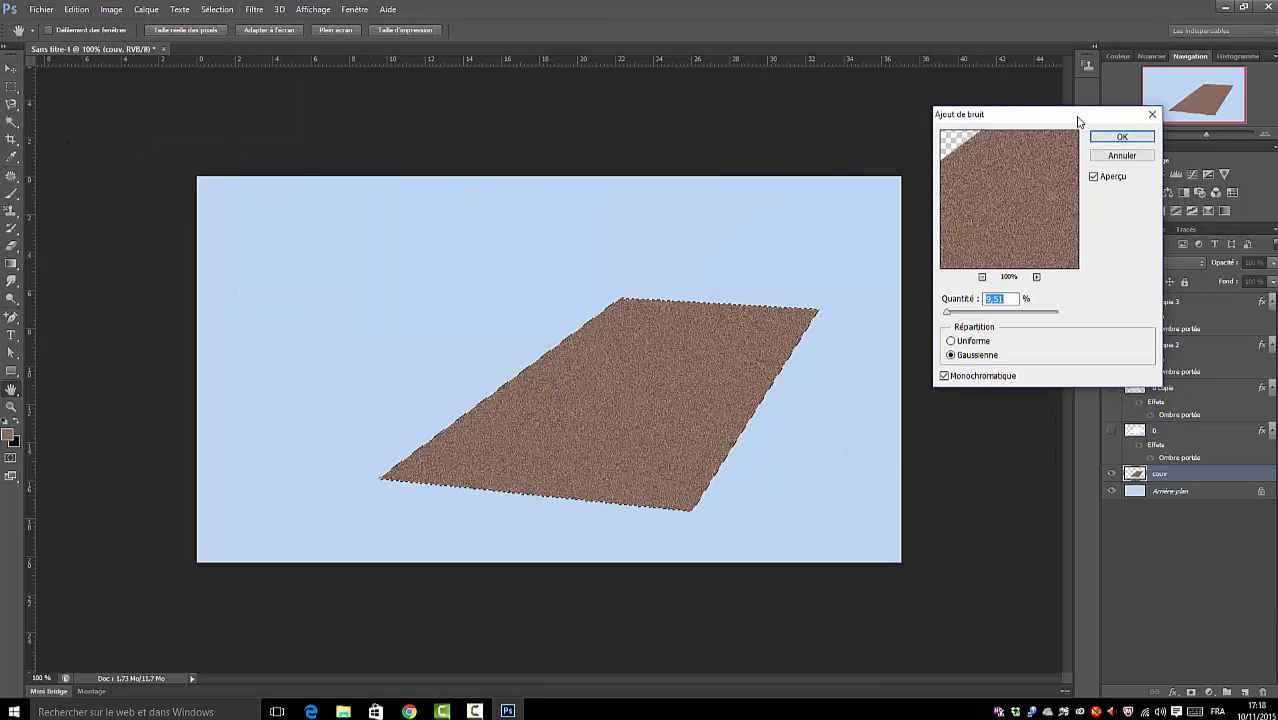
{"action": "left_click", "coordinate": [951, 342]}
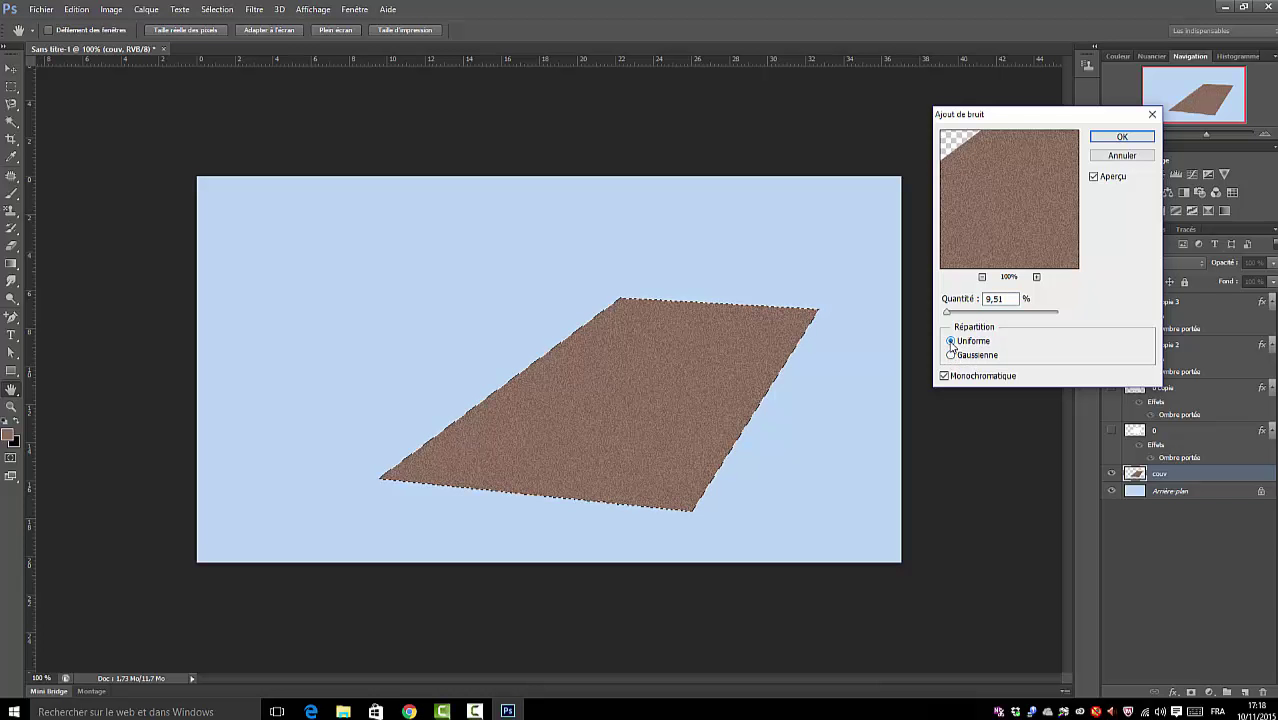
{"action": "left_click", "coordinate": [1122, 137]}
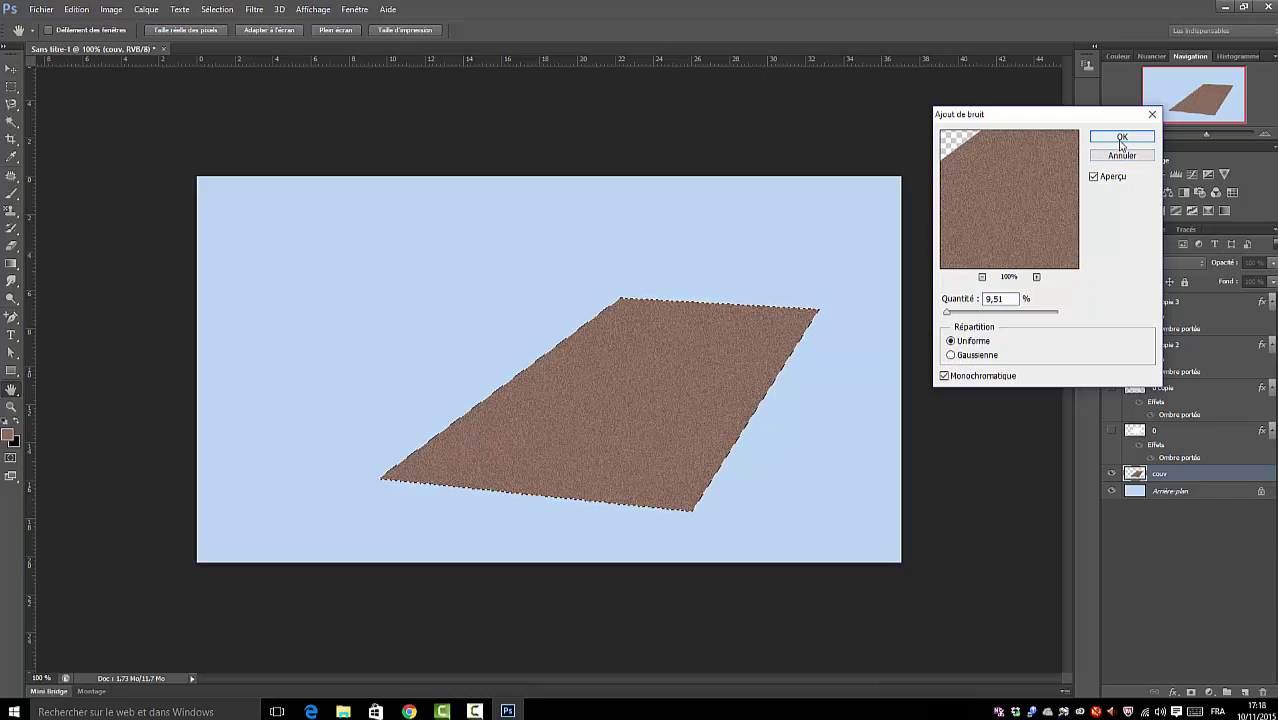
Step: Soften the cover's noise with a Gaussian Blur, using a radius below 1 pixel
{"action": "left_click", "coordinate": [253, 10]}
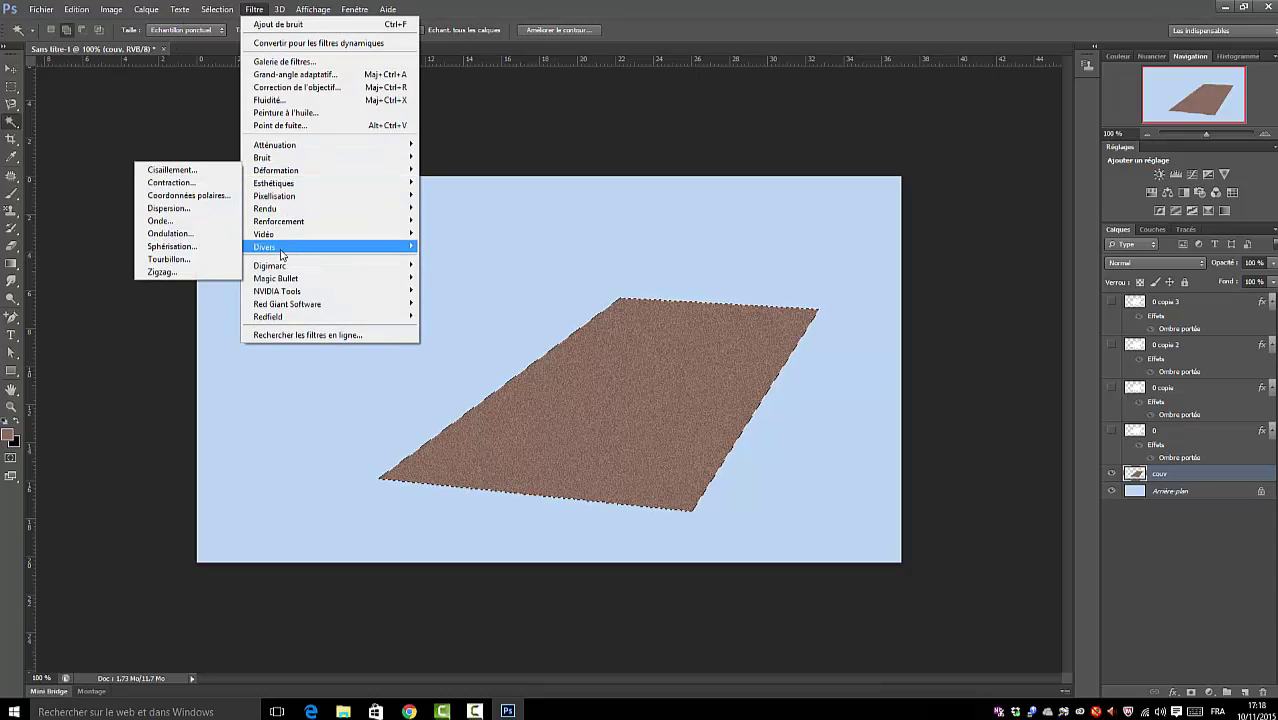
{"action": "mouse_move", "coordinate": [272, 145]}
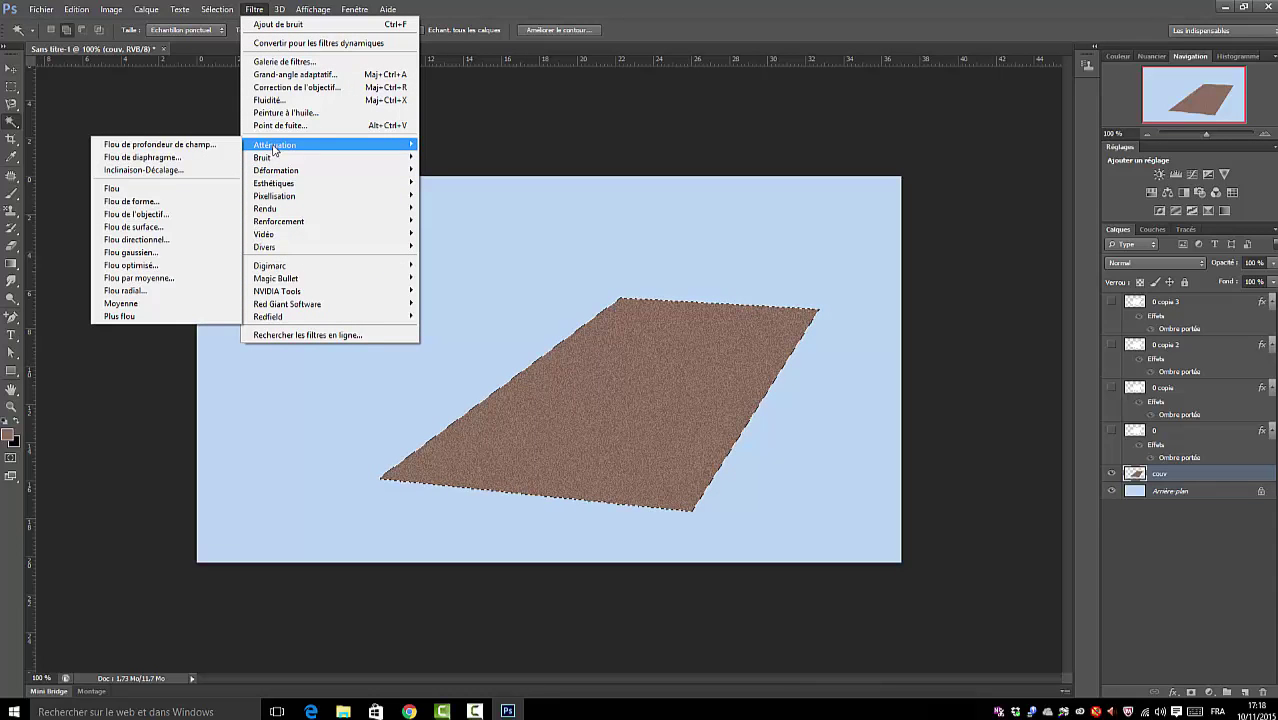
{"action": "left_click", "coordinate": [146, 253]}
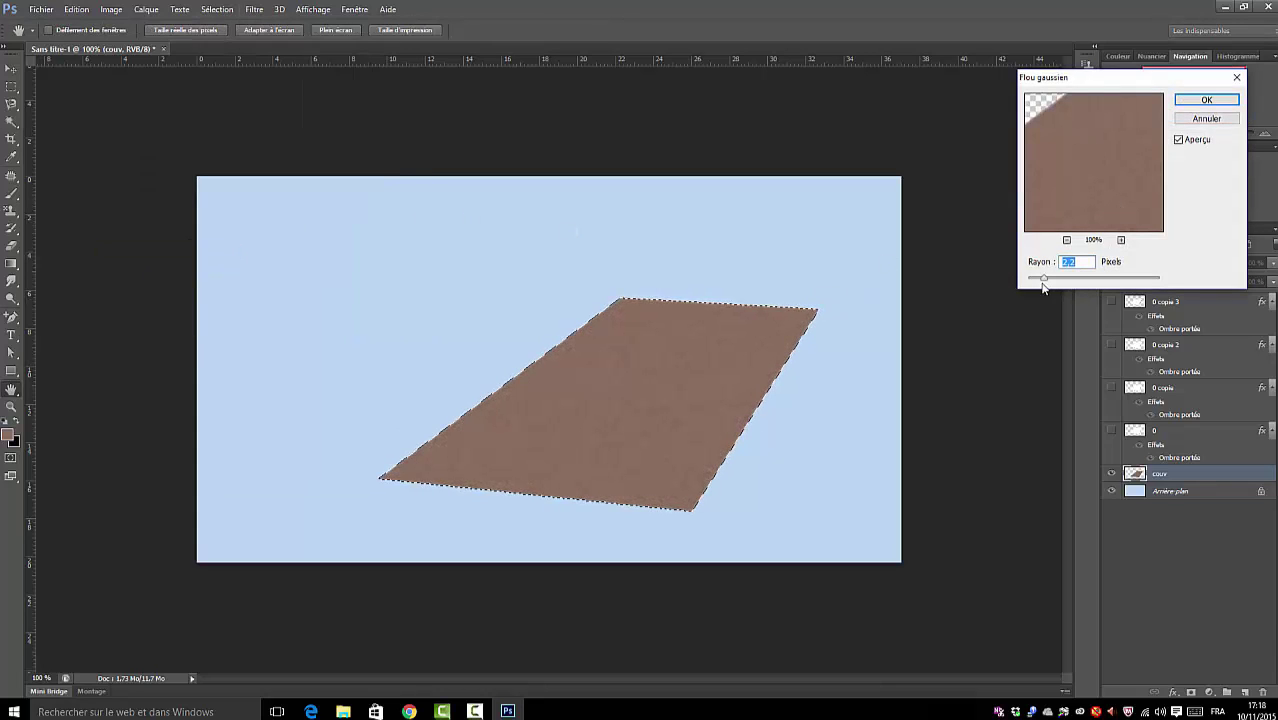
{"action": "left_click_drag", "start_coordinate": [1043, 282], "coordinate": [1031, 278]}
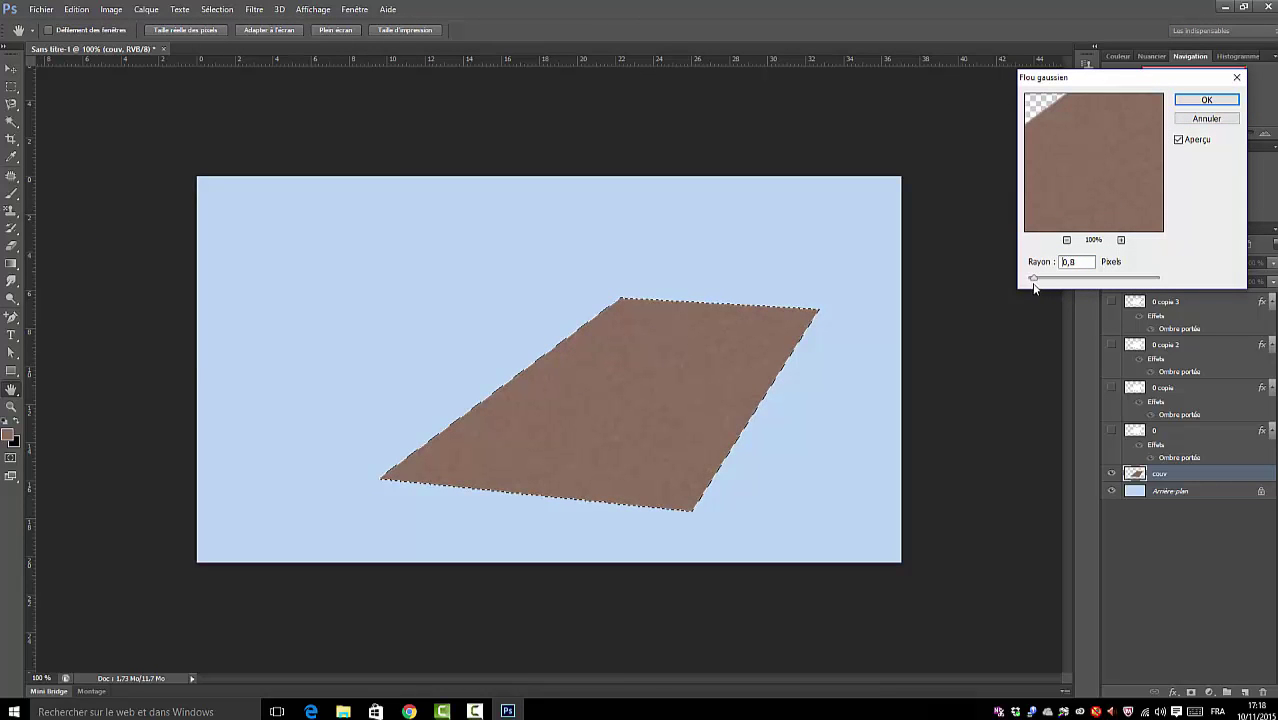
{"action": "left_click", "coordinate": [1208, 101]}
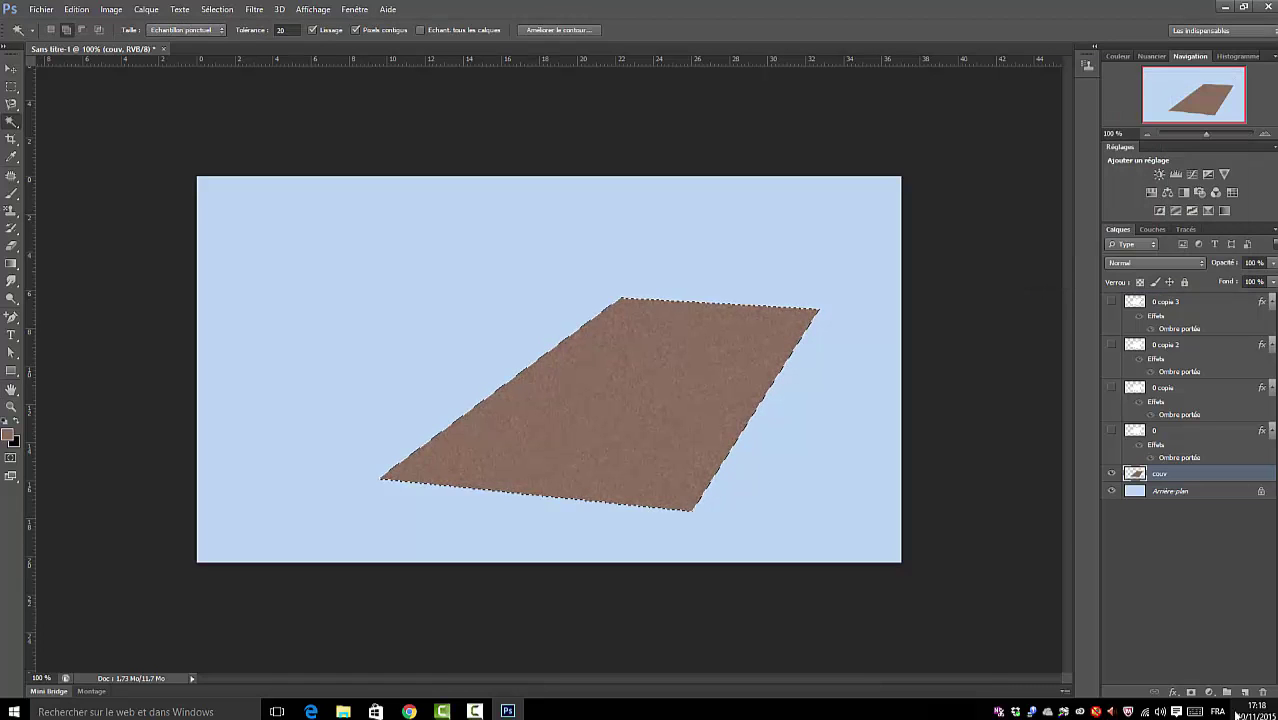
Step: Deselect the cover and make layer 0 and its three copies visible again
{"action": "left_click", "coordinate": [214, 10]}
{"action": "left_click", "coordinate": [230, 35]}
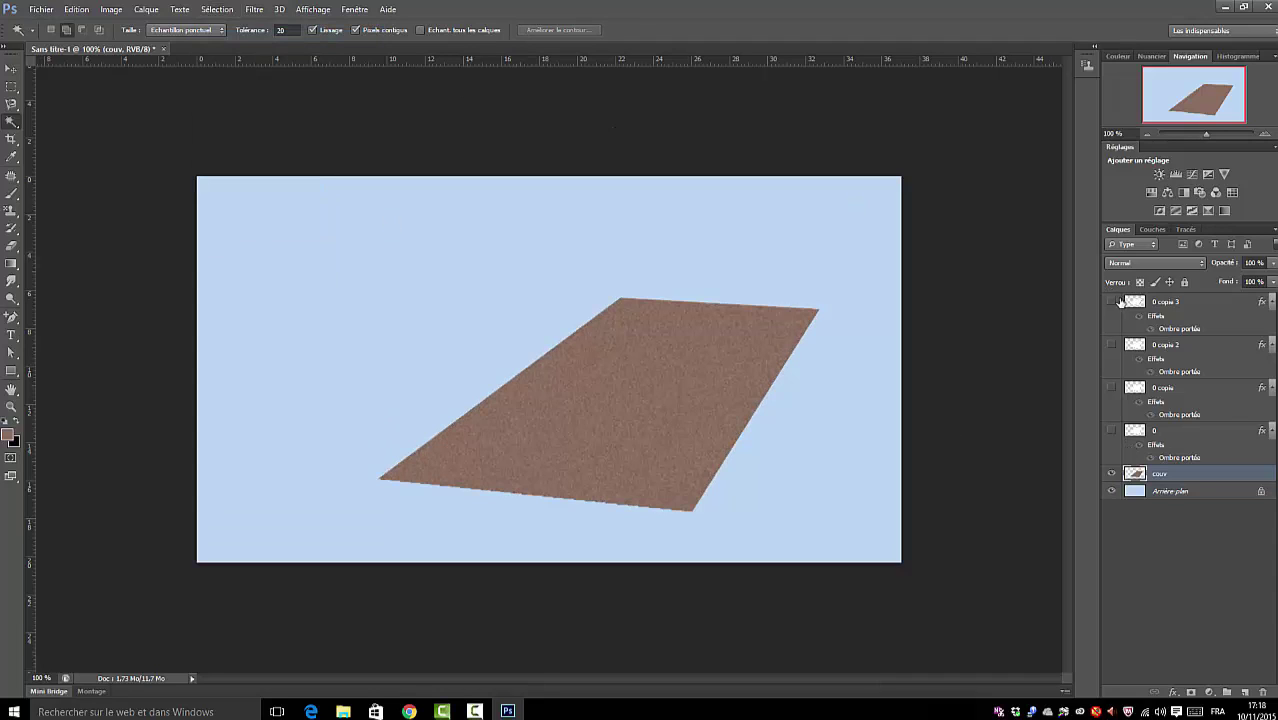
{"action": "left_click", "coordinate": [1114, 302]}
{"action": "left_click", "coordinate": [1111, 430]}
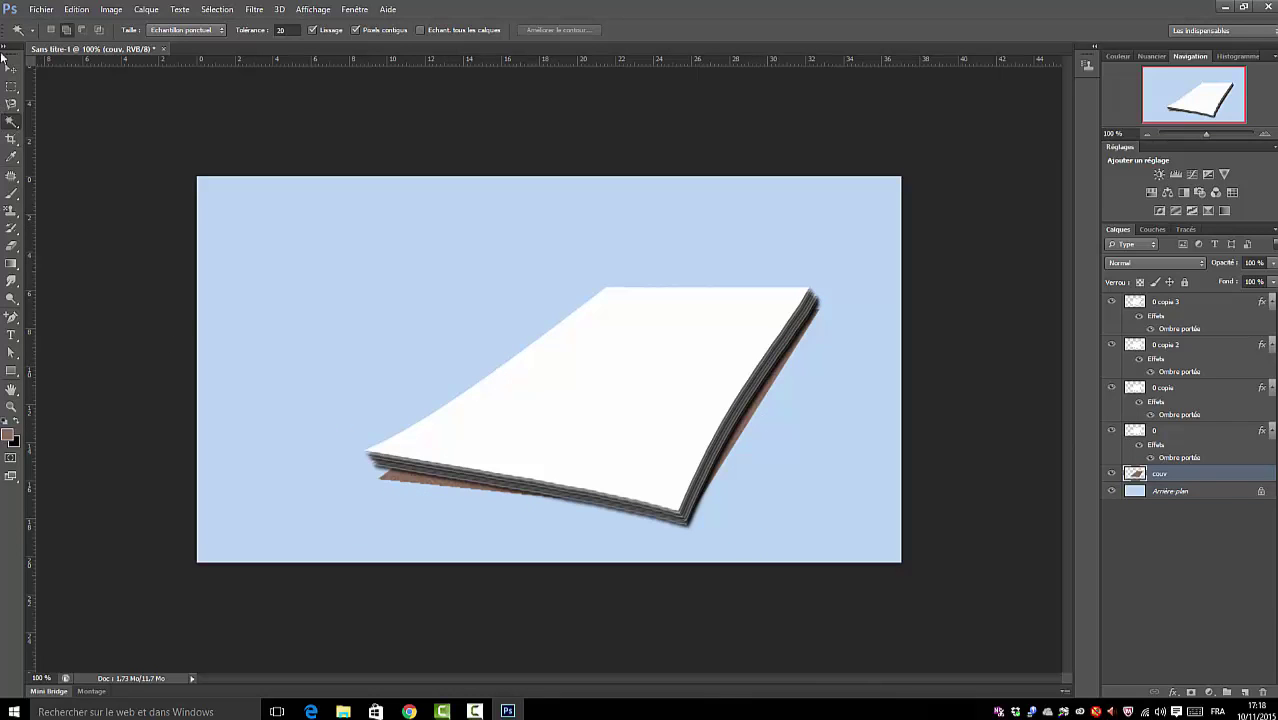
Step: Free-transform the couv layer, widening it to about 108 %, increasing its height and rotating it 2.33° so the cover sticks out around the paper stack
{"action": "left_click", "coordinate": [75, 10]}
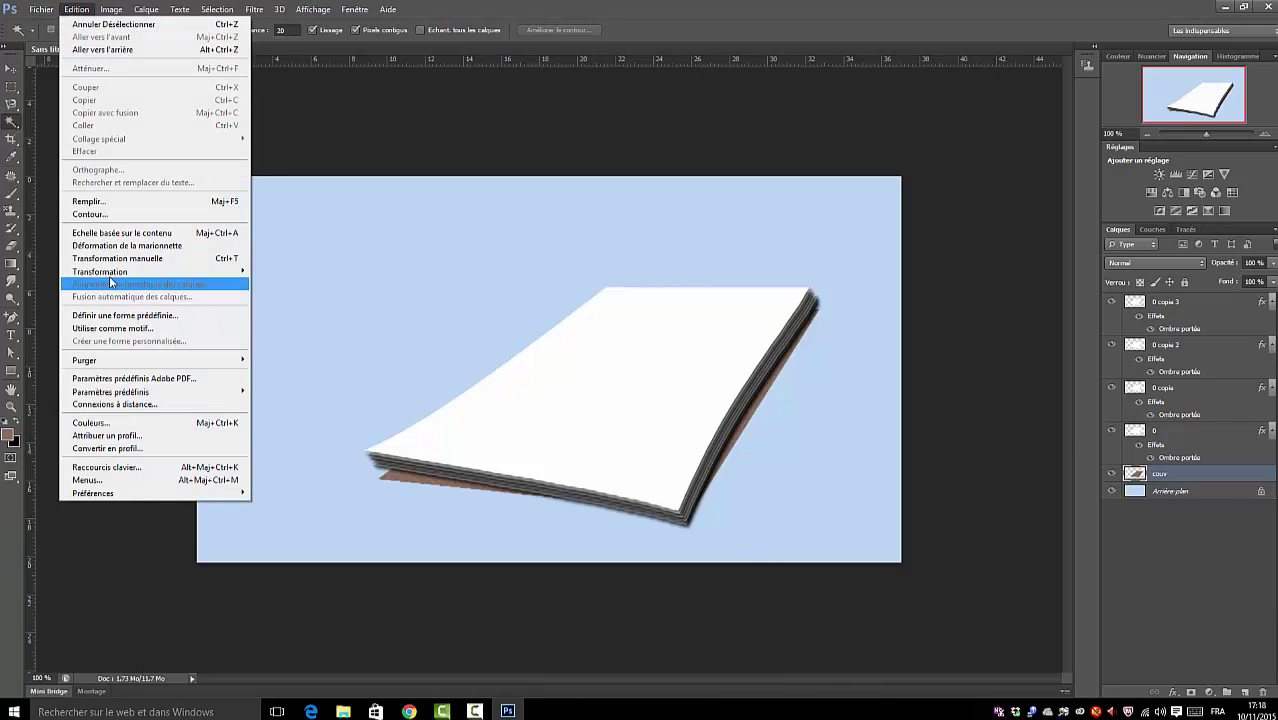
{"action": "left_click", "coordinate": [113, 261]}
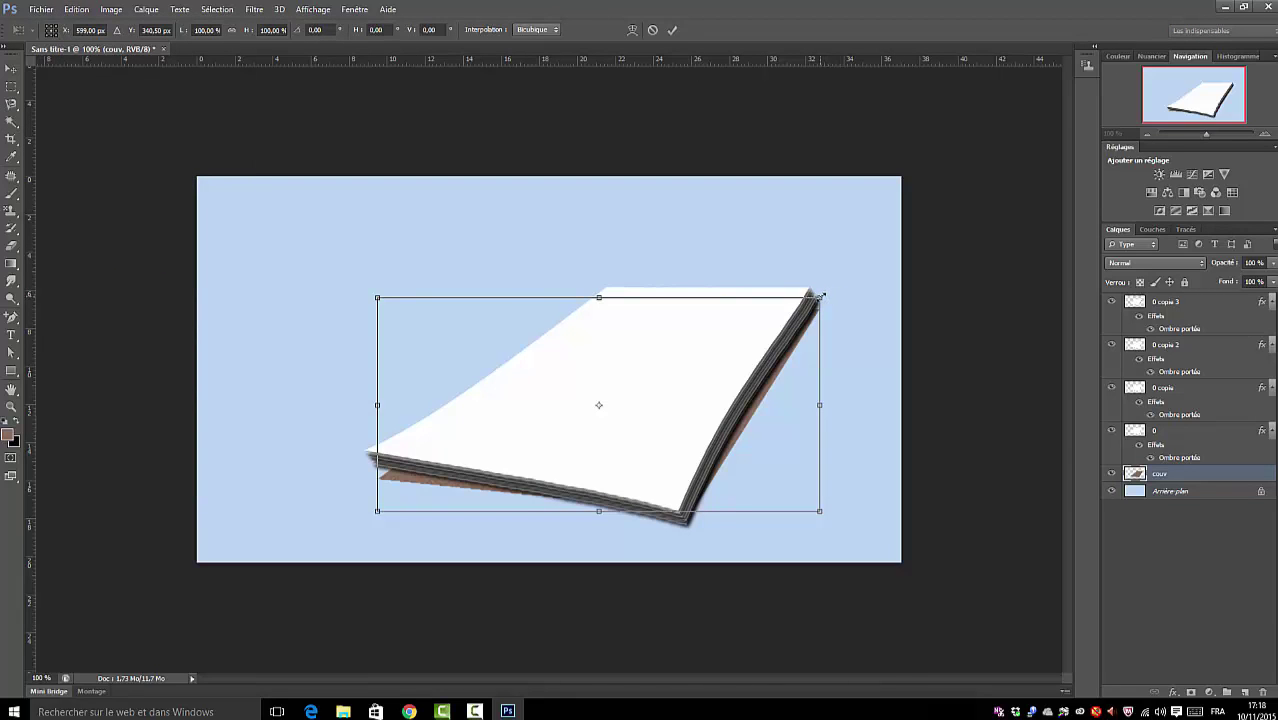
{"action": "left_click_drag", "start_coordinate": [821, 296], "coordinate": [830, 292]}
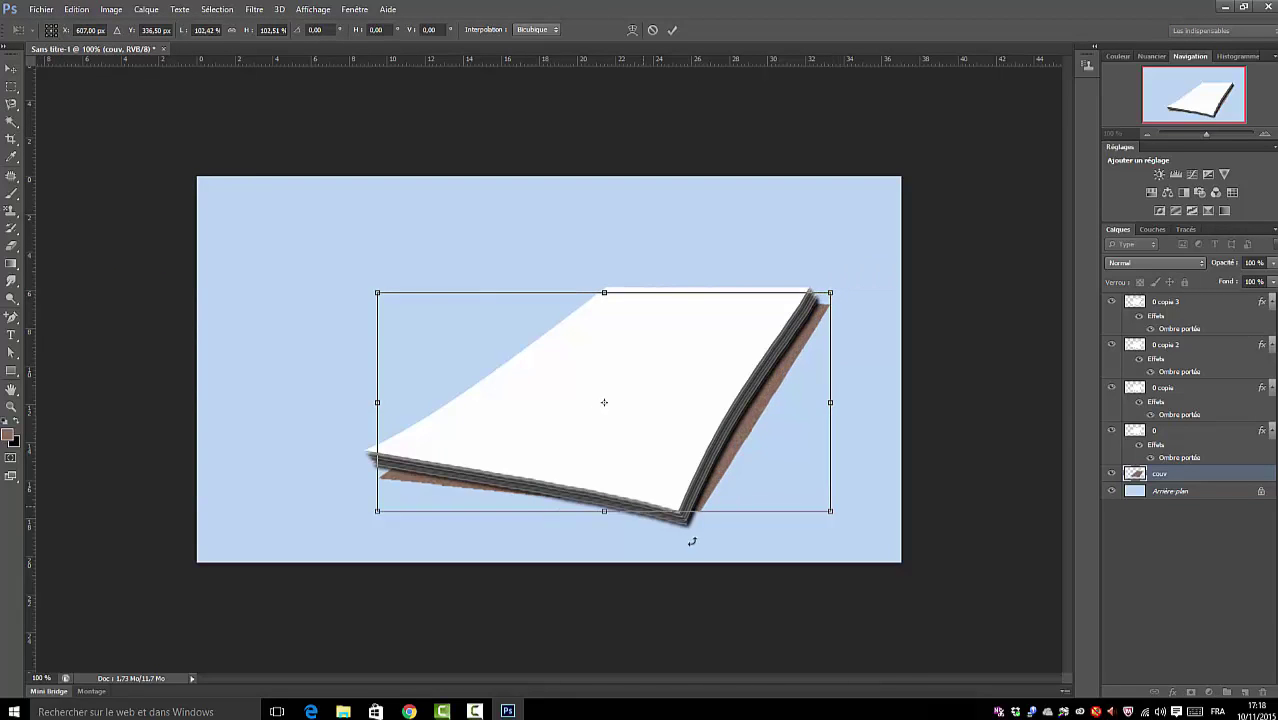
{"action": "left_click_drag", "start_coordinate": [604, 513], "coordinate": [604, 528]}
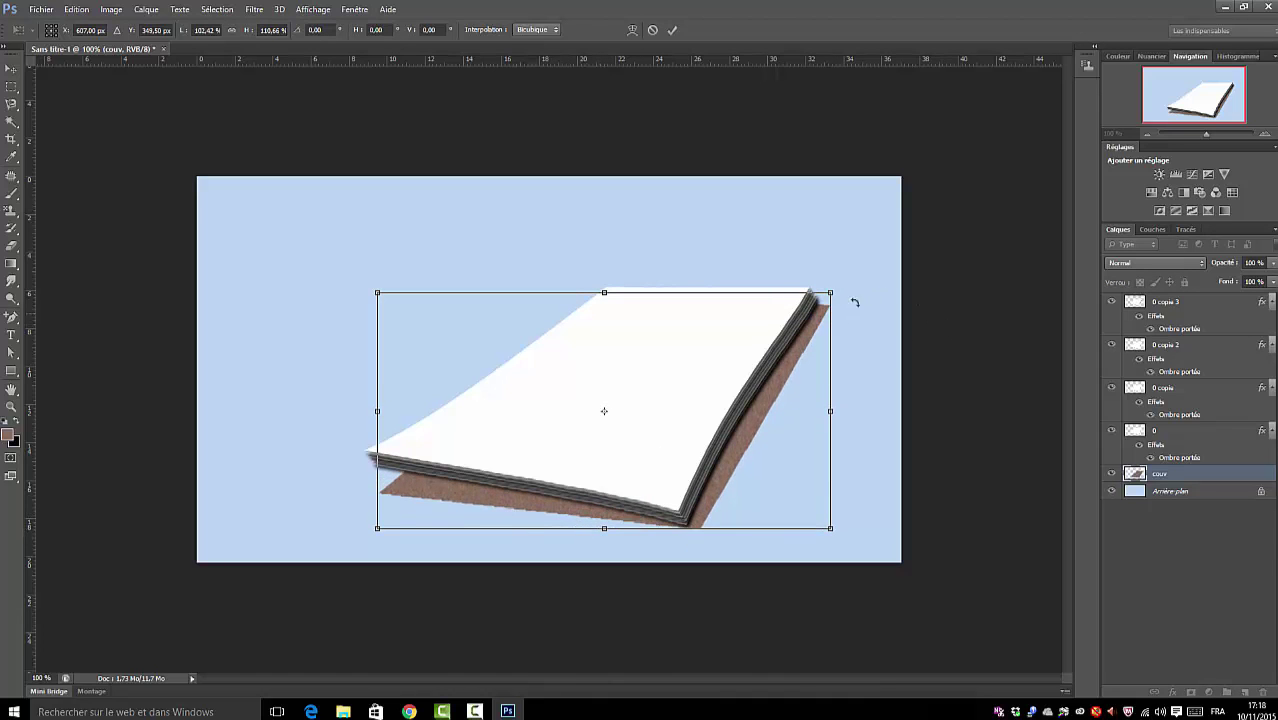
{"action": "mouse_move", "coordinate": [855, 282]}
{"action": "left_mouse_down"}
{"action": "mouse_move", "coordinate": [853, 314]}
{"action": "mouse_move", "coordinate": [858, 290]}
{"action": "left_mouse_up"}
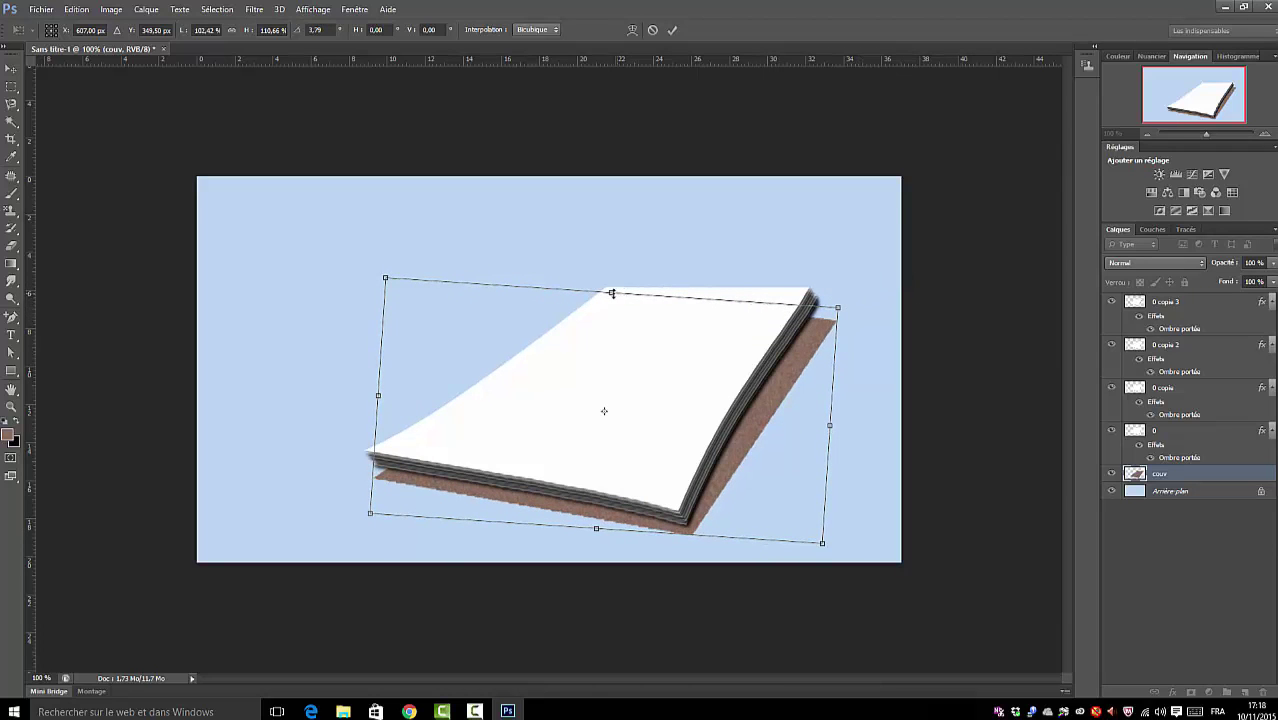
{"action": "left_click_drag", "start_coordinate": [611, 291], "coordinate": [635, 282]}
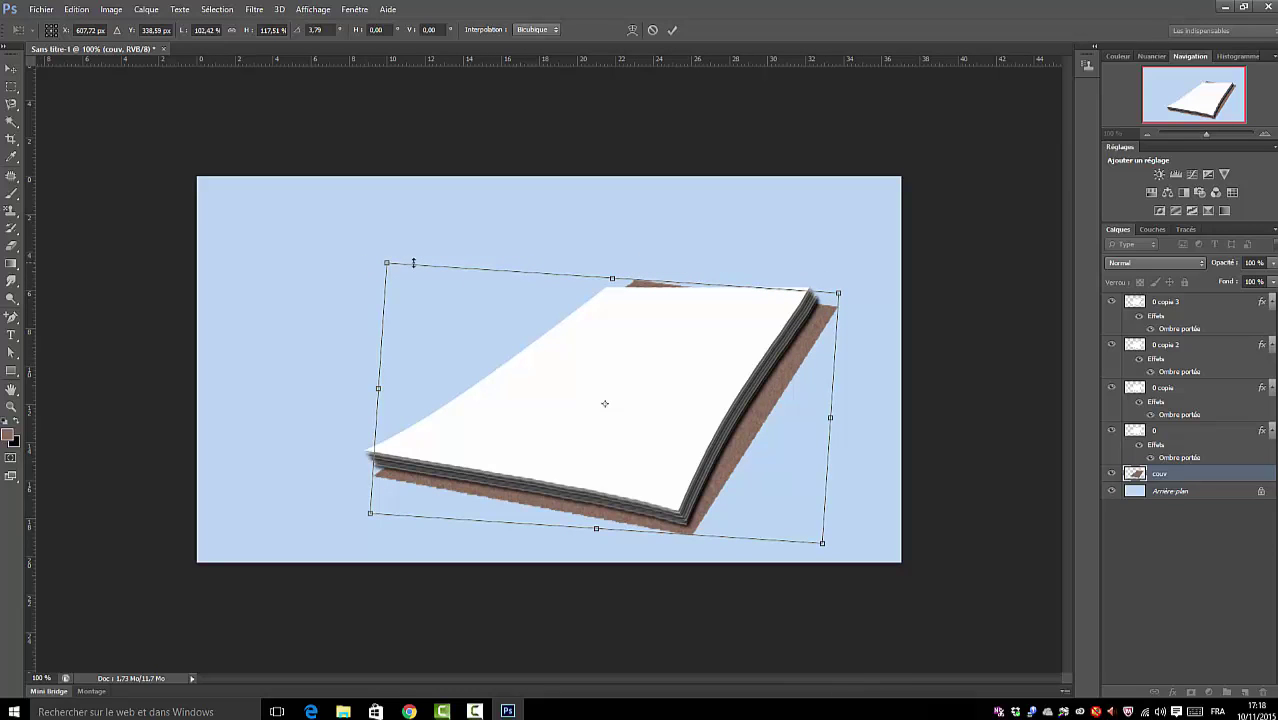
{"action": "left_click_drag", "start_coordinate": [378, 389], "coordinate": [344, 386]}
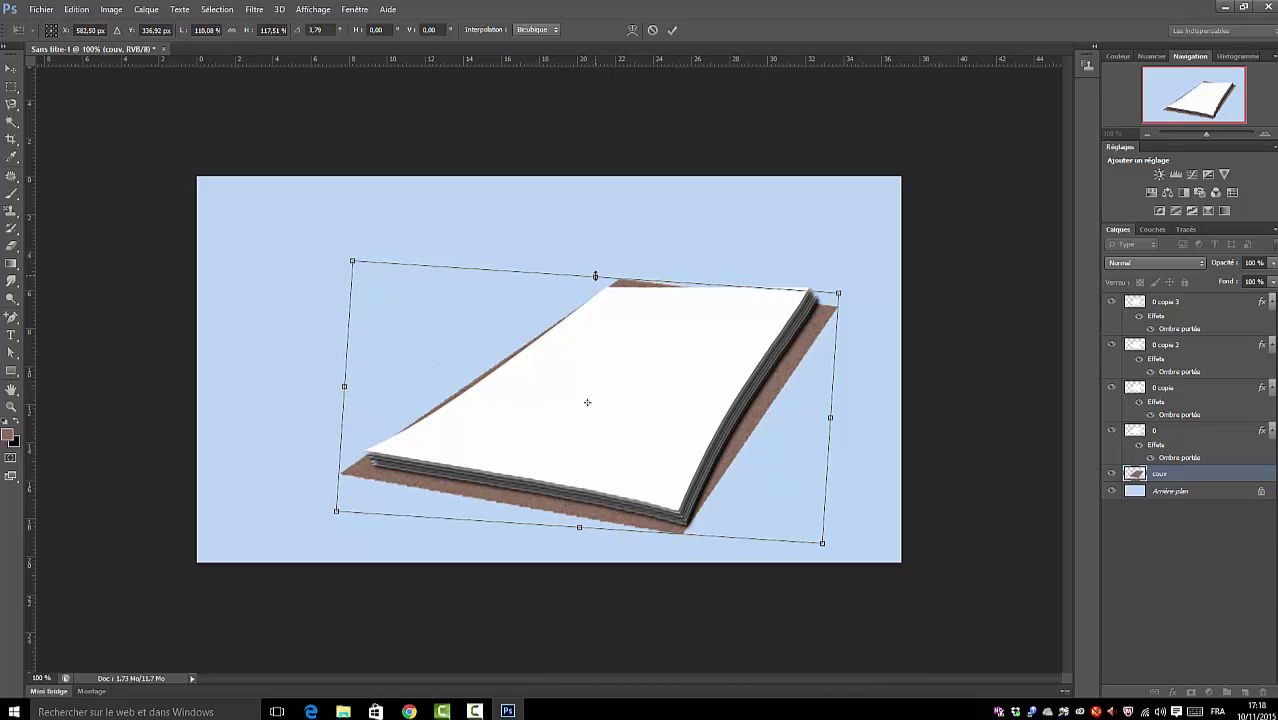
{"action": "left_click_drag", "start_coordinate": [595, 276], "coordinate": [595, 274]}
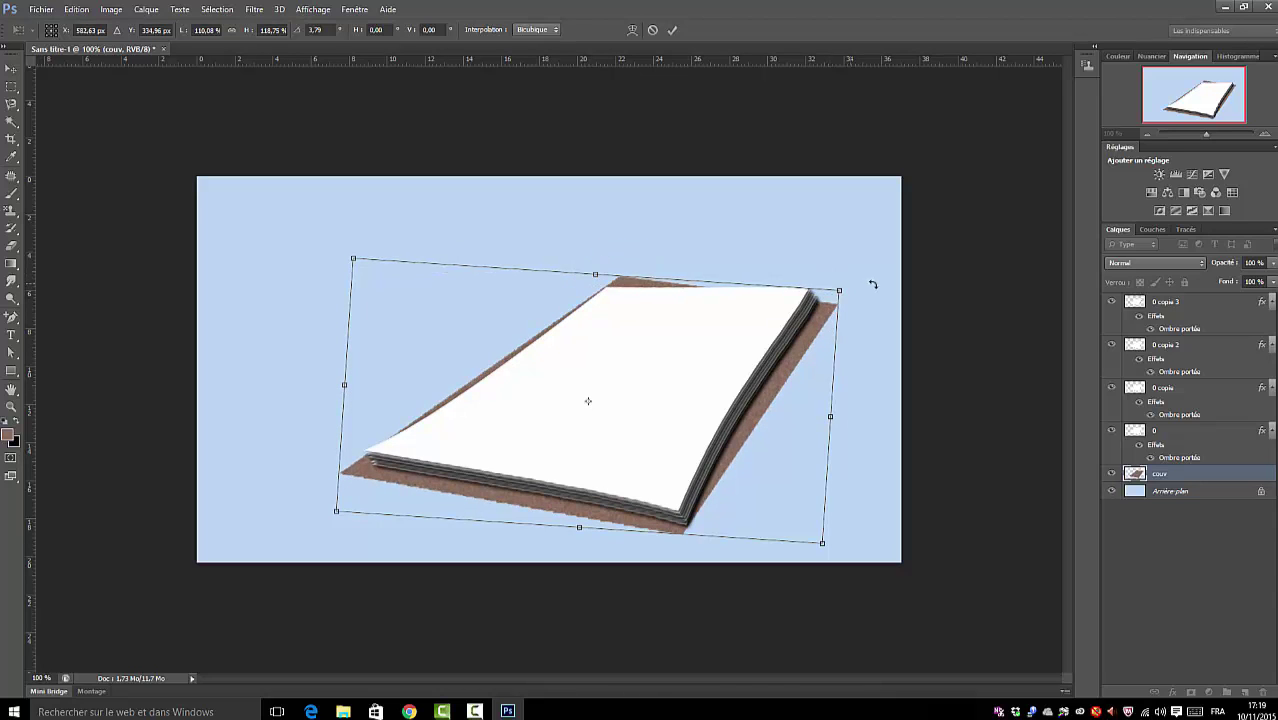
{"action": "mouse_move", "coordinate": [873, 284]}
{"action": "left_mouse_down"}
{"action": "mouse_move", "coordinate": [859, 263]}
{"action": "mouse_move", "coordinate": [861, 280]}
{"action": "left_mouse_up"}
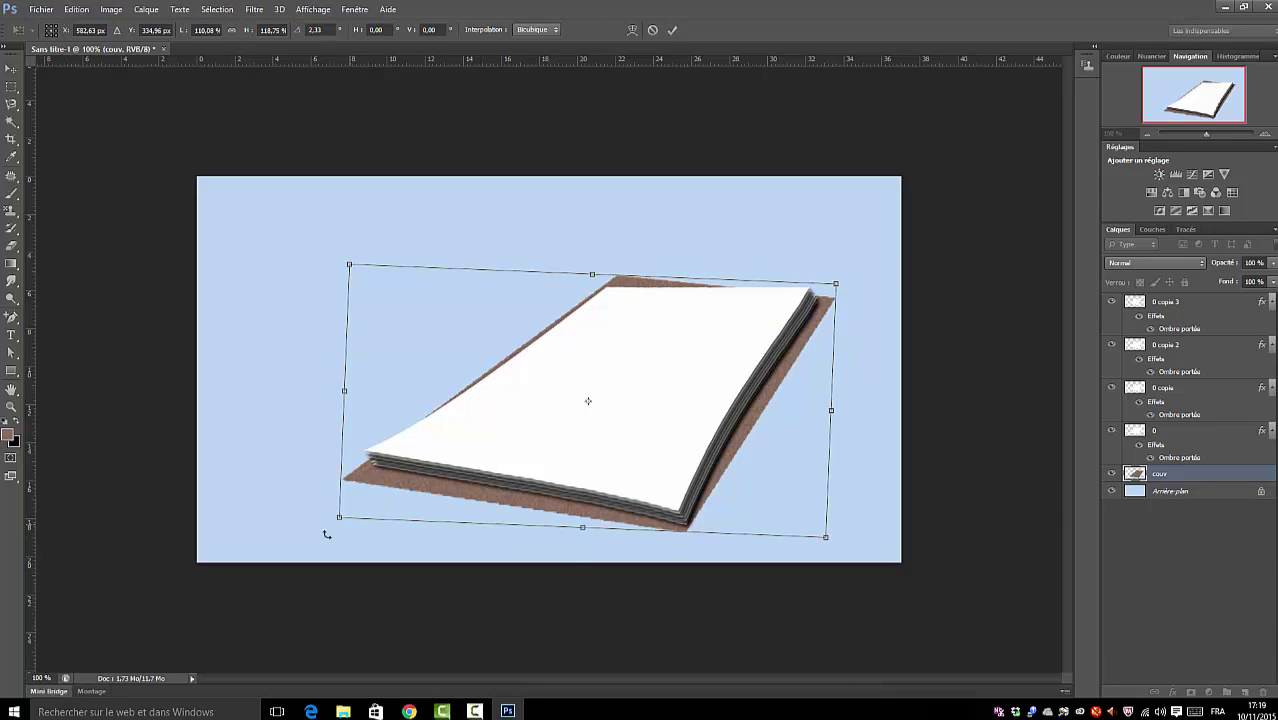
{"action": "left_click_drag", "start_coordinate": [340, 516], "coordinate": [349, 509]}
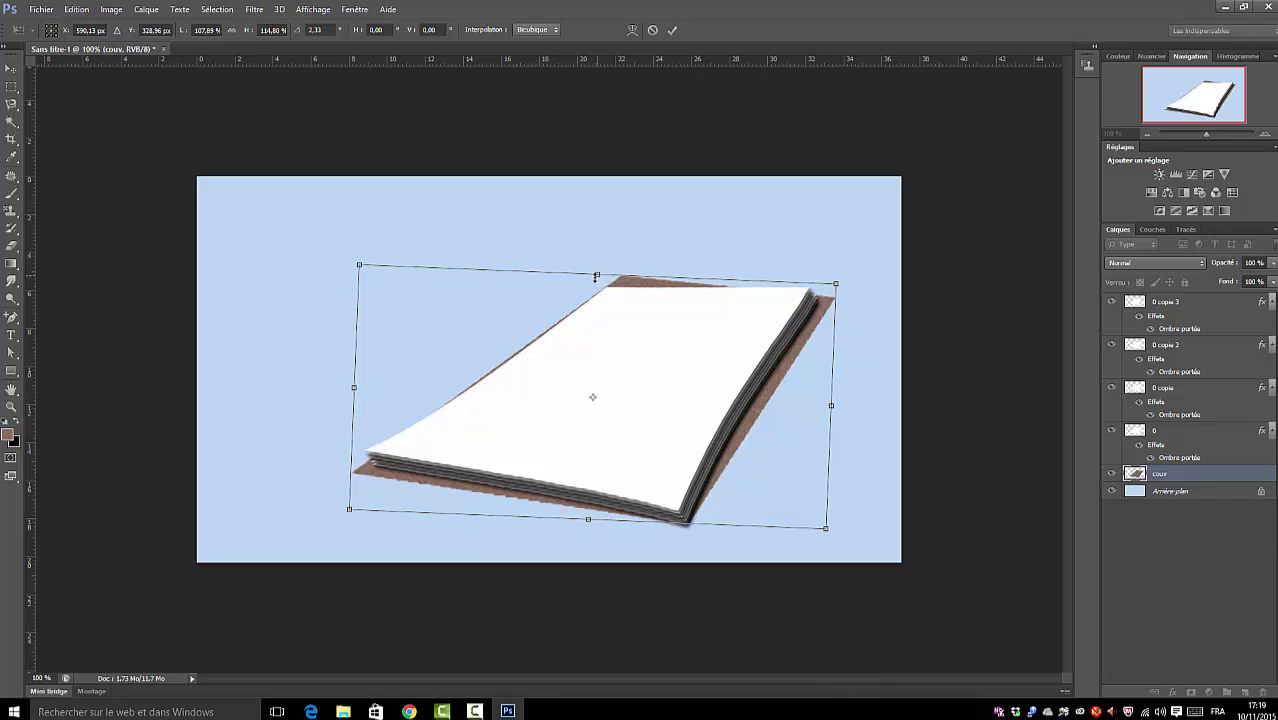
{"action": "left_click_drag", "start_coordinate": [596, 276], "coordinate": [596, 279]}
{"action": "left_click", "coordinate": [672, 31]}
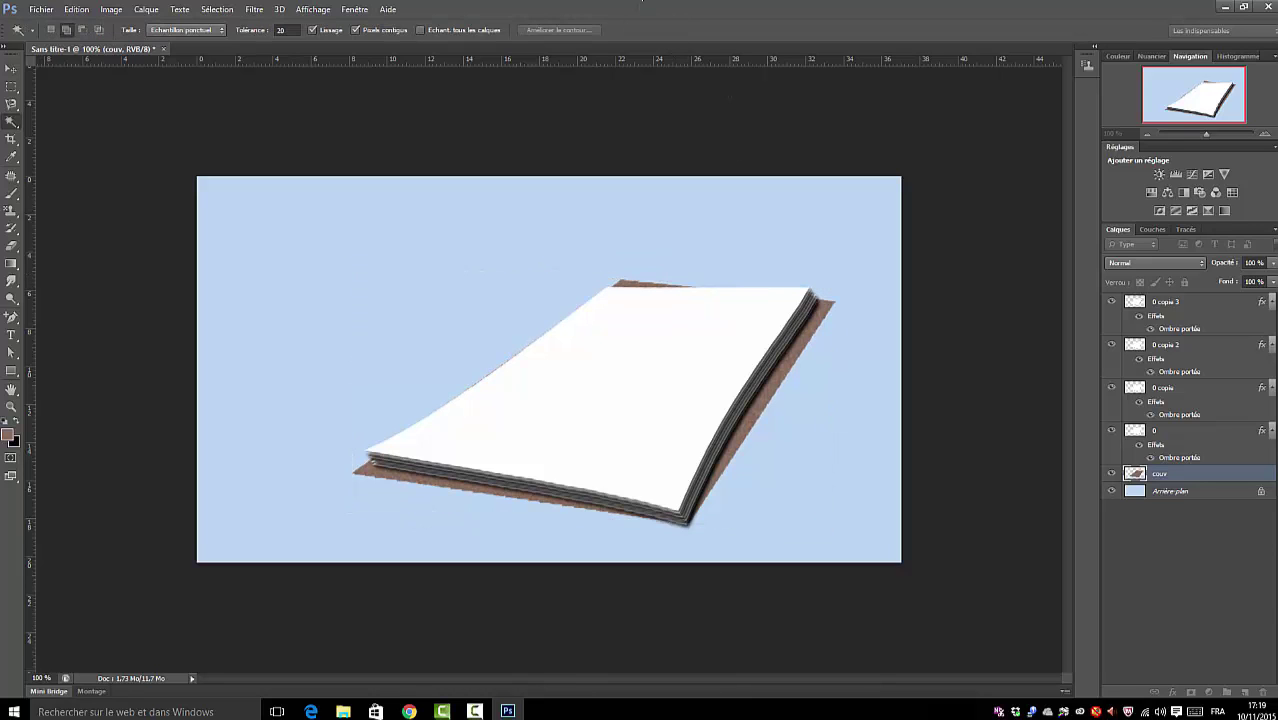
Step: Duplicate the couv layer and switch to the Move tool
{"action": "left_click", "coordinate": [1188, 586]}
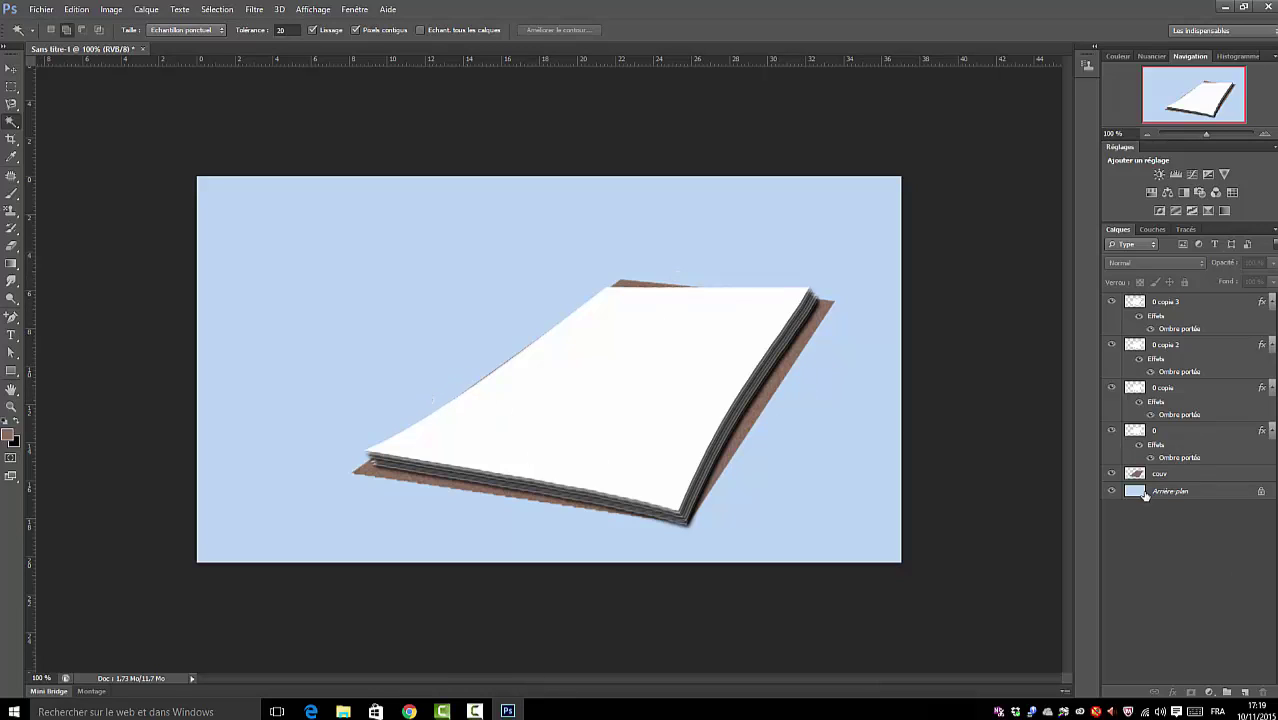
{"action": "left_click", "coordinate": [1196, 478]}
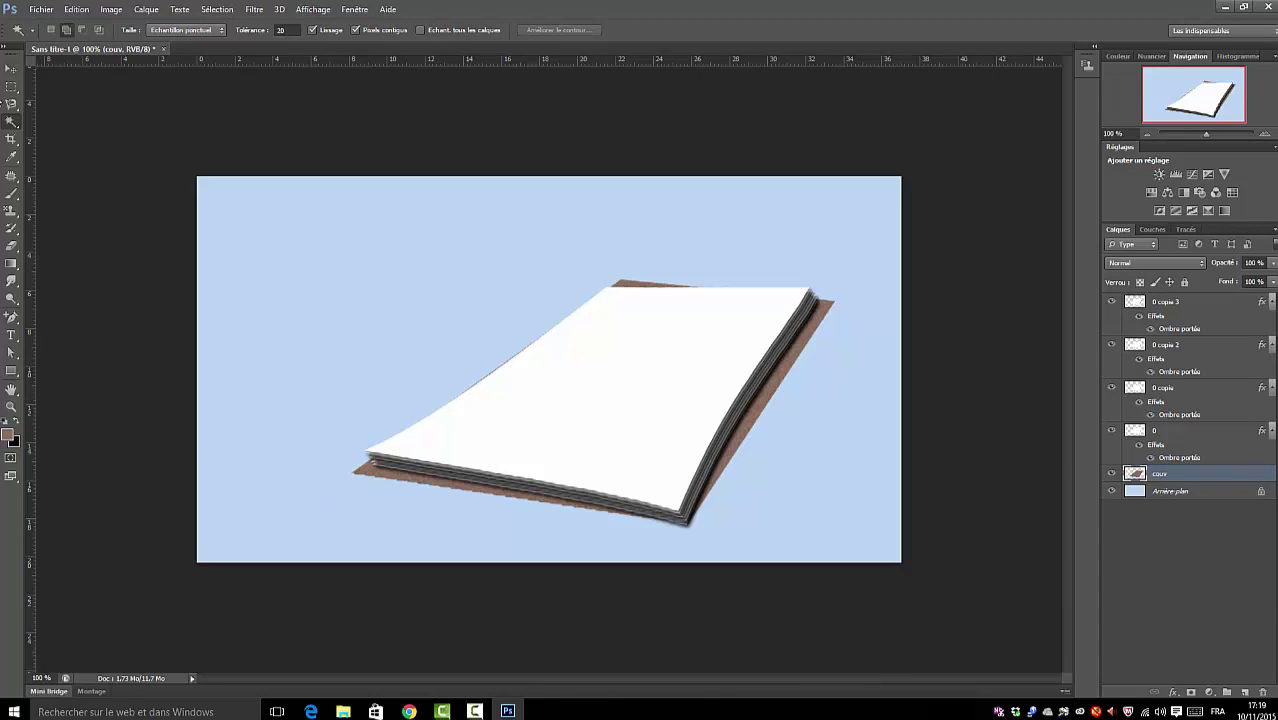
{"action": "left_click_drag", "start_coordinate": [1200, 475], "coordinate": [1246, 694]}
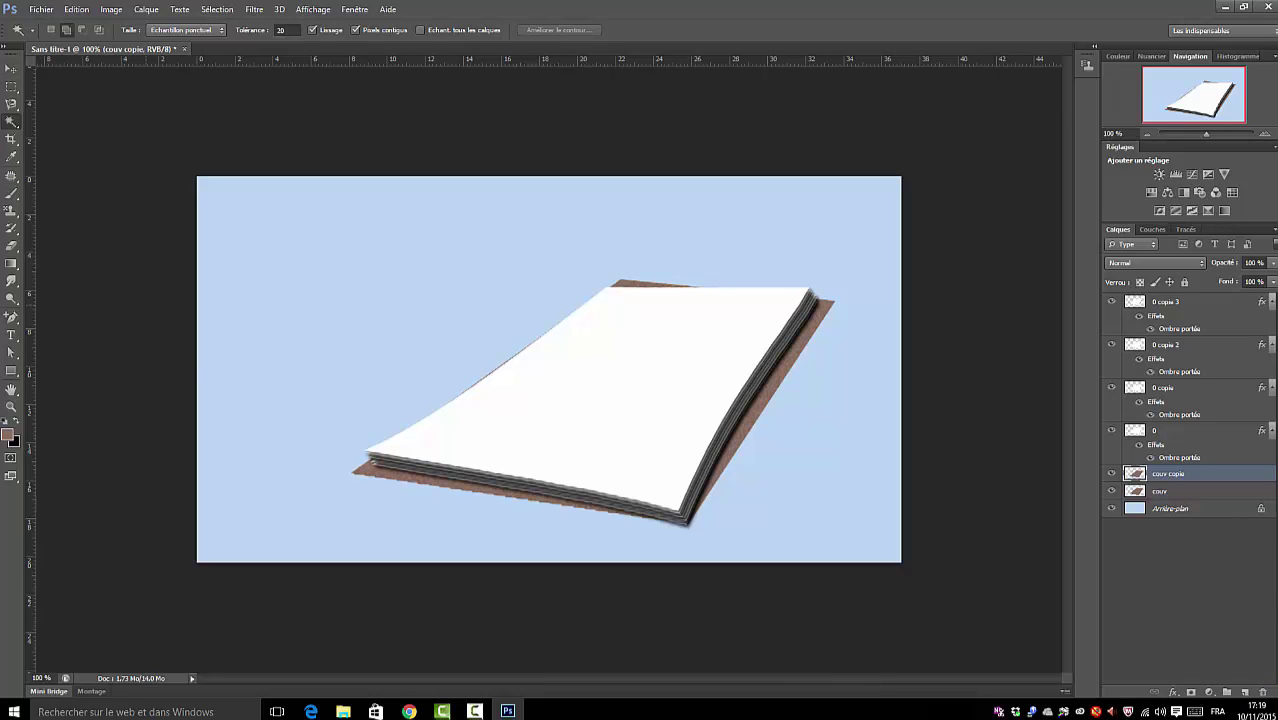
{"action": "left_click", "coordinate": [11, 68]}
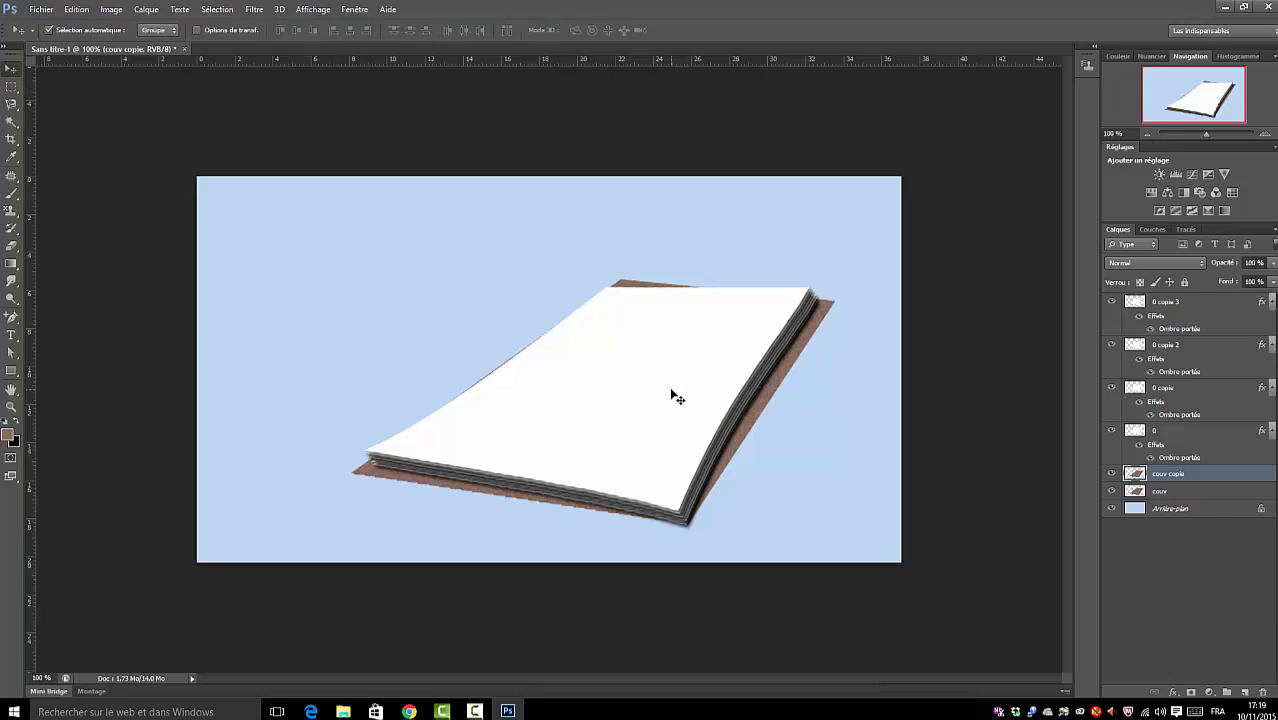
{"action": "left_click_drag", "start_coordinate": [673, 397], "coordinate": [655, 386]}
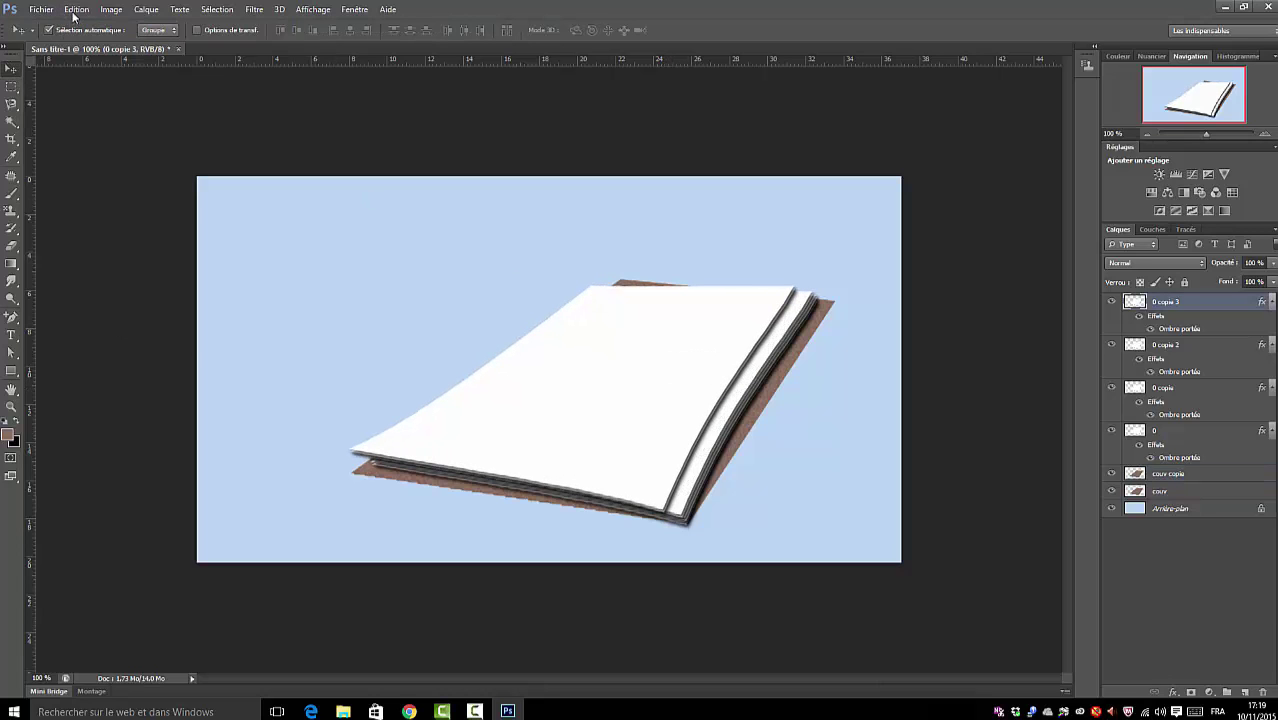
{"action": "left_click", "coordinate": [77, 9]}
{"action": "left_click", "coordinate": [100, 24]}
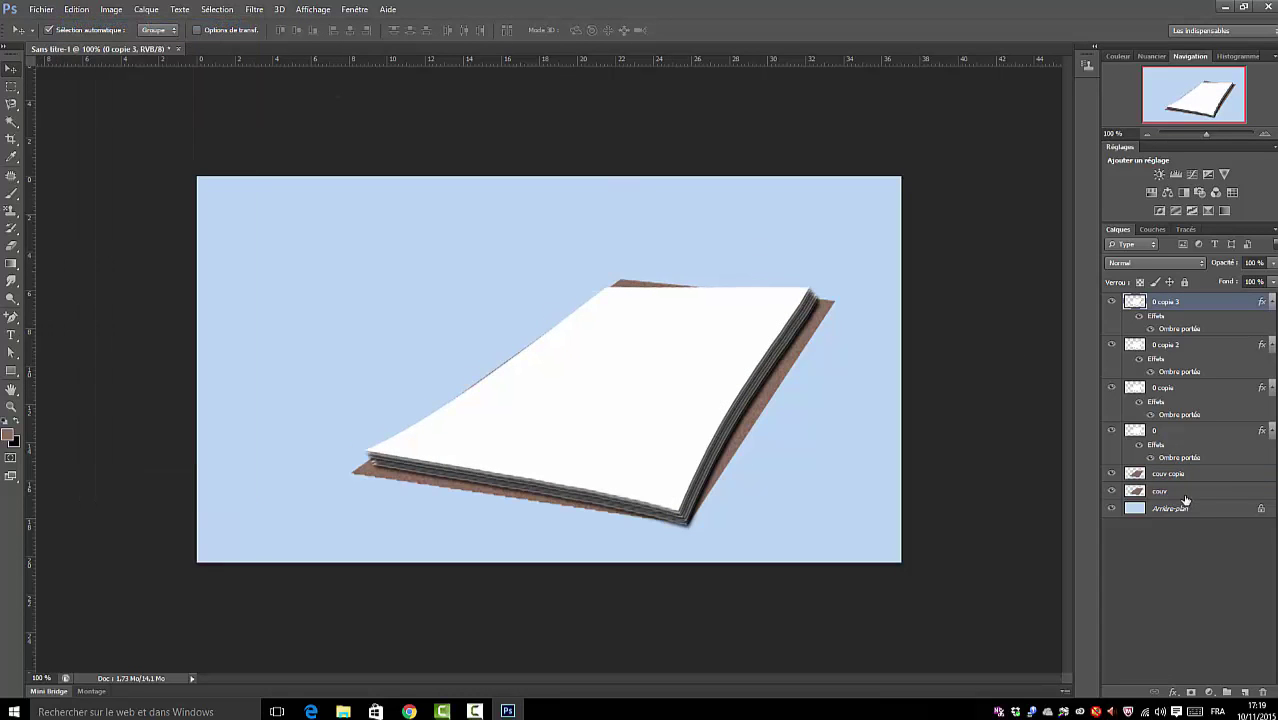
Step: Move the couv copie layer to the left of the paper stack and distort its upper-right corner toward the stack's back edge
{"action": "left_click", "coordinate": [1133, 473]}
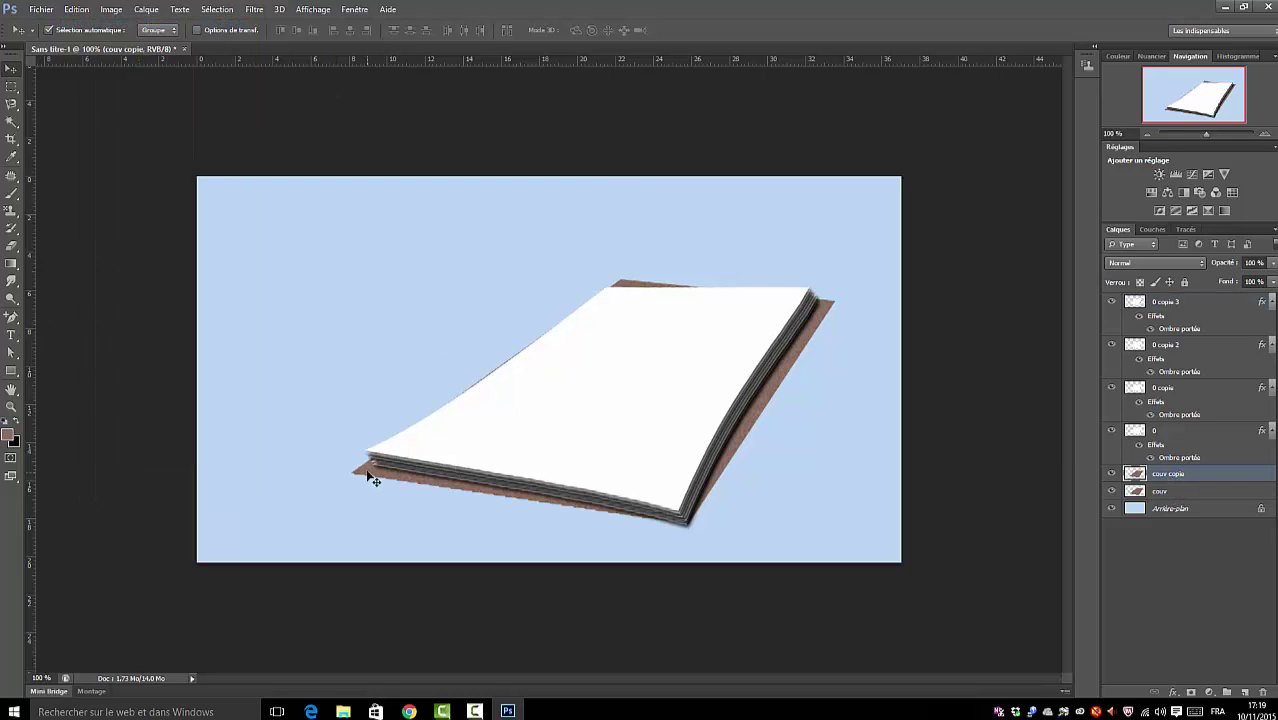
{"action": "left_click_drag", "start_coordinate": [368, 472], "coordinate": [36, 422]}
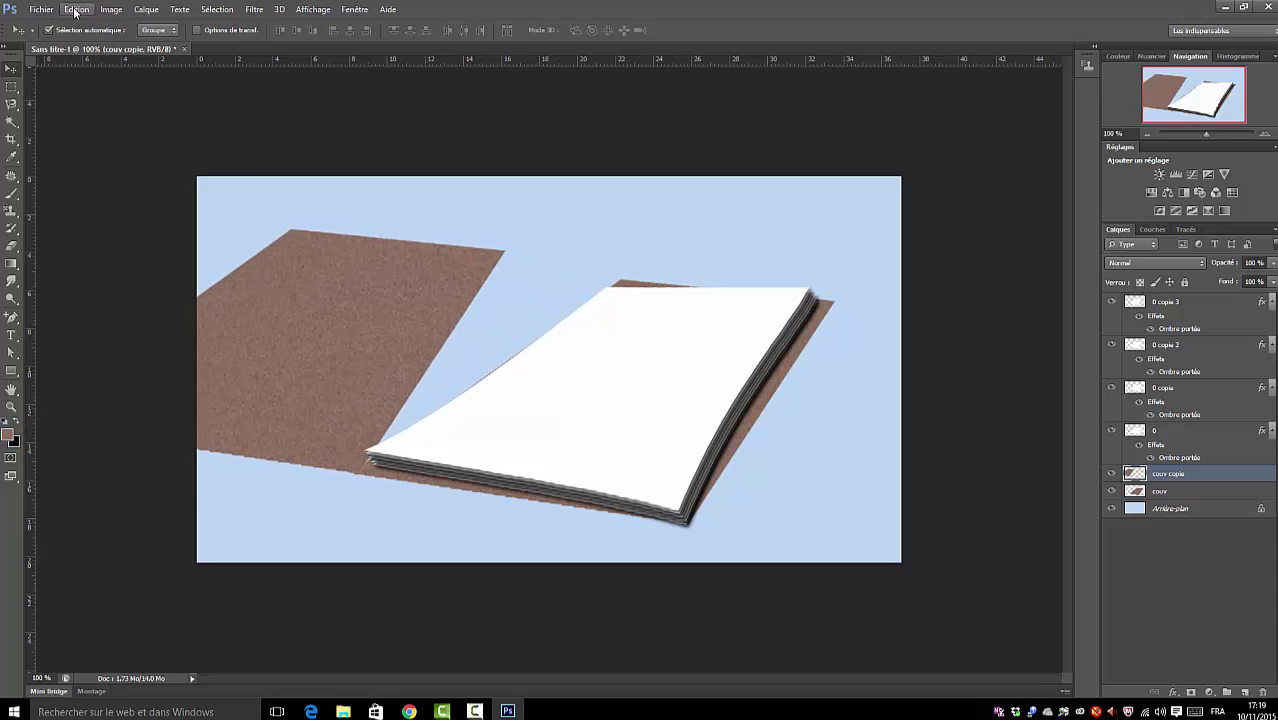
{"action": "left_click", "coordinate": [76, 9]}
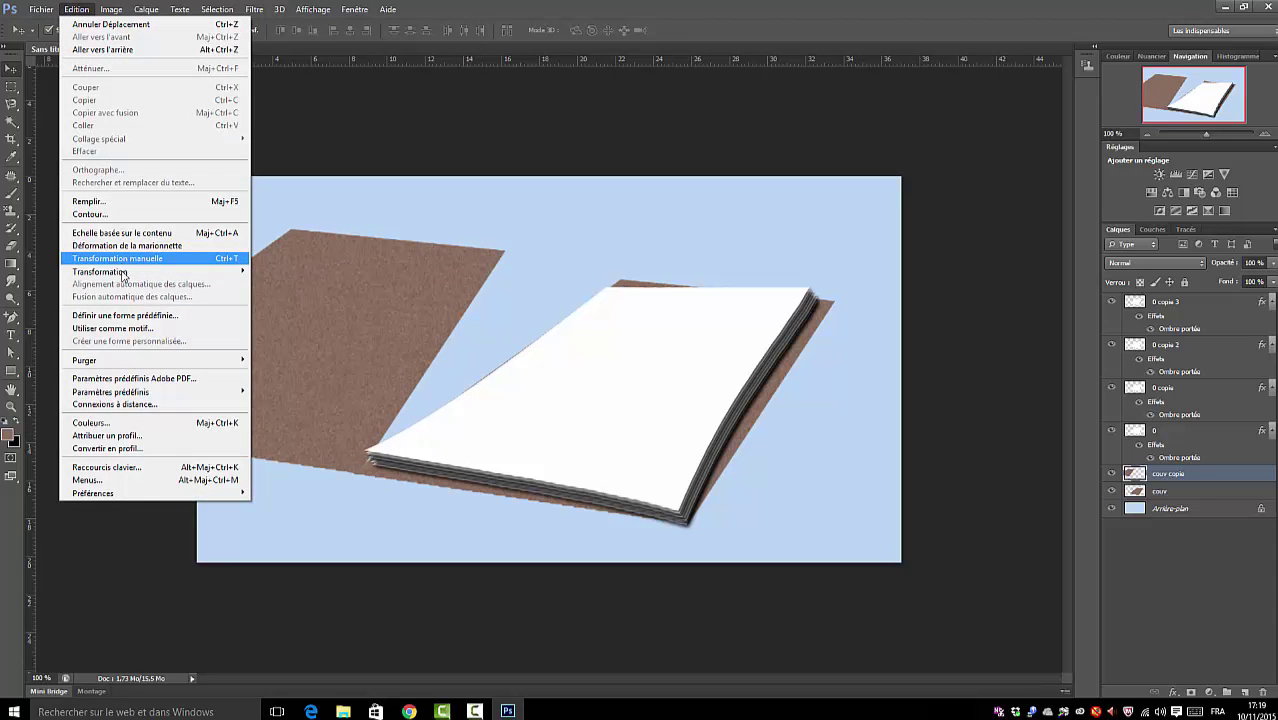
{"action": "mouse_move", "coordinate": [122, 273]}
{"action": "left_click", "coordinate": [290, 328]}
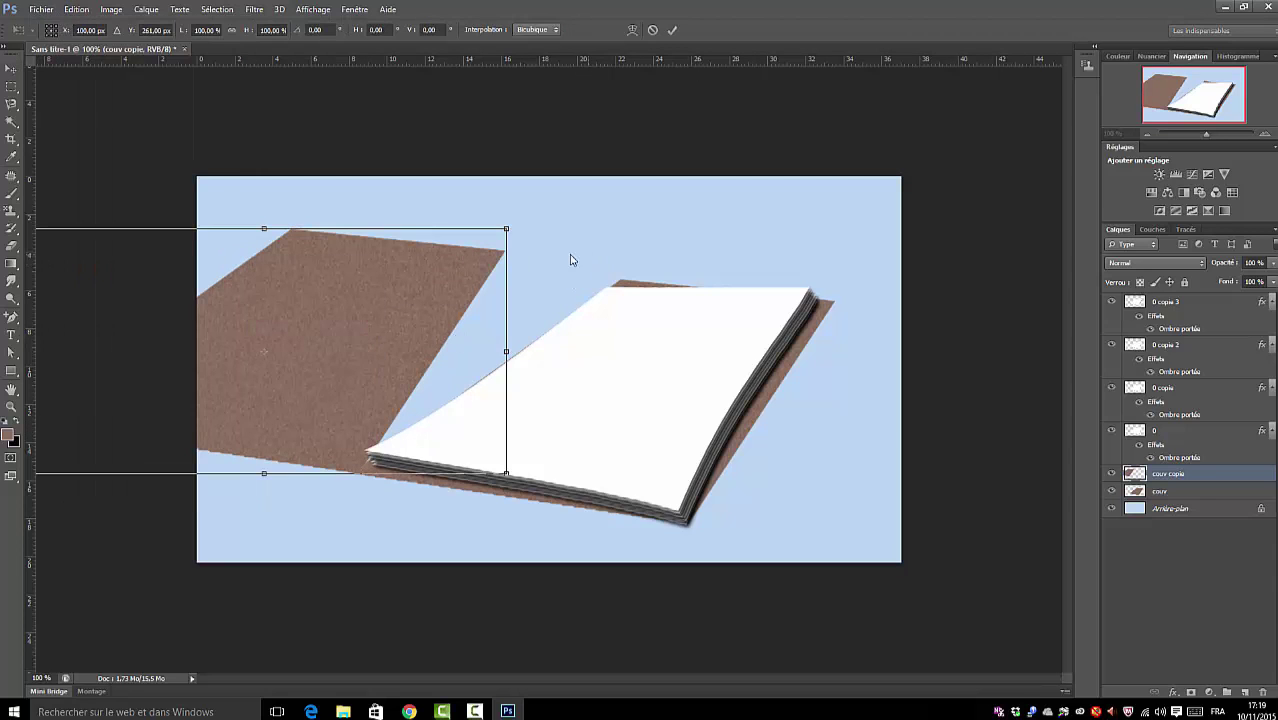
{"action": "left_click_drag", "start_coordinate": [506, 230], "coordinate": [638, 254]}
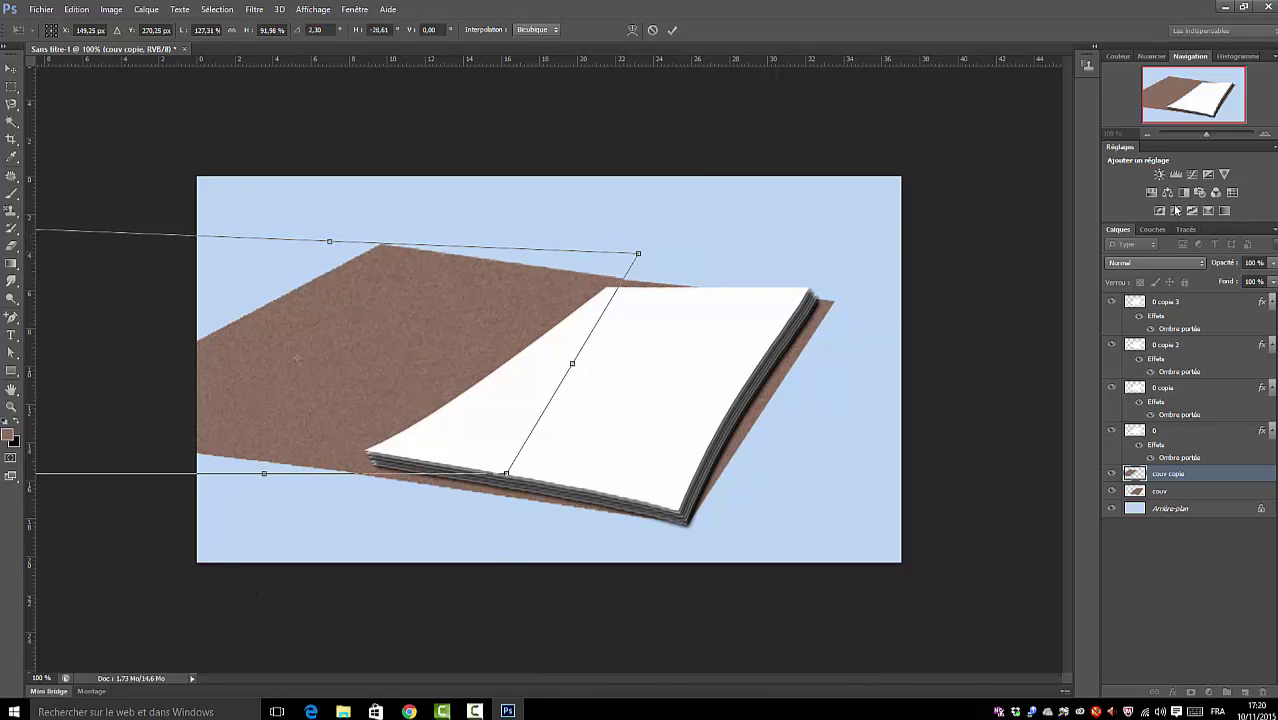
Step: Distort the couv copie layer further so it lies open along the paper stack's binding edge, apply the transformation and nudge the cover slightly left
{"action": "left_click_drag", "start_coordinate": [1208, 135], "coordinate": [1203, 134]}
{"action": "left_click_drag", "start_coordinate": [178, 358], "coordinate": [275, 370]}
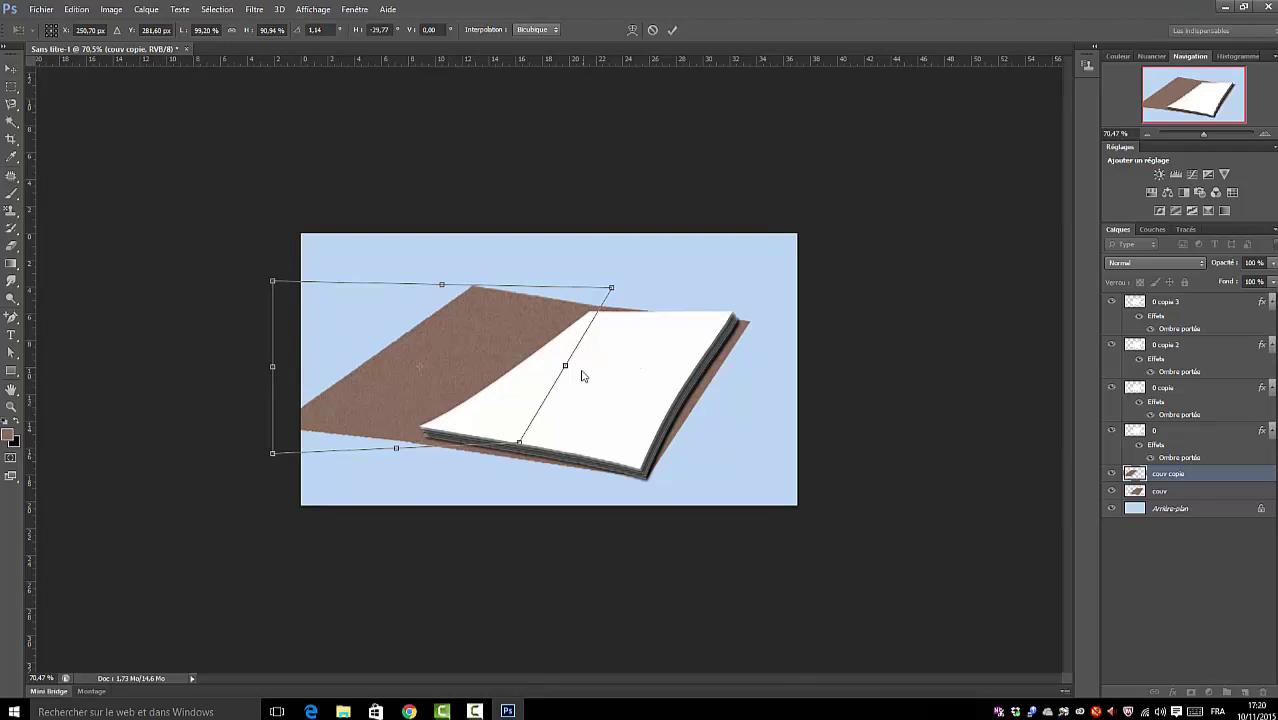
{"action": "left_click_drag", "start_coordinate": [565, 366], "coordinate": [494, 325]}
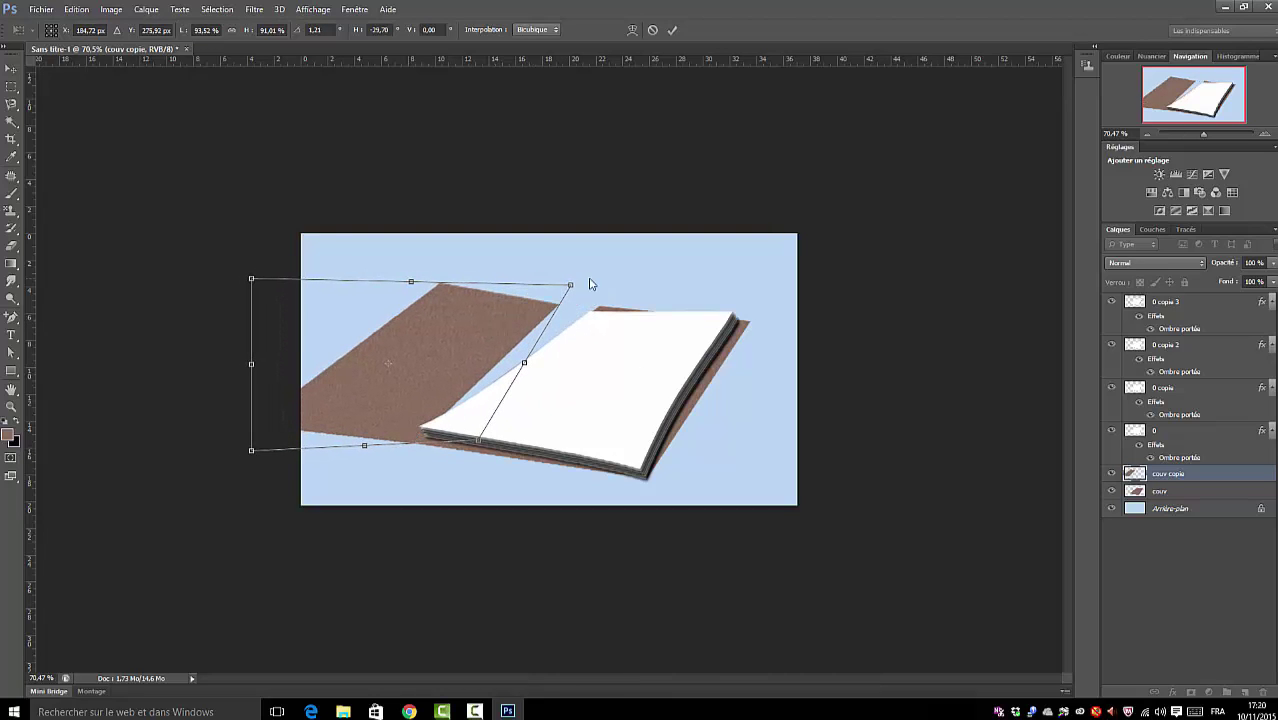
{"action": "left_click_drag", "start_coordinate": [571, 287], "coordinate": [621, 285]}
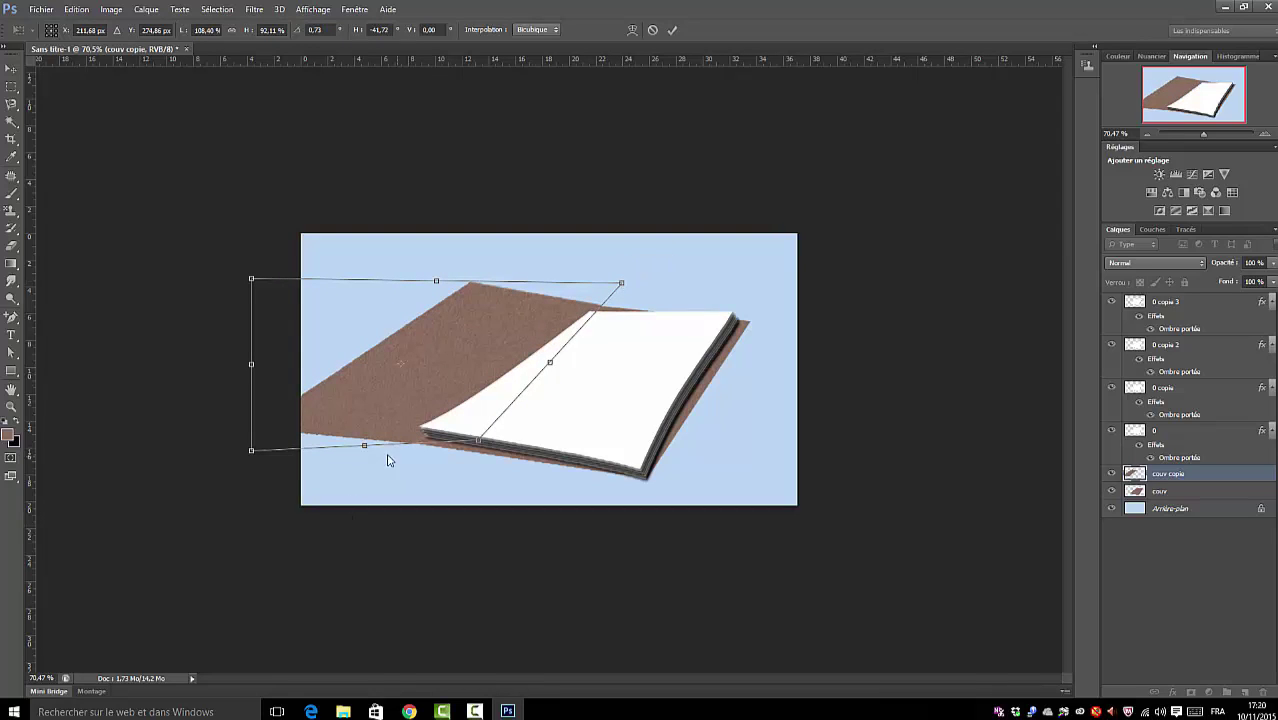
{"action": "left_click", "coordinate": [672, 30]}
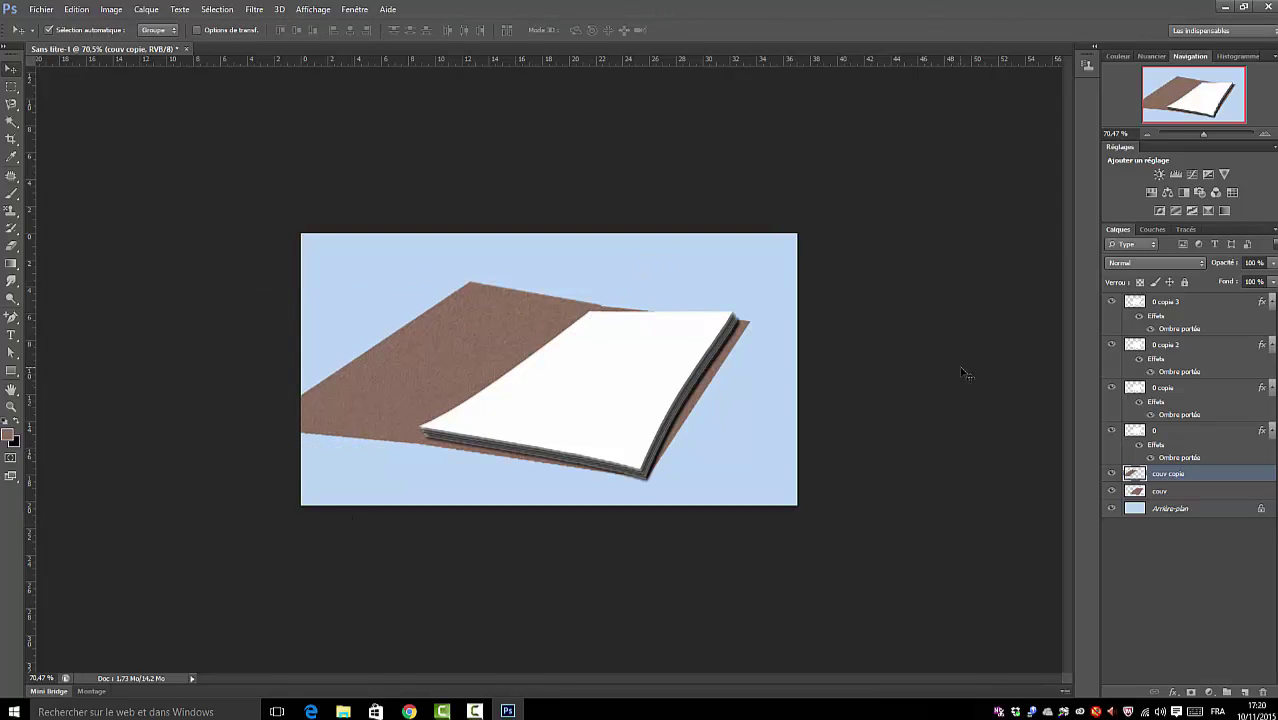
{"action": "left_click_drag", "start_coordinate": [475, 333], "coordinate": [471, 333]}
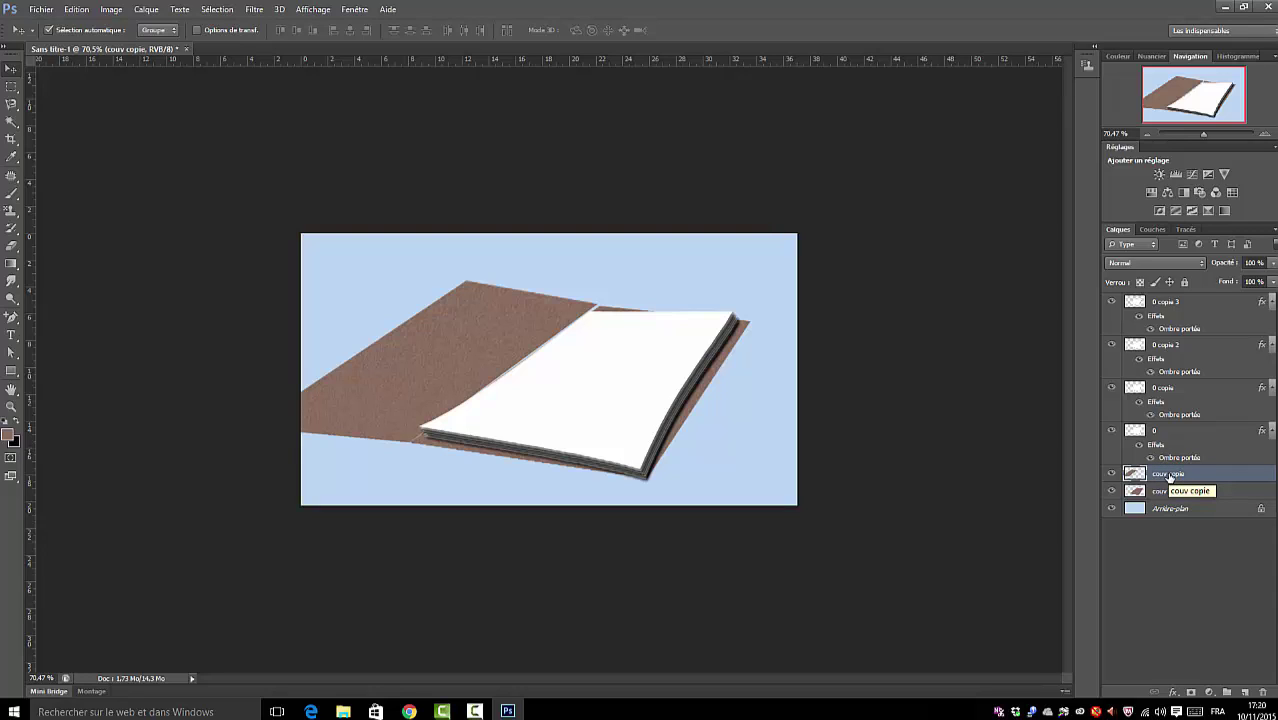
Step: Add a Bevel & Emboss effect (Biseautage & estampage) to the couv copie layer with the style Estampage
{"action": "left_click", "coordinate": [146, 9]}
{"action": "mouse_move", "coordinate": [181, 84]}
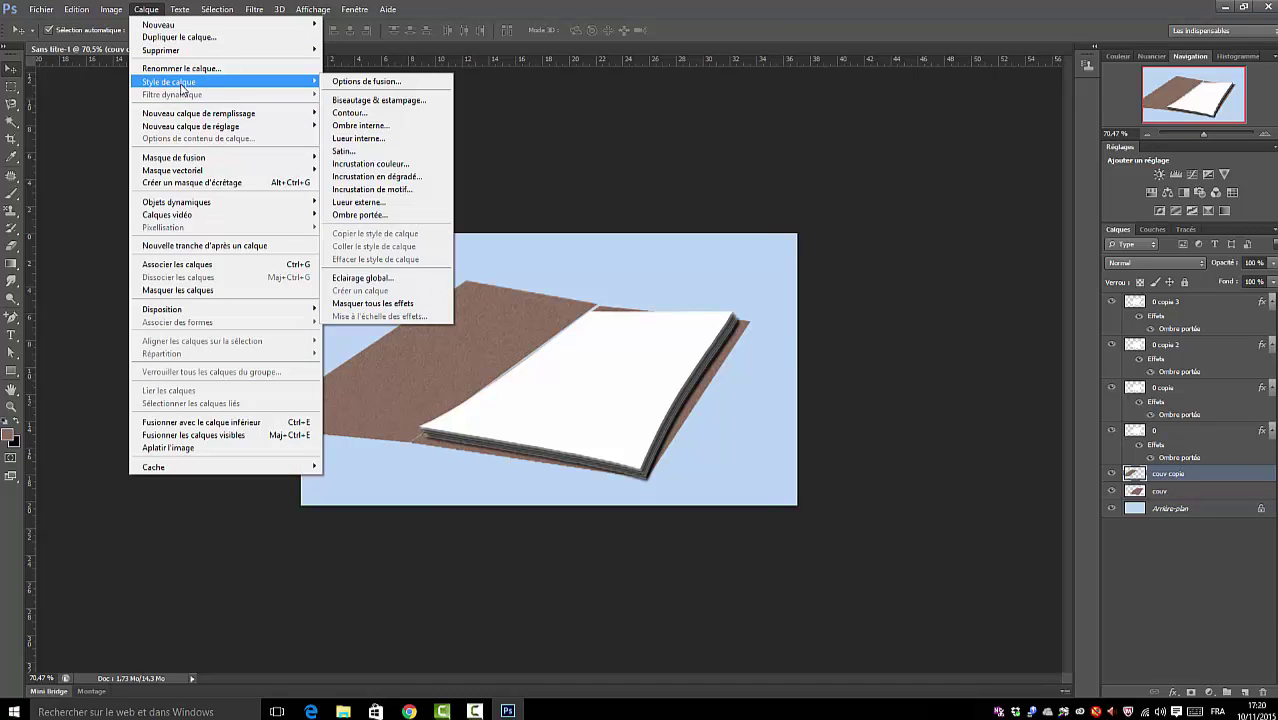
{"action": "left_click", "coordinate": [378, 101]}
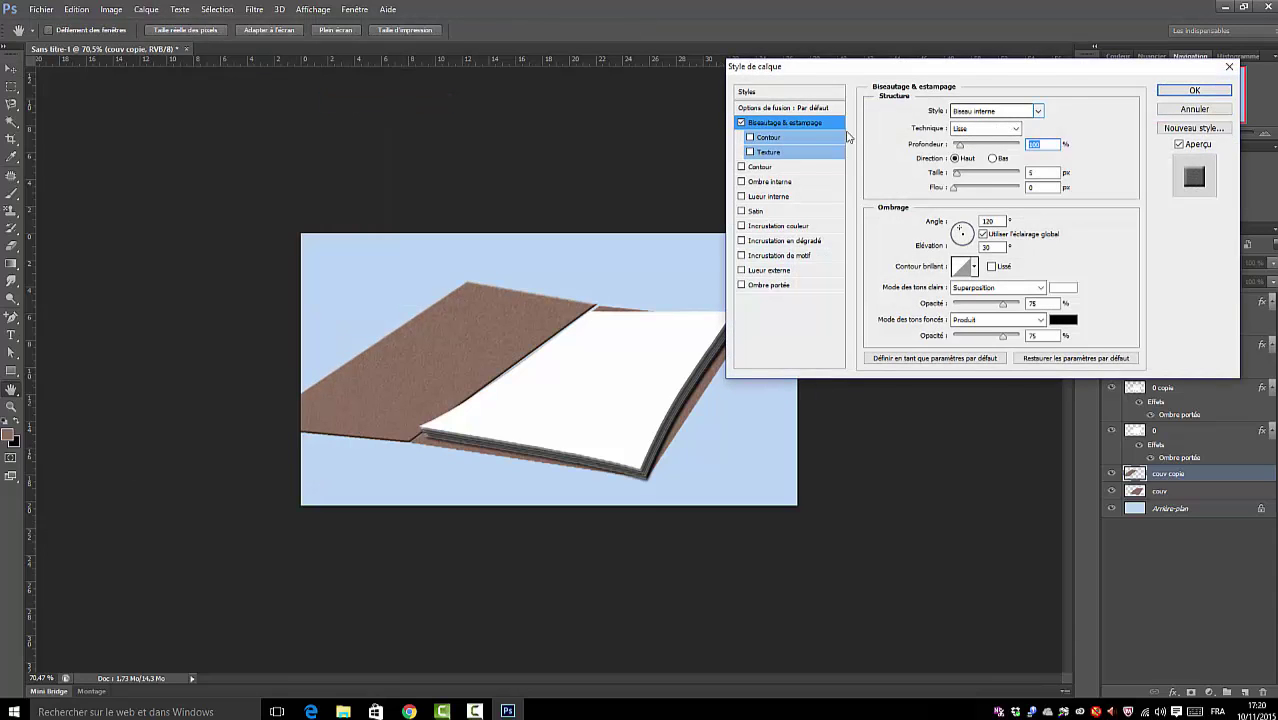
{"action": "left_click", "coordinate": [1039, 112]}
{"action": "left_click", "coordinate": [1040, 113]}
{"action": "left_click", "coordinate": [990, 147]}
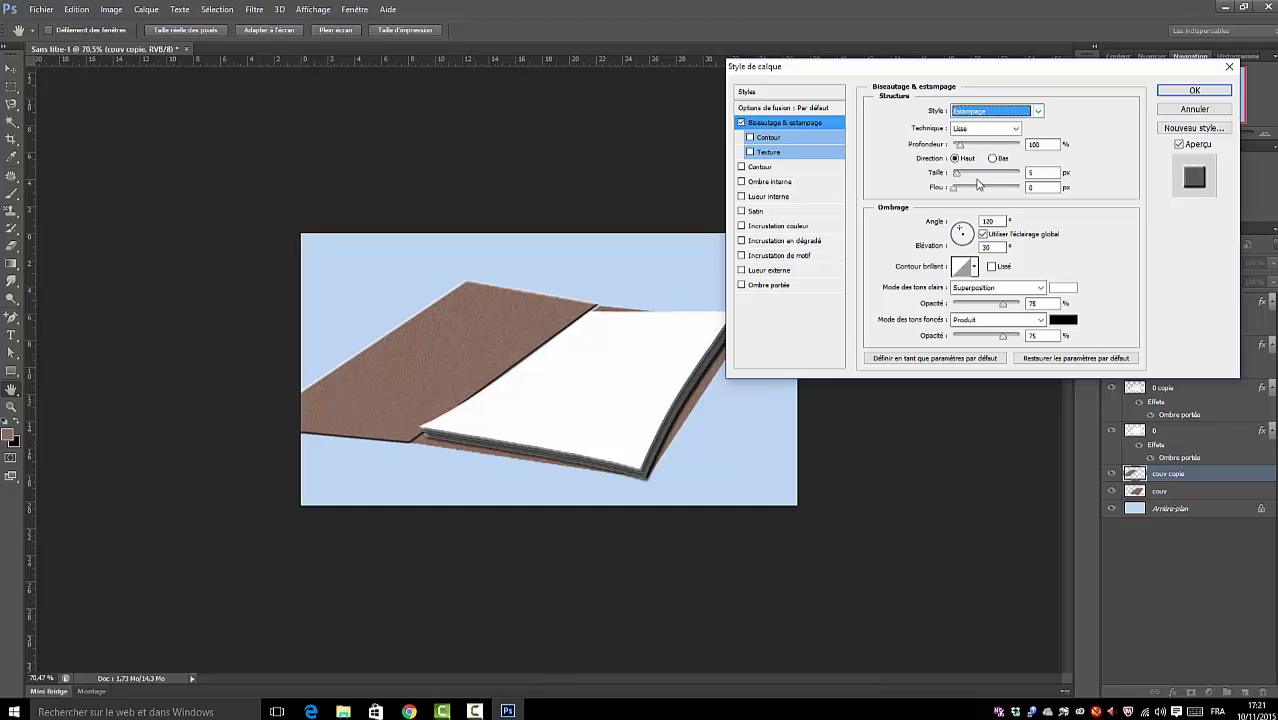
{"action": "left_click_drag", "start_coordinate": [1068, 74], "coordinate": [1100, 50]}
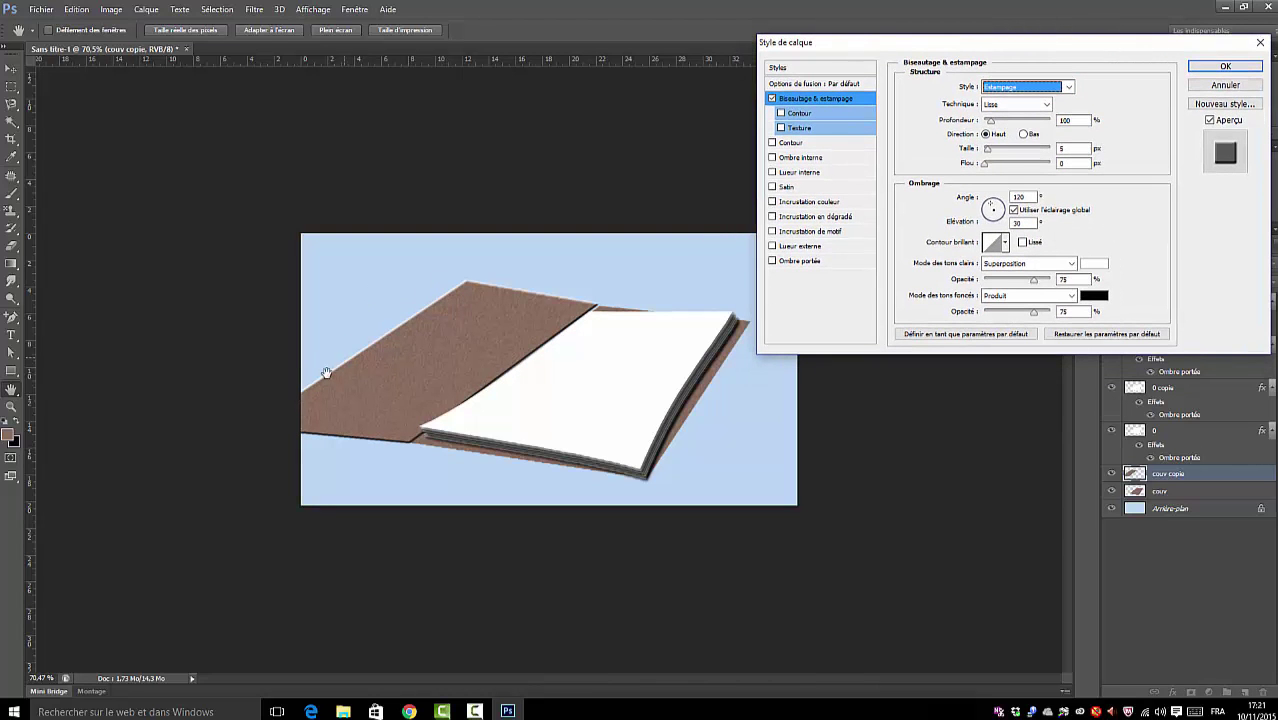
Step: Set the highlight colour of the cover's bevel effect to the brown #847357
{"action": "left_click", "coordinate": [1093, 264]}
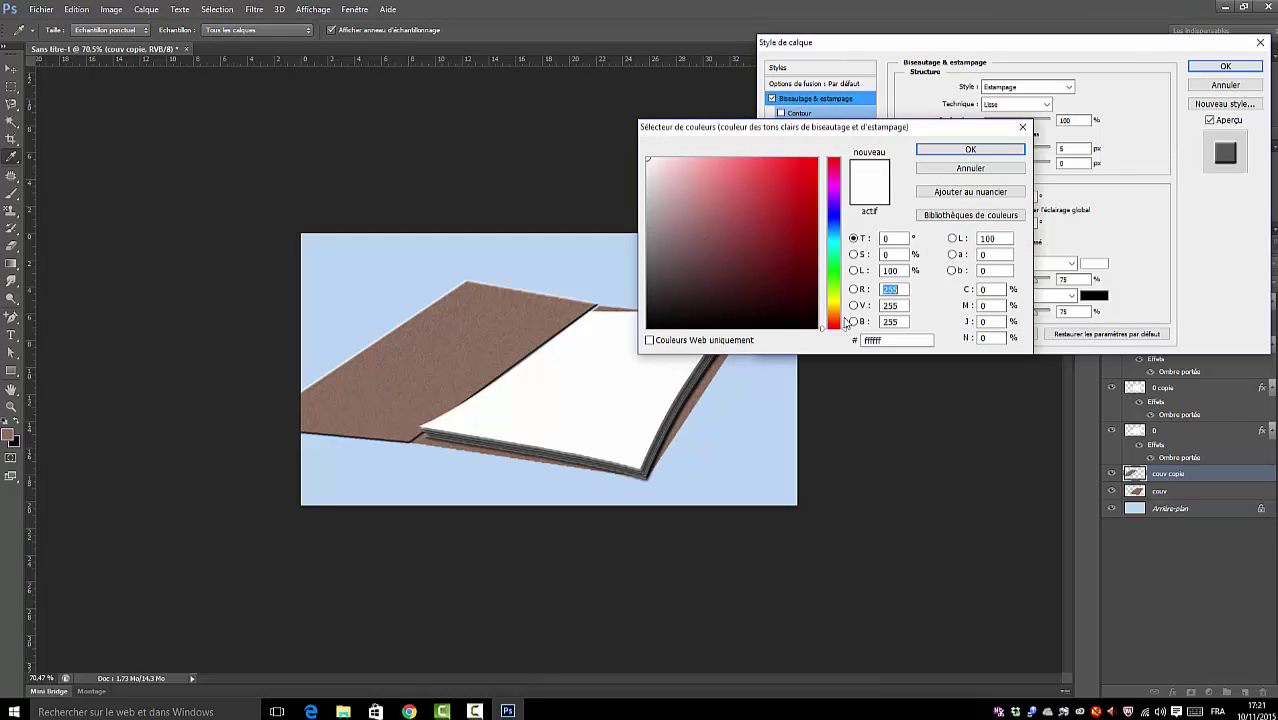
{"action": "left_click_drag", "start_coordinate": [845, 322], "coordinate": [830, 302]}
{"action": "left_click", "coordinate": [828, 314]}
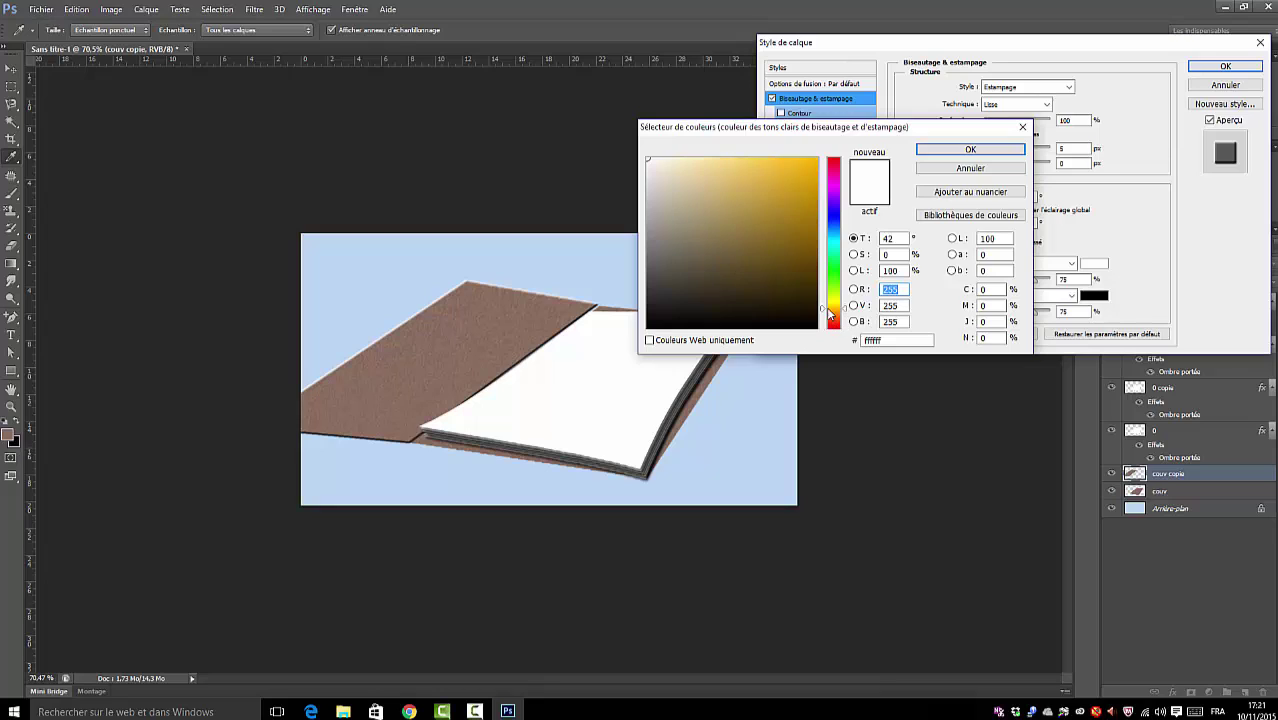
{"action": "left_click_drag", "start_coordinate": [828, 318], "coordinate": [829, 311]}
{"action": "left_click", "coordinate": [705, 238]}
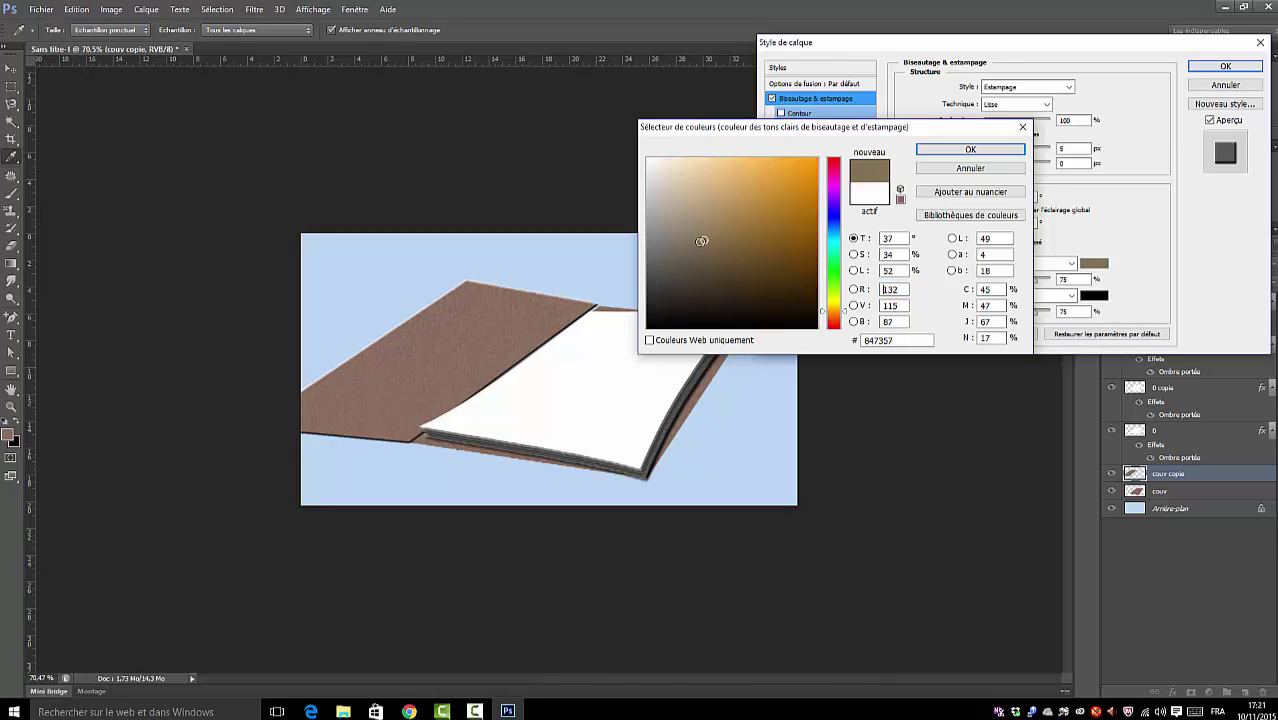
{"action": "left_click", "coordinate": [970, 149]}
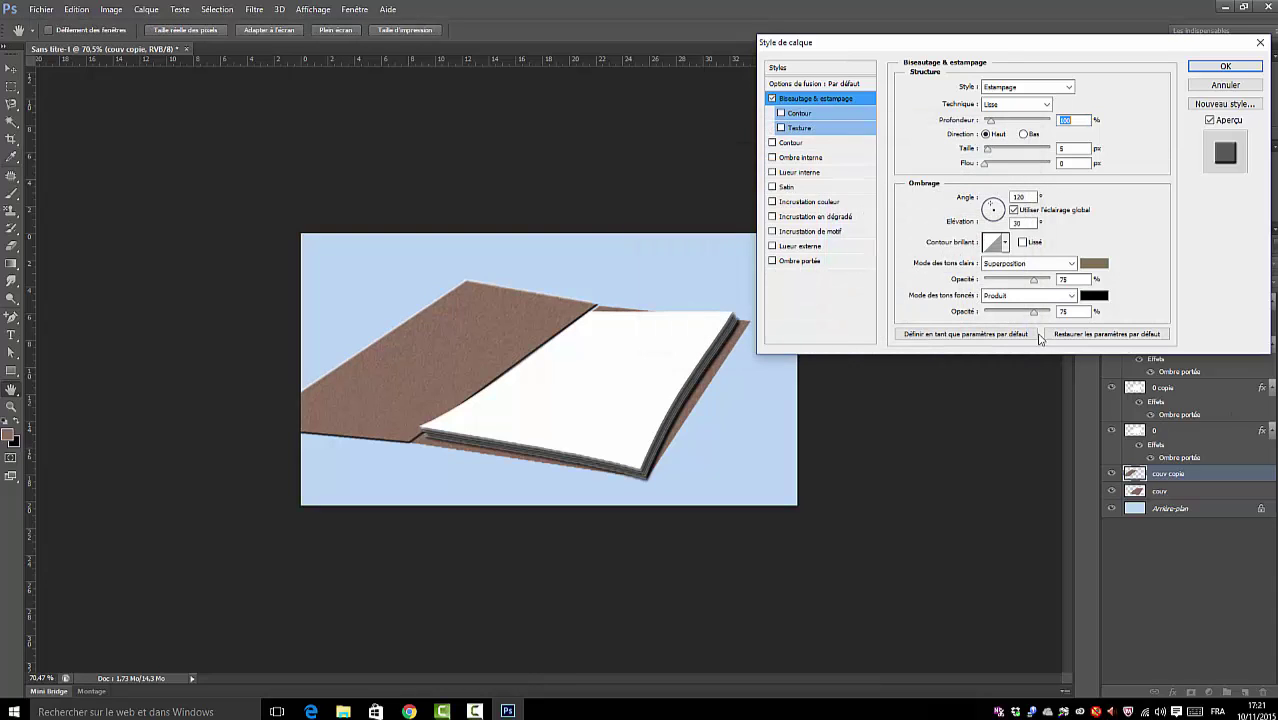
Step: Lower the bevel's shadow opacity to 59 %, set its depth to 307 %, increase its size slightly and apply the effect
{"action": "left_click_drag", "start_coordinate": [1036, 318], "coordinate": [1024, 320]}
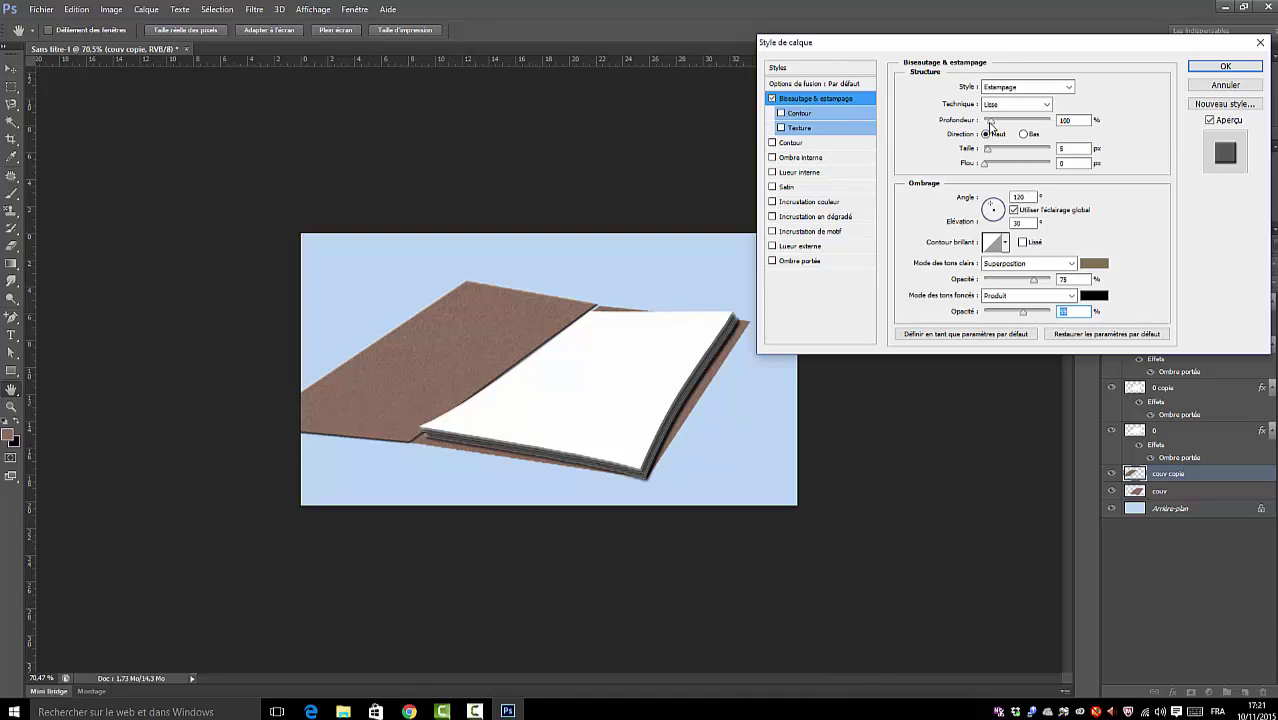
{"action": "left_click_drag", "start_coordinate": [989, 121], "coordinate": [990, 157]}
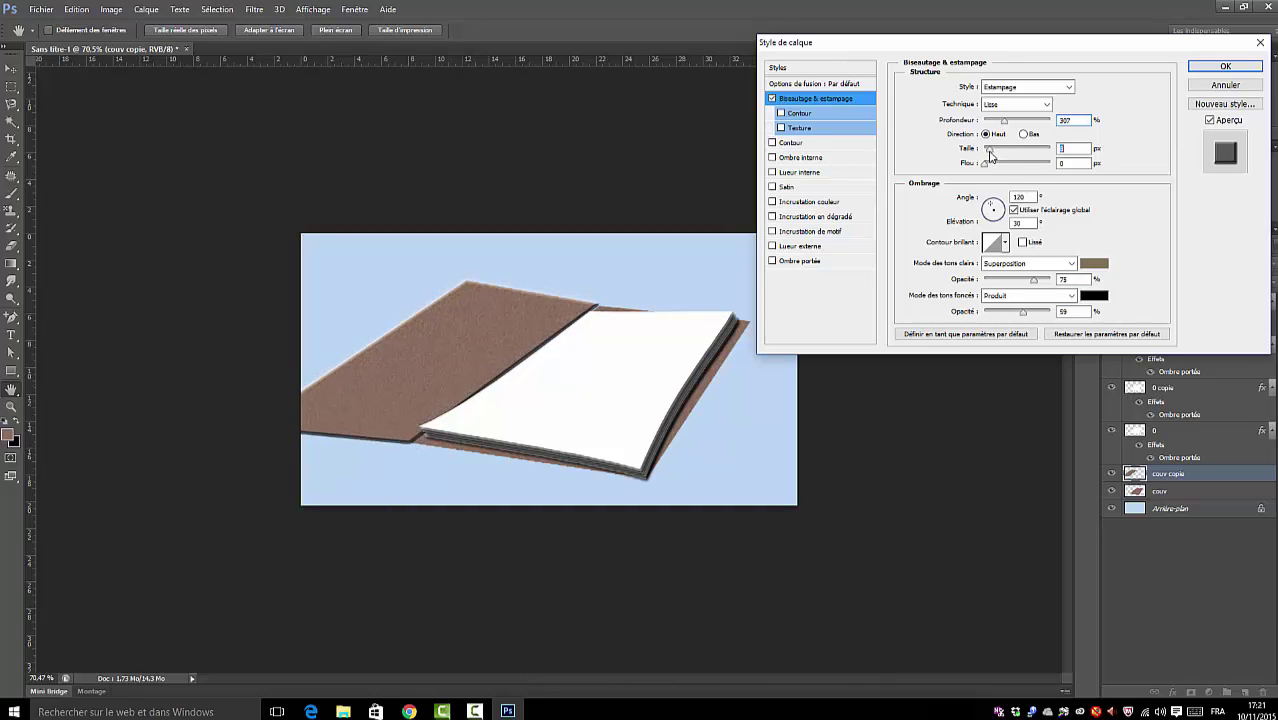
{"action": "left_click", "coordinate": [1226, 67]}
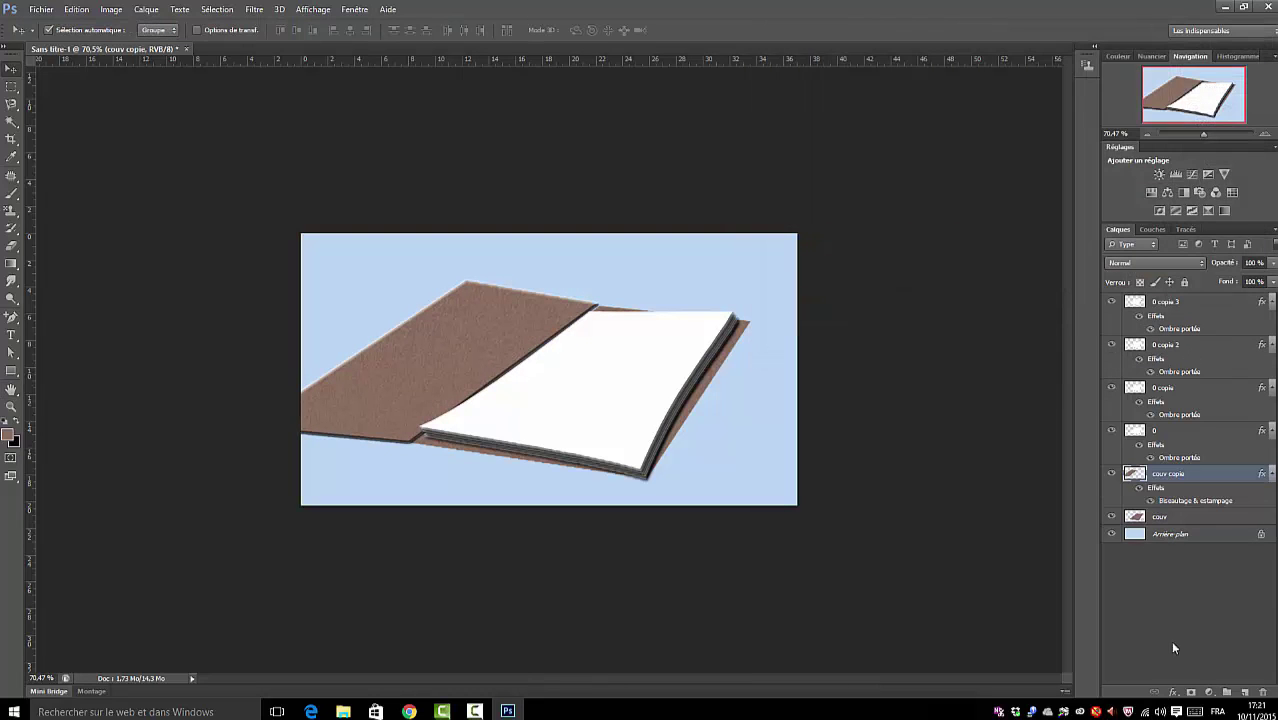
Step: Copy the layer style of couv copie and paste it onto the couv layer
{"action": "right_click", "coordinate": [1155, 494]}
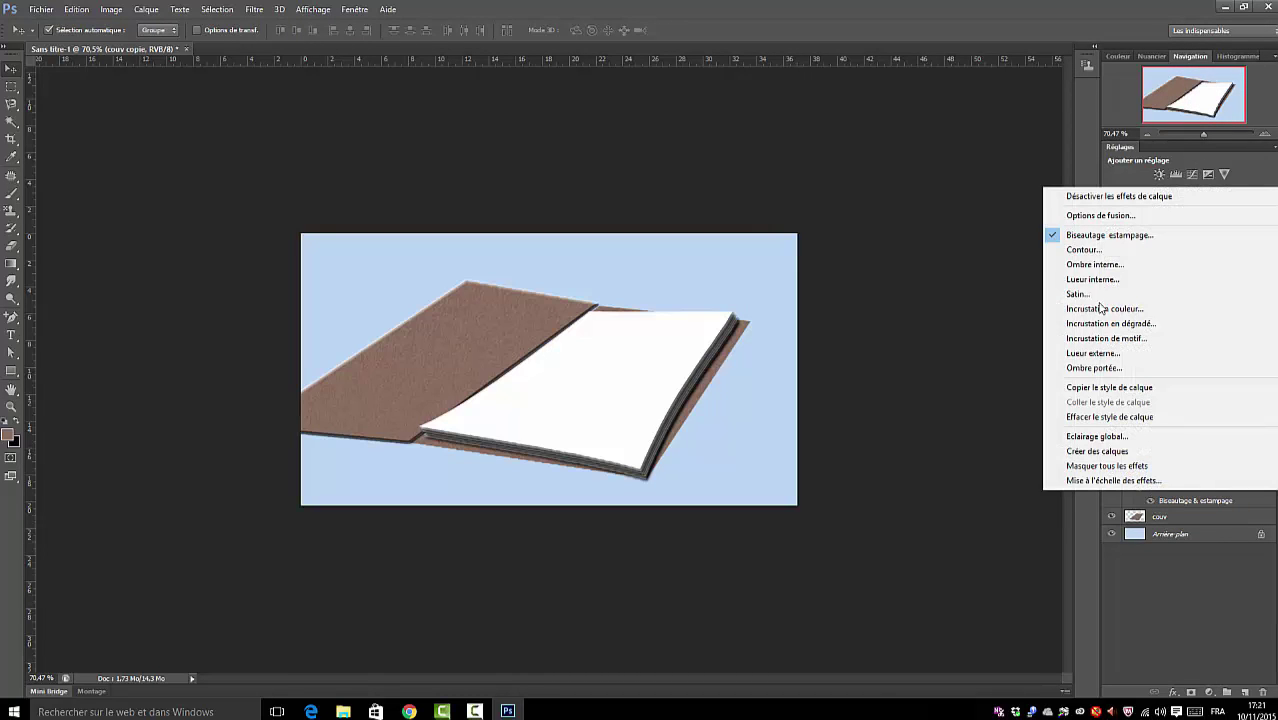
{"action": "left_click", "coordinate": [1150, 387]}
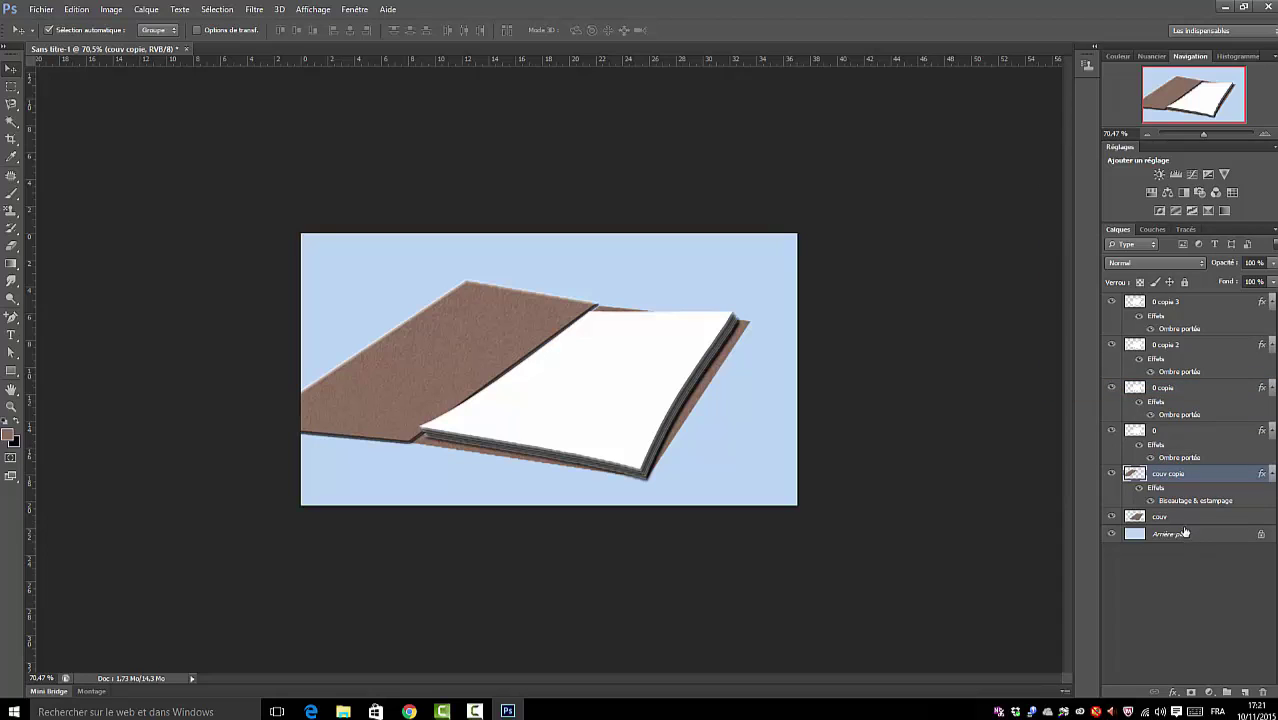
{"action": "left_click", "coordinate": [1178, 519]}
{"action": "right_click", "coordinate": [1178, 519]}
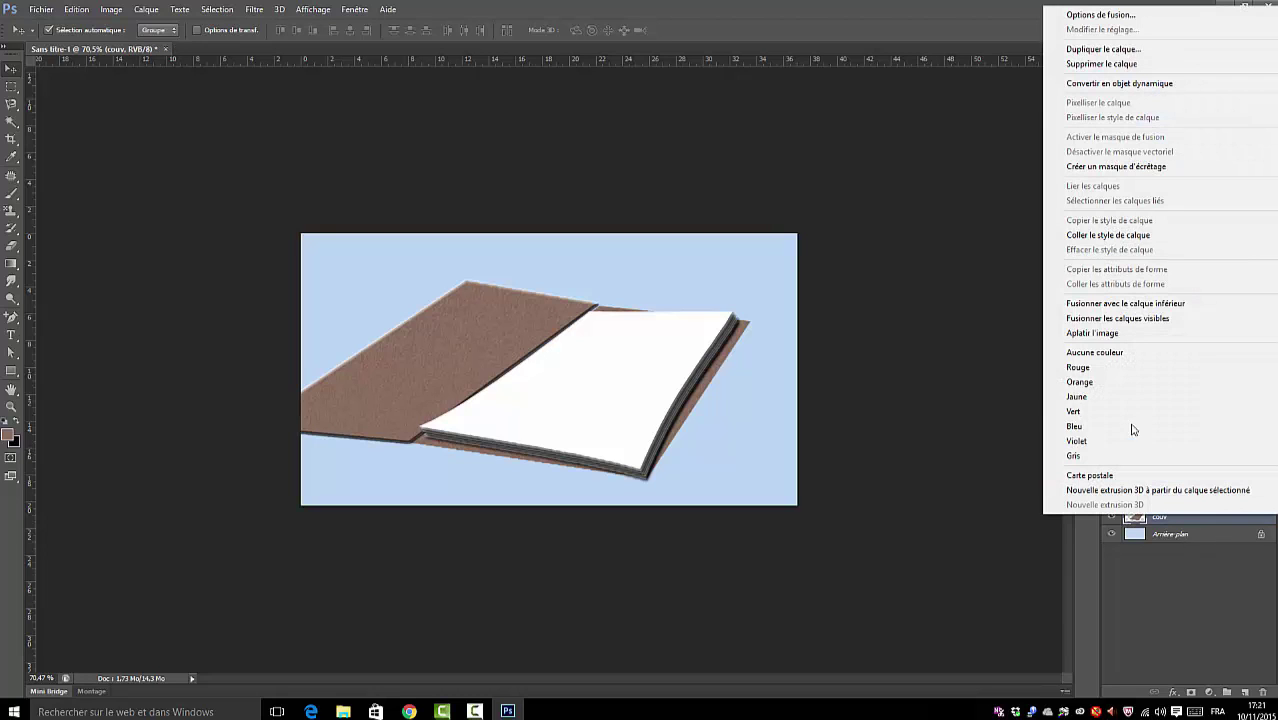
{"action": "left_click", "coordinate": [1100, 235]}
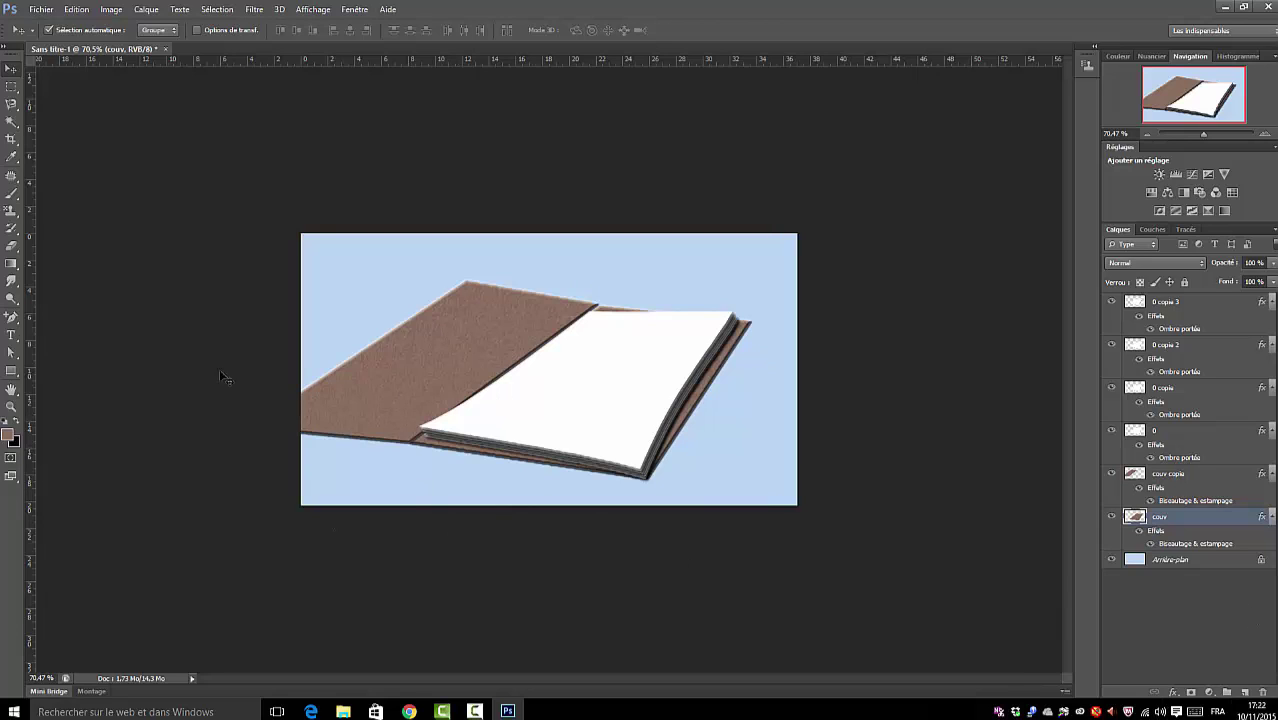
Step: Draw an unfilled ellipse about 75 × 103 px with a 5 pt dark blue outline over the front end of the binding edge
{"action": "left_click", "coordinate": [1246, 617]}
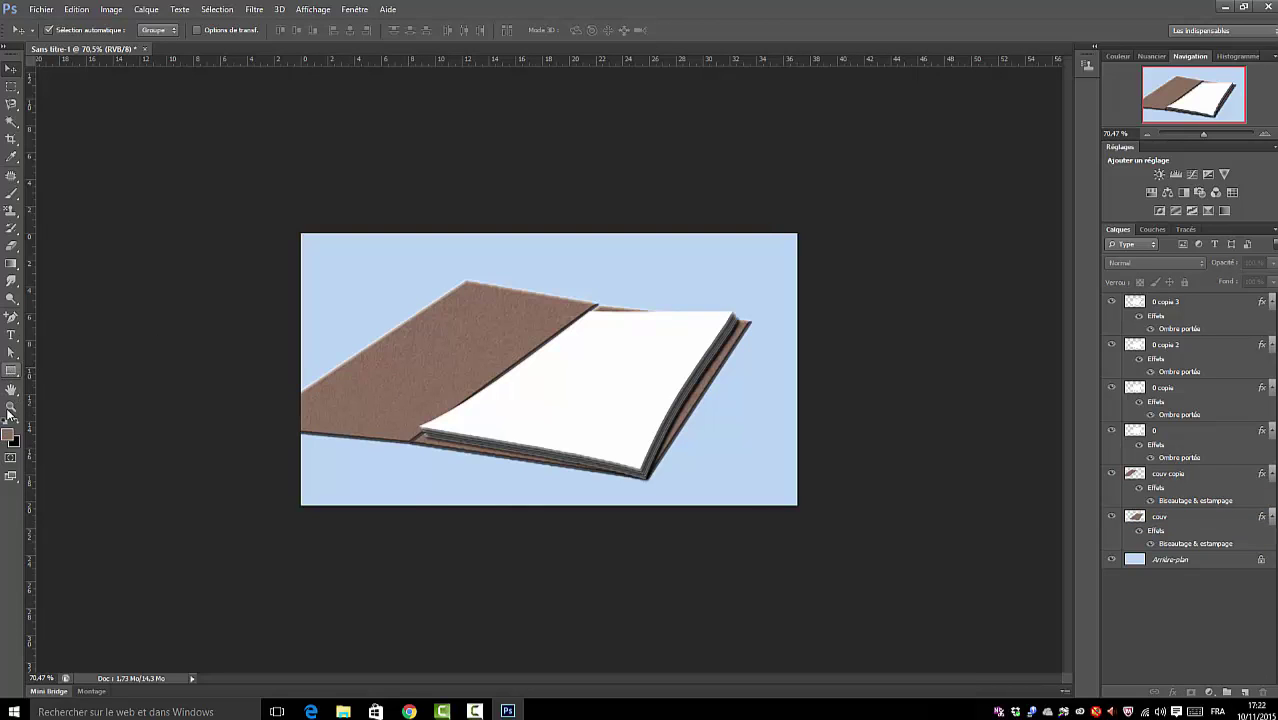
{"action": "left_click_drag", "start_coordinate": [11, 370], "coordinate": [61, 399]}
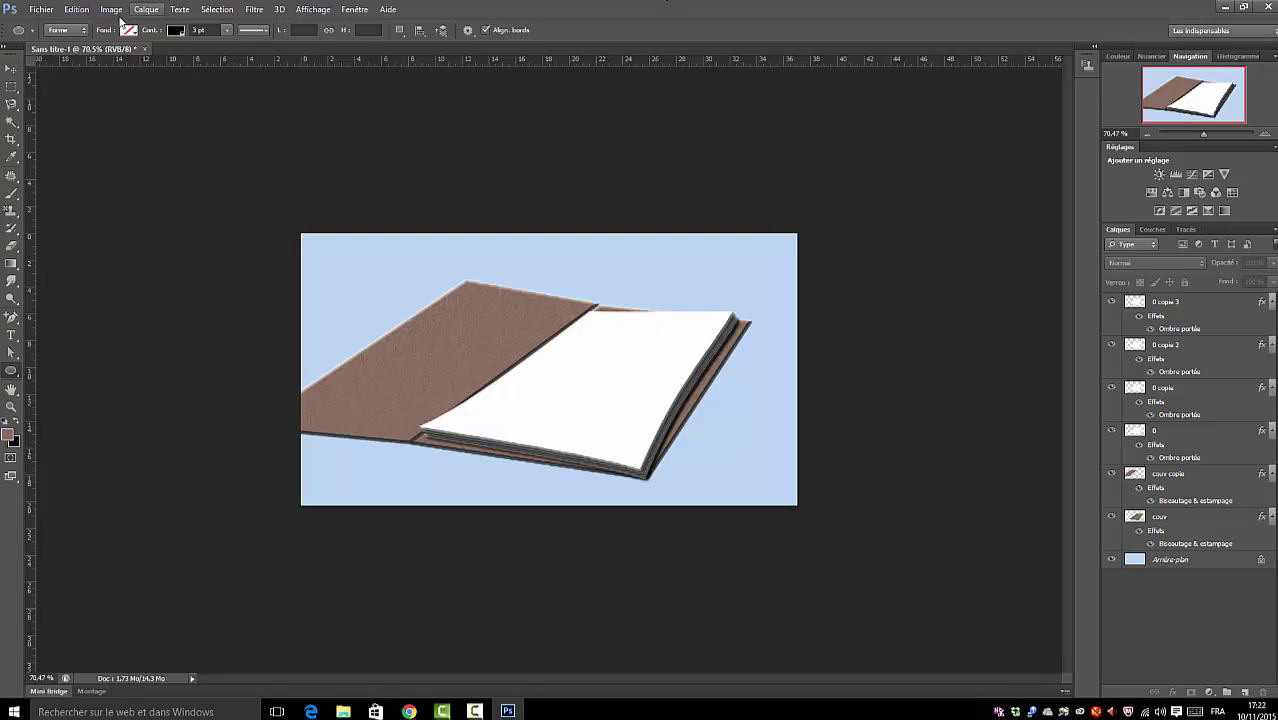
{"action": "left_click", "coordinate": [225, 32]}
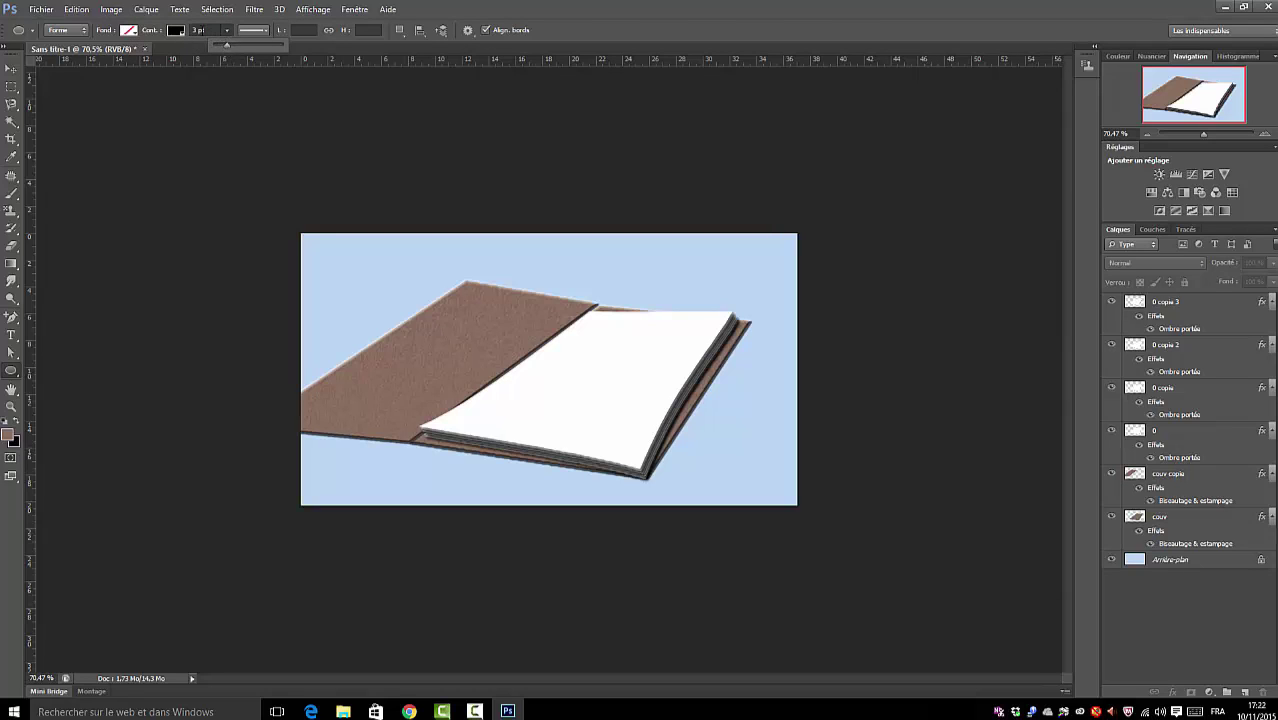
{"action": "left_click_drag", "start_coordinate": [227, 45], "coordinate": [221, 45]}
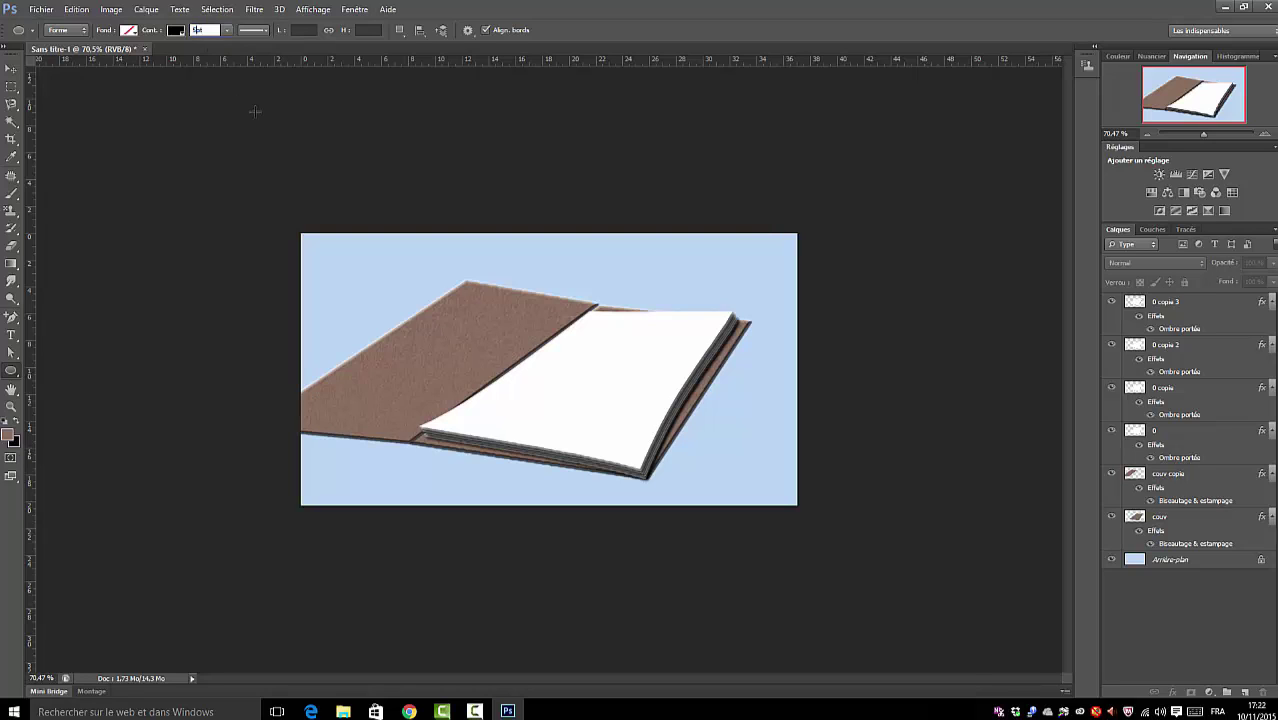
{"action": "left_click", "coordinate": [175, 31]}
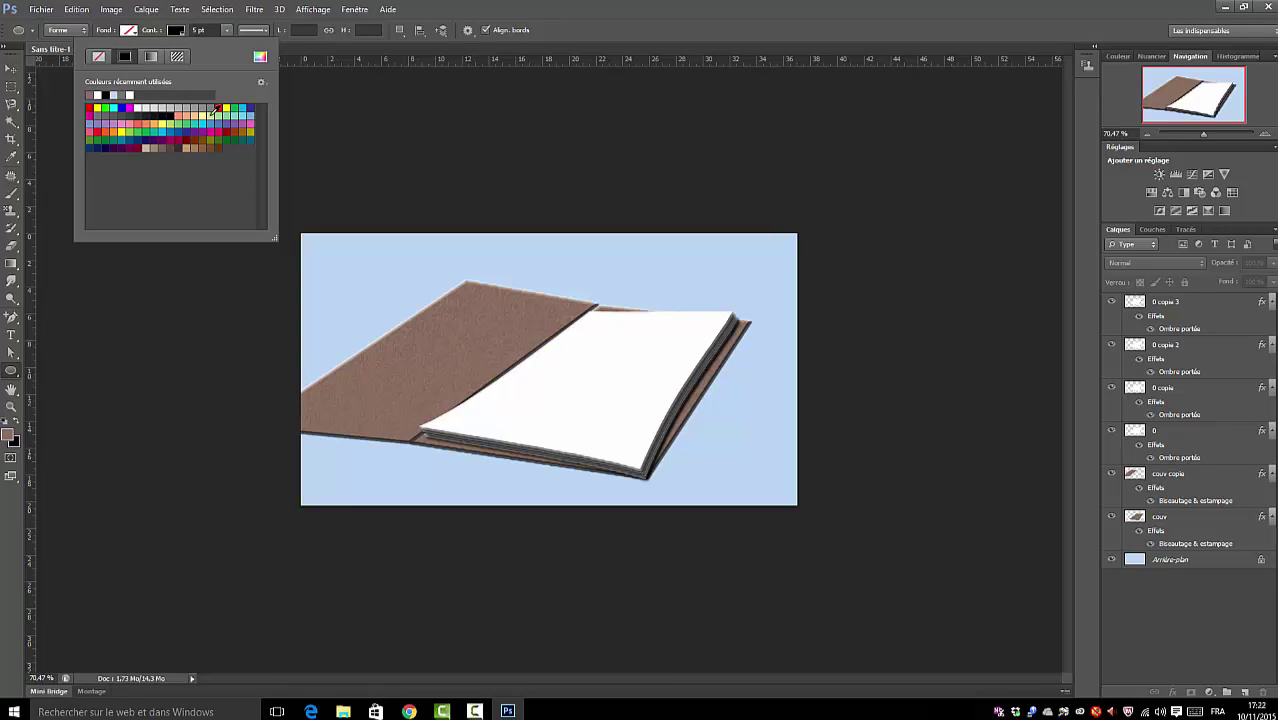
{"action": "left_click", "coordinate": [251, 106]}
{"action": "left_click", "coordinate": [408, 409]}
{"action": "left_click_drag", "start_coordinate": [412, 404], "coordinate": [426, 388]}
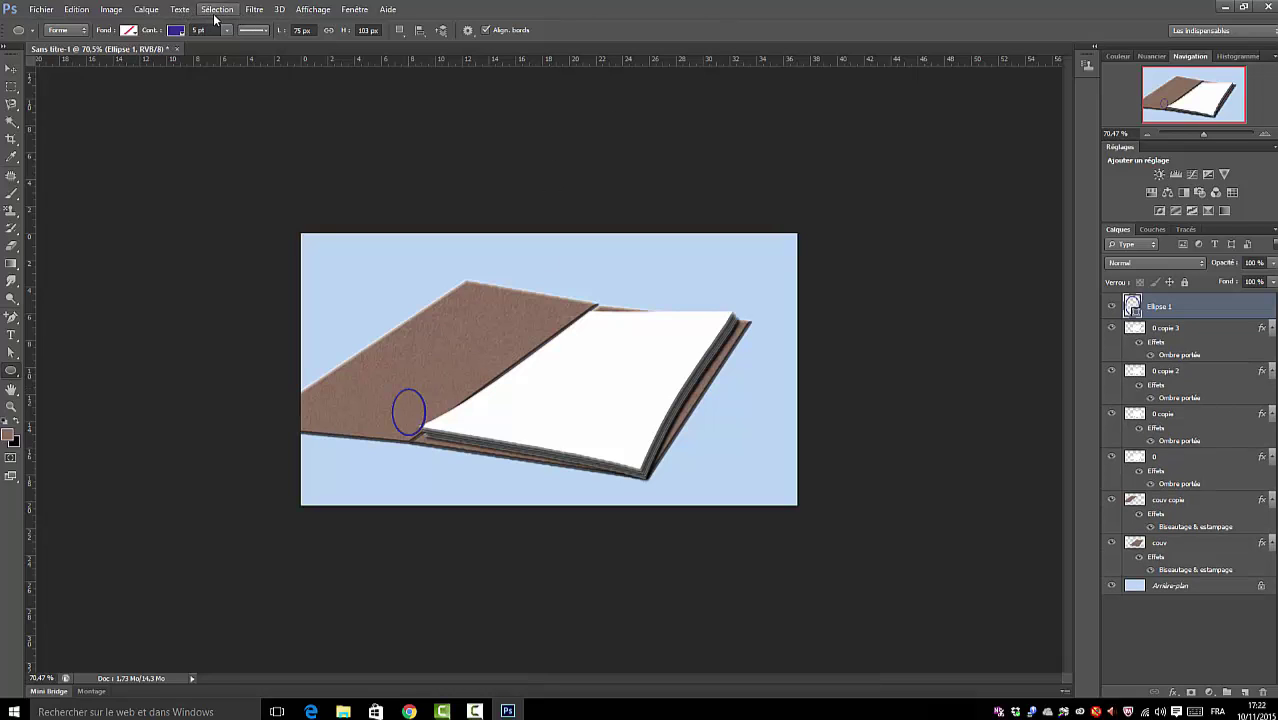
Step: Add a bevel and emboss effect to the Ellipse 1 layer with the Estampage style and the direction Bas
{"action": "left_click", "coordinate": [148, 9]}
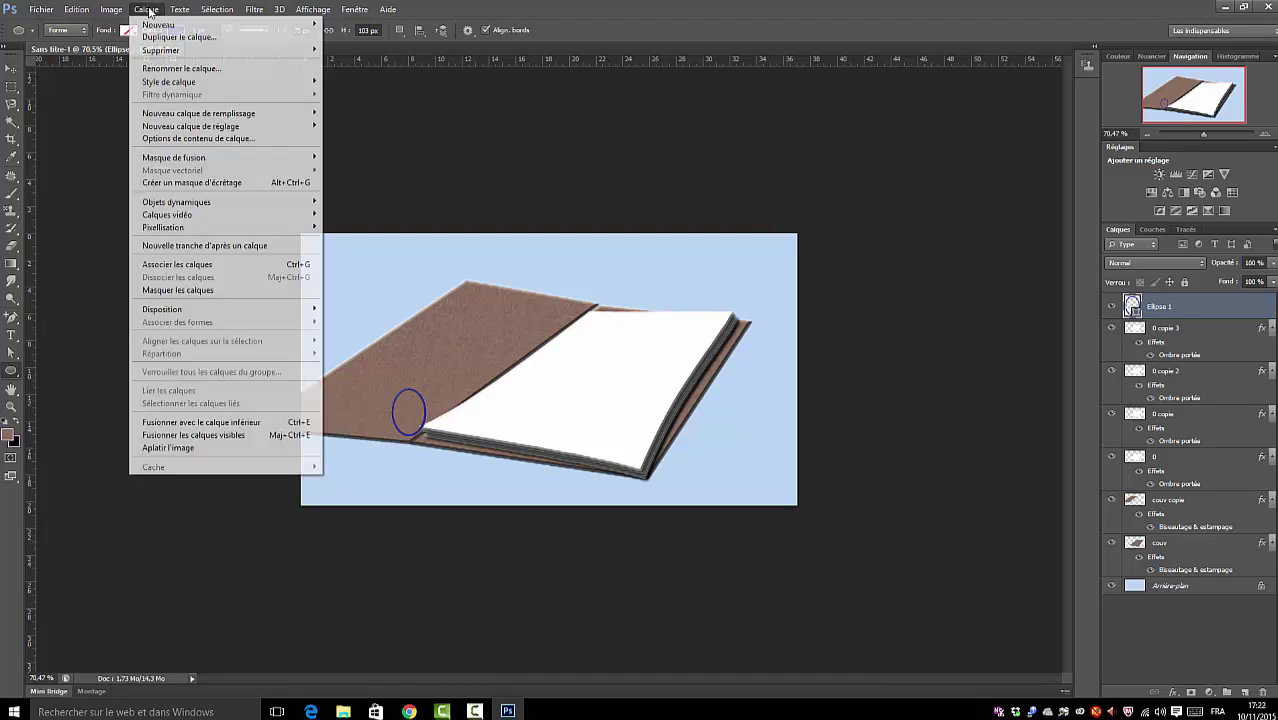
{"action": "mouse_move", "coordinate": [168, 85]}
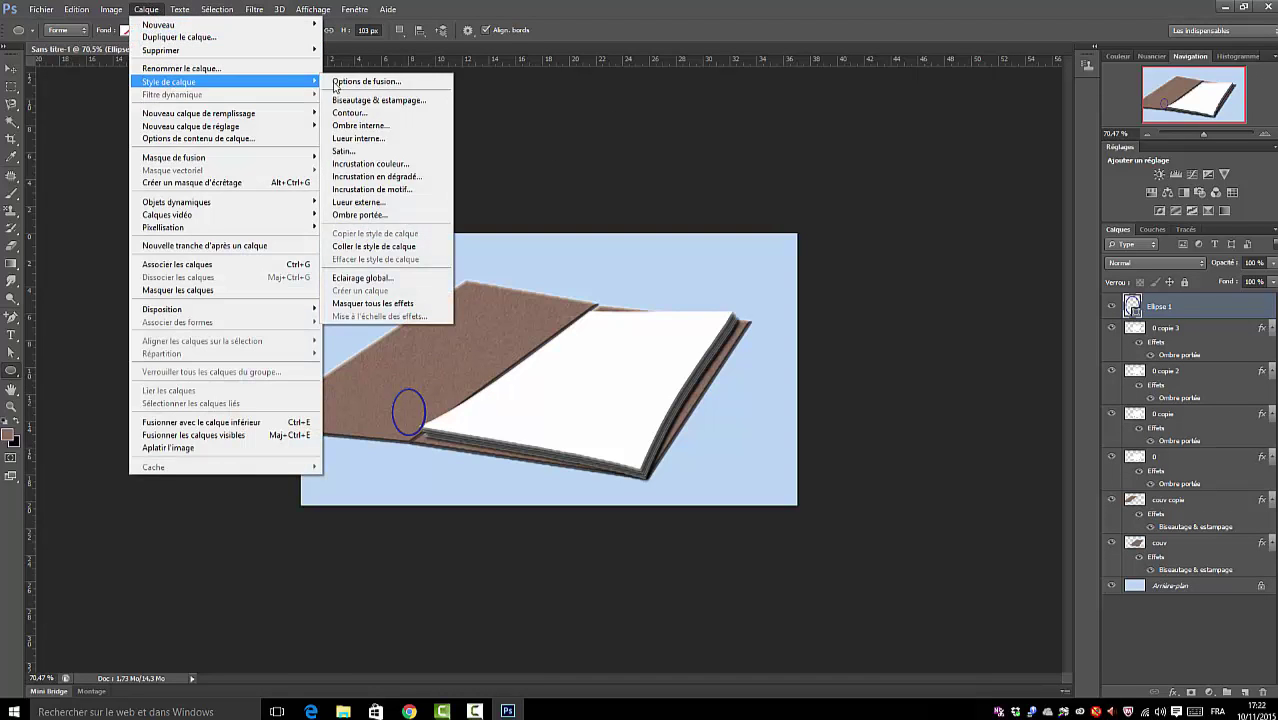
{"action": "left_click", "coordinate": [378, 103]}
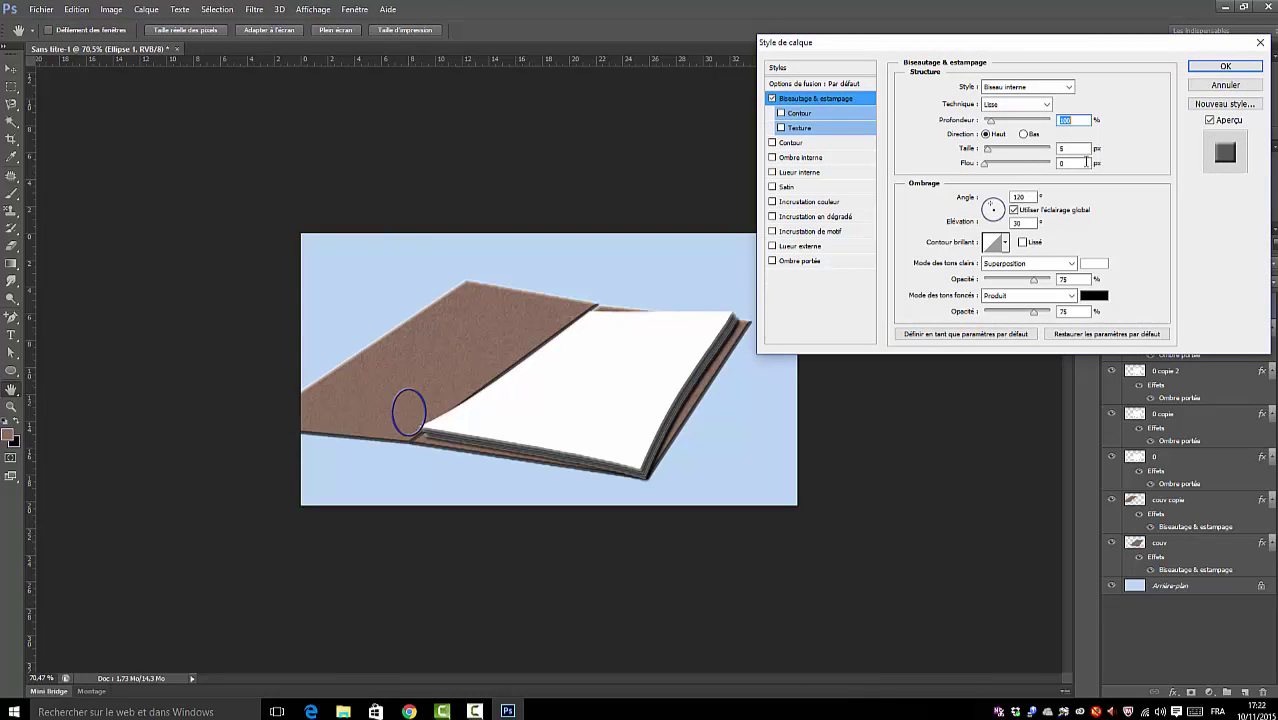
{"action": "left_click", "coordinate": [1030, 87]}
{"action": "left_click", "coordinate": [1001, 124]}
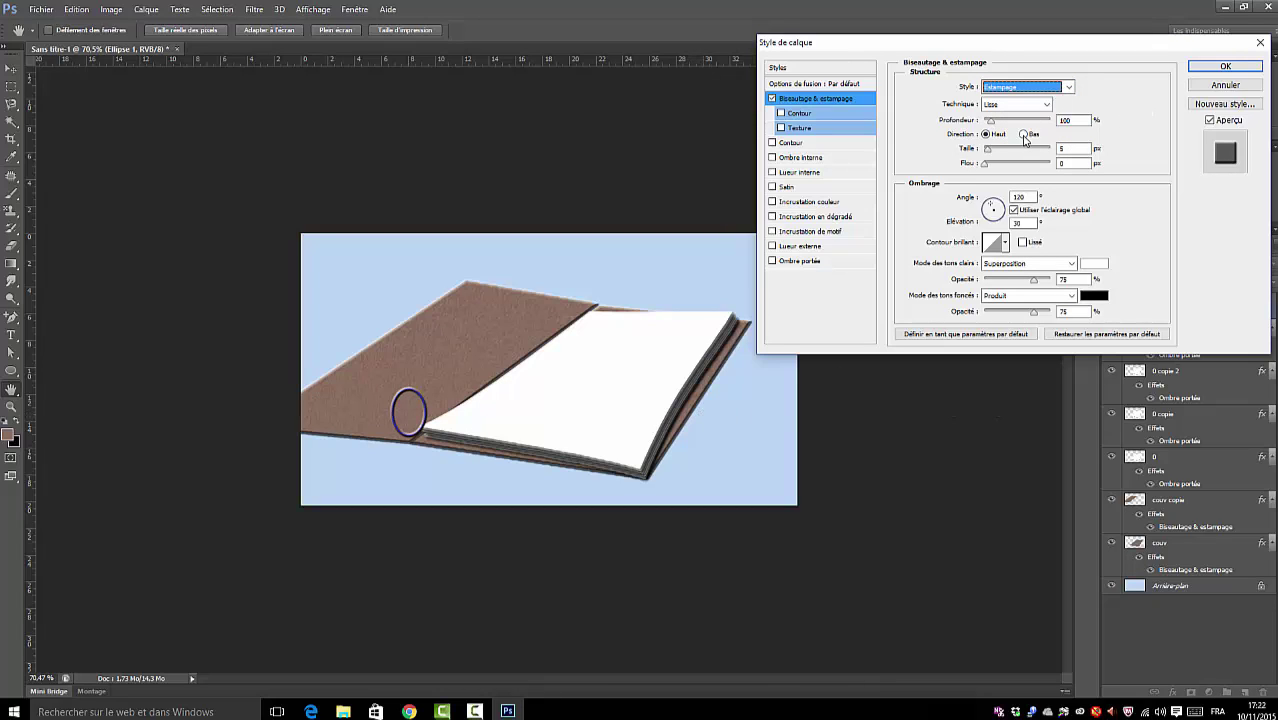
{"action": "left_click", "coordinate": [1024, 135]}
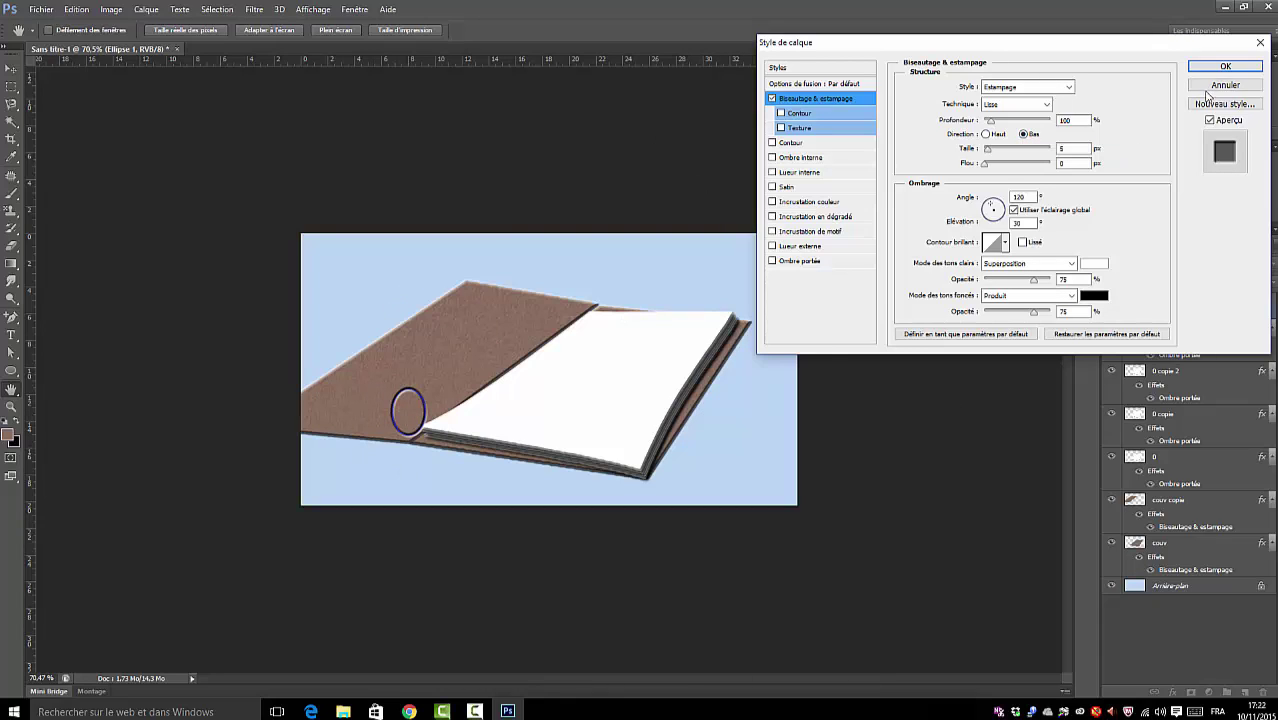
Step: Add a Satin effect to Ellipse 1 with its distance increased slightly, and apply the layer style
{"action": "left_click", "coordinate": [772, 187]}
{"action": "left_click", "coordinate": [790, 187]}
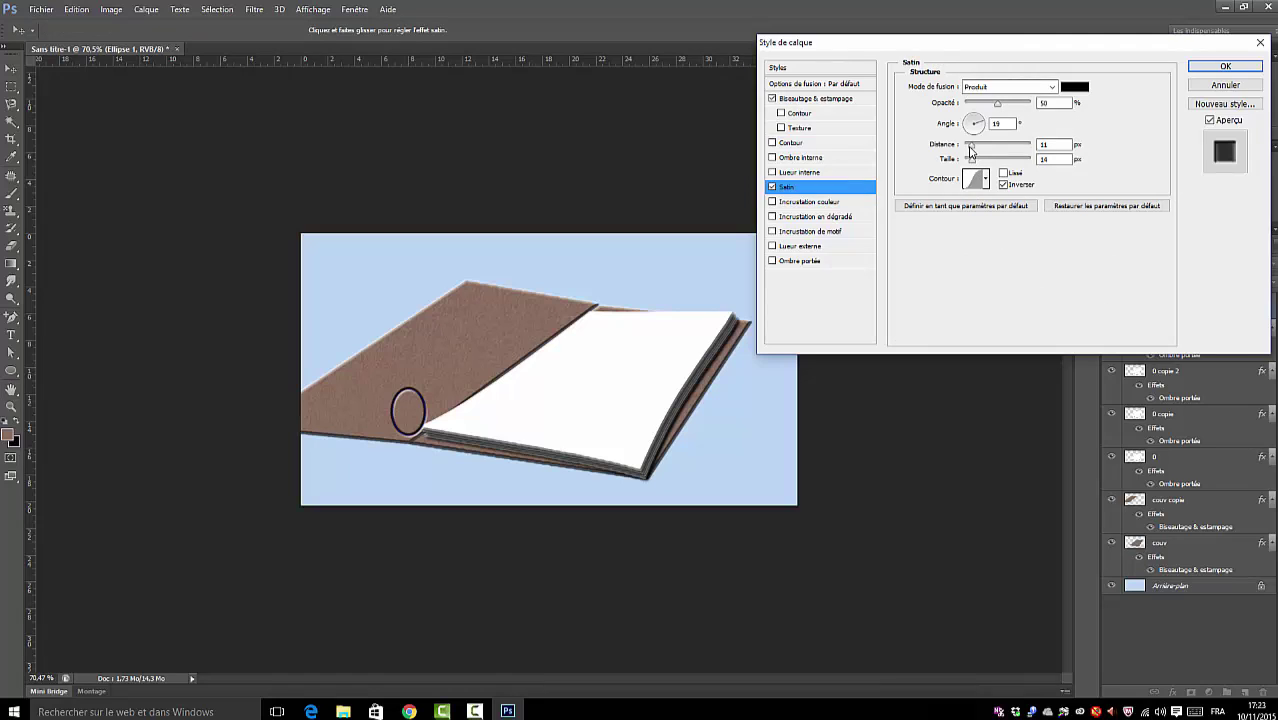
{"action": "left_click_drag", "start_coordinate": [969, 151], "coordinate": [981, 148]}
{"action": "left_click", "coordinate": [1225, 66]}
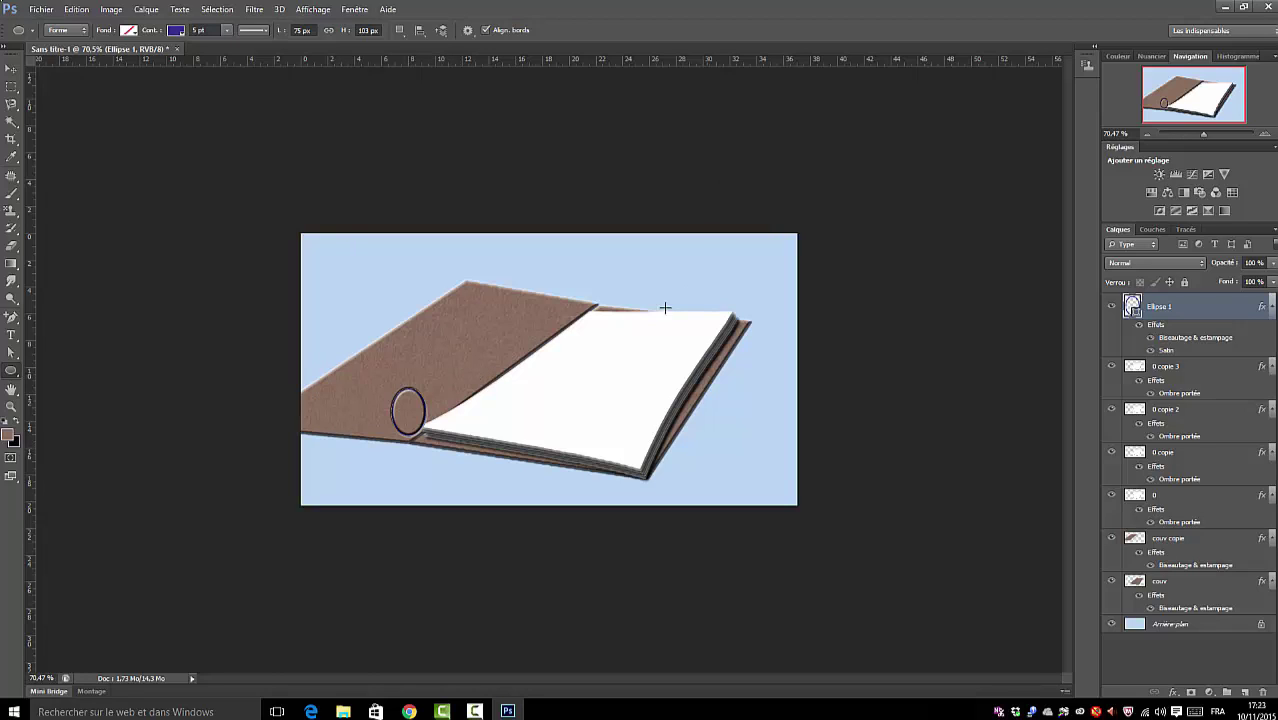
Step: Move the ring onto the front corner of the sheets, duplicate its layer and offset the copy slightly to the left
{"action": "left_click", "coordinate": [11, 68]}
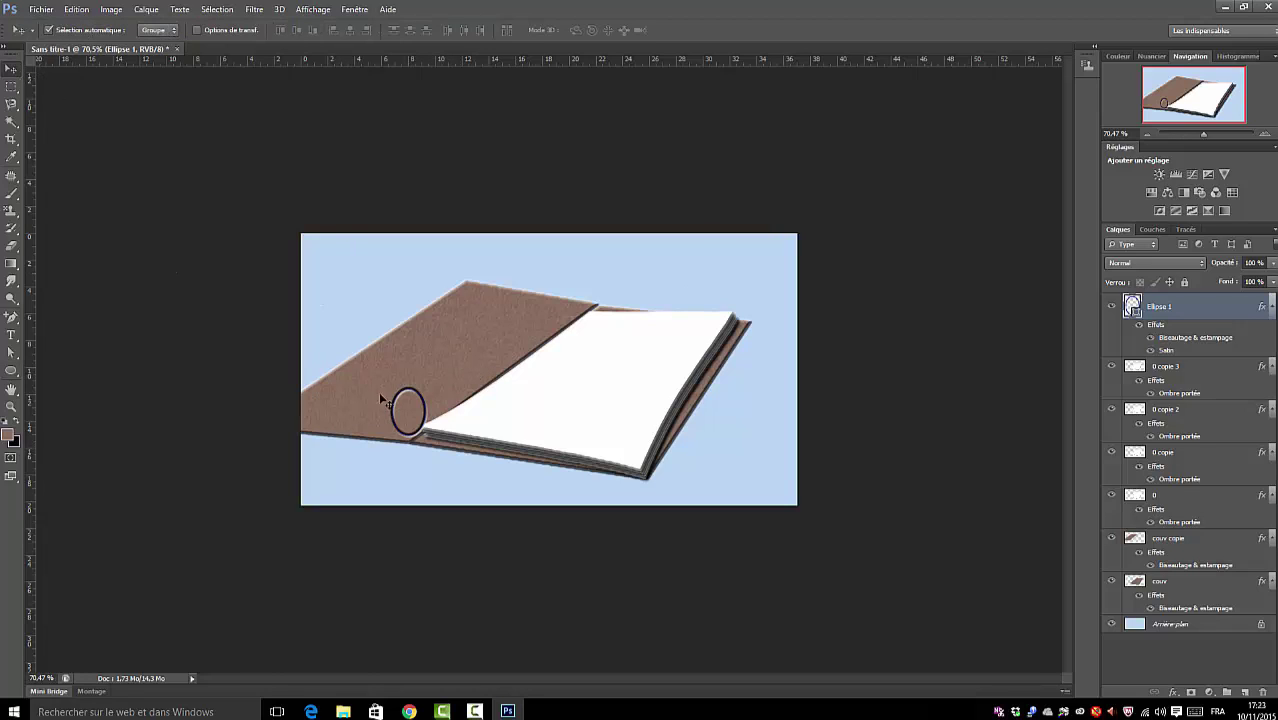
{"action": "left_click_drag", "start_coordinate": [432, 417], "coordinate": [460, 408]}
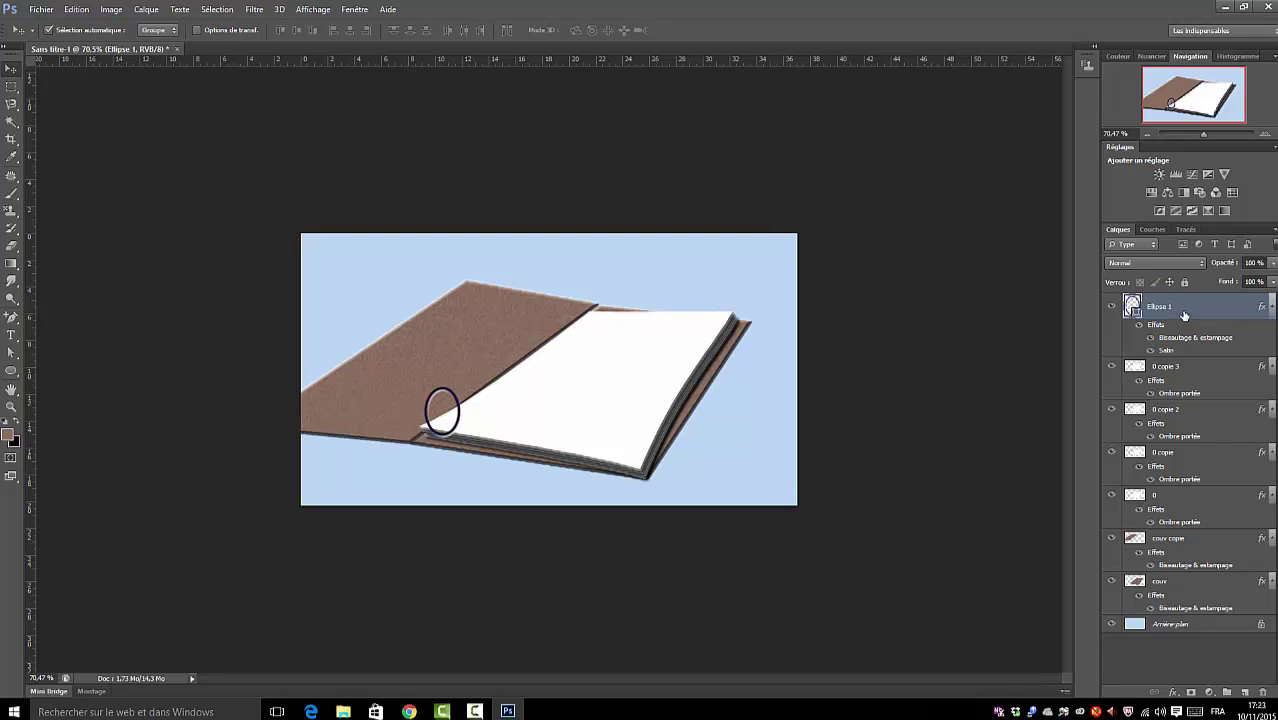
{"action": "left_click_drag", "start_coordinate": [1182, 329], "coordinate": [1244, 691]}
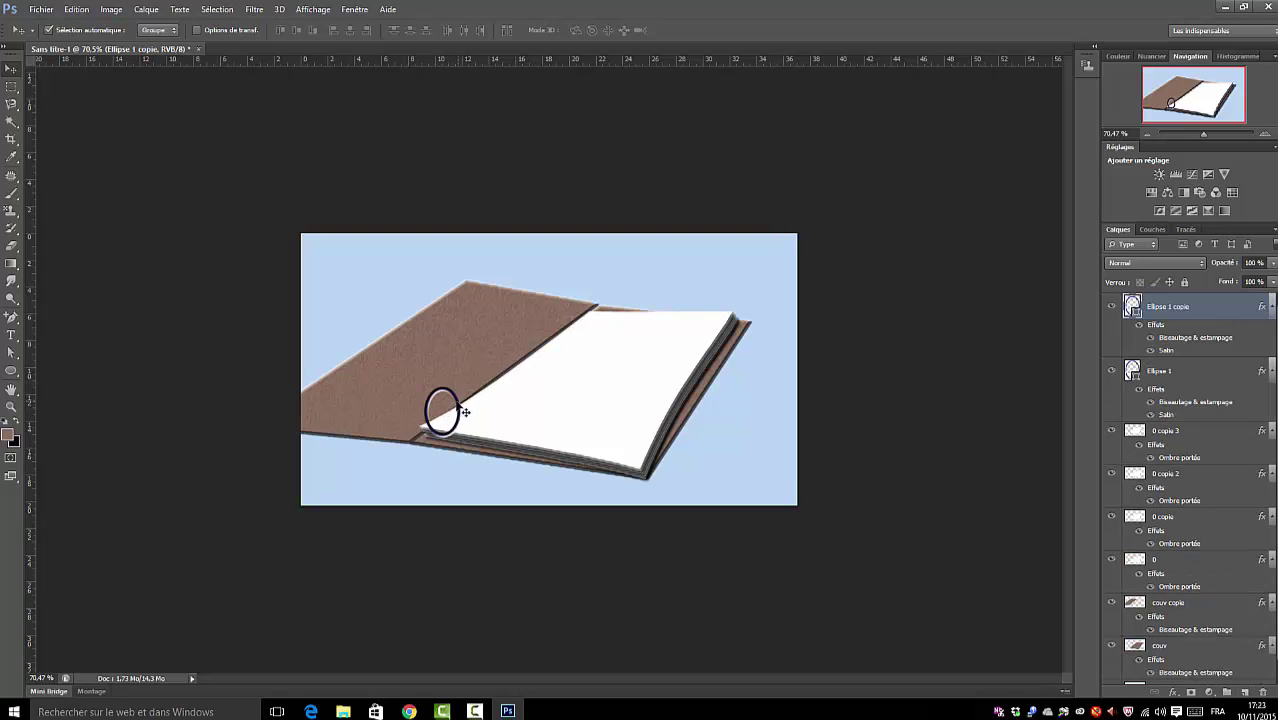
{"action": "mouse_move", "coordinate": [462, 404]}
{"action": "left_mouse_down"}
{"action": "mouse_move", "coordinate": [481, 397]}
{"action": "mouse_move", "coordinate": [442, 412]}
{"action": "mouse_move", "coordinate": [453, 406]}
{"action": "left_mouse_up"}
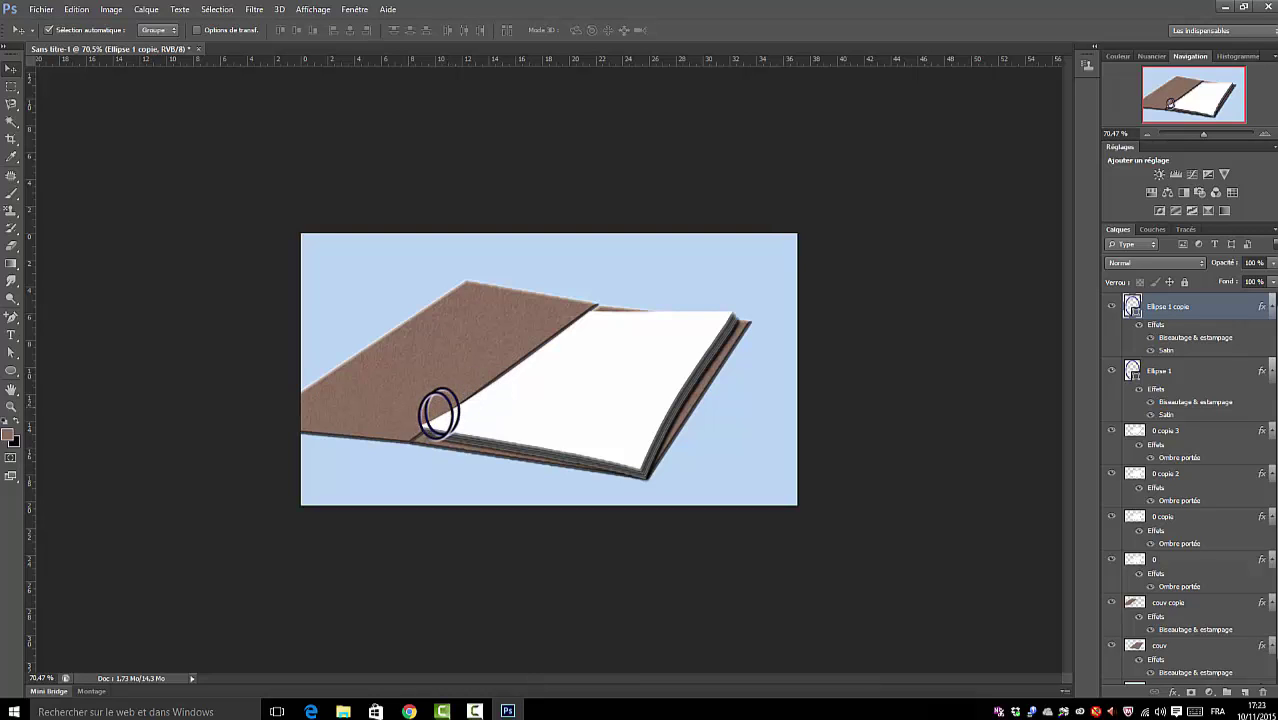
Step: Rasterize the Ellipse 1 copie layer
{"action": "right_click", "coordinate": [1161, 311]}
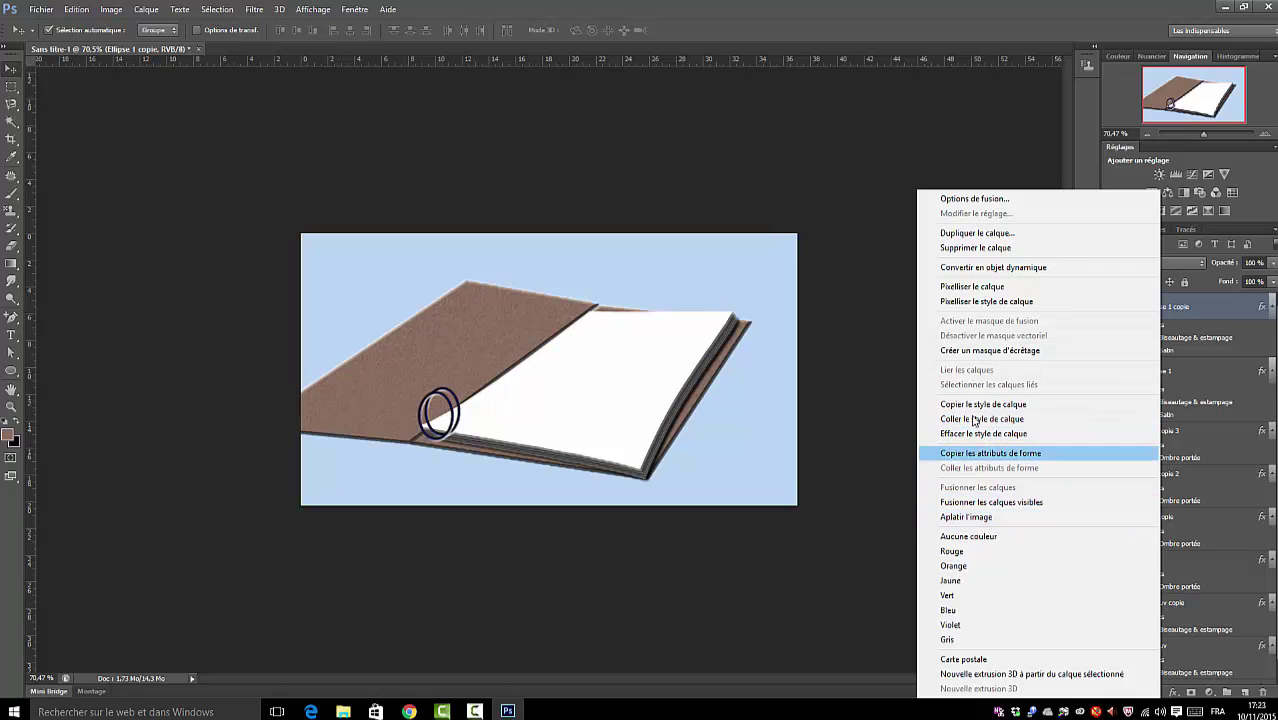
{"action": "left_click", "coordinate": [968, 287]}
{"action": "right_click", "coordinate": [1168, 334]}
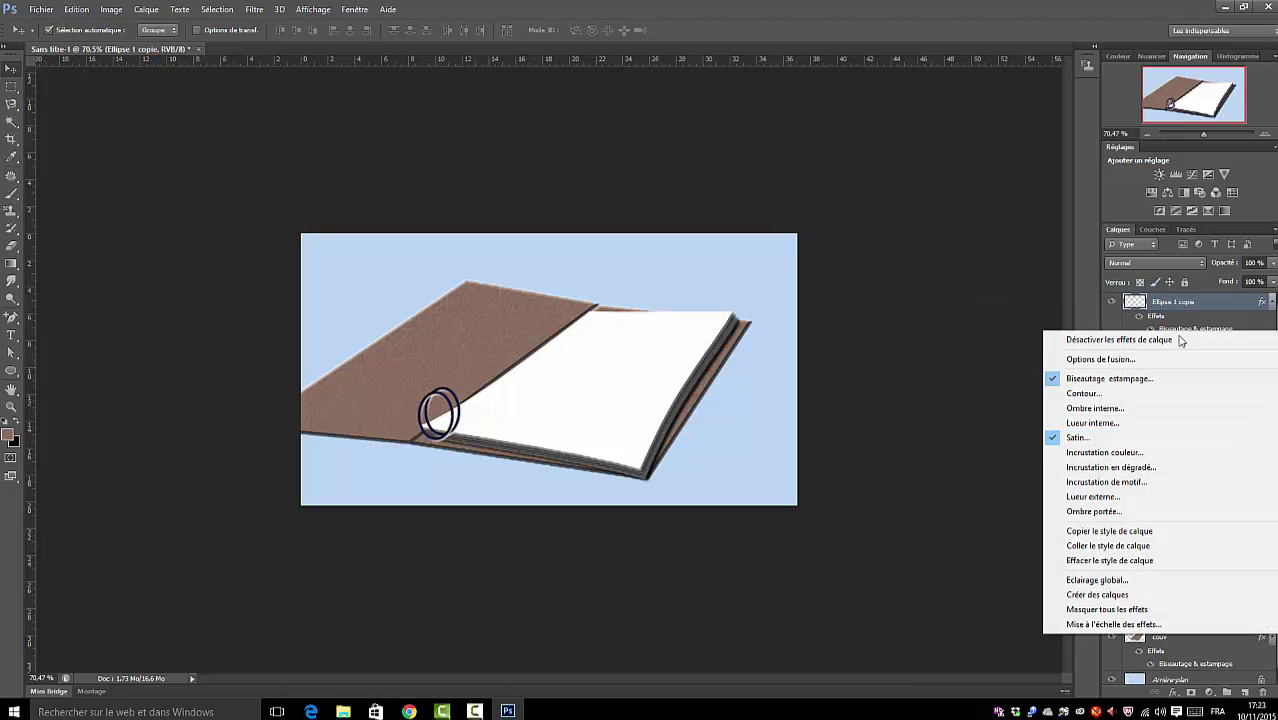
{"action": "left_click", "coordinate": [1056, 319]}
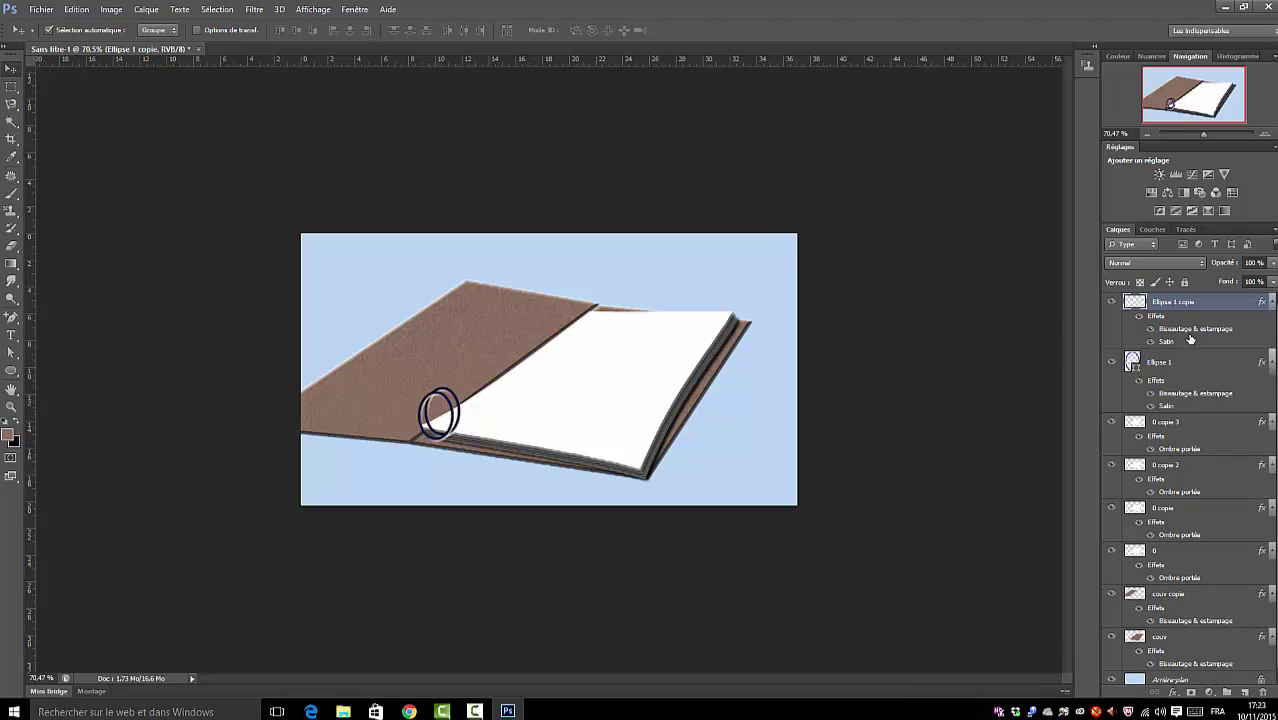
{"action": "right_click", "coordinate": [1190, 340]}
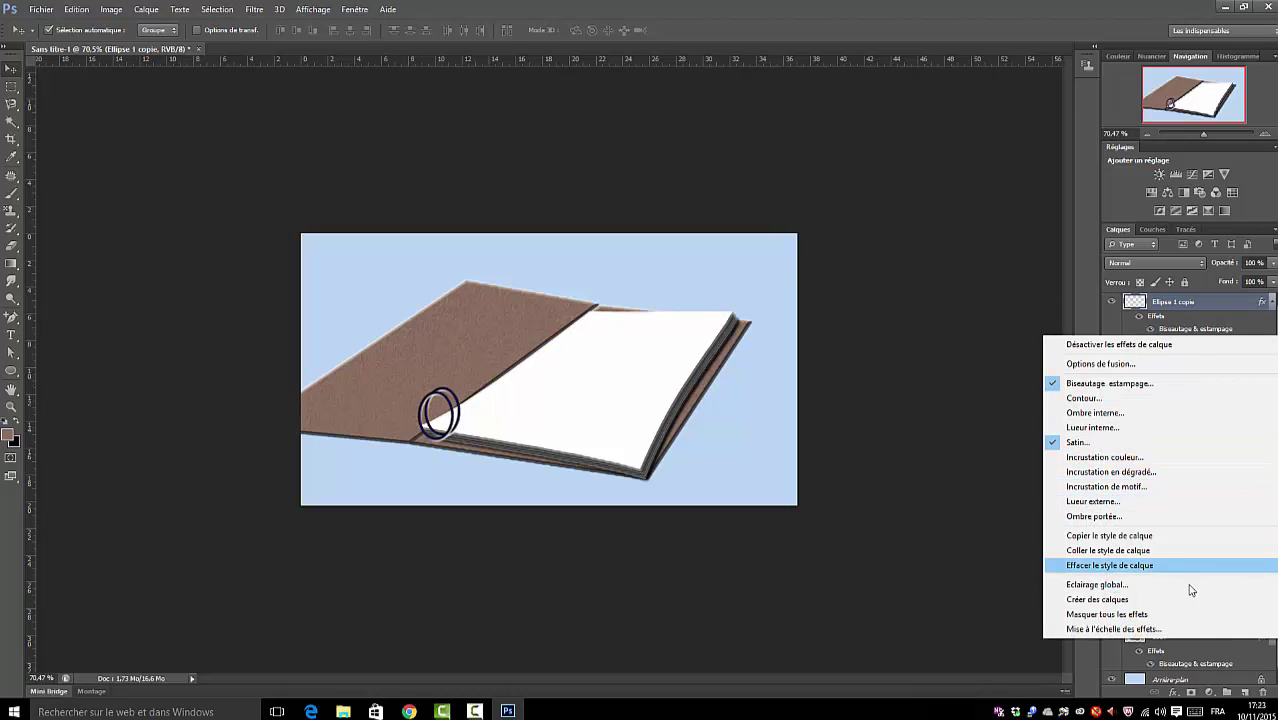
{"action": "left_click", "coordinate": [930, 666]}
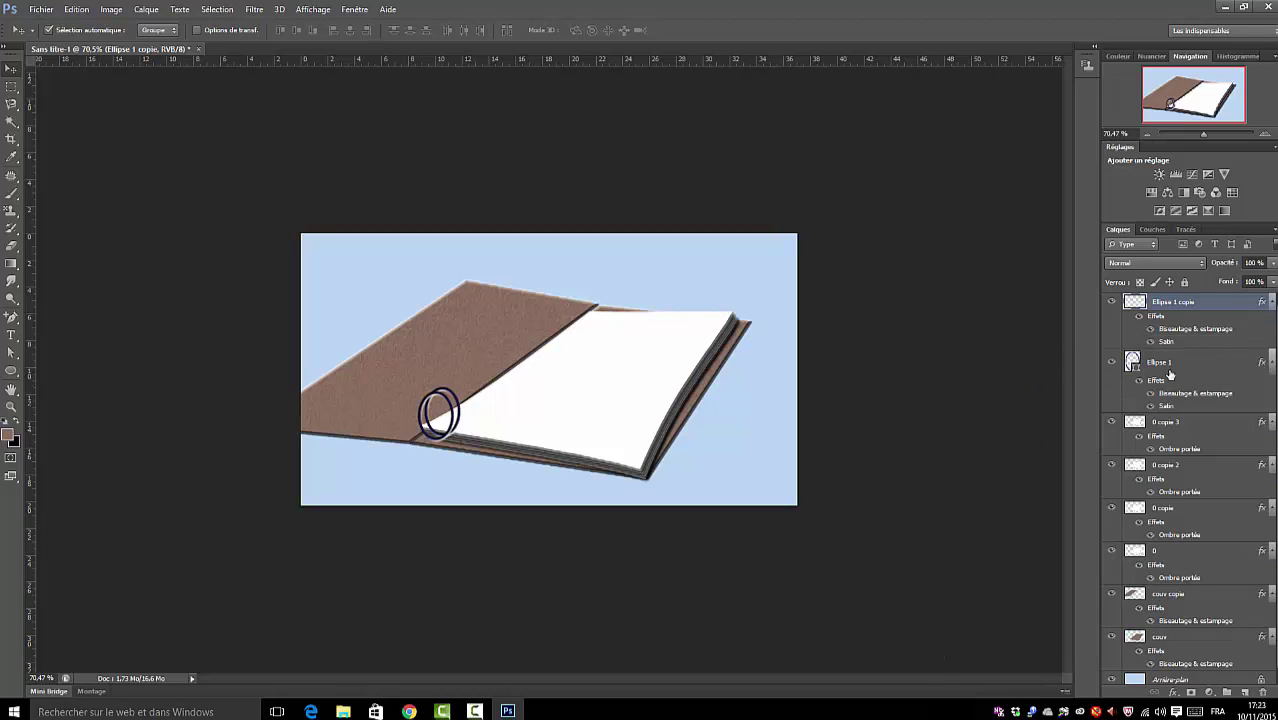
Step: Rasterize the layer style of Ellipse 1 and merge Ellipse 1 copie down into it
{"action": "right_click", "coordinate": [1156, 370]}
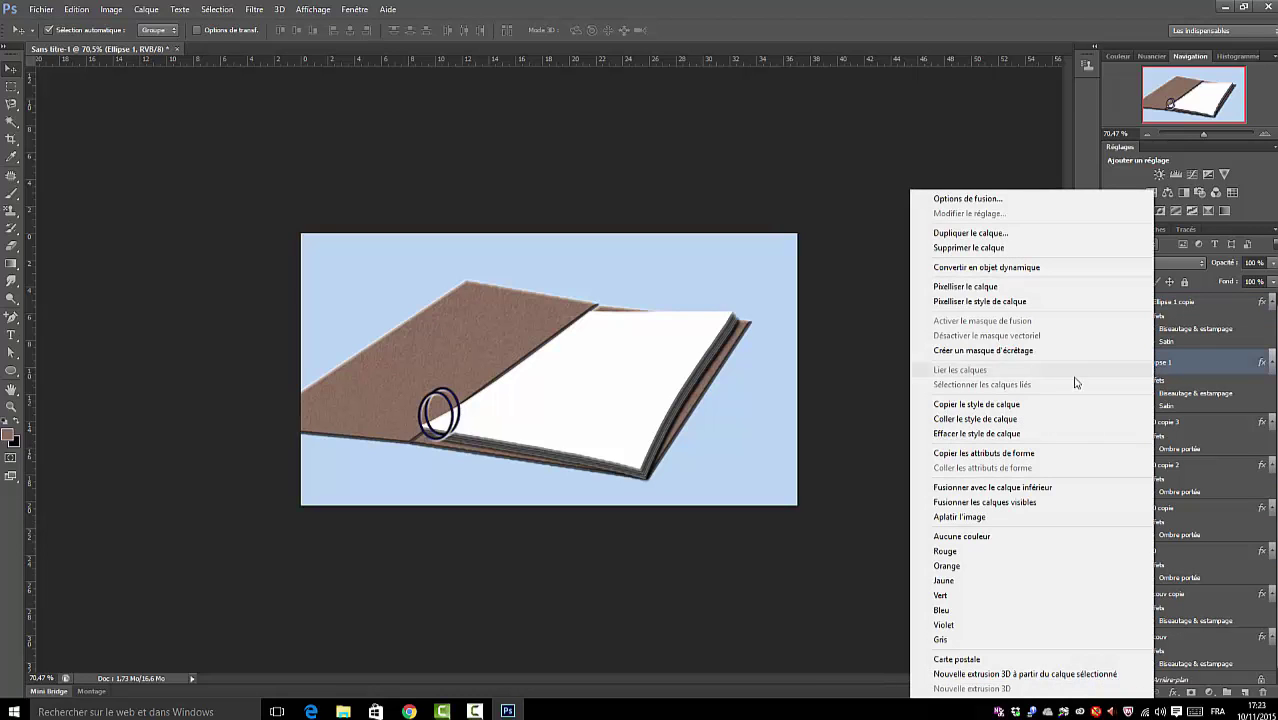
{"action": "left_click", "coordinate": [1100, 314]}
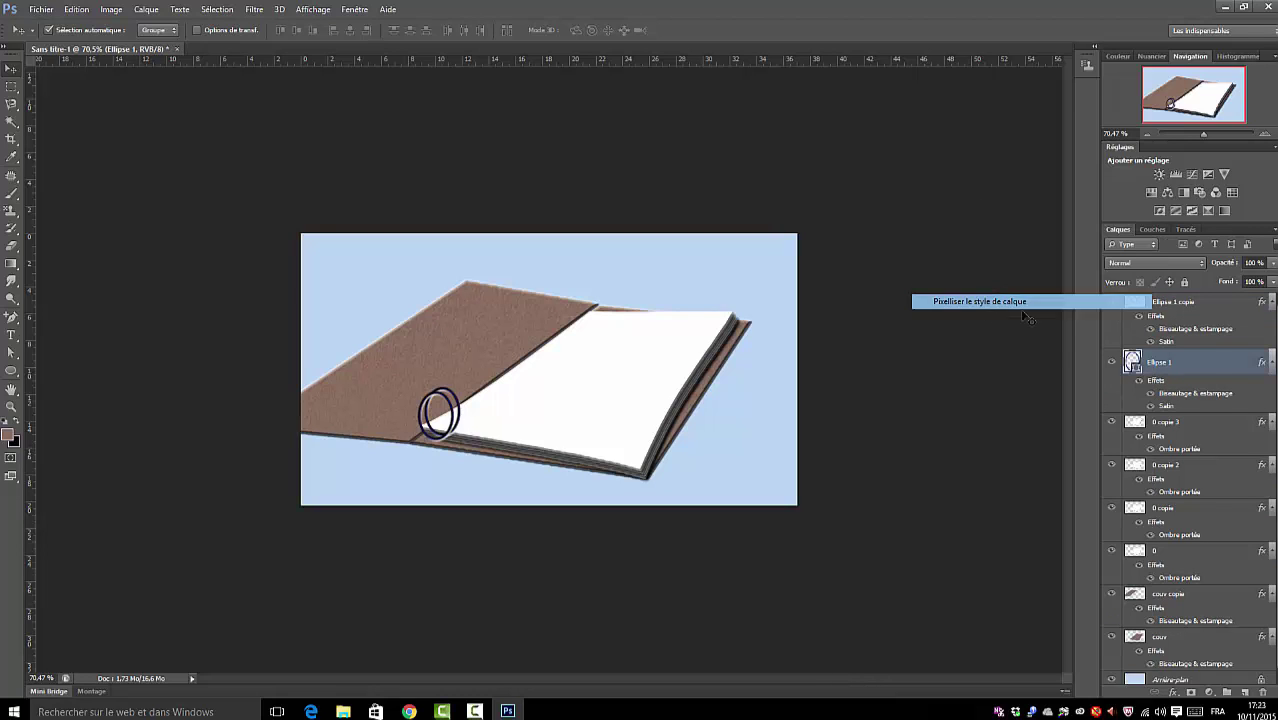
{"action": "right_click", "coordinate": [1178, 308]}
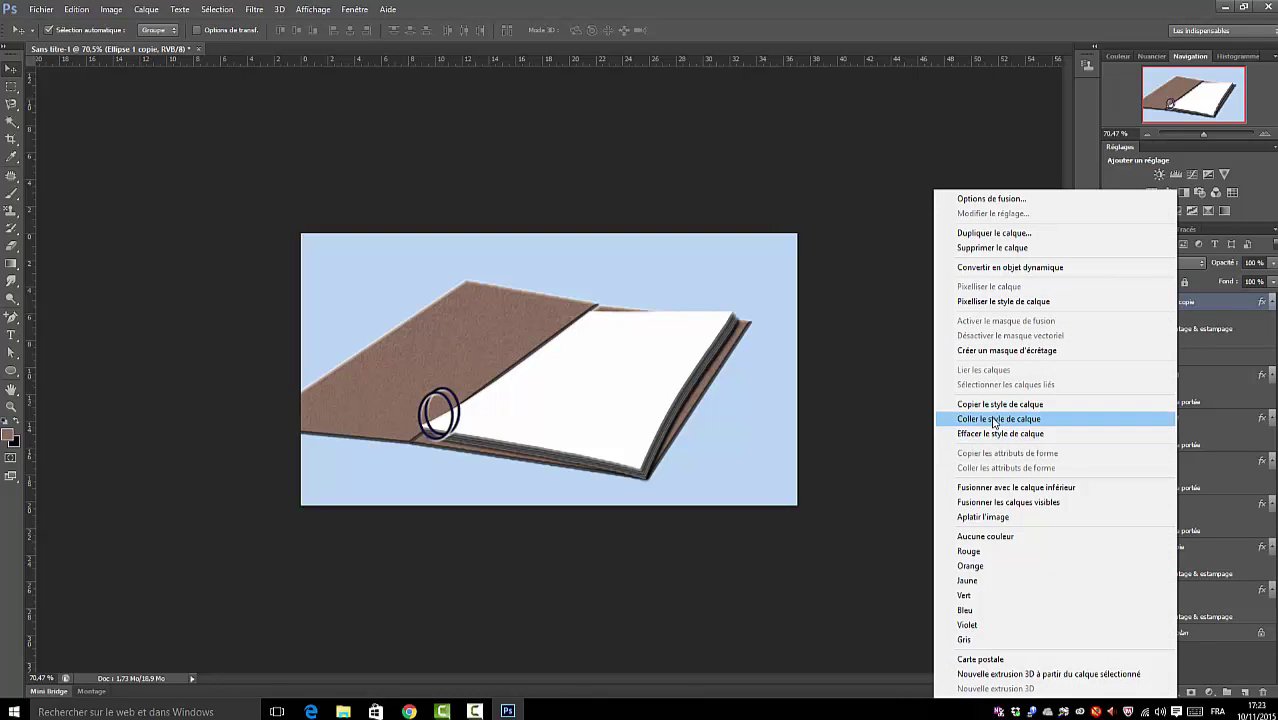
{"action": "left_click", "coordinate": [993, 490]}
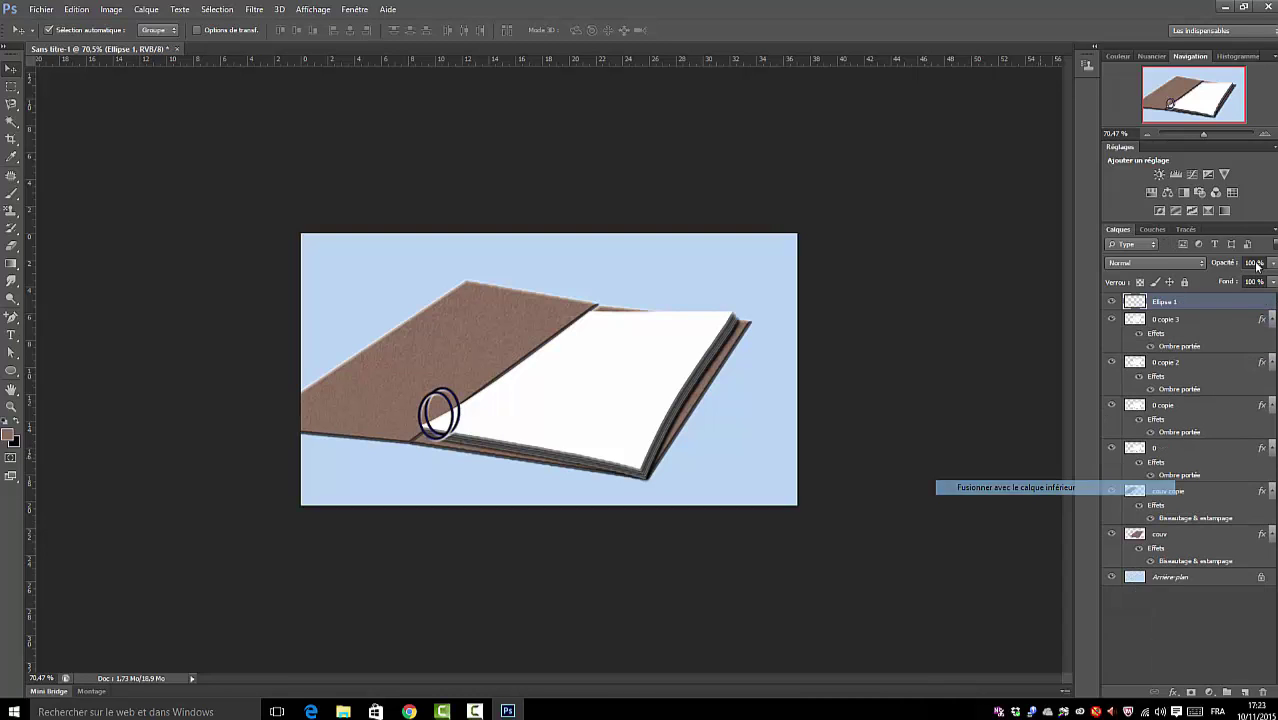
{"action": "left_click_drag", "start_coordinate": [462, 416], "coordinate": [463, 405]}
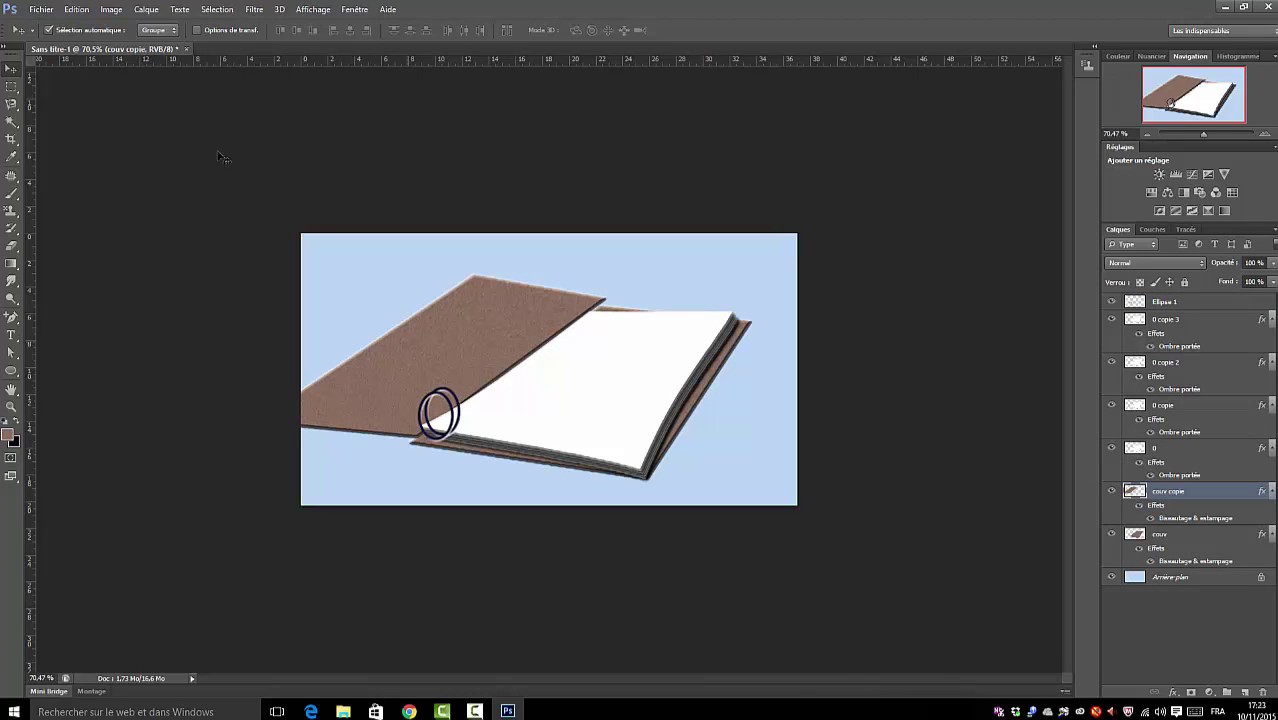
{"action": "left_click", "coordinate": [76, 9]}
{"action": "left_click", "coordinate": [86, 49]}
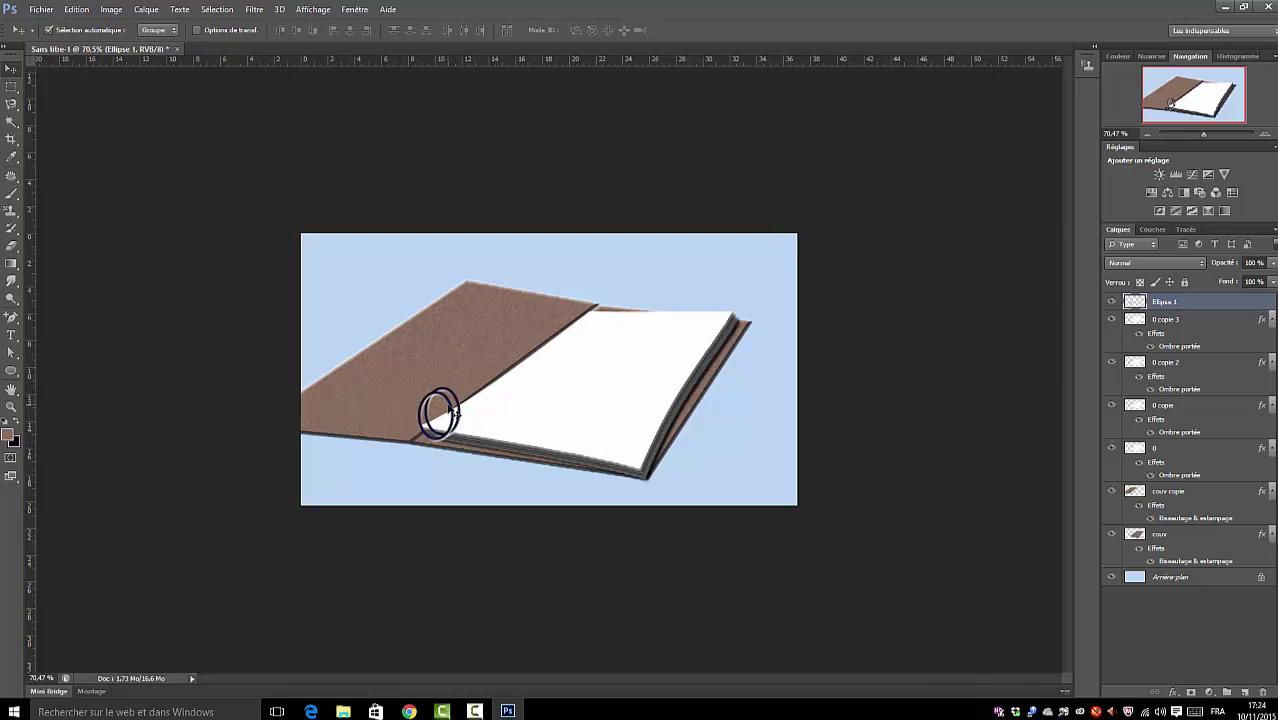
Step: Move the merged rings down and left onto the front end of the binding and widen them to about 130 % with Torsion
{"action": "mouse_move", "coordinate": [455, 410]}
{"action": "left_mouse_down"}
{"action": "mouse_move", "coordinate": [459, 362]}
{"action": "mouse_move", "coordinate": [458, 399]}
{"action": "mouse_move", "coordinate": [452, 390]}
{"action": "mouse_move", "coordinate": [440, 413]}
{"action": "left_mouse_up"}
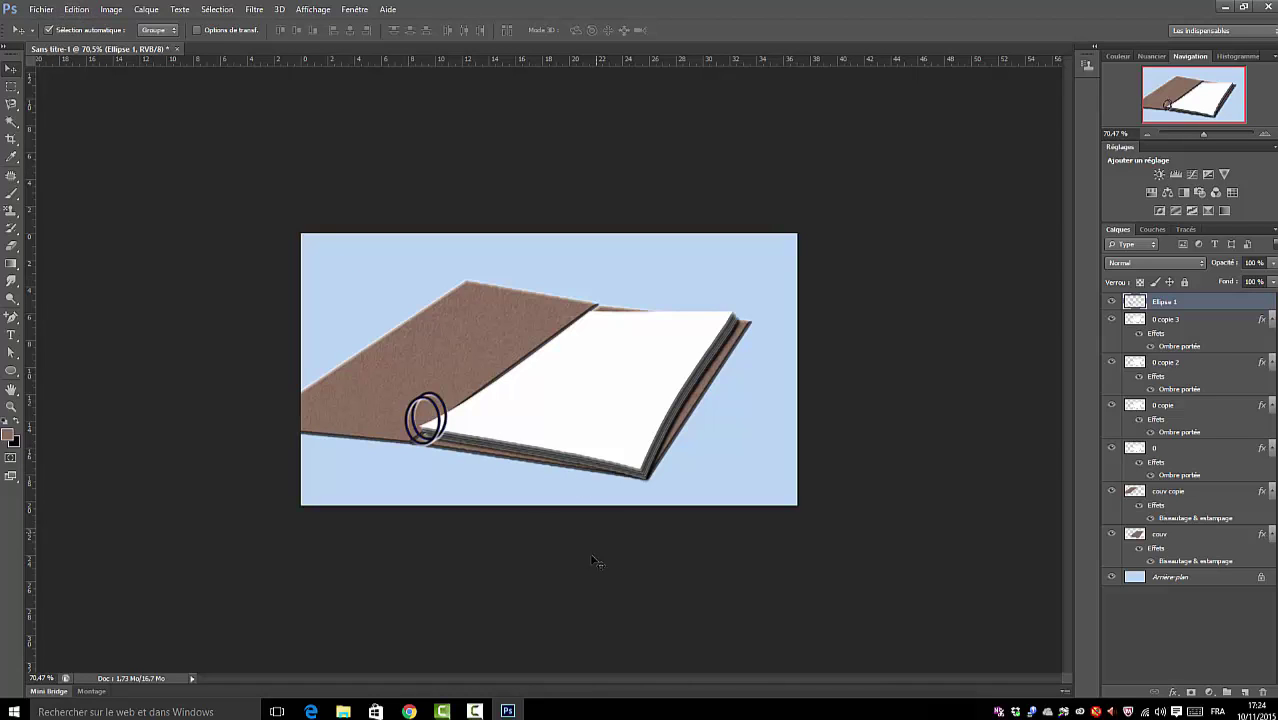
{"action": "left_click", "coordinate": [76, 10]}
{"action": "mouse_move", "coordinate": [136, 274]}
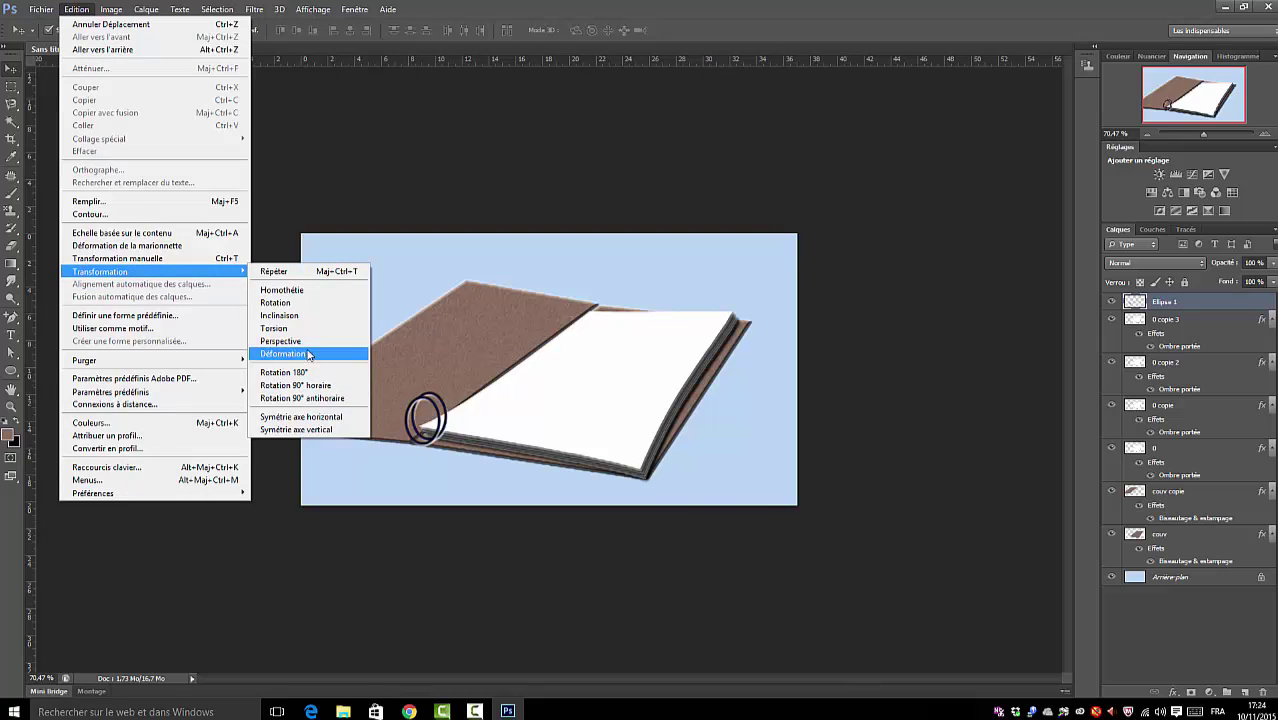
{"action": "left_click", "coordinate": [285, 328]}
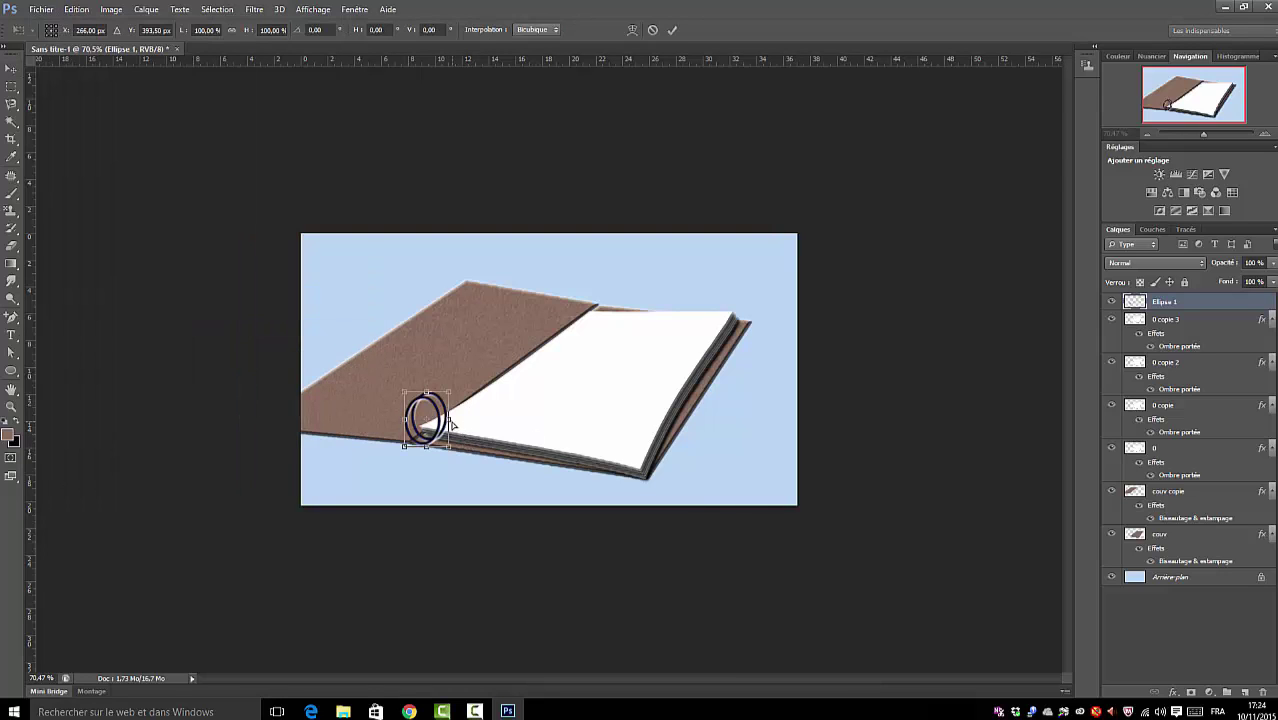
{"action": "mouse_move", "coordinate": [450, 424]}
{"action": "left_mouse_down"}
{"action": "mouse_move", "coordinate": [470, 412]}
{"action": "mouse_move", "coordinate": [466, 423]}
{"action": "left_mouse_up"}
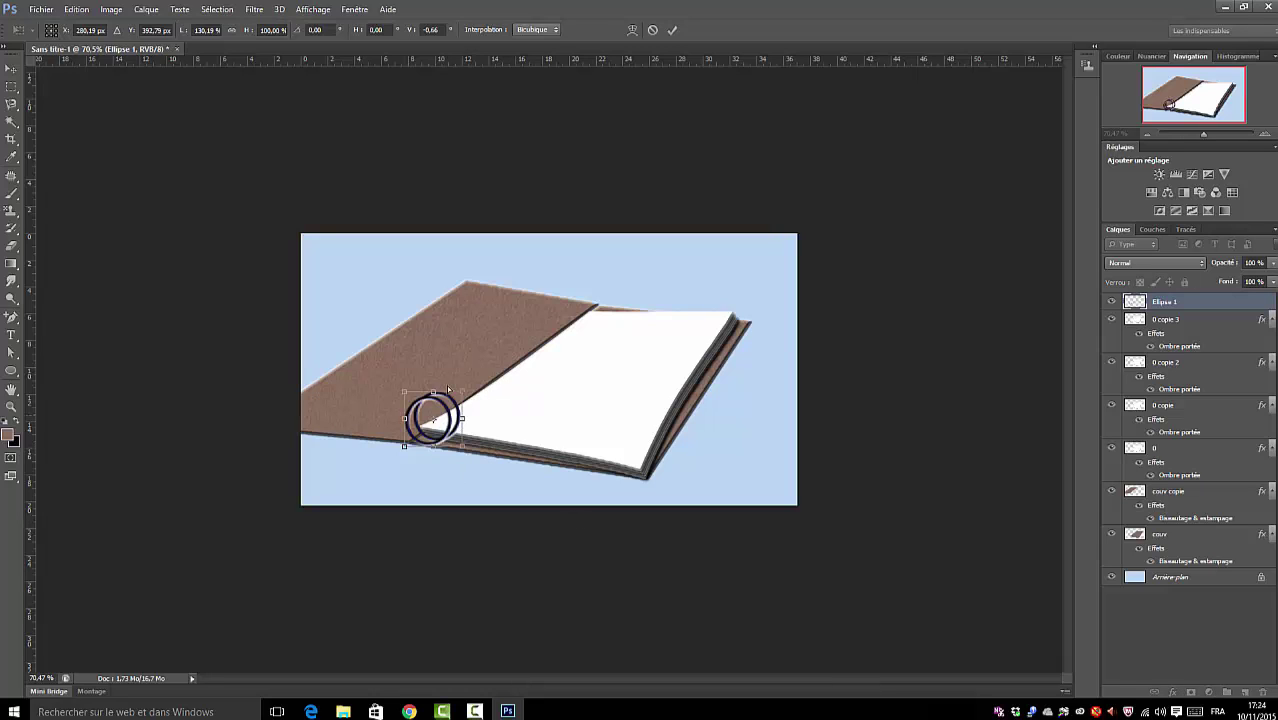
{"action": "left_click", "coordinate": [673, 31]}
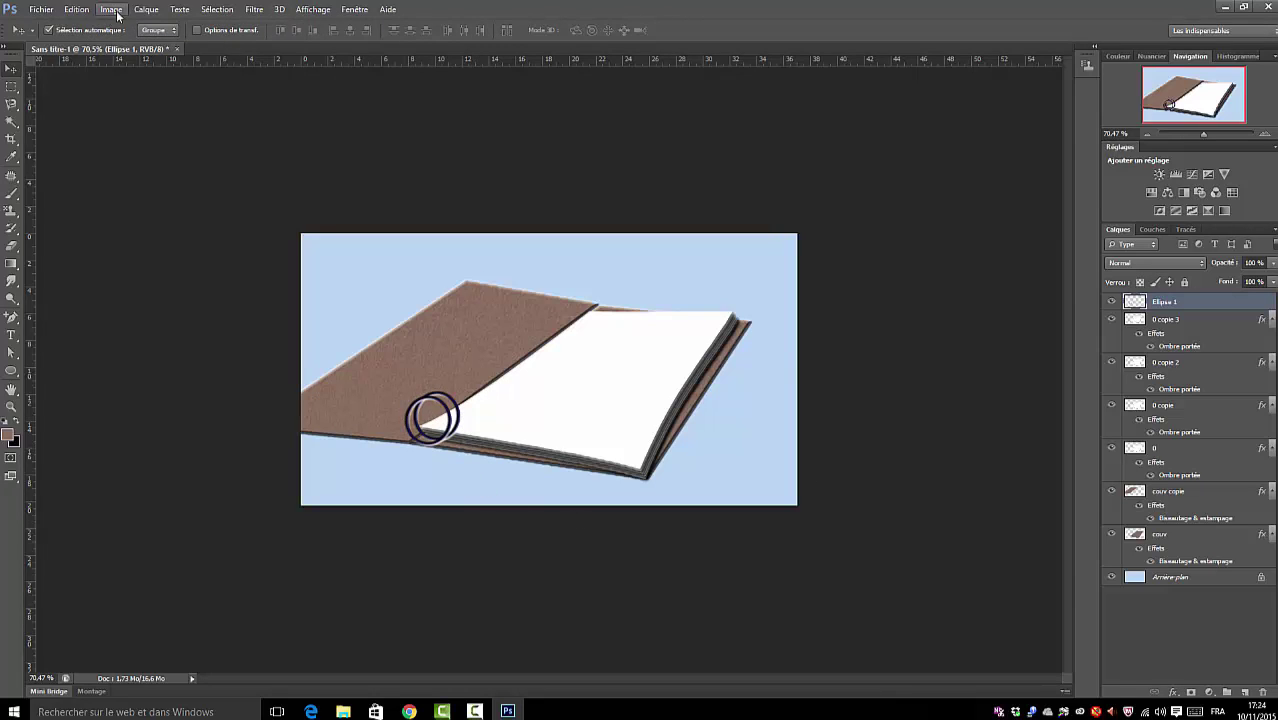
Step: Scale the rings down to about 78 % of their width and 69 % of their height, keeping them at the binding corner
{"action": "left_click", "coordinate": [80, 10]}
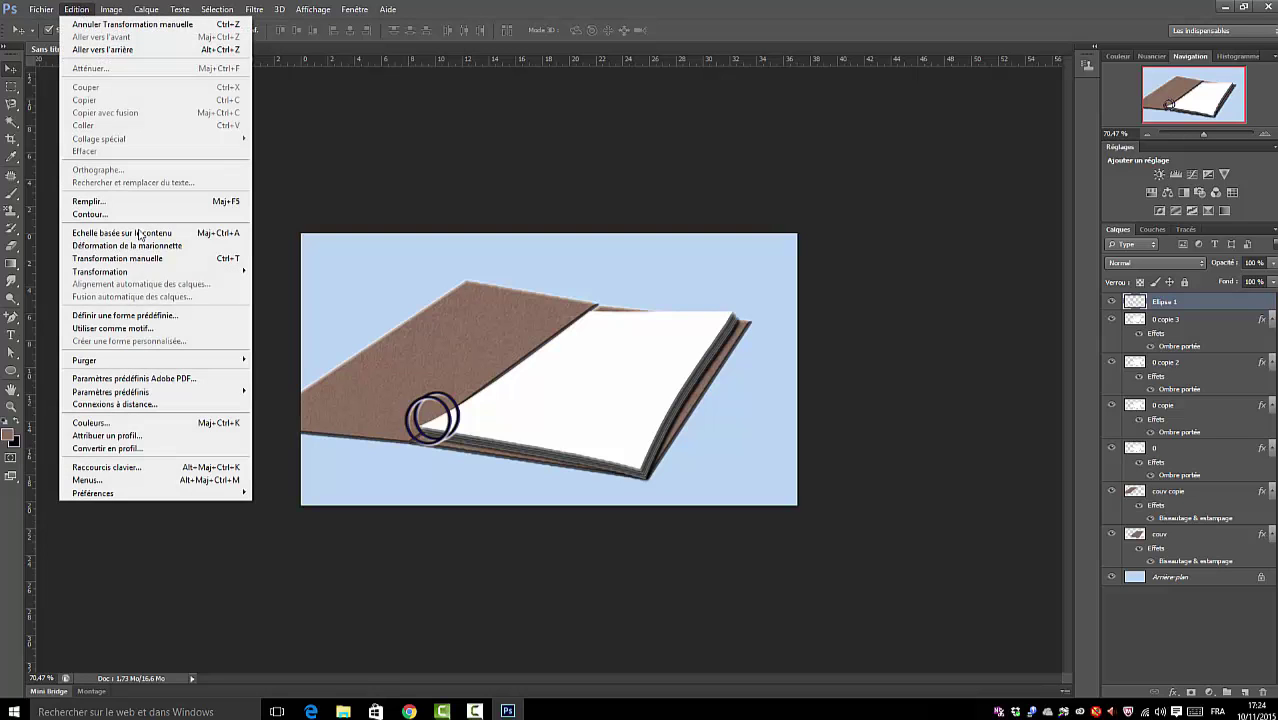
{"action": "mouse_move", "coordinate": [125, 273]}
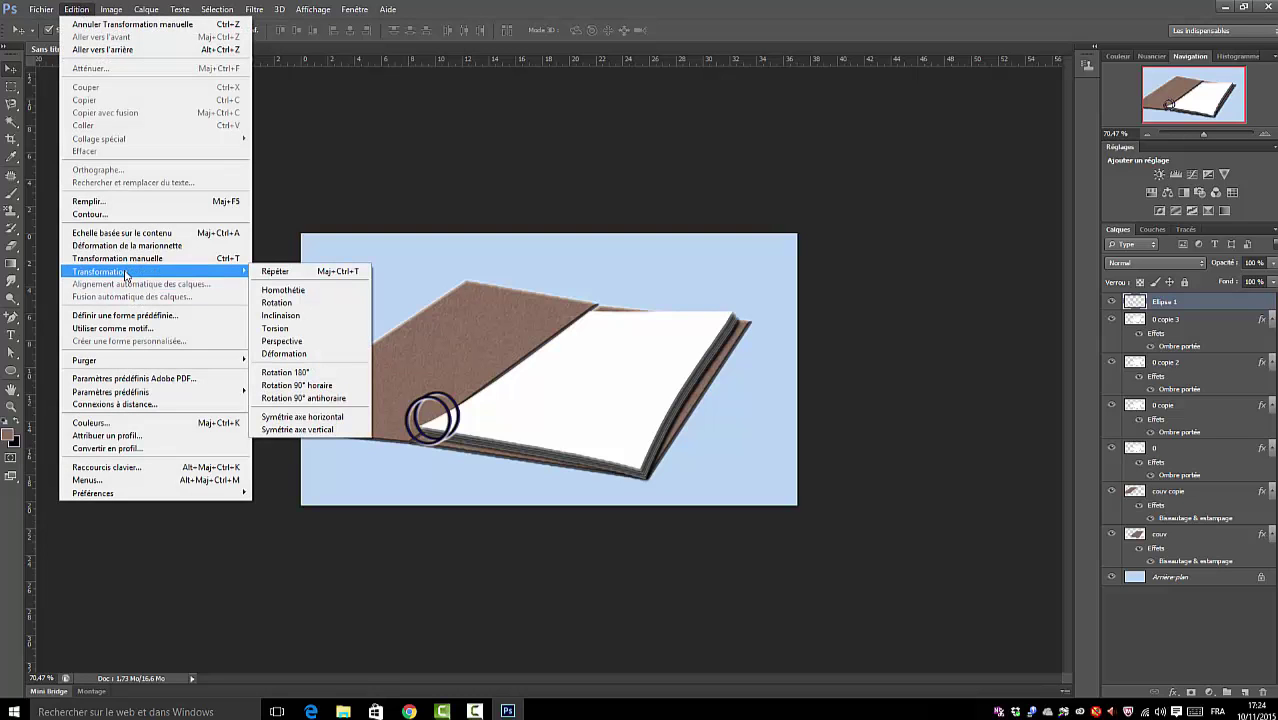
{"action": "left_click", "coordinate": [277, 302]}
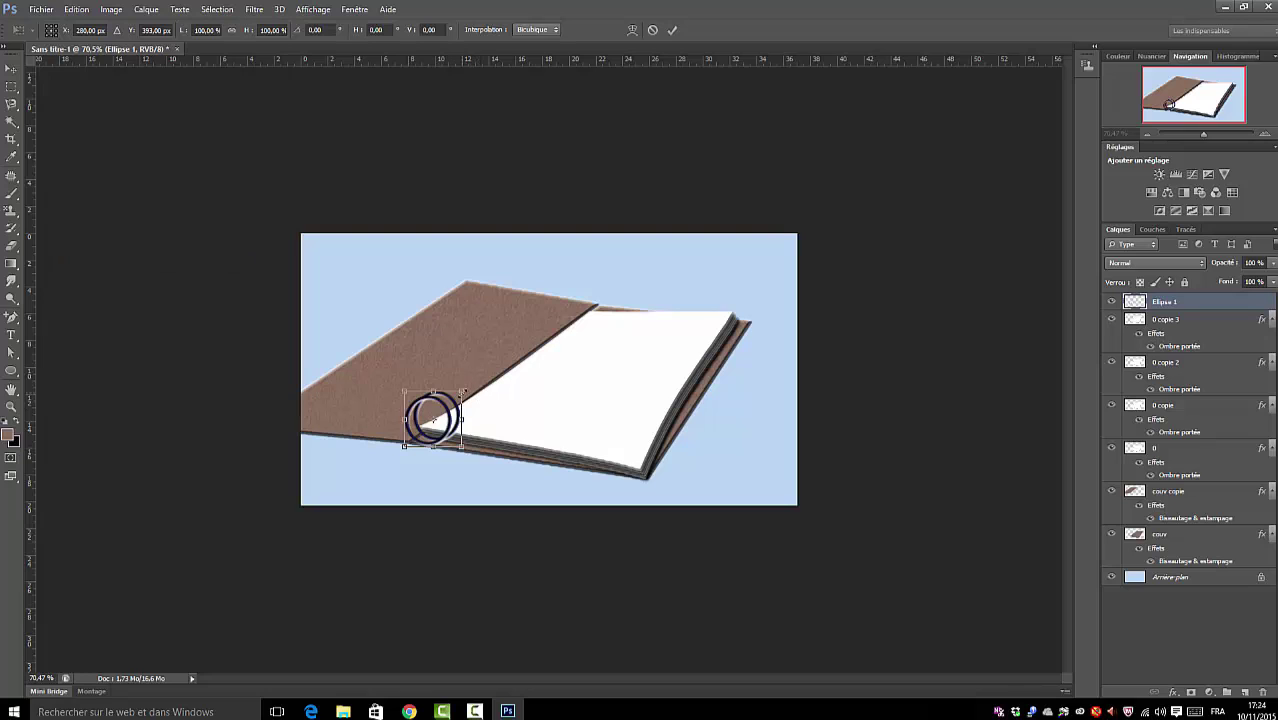
{"action": "left_click_drag", "start_coordinate": [462, 390], "coordinate": [449, 411]}
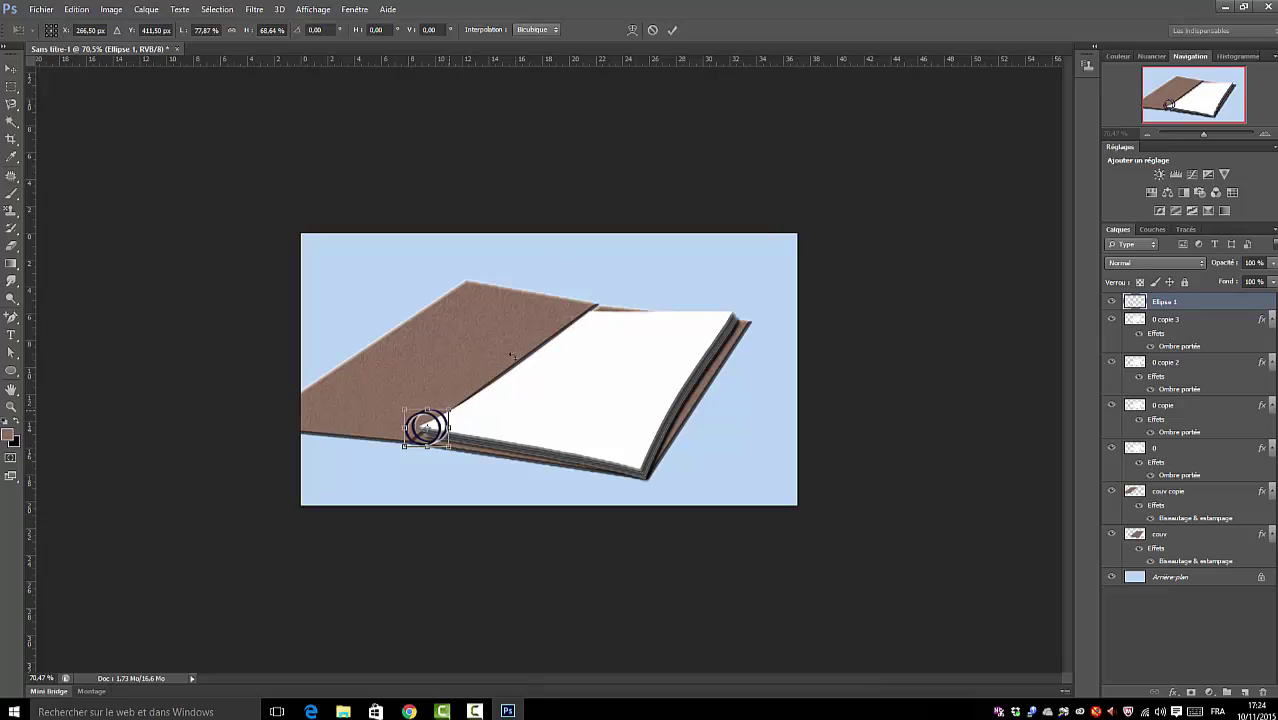
{"action": "left_click", "coordinate": [672, 30]}
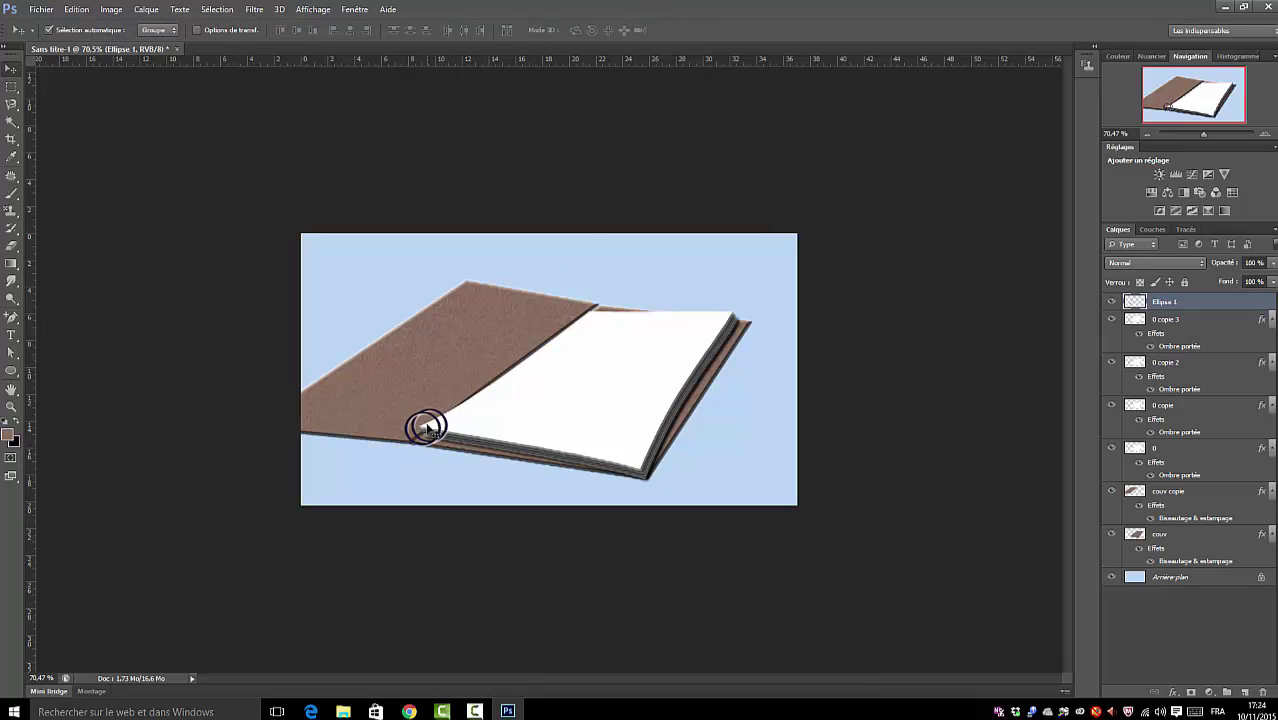
Step: Erase the lower part of the rings with the Eraser so that only arches over the binding edge are left
{"action": "left_click", "coordinate": [12, 246]}
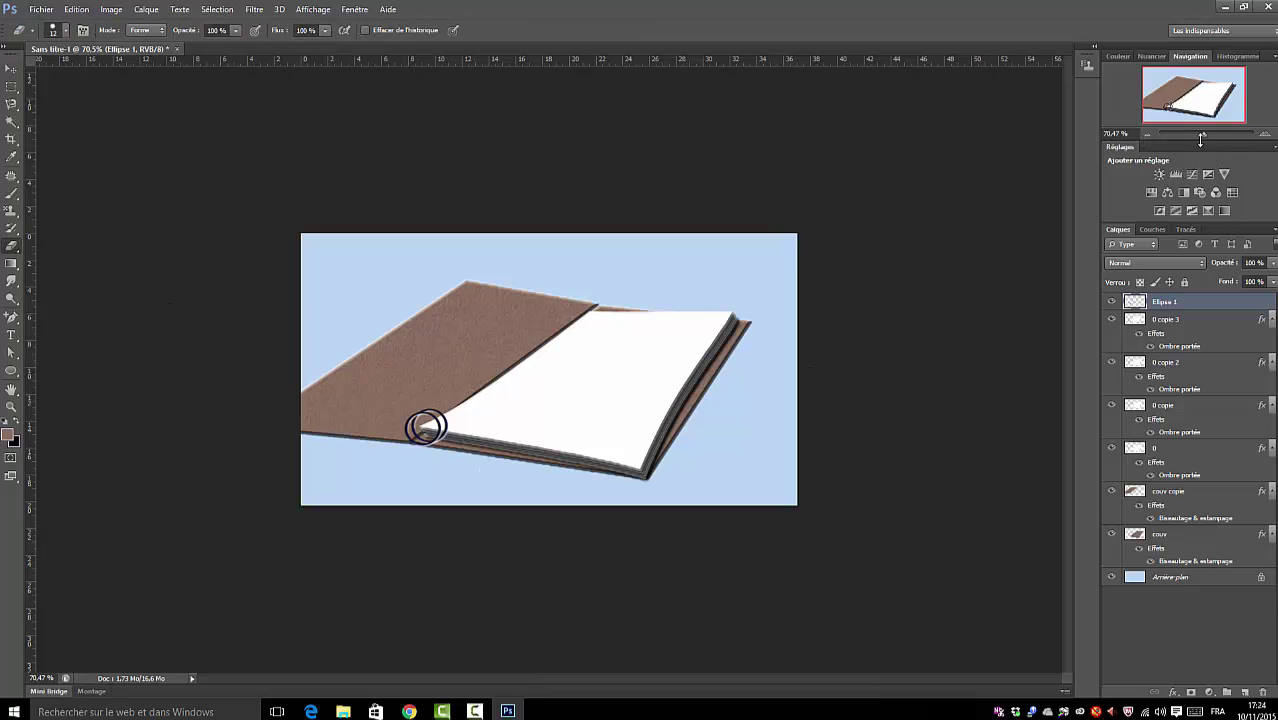
{"action": "left_click_drag", "start_coordinate": [1203, 136], "coordinate": [1213, 134]}
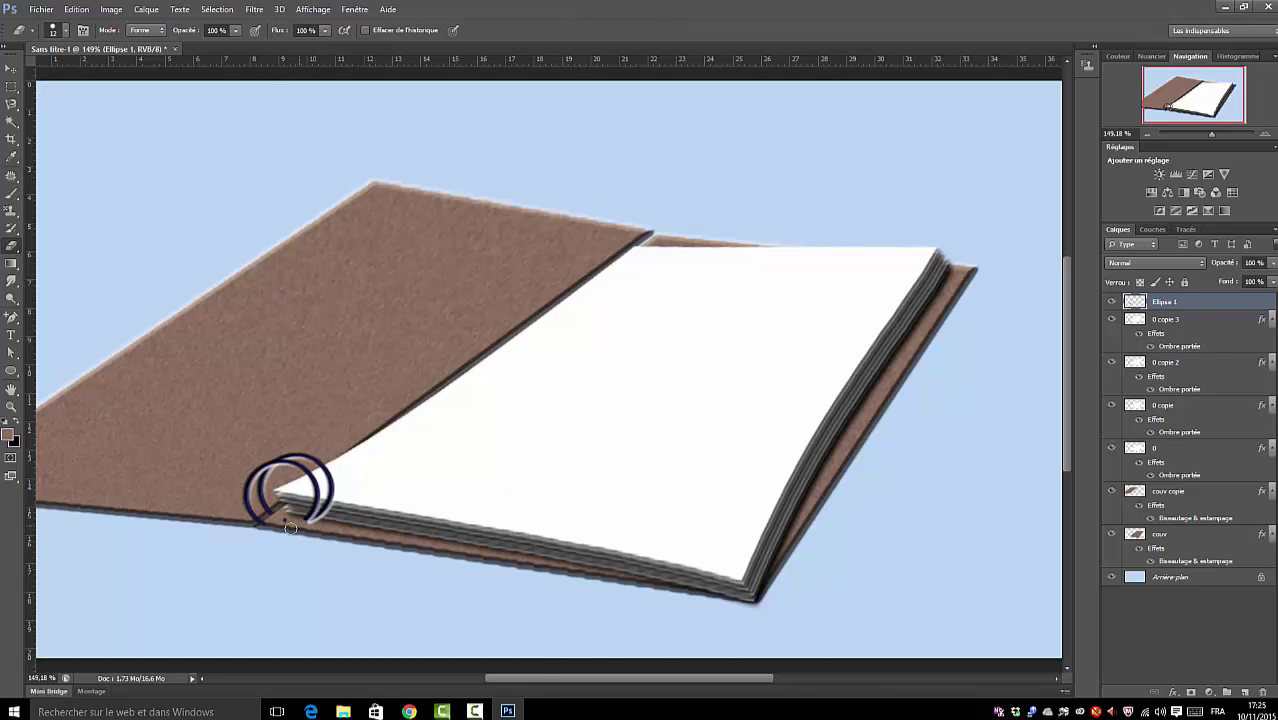
{"action": "left_click", "coordinate": [11, 69]}
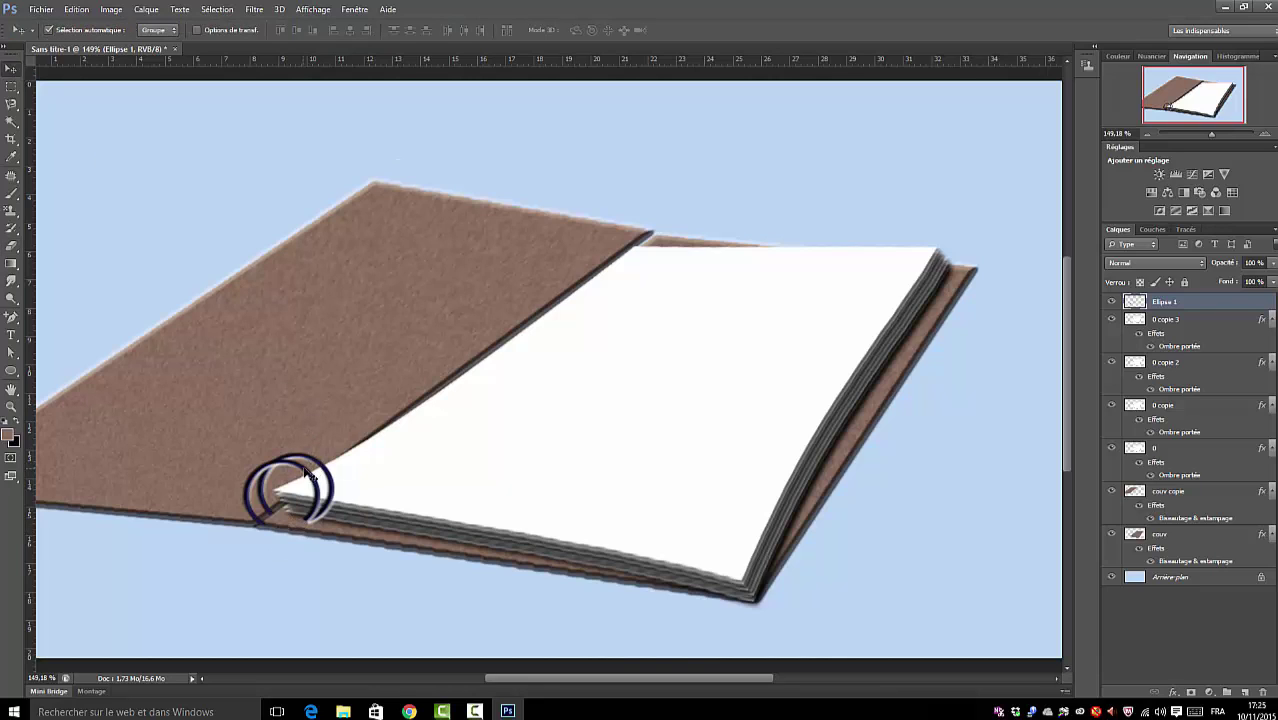
Step: Reposition the rings over the front end of the page edge and erase their lower ends with the Eraser
{"action": "left_click_drag", "start_coordinate": [307, 475], "coordinate": [328, 433]}
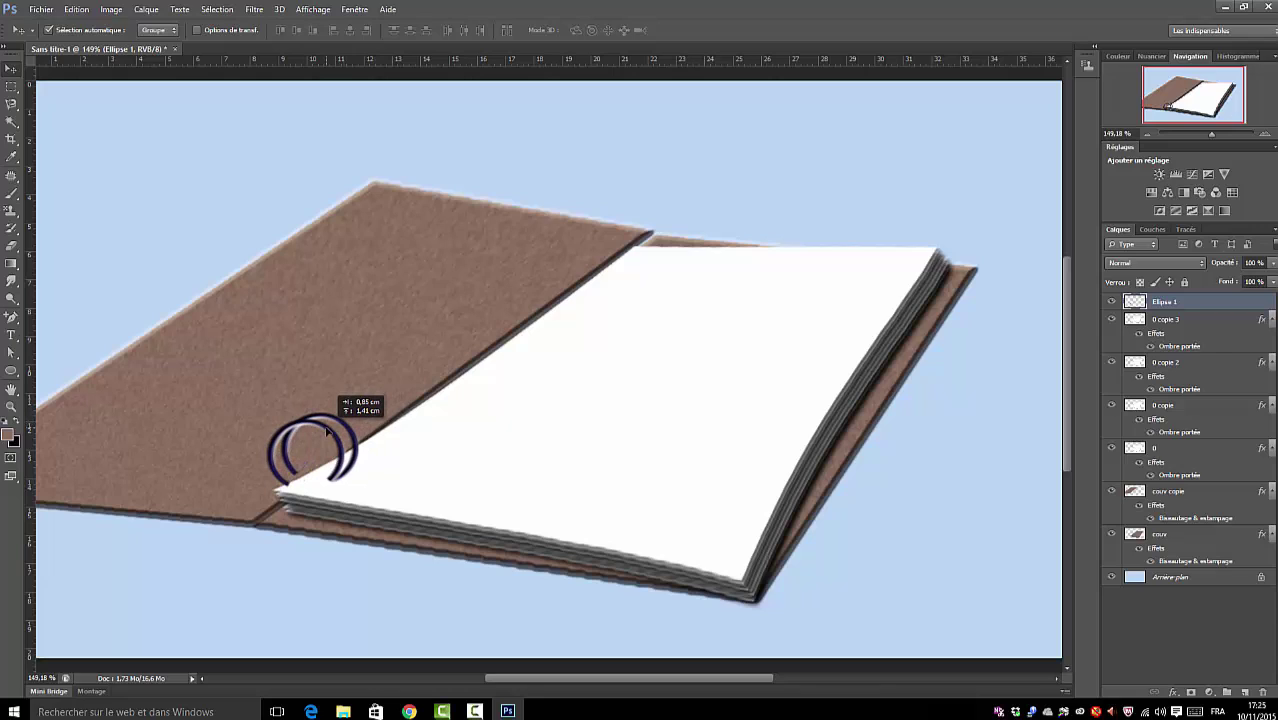
{"action": "left_click_drag", "start_coordinate": [327, 431], "coordinate": [327, 432]}
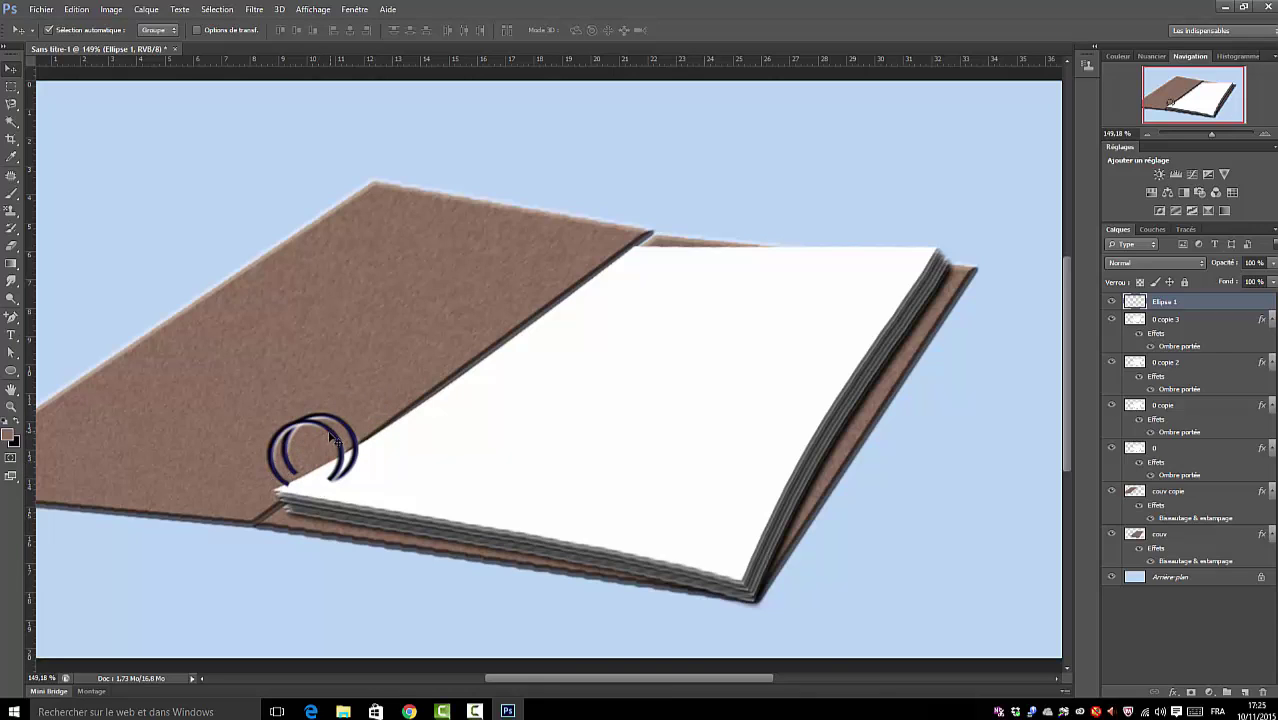
{"action": "left_click_drag", "start_coordinate": [331, 439], "coordinate": [343, 462]}
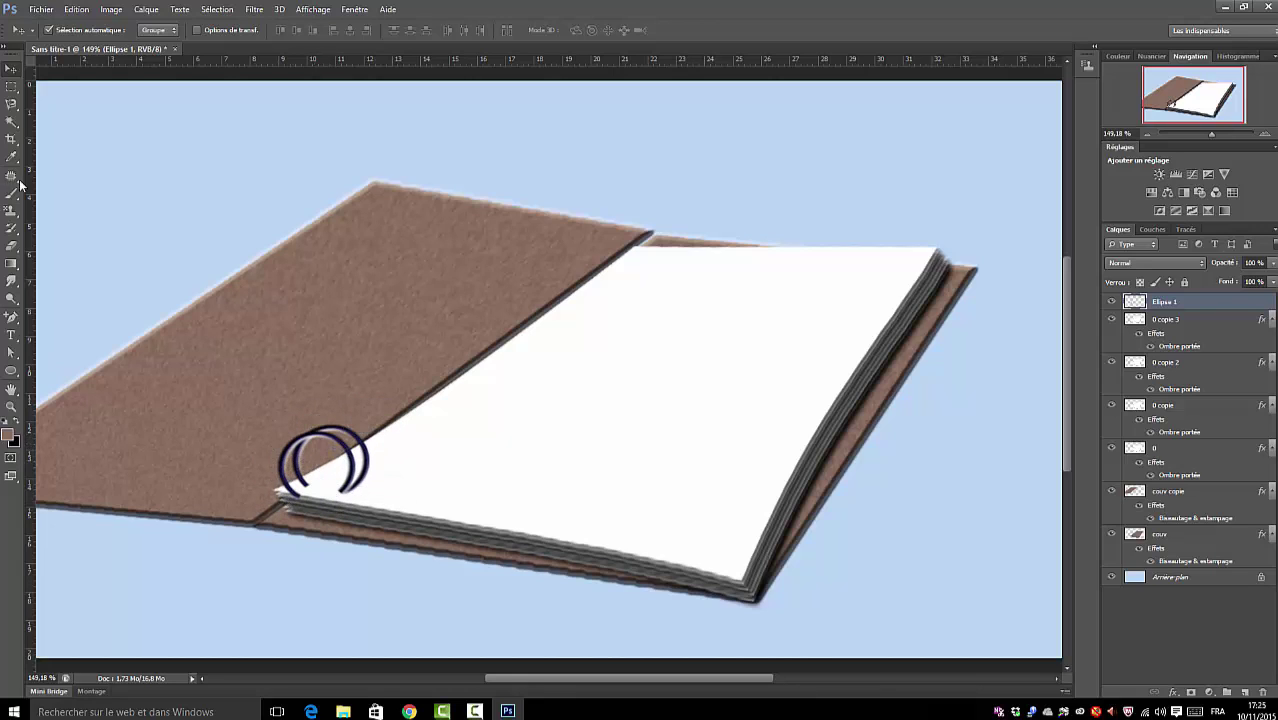
{"action": "left_click", "coordinate": [11, 245]}
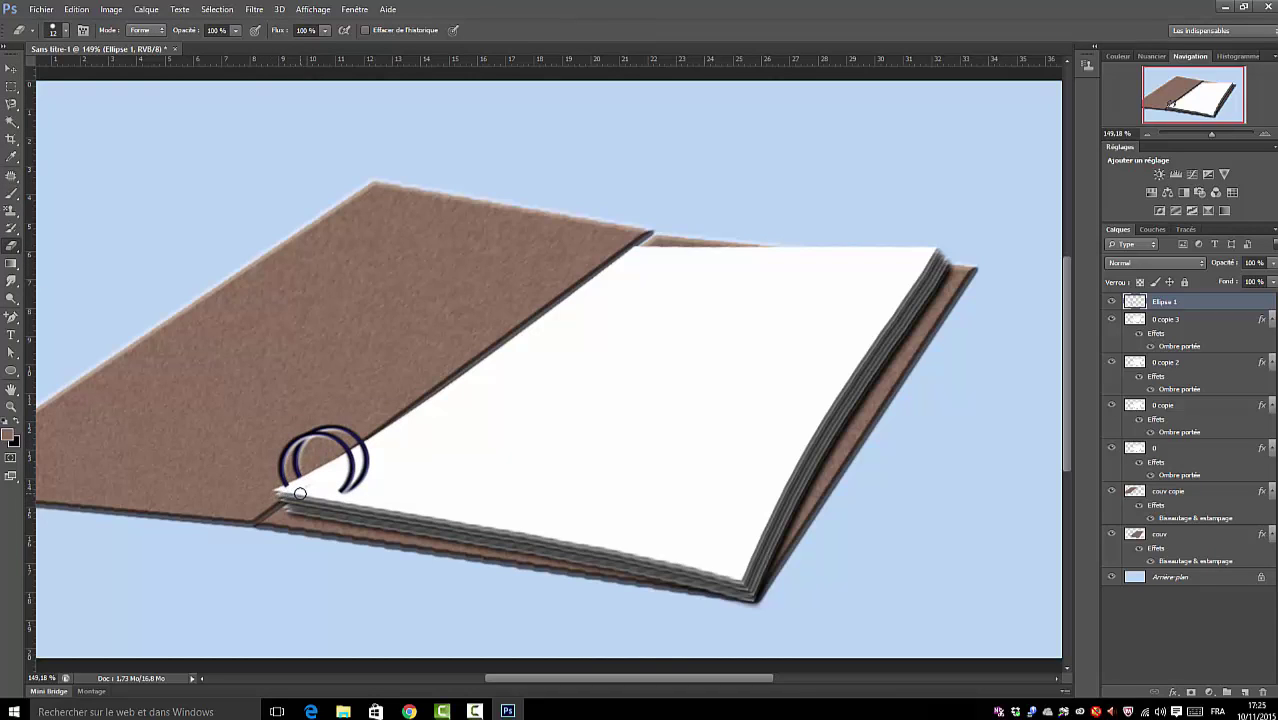
{"action": "left_click", "coordinate": [12, 68]}
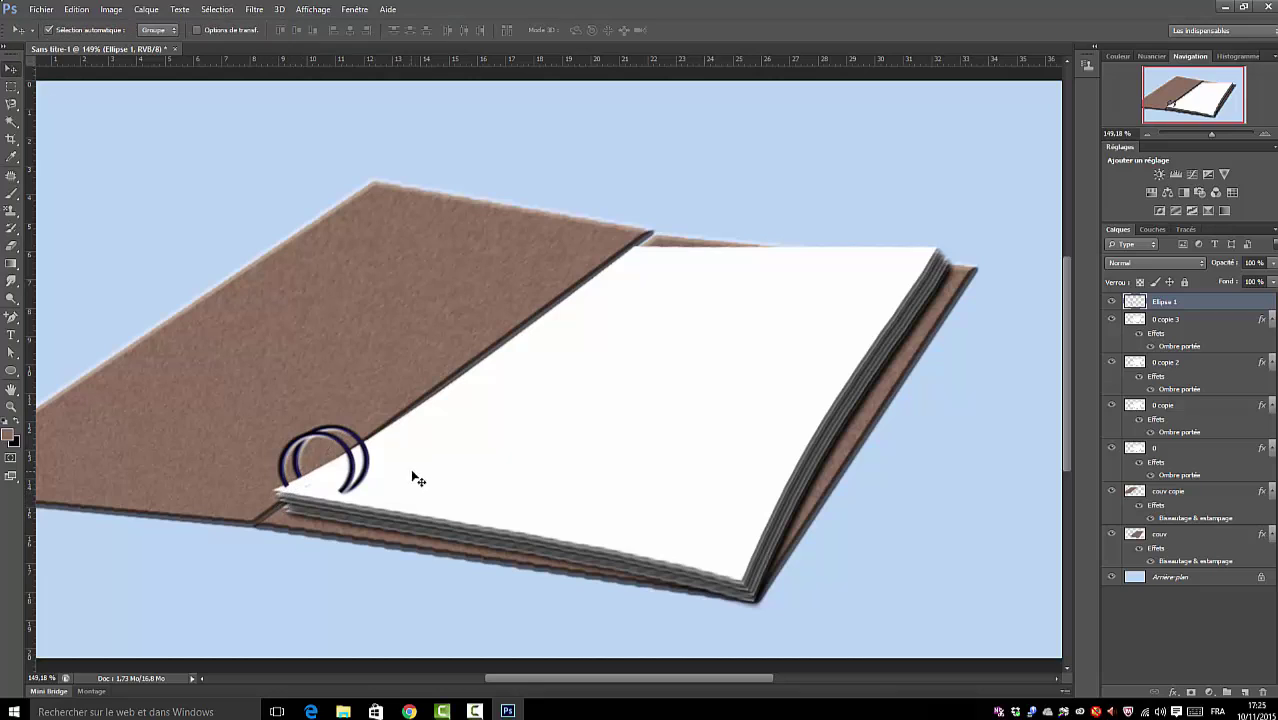
{"action": "mouse_move", "coordinate": [351, 455]}
{"action": "left_mouse_down"}
{"action": "mouse_move", "coordinate": [324, 452]}
{"action": "mouse_move", "coordinate": [340, 437]}
{"action": "left_mouse_up"}
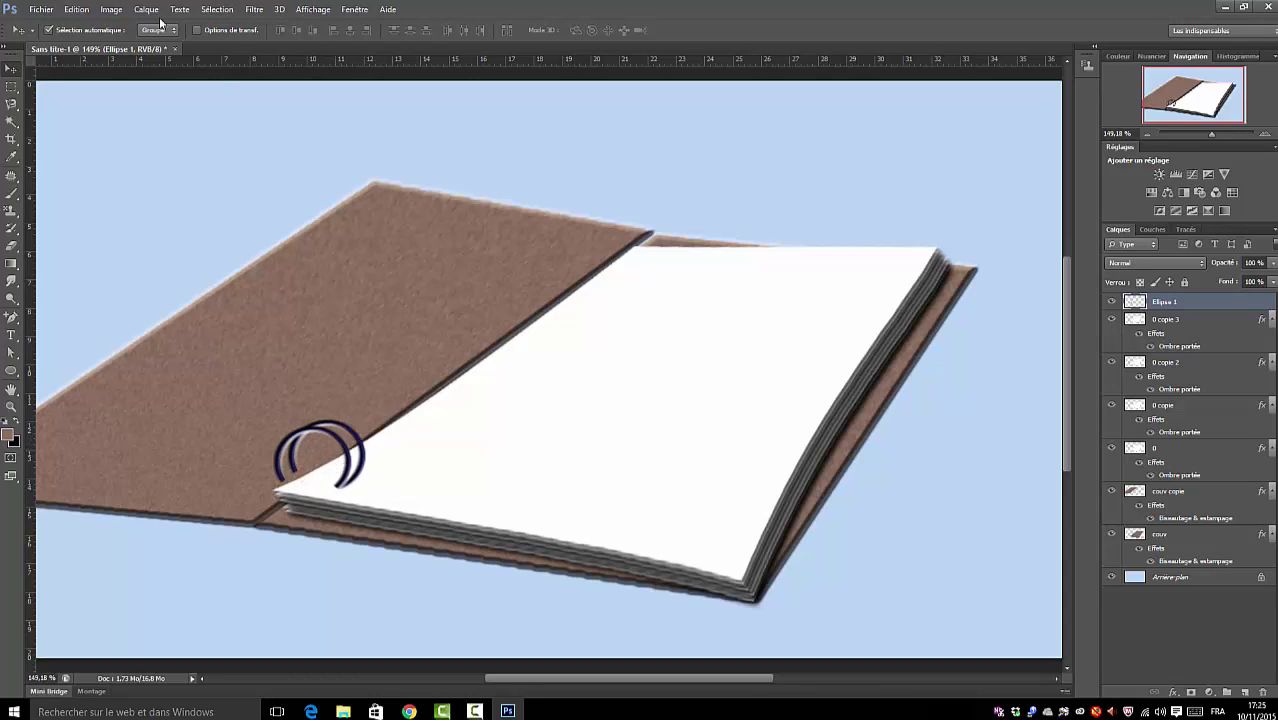
Step: Scale the rings down to about 72 % of their width and 52 % of their height, and nudge them up along the binding
{"action": "left_click", "coordinate": [76, 9]}
{"action": "left_click", "coordinate": [111, 261]}
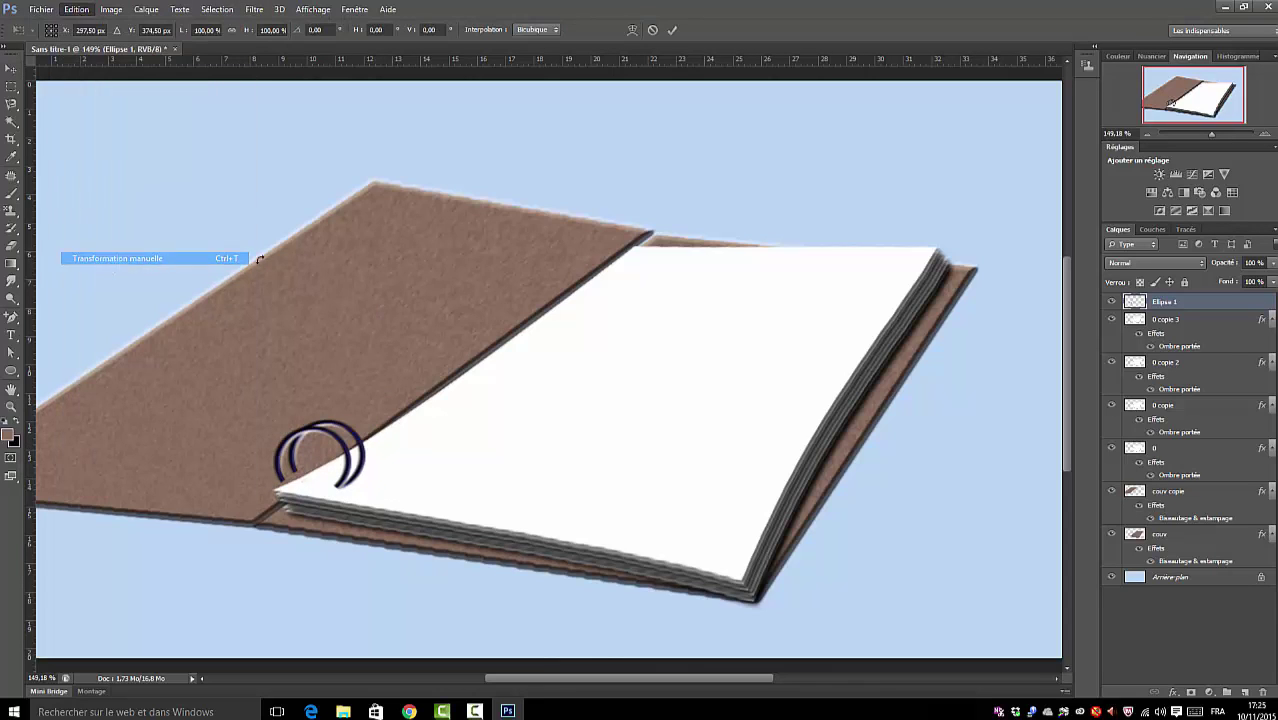
{"action": "left_click_drag", "start_coordinate": [370, 418], "coordinate": [342, 456]}
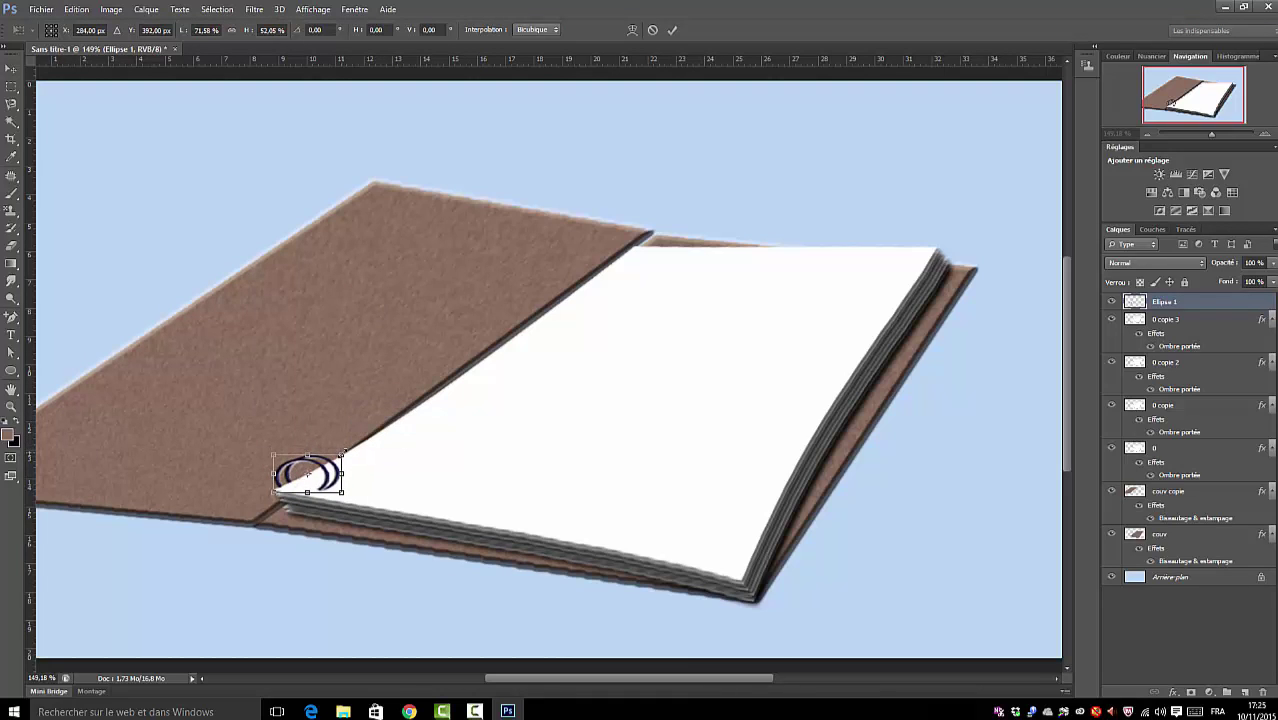
{"action": "left_click", "coordinate": [78, 9]}
{"action": "key", "text": "Escape"}
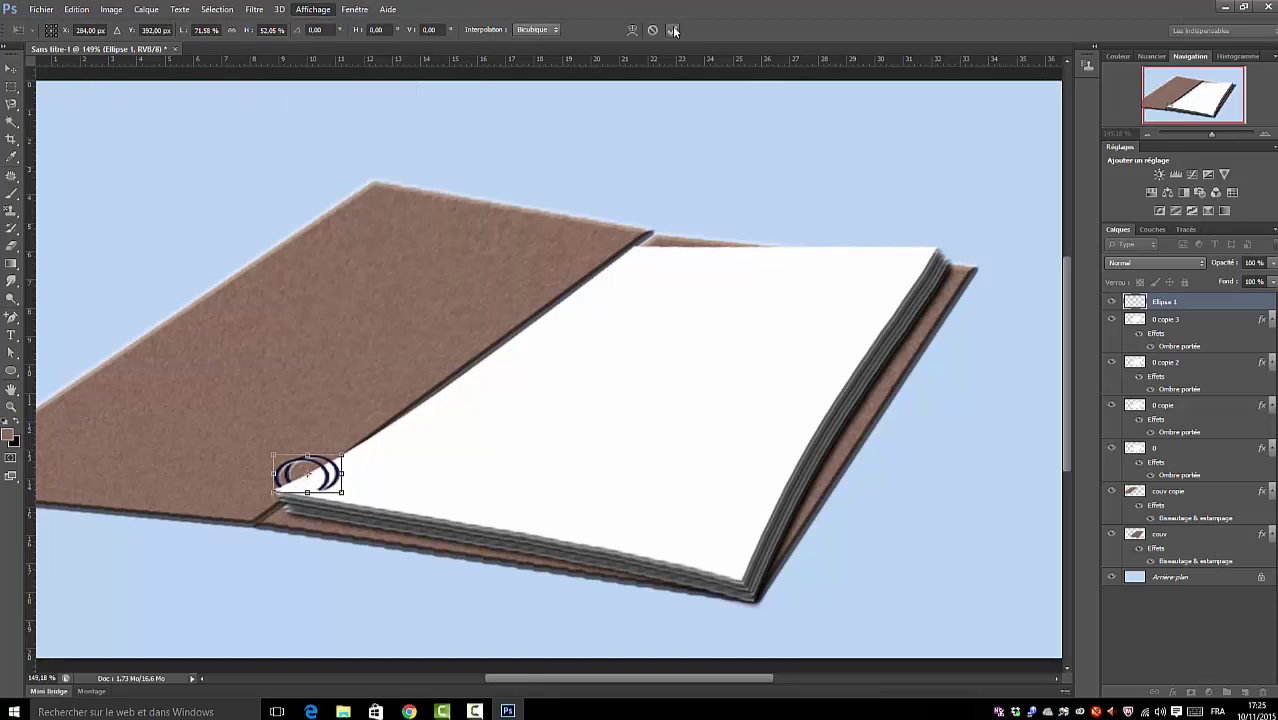
{"action": "key", "text": "Return"}
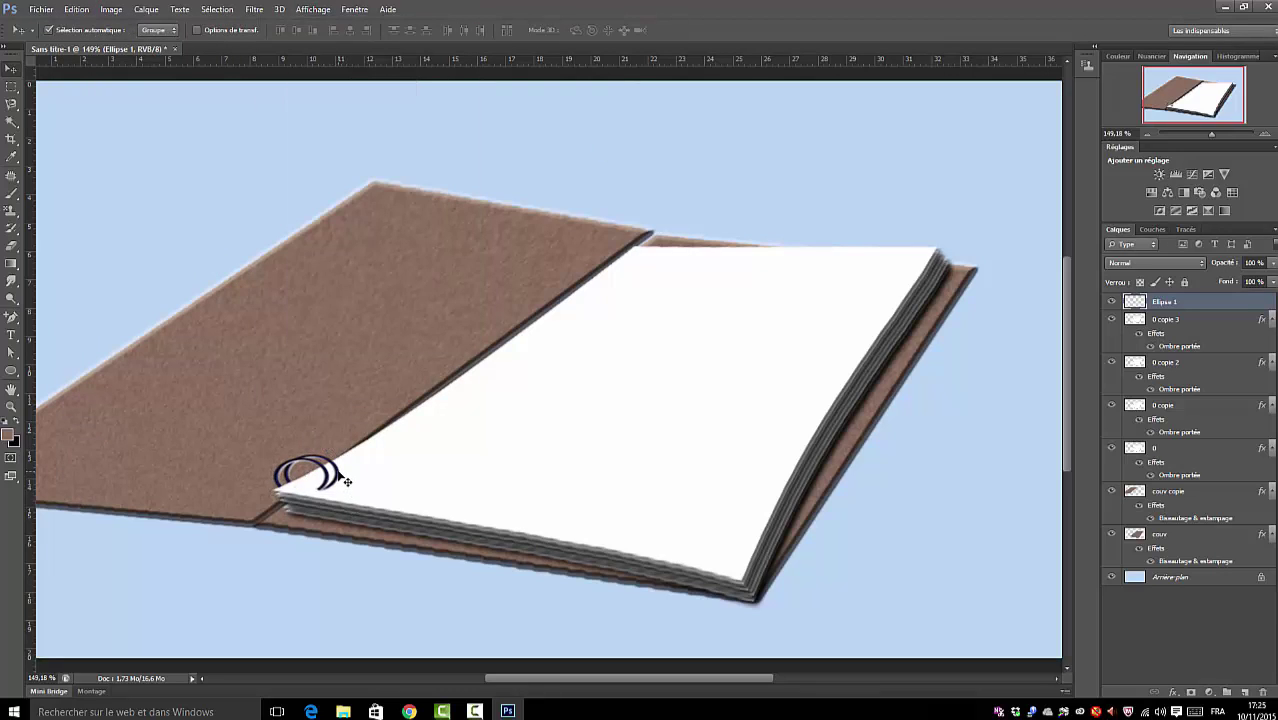
{"action": "mouse_move", "coordinate": [346, 481]}
{"action": "left_mouse_down"}
{"action": "mouse_move", "coordinate": [357, 456]}
{"action": "mouse_move", "coordinate": [359, 479]}
{"action": "mouse_move", "coordinate": [354, 451]}
{"action": "mouse_move", "coordinate": [351, 465]}
{"action": "left_mouse_up"}
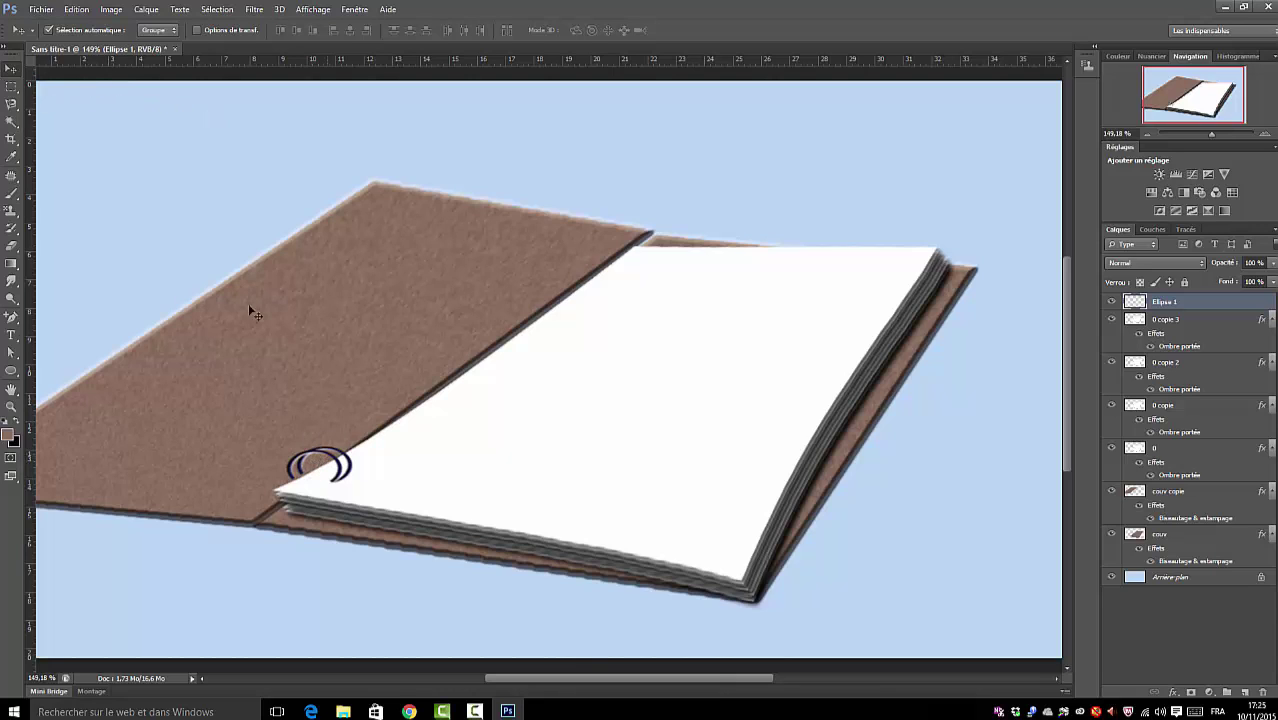
{"action": "left_click", "coordinate": [78, 10]}
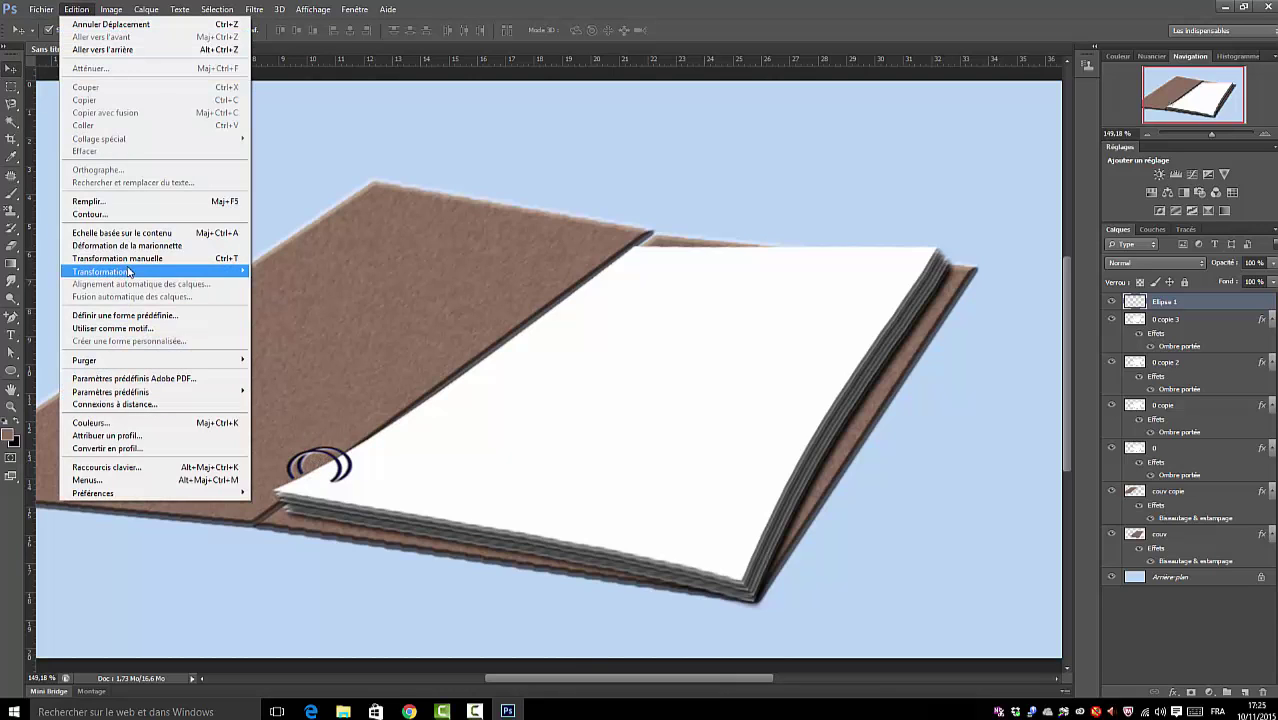
{"action": "mouse_move", "coordinate": [129, 271]}
{"action": "left_click", "coordinate": [311, 315]}
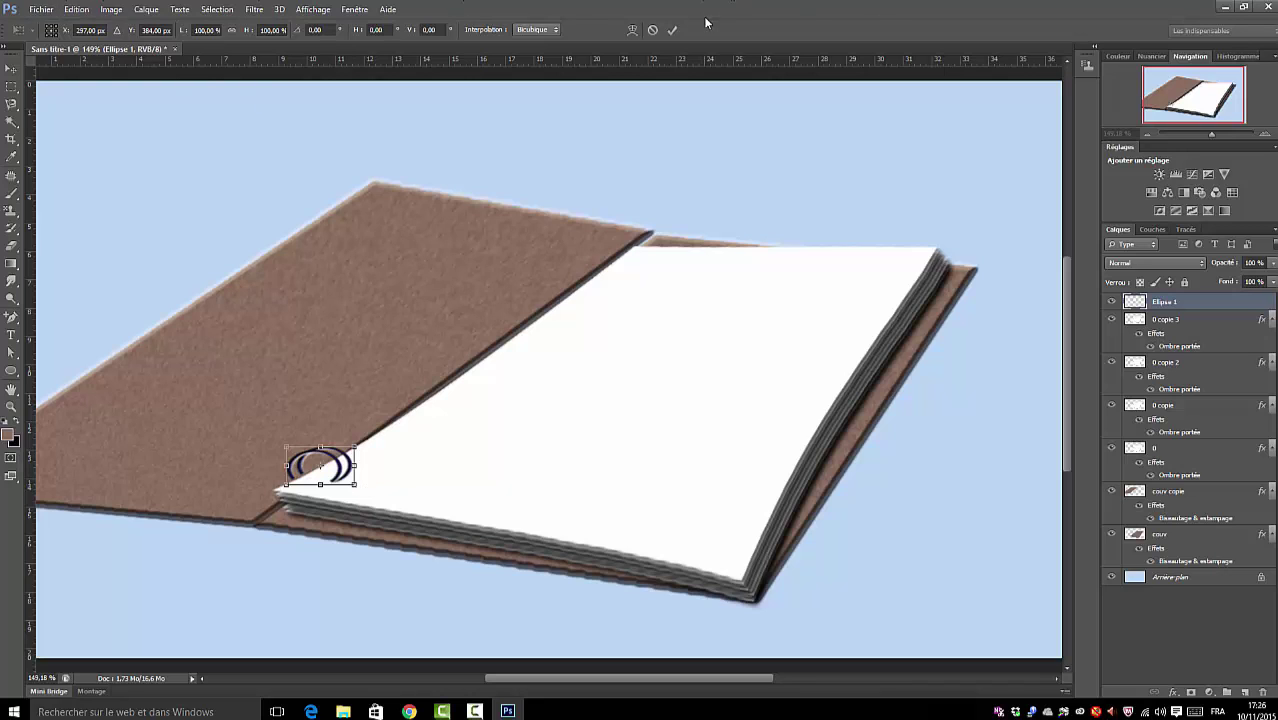
{"action": "left_click", "coordinate": [653, 33]}
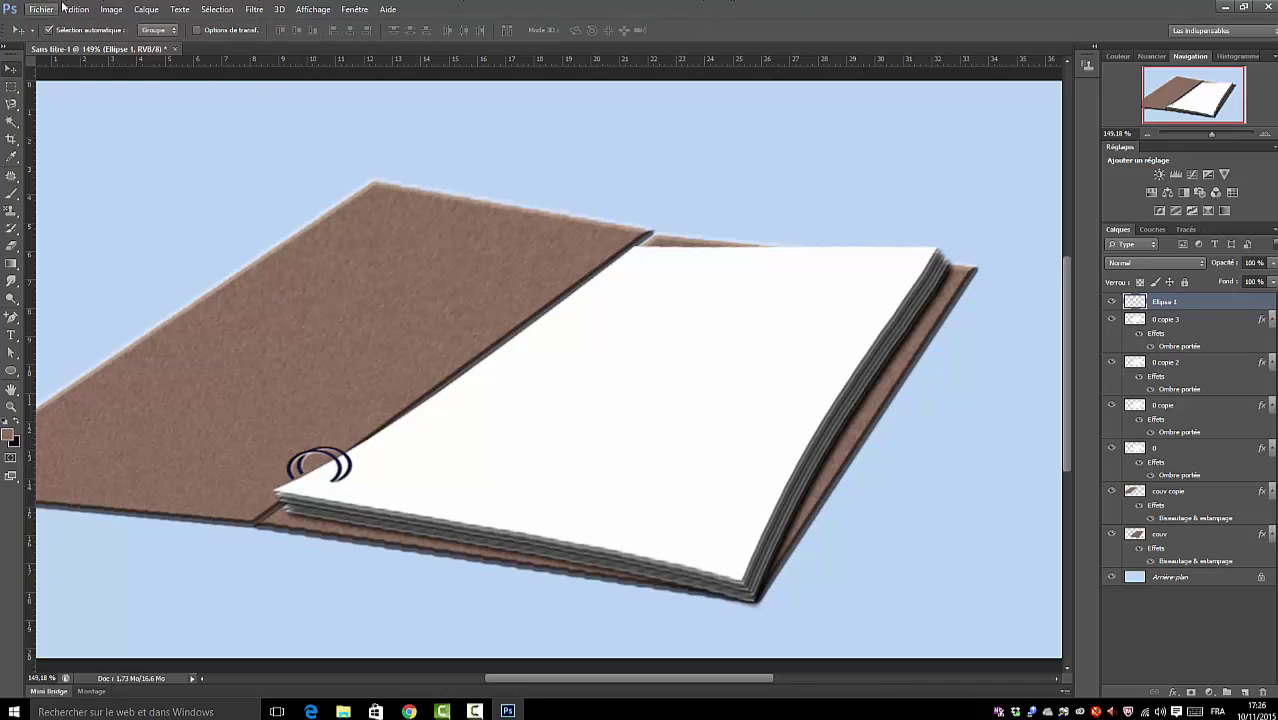
Step: Rotate the rings by about -10.4° with a free transformation and shift them slightly to follow the binding edge
{"action": "left_click", "coordinate": [76, 9]}
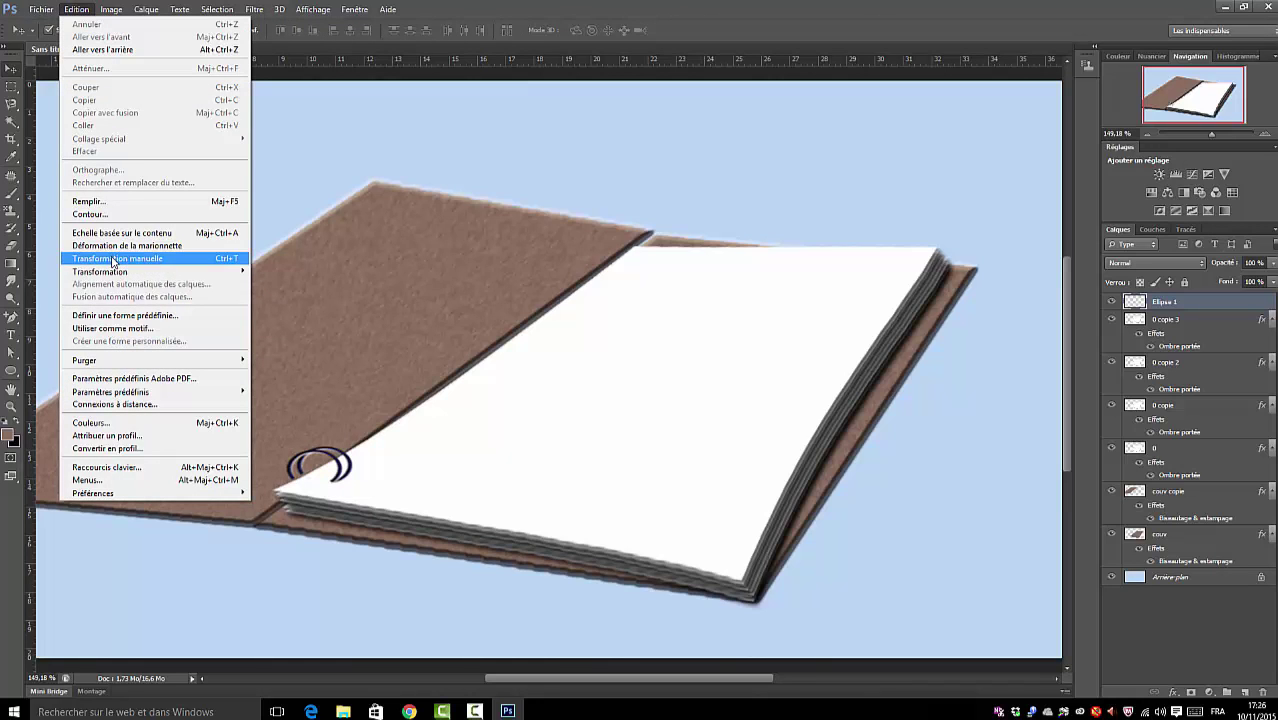
{"action": "left_click", "coordinate": [114, 259]}
{"action": "left_click_drag", "start_coordinate": [376, 438], "coordinate": [369, 428]}
{"action": "mouse_move", "coordinate": [320, 466]}
{"action": "left_mouse_down"}
{"action": "mouse_move", "coordinate": [301, 474]}
{"action": "mouse_move", "coordinate": [315, 457]}
{"action": "mouse_move", "coordinate": [317, 488]}
{"action": "mouse_move", "coordinate": [306, 474]}
{"action": "mouse_move", "coordinate": [326, 436]}
{"action": "mouse_move", "coordinate": [324, 462]}
{"action": "left_mouse_up"}
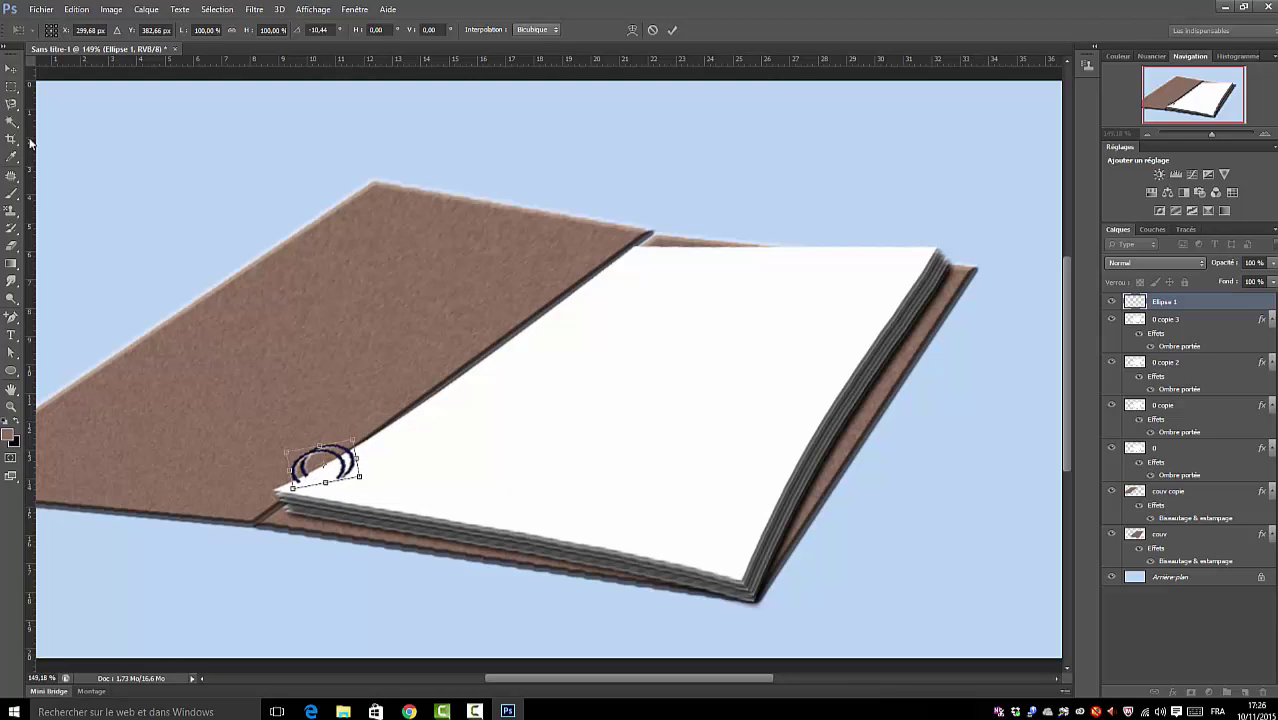
Step: Erase the lower tips of the rotated rings and move the rings onto the front corner of the binding
{"action": "left_click", "coordinate": [11, 246]}
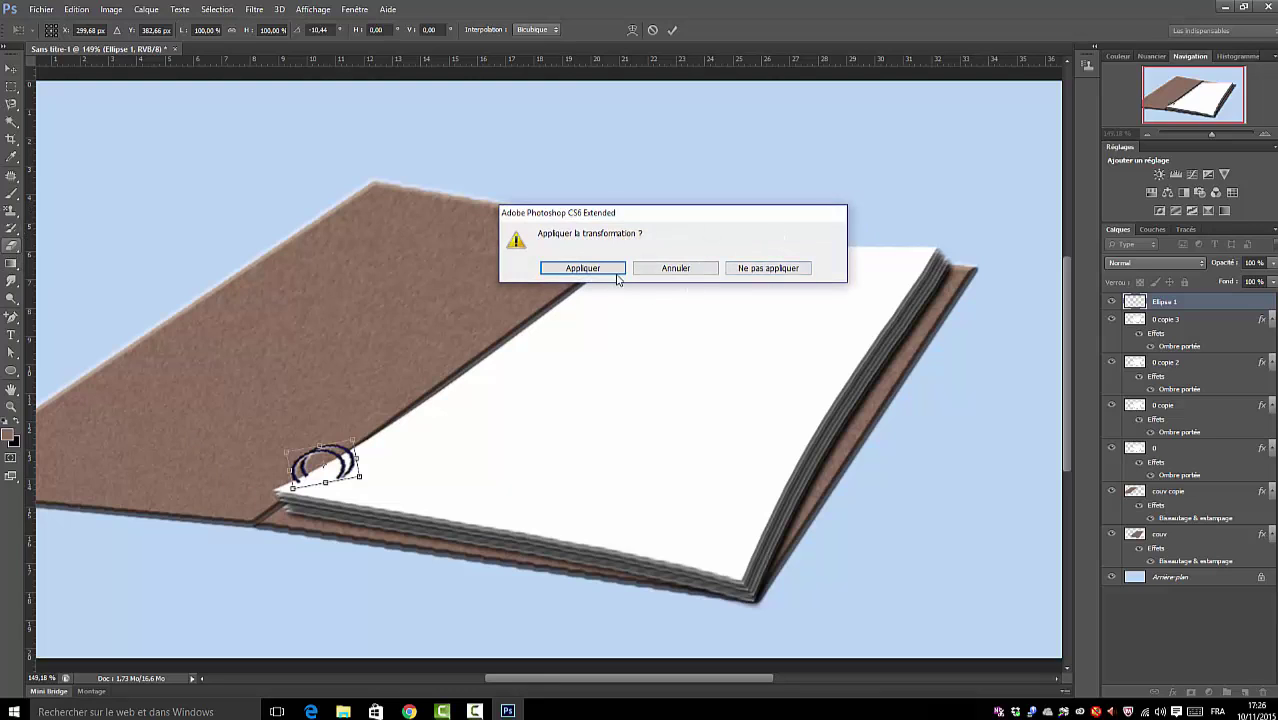
{"action": "left_click", "coordinate": [556, 271]}
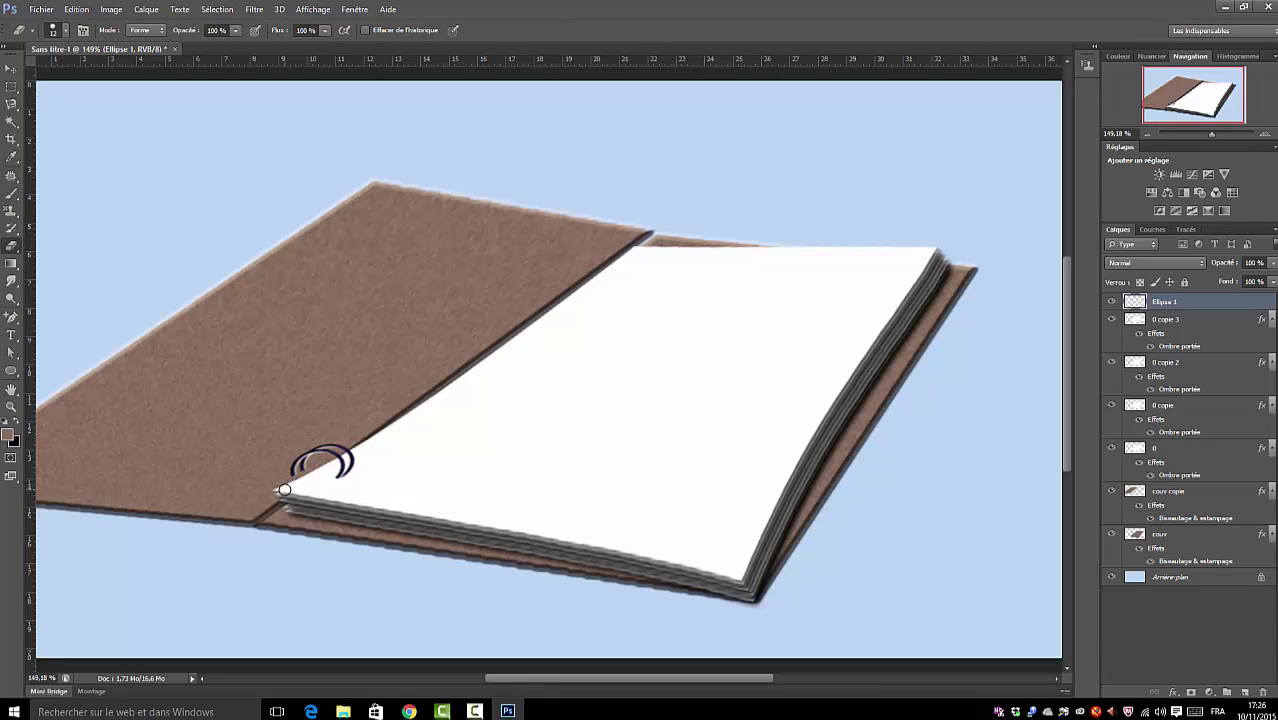
{"action": "left_click", "coordinate": [11, 68]}
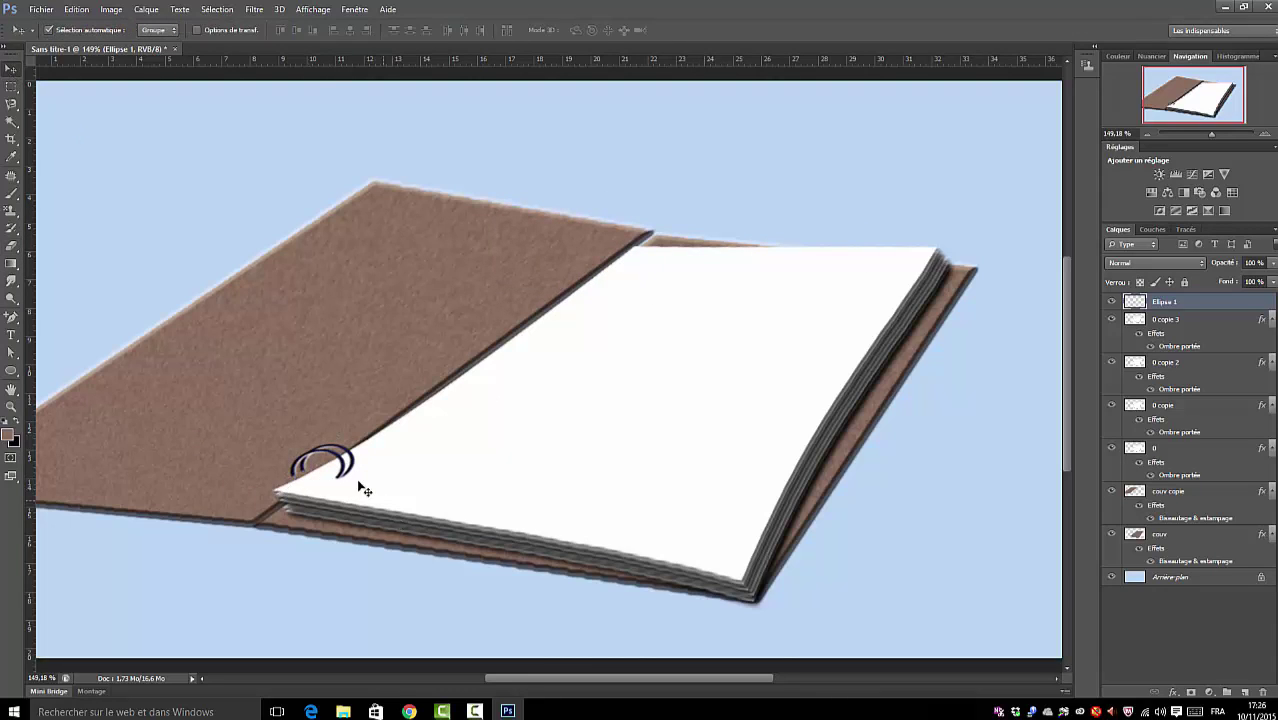
{"action": "left_click_drag", "start_coordinate": [338, 458], "coordinate": [318, 467]}
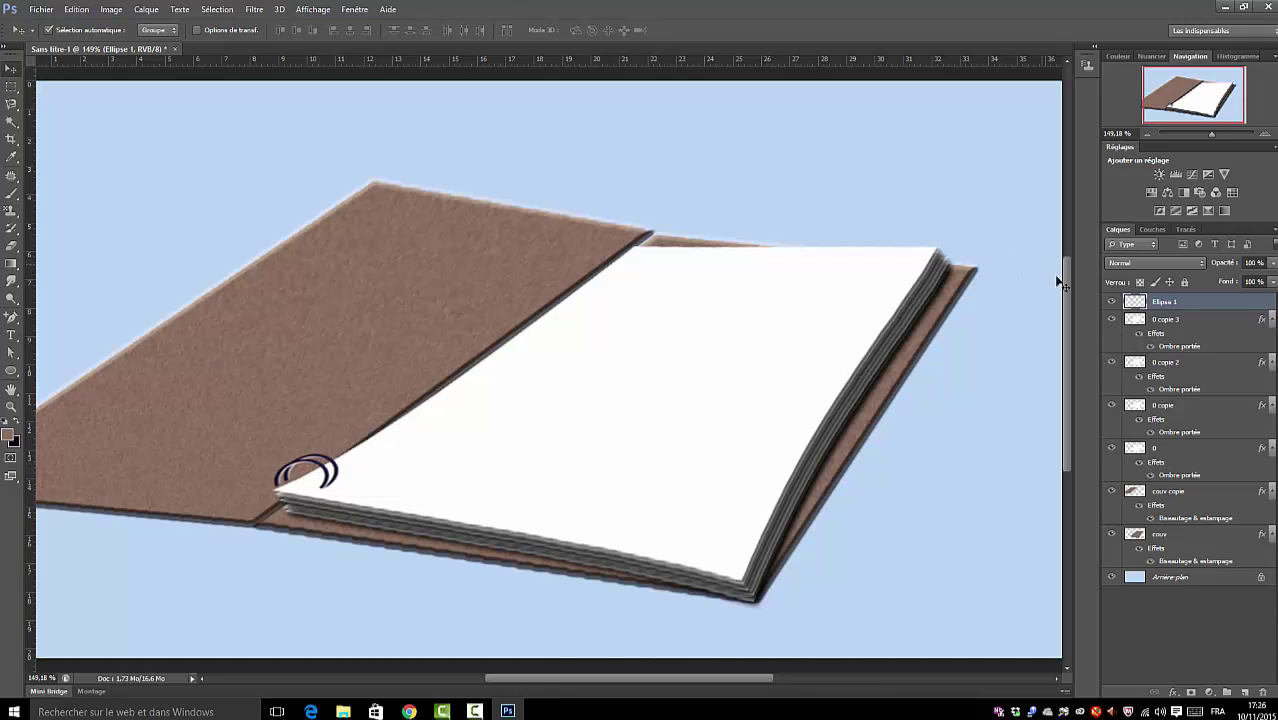
Step: Duplicate the Ellipse 1 rings twice and space the two copies up along the binding edge behind the first pair
{"action": "left_click_drag", "start_coordinate": [1211, 133], "coordinate": [1207, 137]}
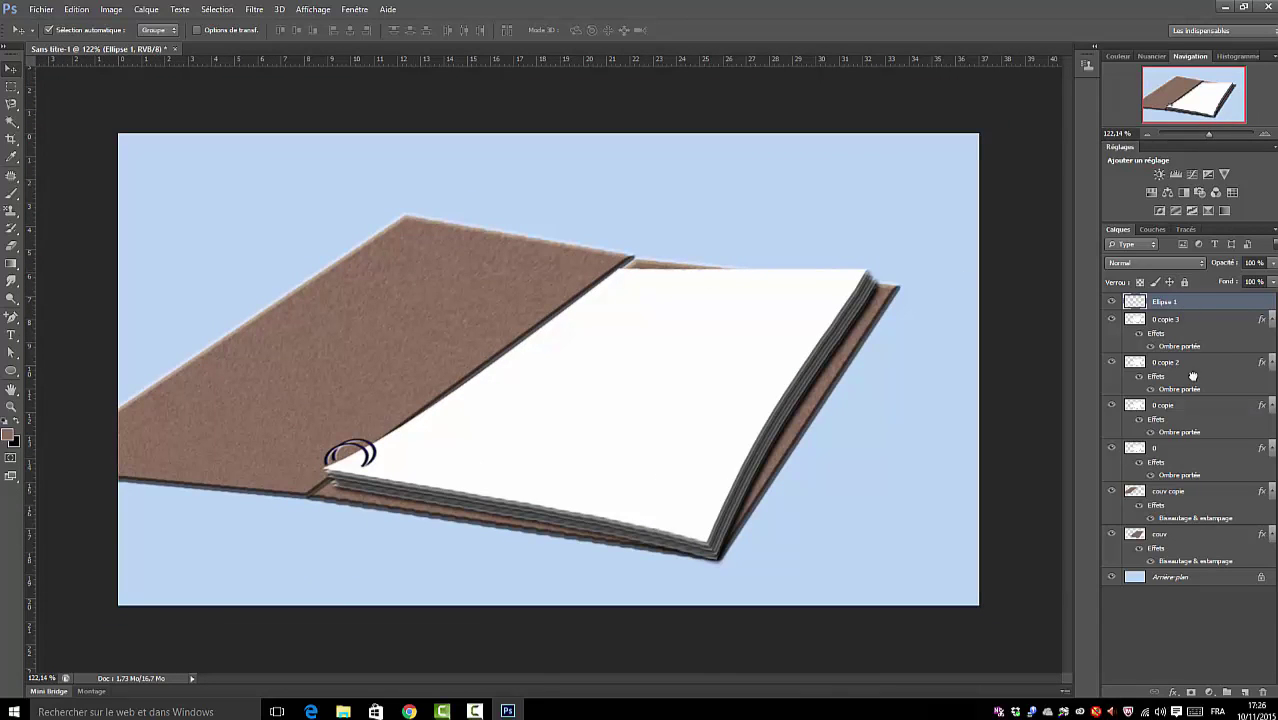
{"action": "left_click_drag", "start_coordinate": [1193, 375], "coordinate": [1245, 692]}
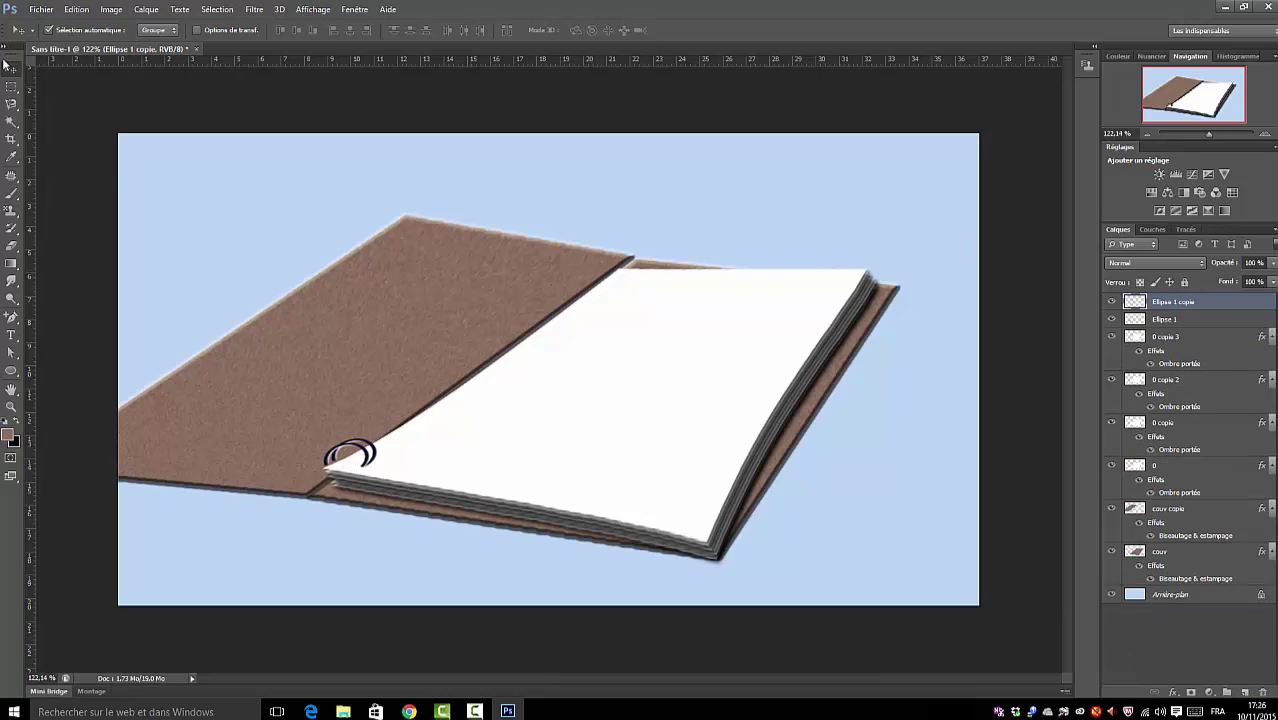
{"action": "left_click_drag", "start_coordinate": [376, 452], "coordinate": [416, 420]}
{"action": "key", "text": "ctrl+j"}
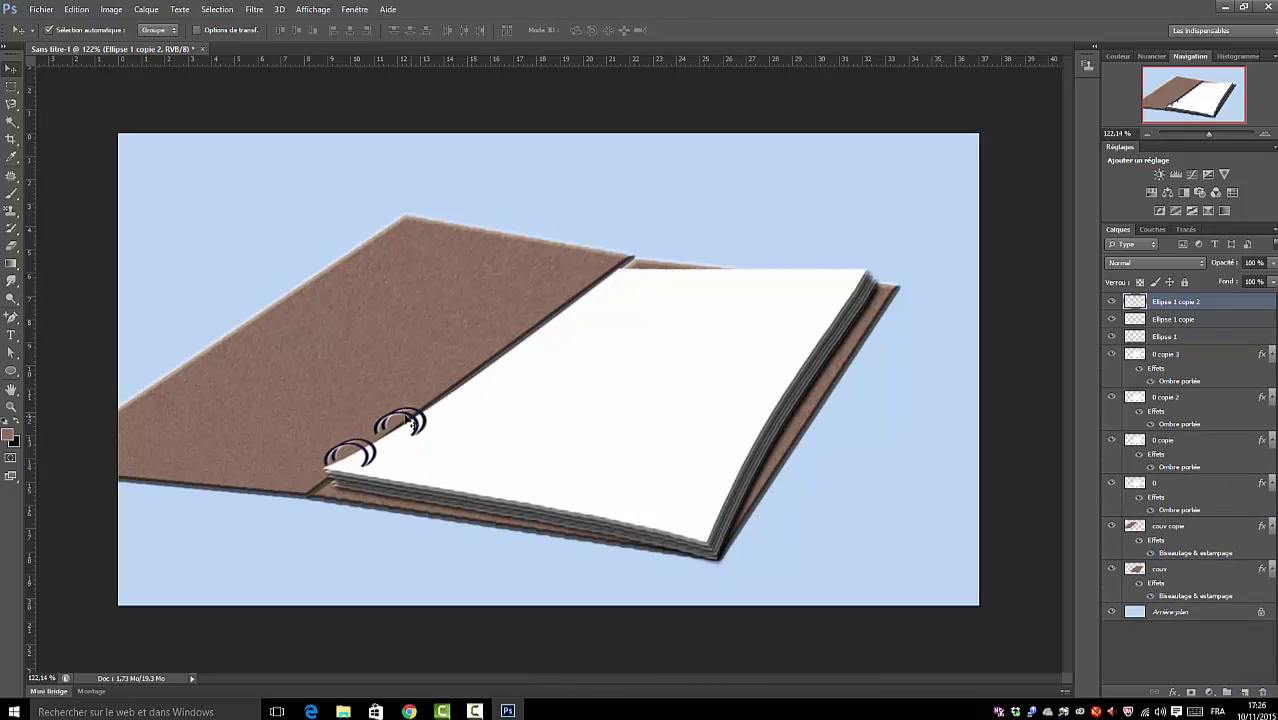
{"action": "left_click_drag", "start_coordinate": [424, 419], "coordinate": [466, 389]}
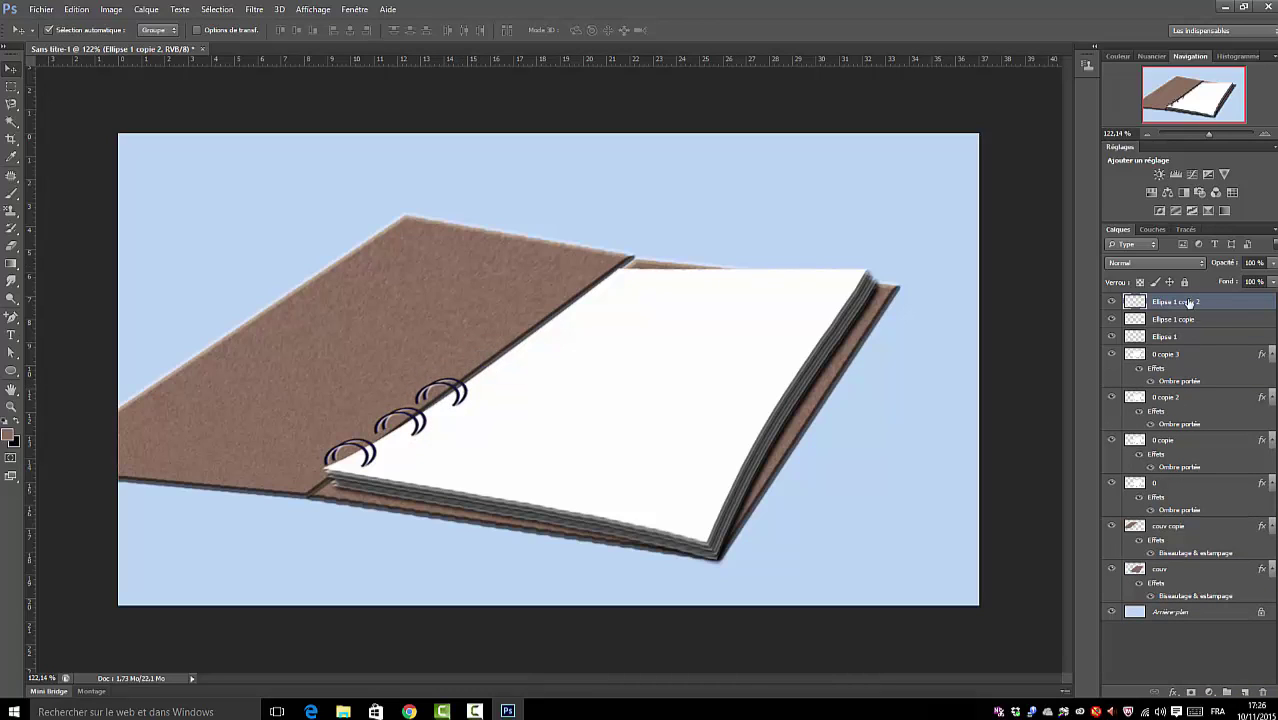
Step: Duplicate the rings from Ellipse 1 copie 2 two more times, placing each copy farther up the binding at even spacing
{"action": "left_click_drag", "start_coordinate": [1188, 304], "coordinate": [1245, 693]}
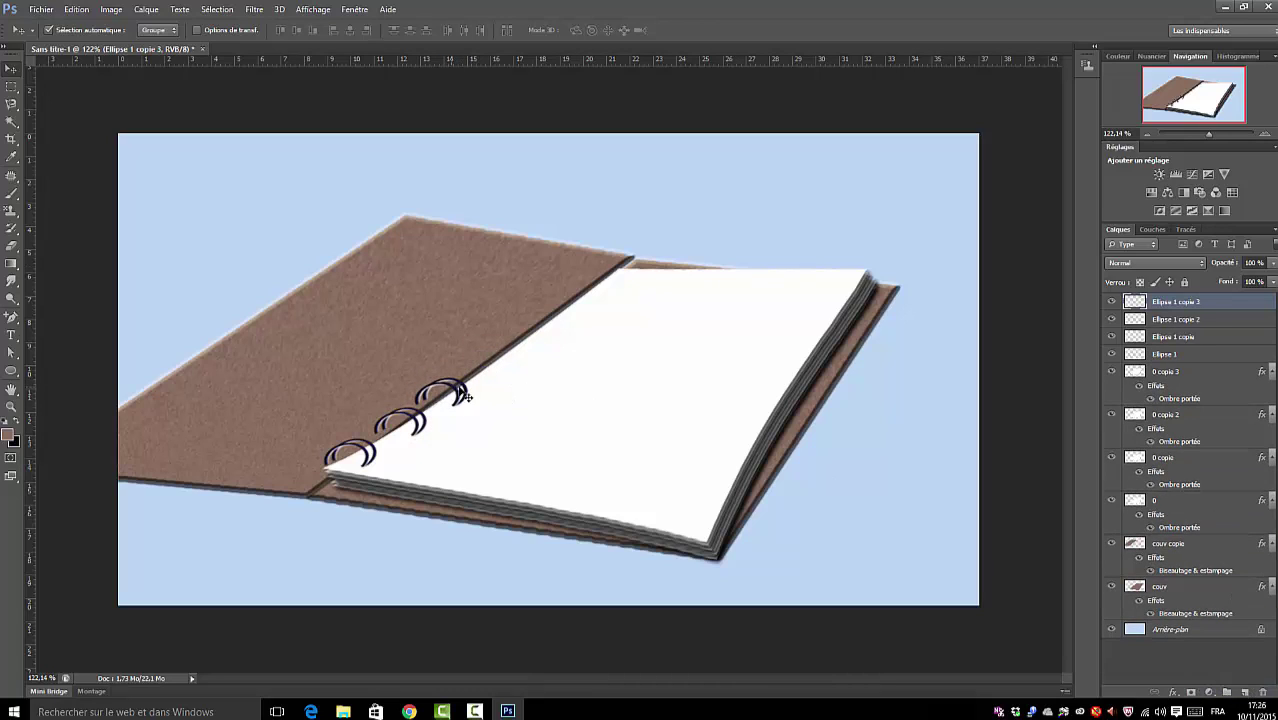
{"action": "left_click_drag", "start_coordinate": [466, 397], "coordinate": [507, 346]}
{"action": "left_click_drag", "start_coordinate": [1200, 309], "coordinate": [1245, 693]}
{"action": "left_click_drag", "start_coordinate": [509, 358], "coordinate": [567, 321]}
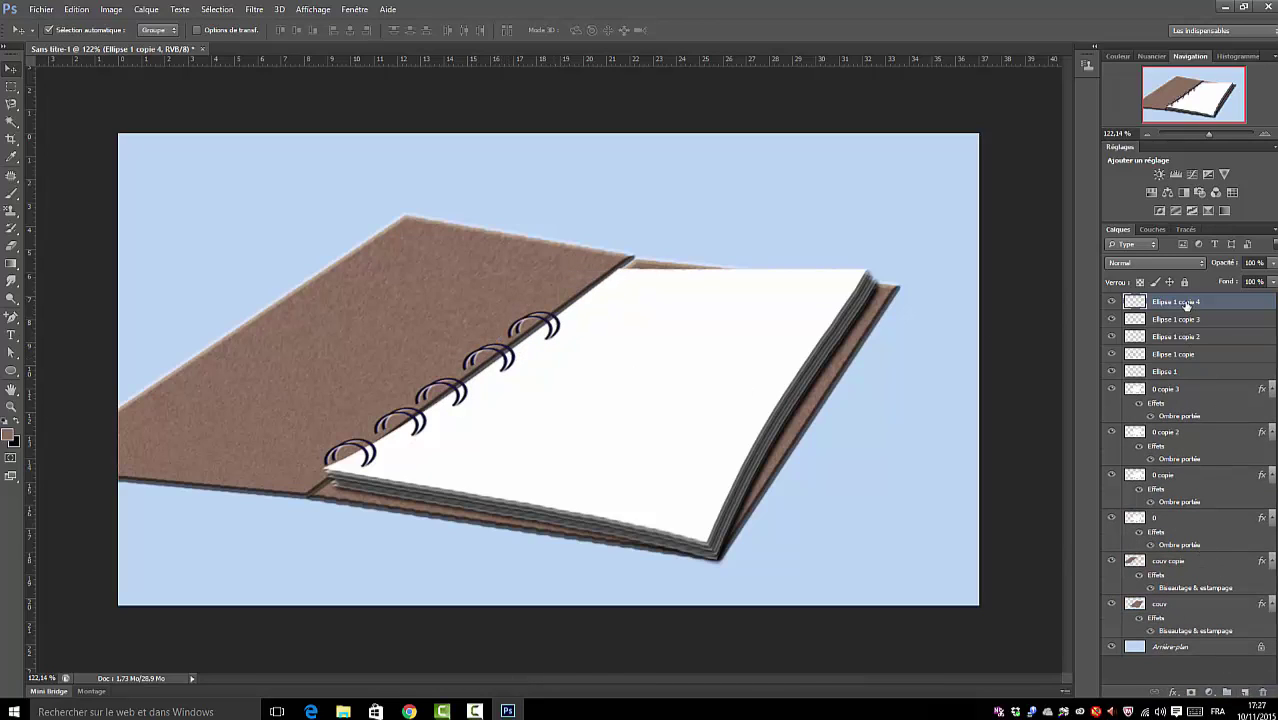
Step: Add two more ring copies from Ellipse 1 copie 4 to complete the binding up to its far end
{"action": "left_click_drag", "start_coordinate": [1187, 305], "coordinate": [1245, 692]}
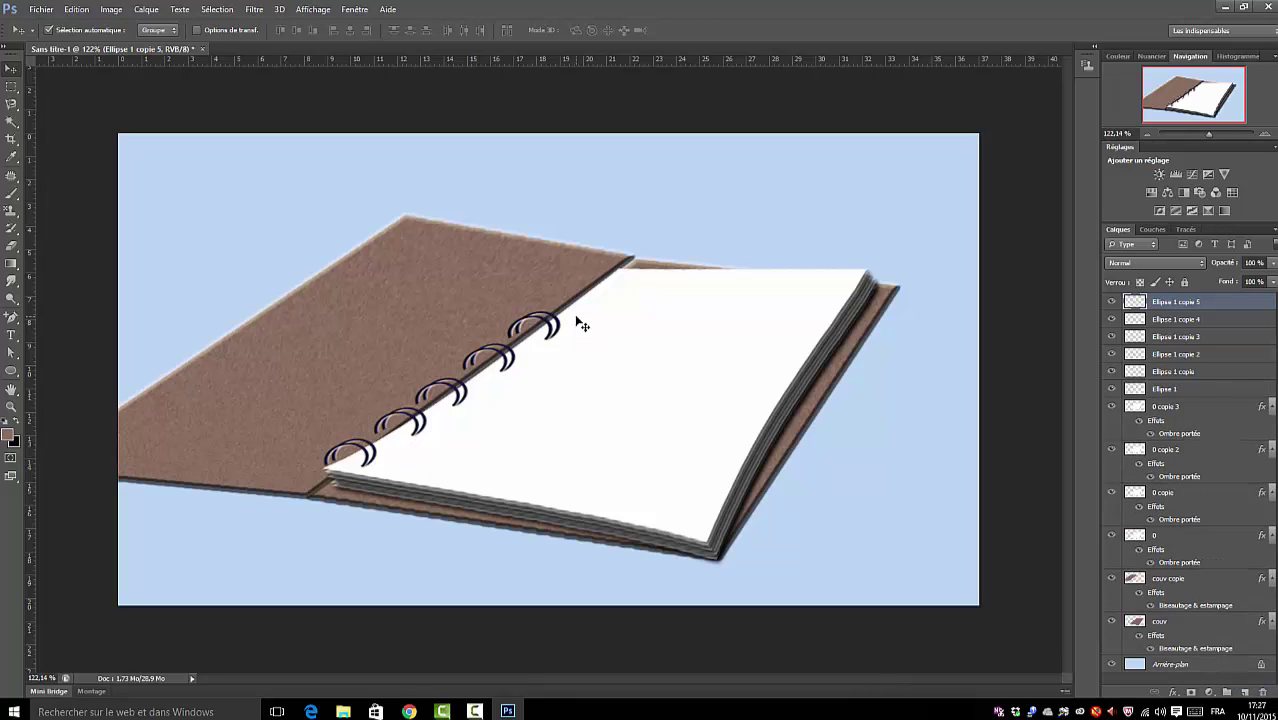
{"action": "left_click_drag", "start_coordinate": [550, 326], "coordinate": [597, 296]}
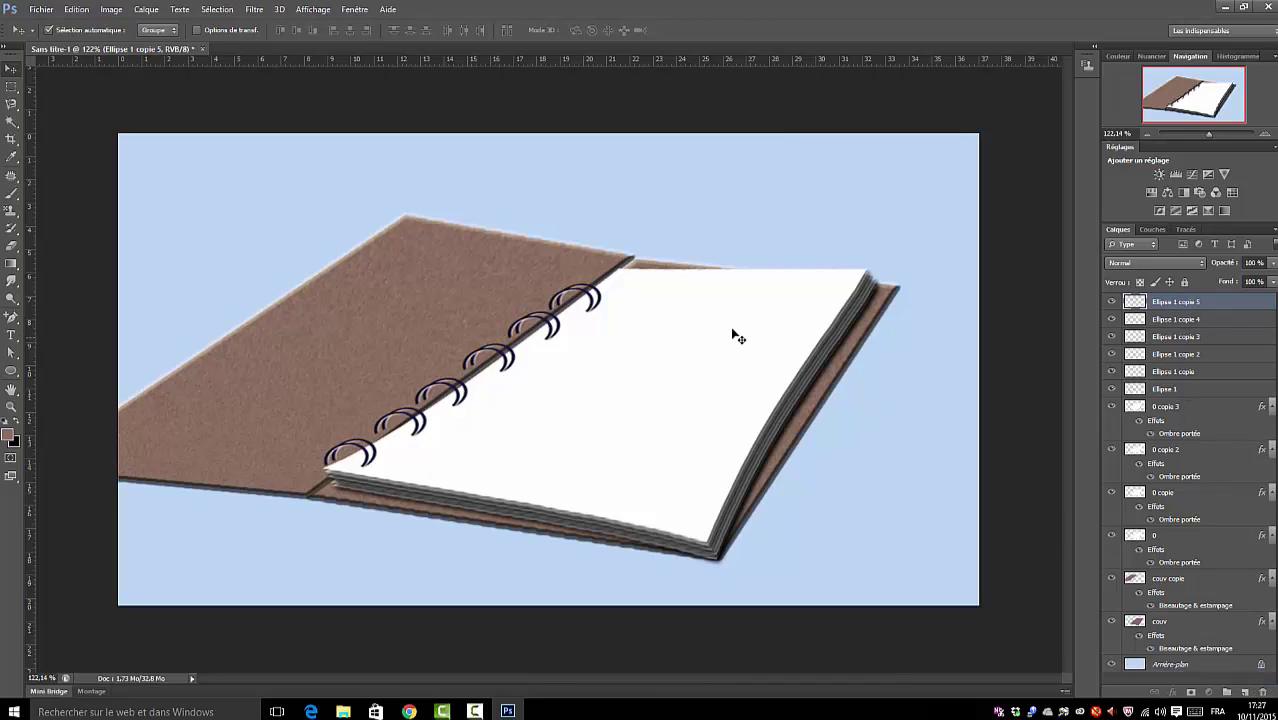
{"action": "left_click_drag", "start_coordinate": [614, 294], "coordinate": [602, 265]}
{"action": "left_click_drag", "start_coordinate": [1181, 306], "coordinate": [1244, 692]}
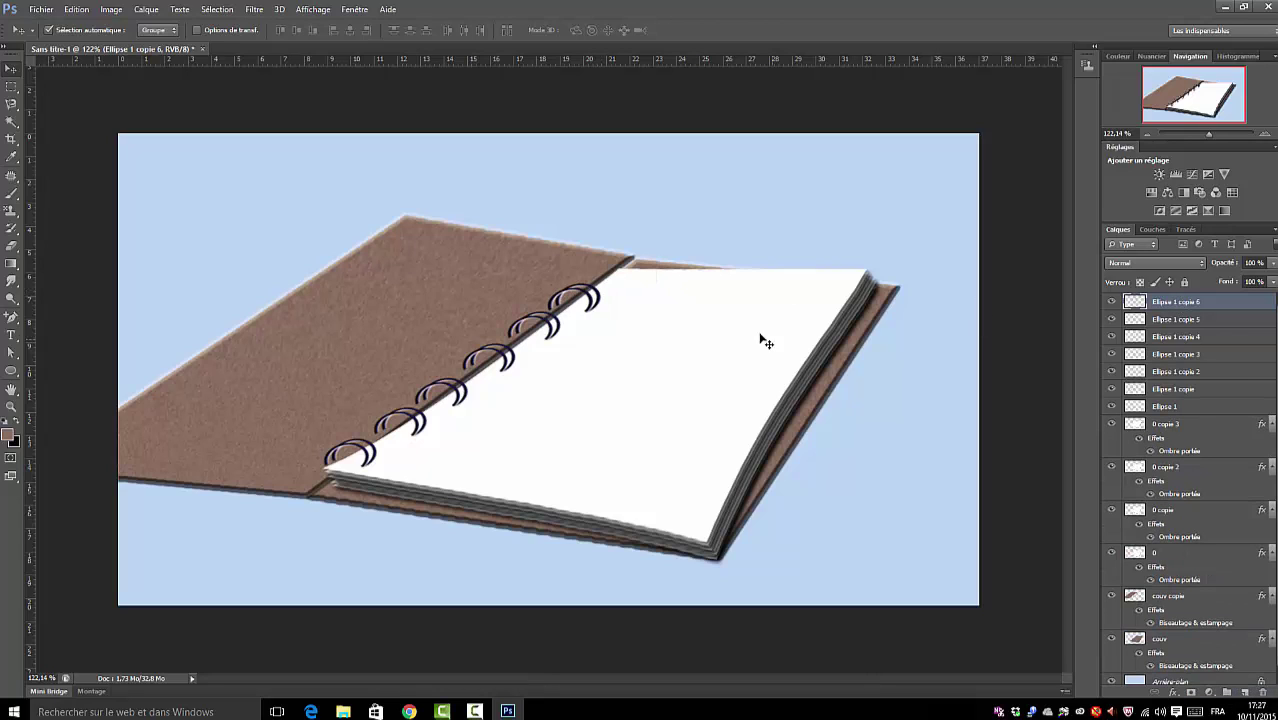
{"action": "left_click_drag", "start_coordinate": [601, 293], "coordinate": [636, 266]}
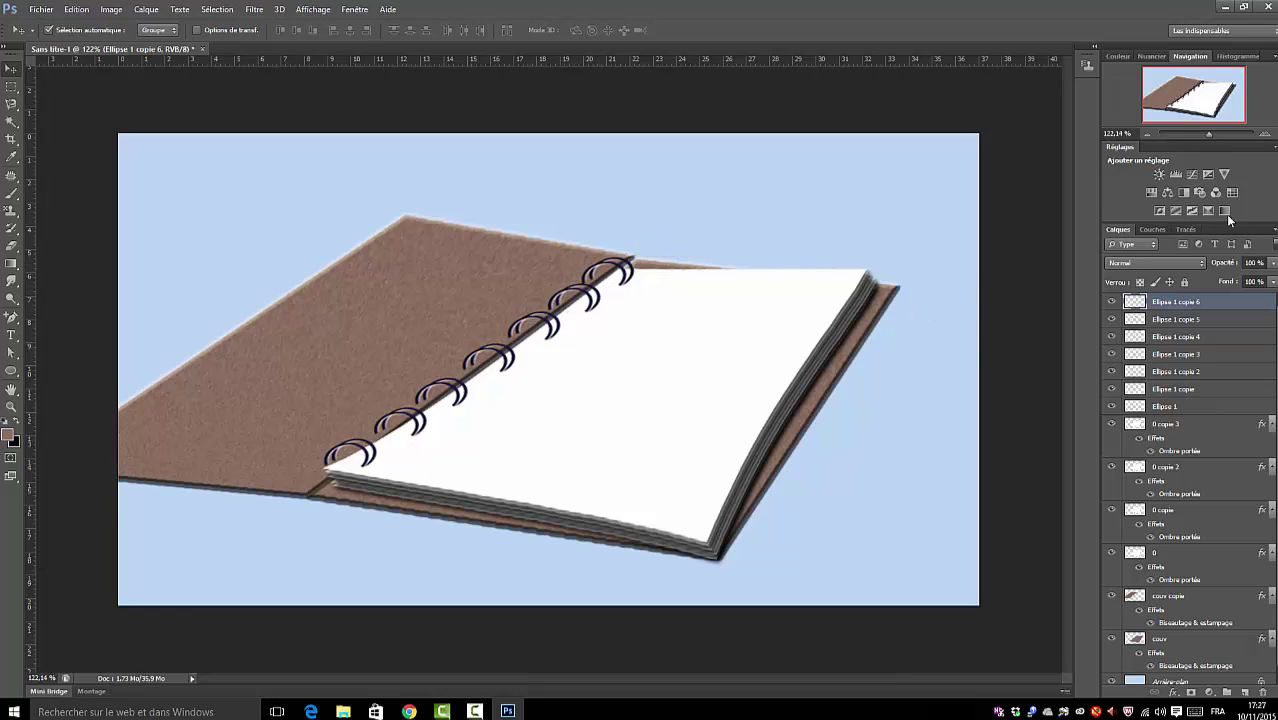
Step: Merge Ellipse 1 and all its ring copies into a single layer
{"action": "mouse_move", "coordinate": [1208, 137]}
{"action": "left_mouse_down"}
{"action": "mouse_move", "coordinate": [1195, 137]}
{"action": "mouse_move", "coordinate": [1206, 138]}
{"action": "left_mouse_up"}
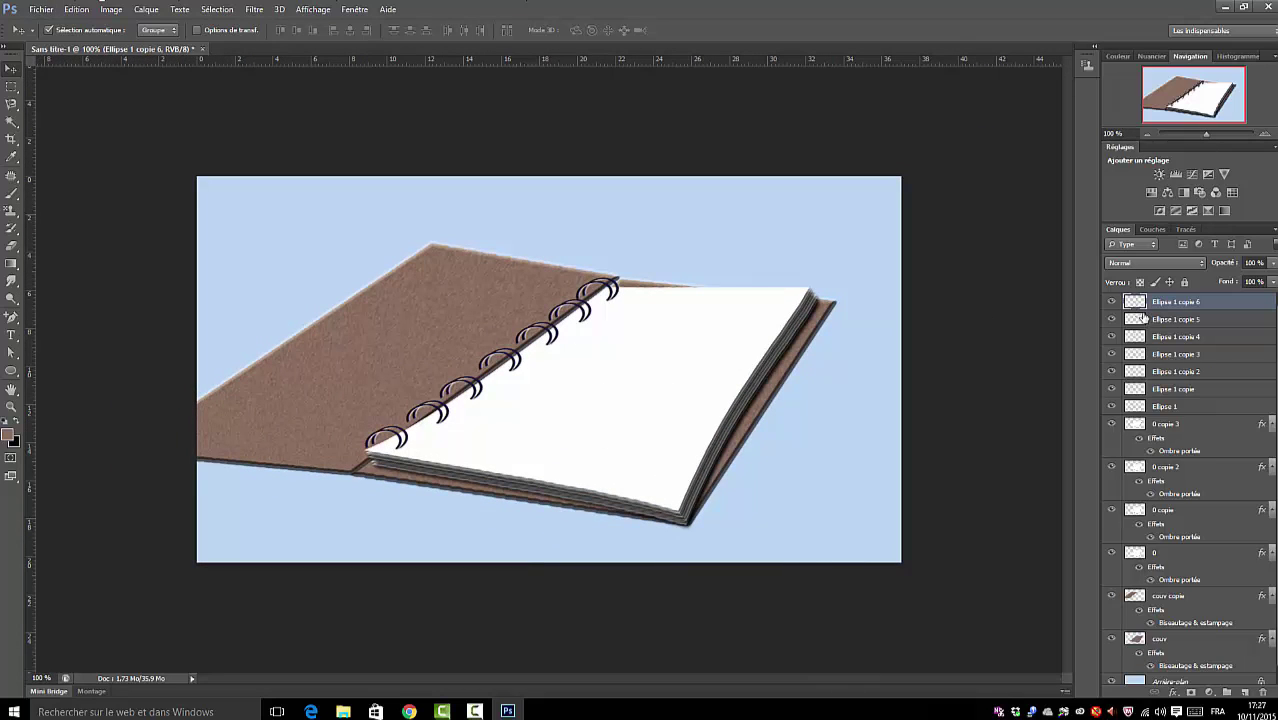
{"action": "left_click", "coordinate": [1179, 410], "text": "shift"}
{"action": "right_click", "coordinate": [1179, 406]}
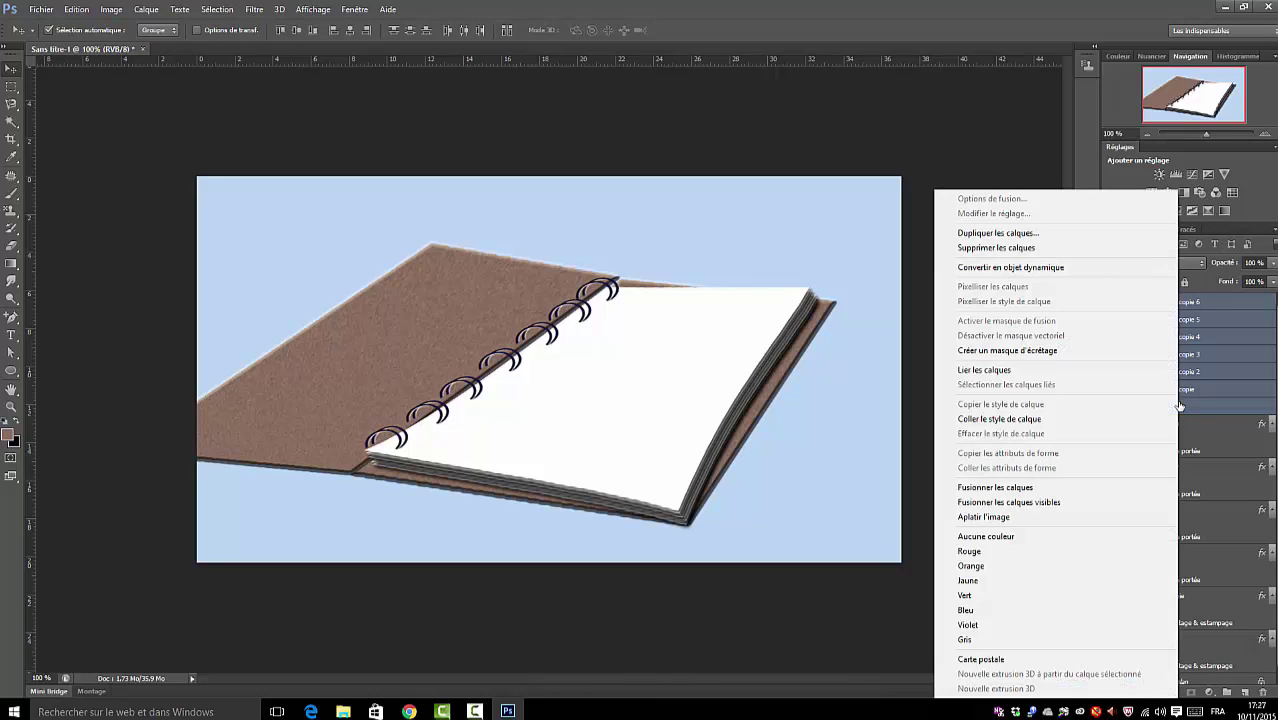
{"action": "left_click", "coordinate": [985, 487]}
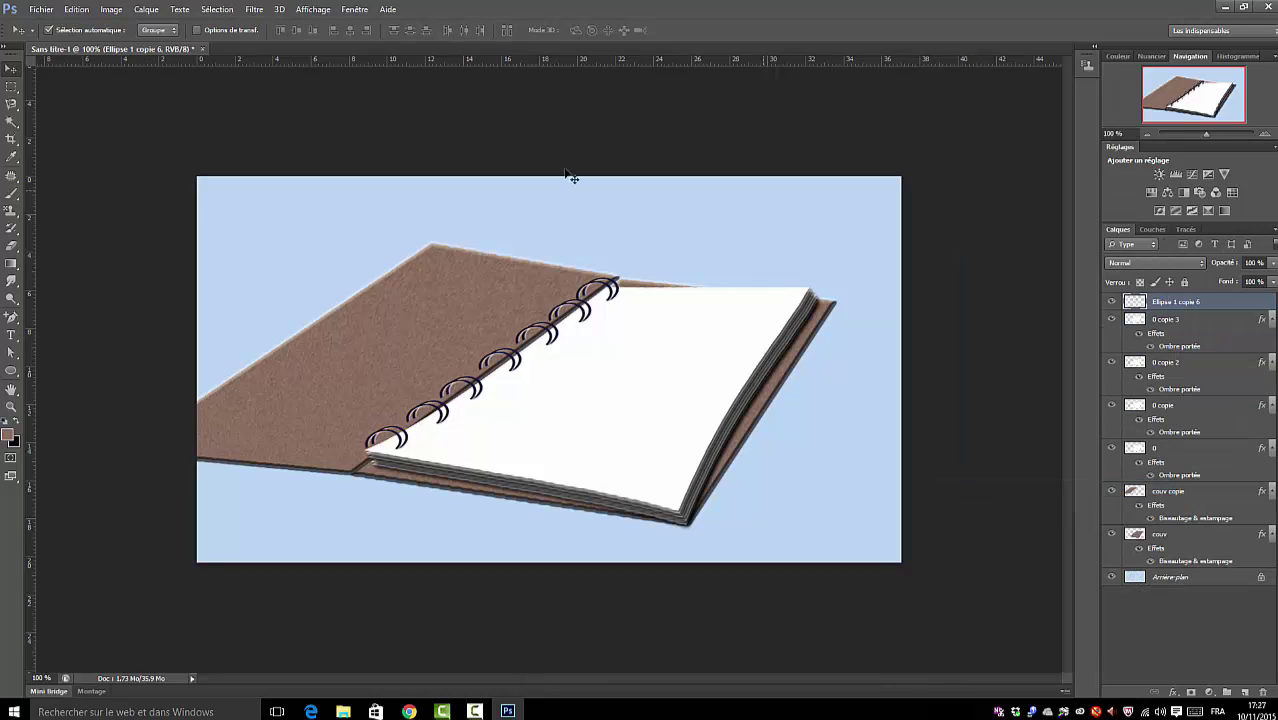
Step: Apply a drop shadow to the merged rings layer with 59% opacity and an angle of 87°
{"action": "left_click", "coordinate": [143, 13]}
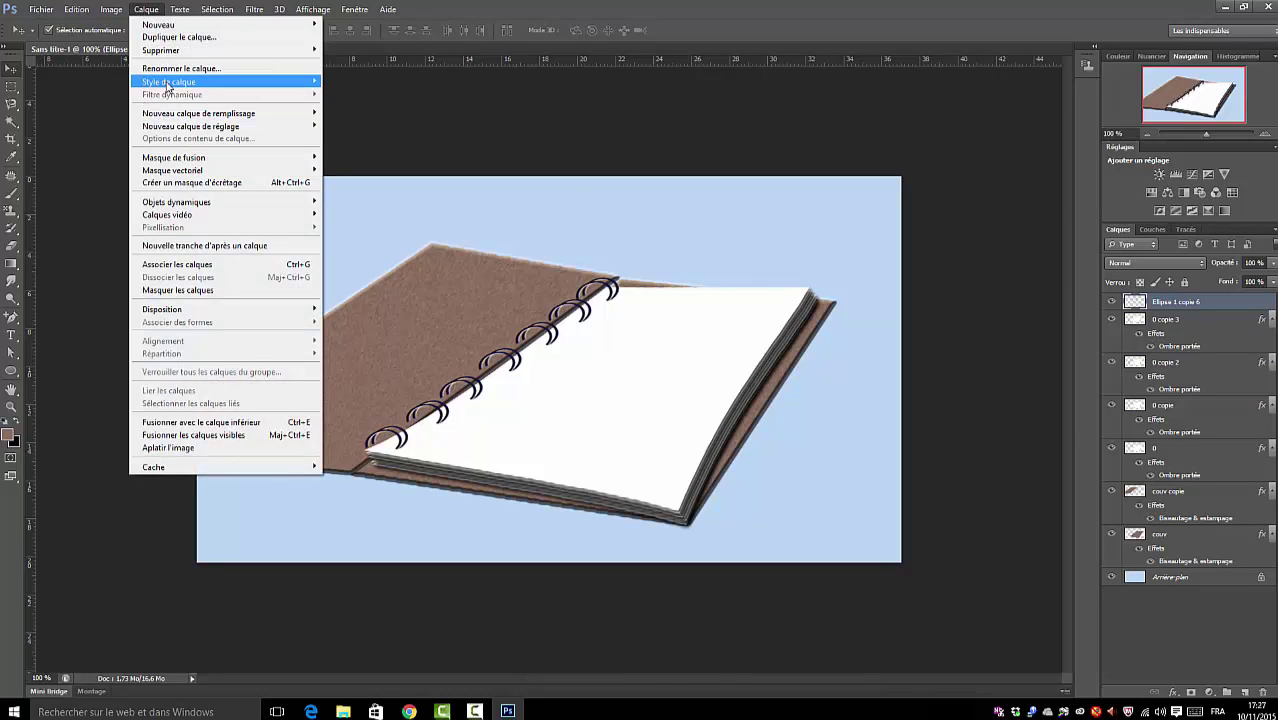
{"action": "mouse_move", "coordinate": [170, 81]}
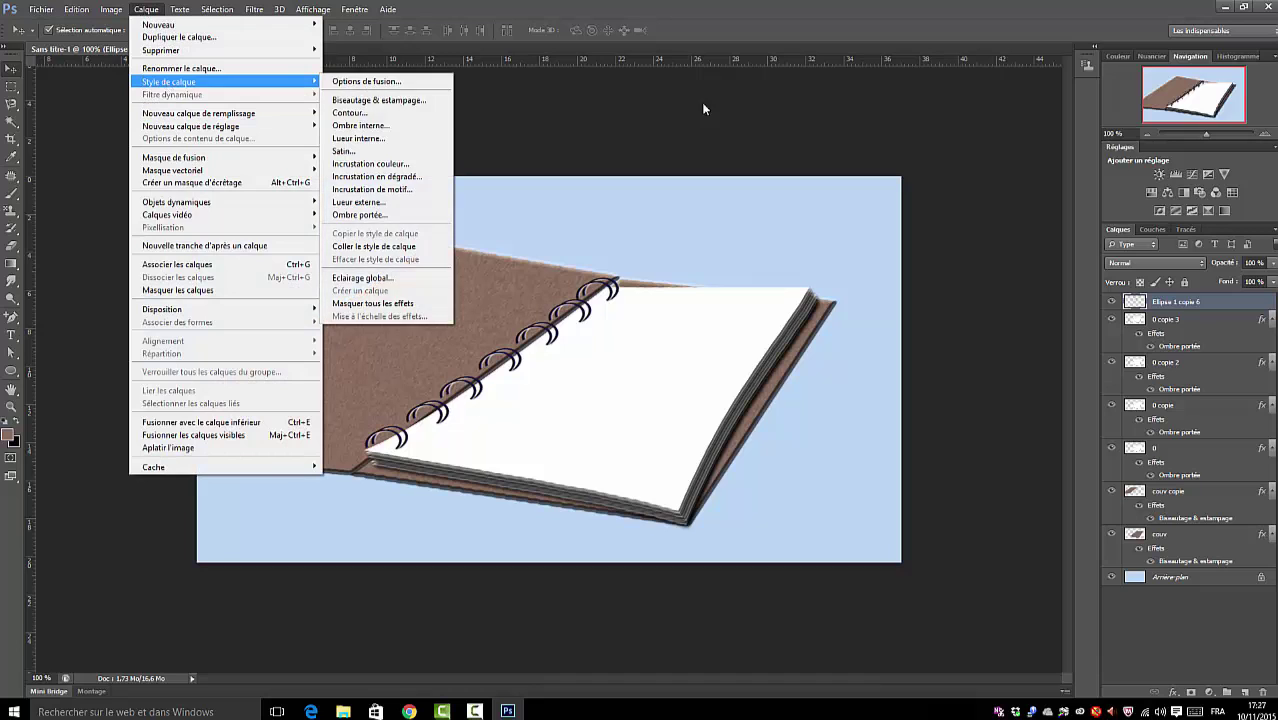
{"action": "left_click", "coordinate": [352, 215]}
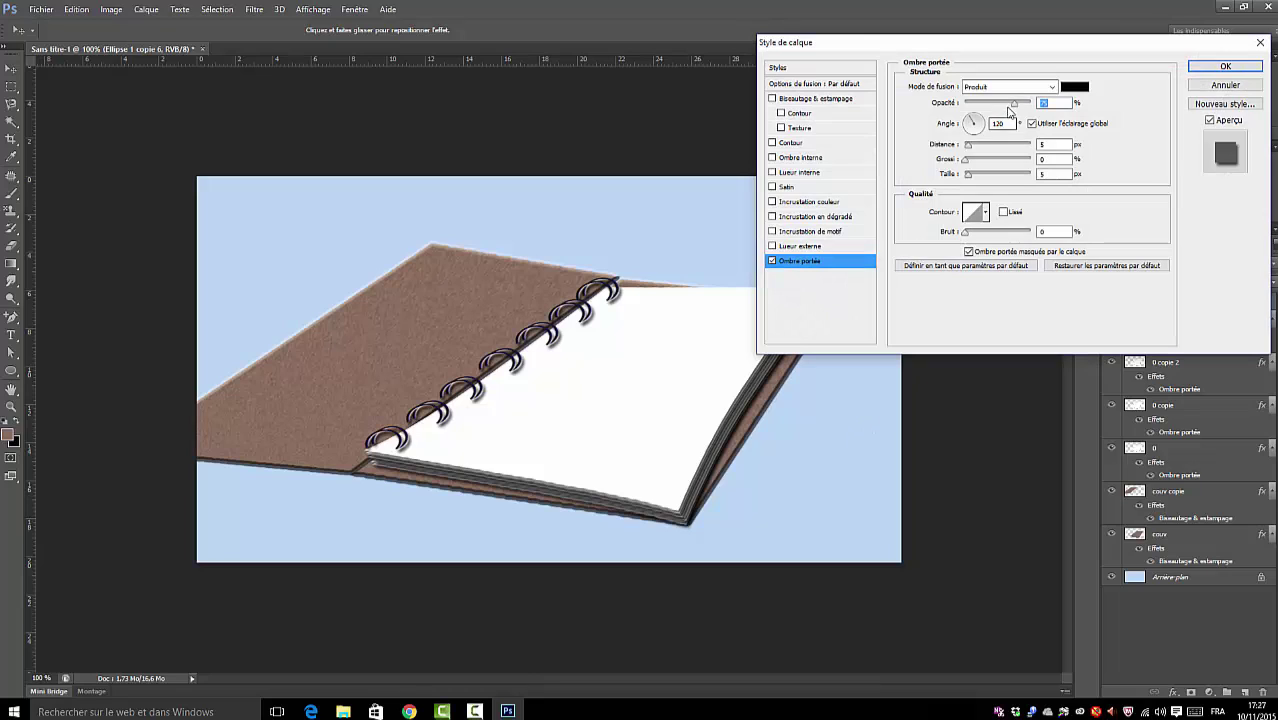
{"action": "left_click_drag", "start_coordinate": [1013, 107], "coordinate": [1004, 109]}
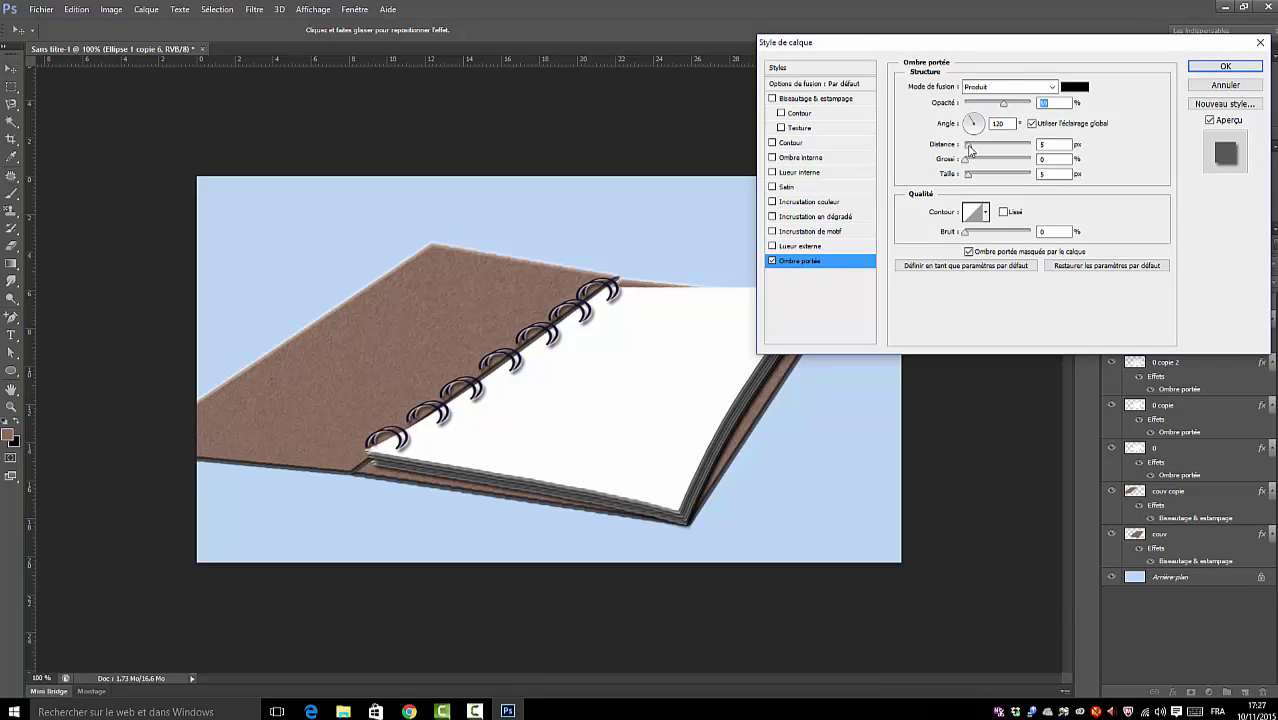
{"action": "left_click_drag", "start_coordinate": [969, 148], "coordinate": [973, 113]}
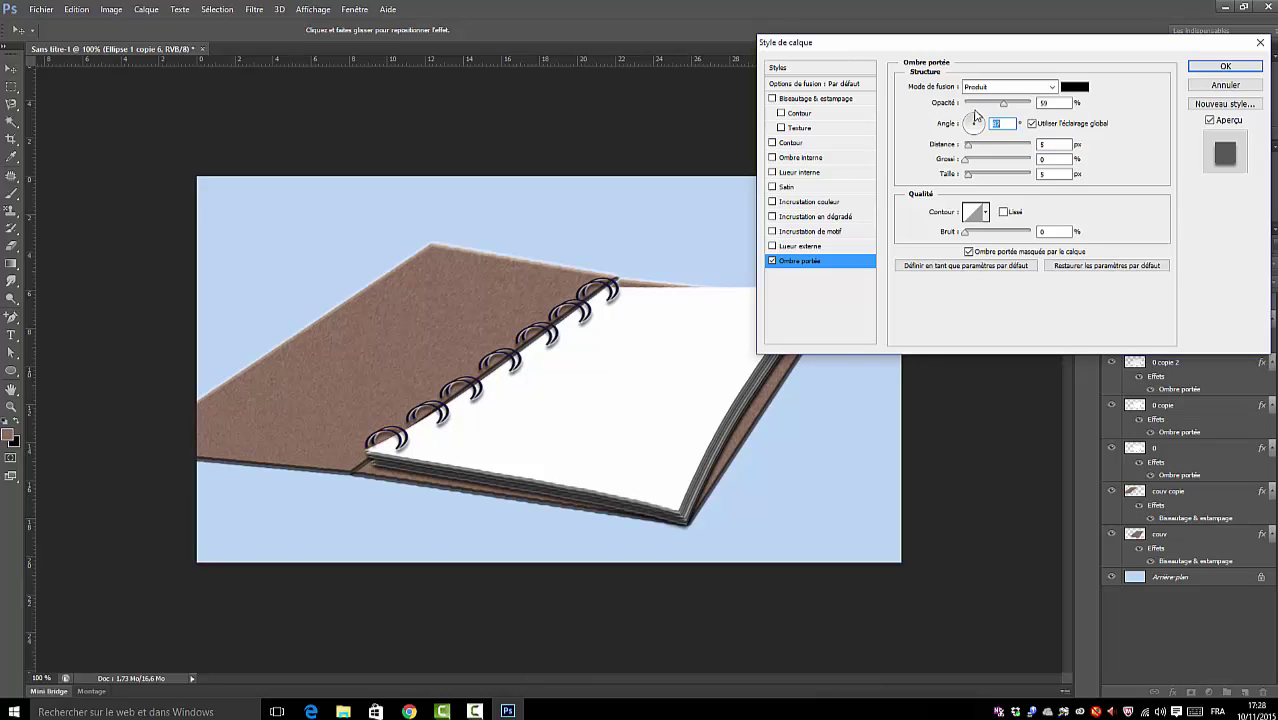
{"action": "left_click", "coordinate": [1226, 67]}
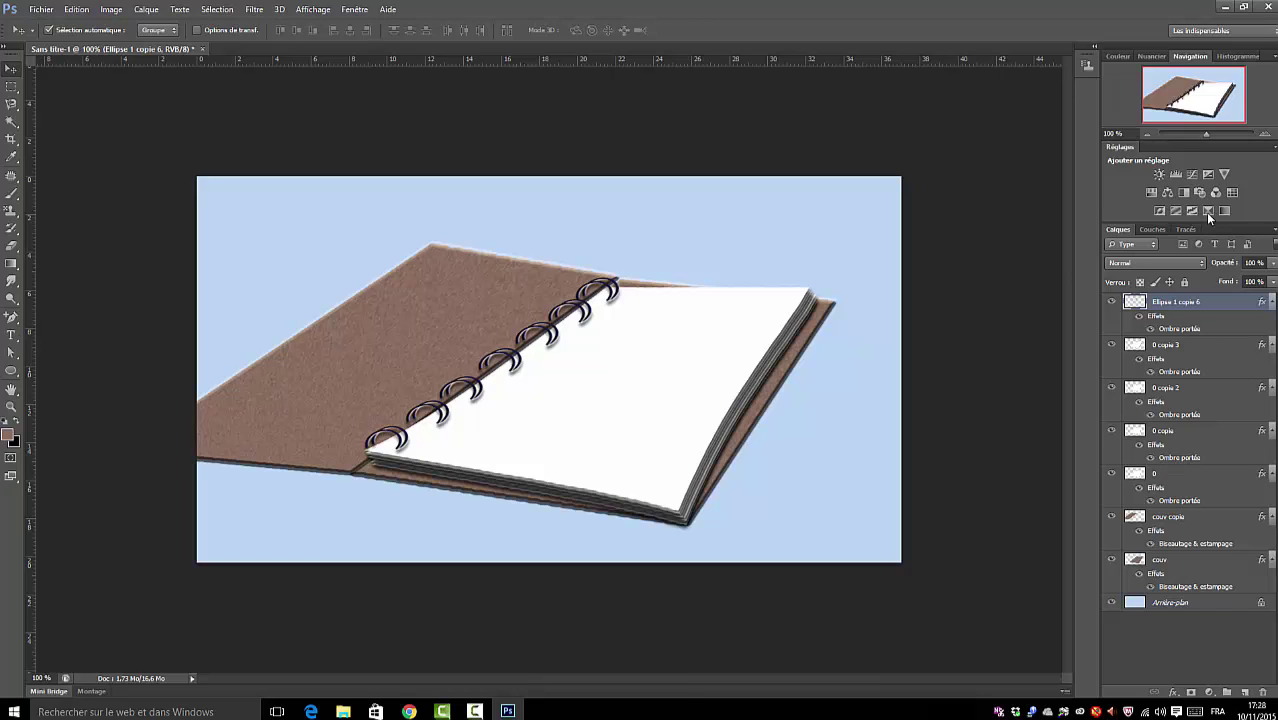
Step: Add a new empty layer directly above 0 copie 3, beneath the rings layer
{"action": "left_click", "coordinate": [1175, 350]}
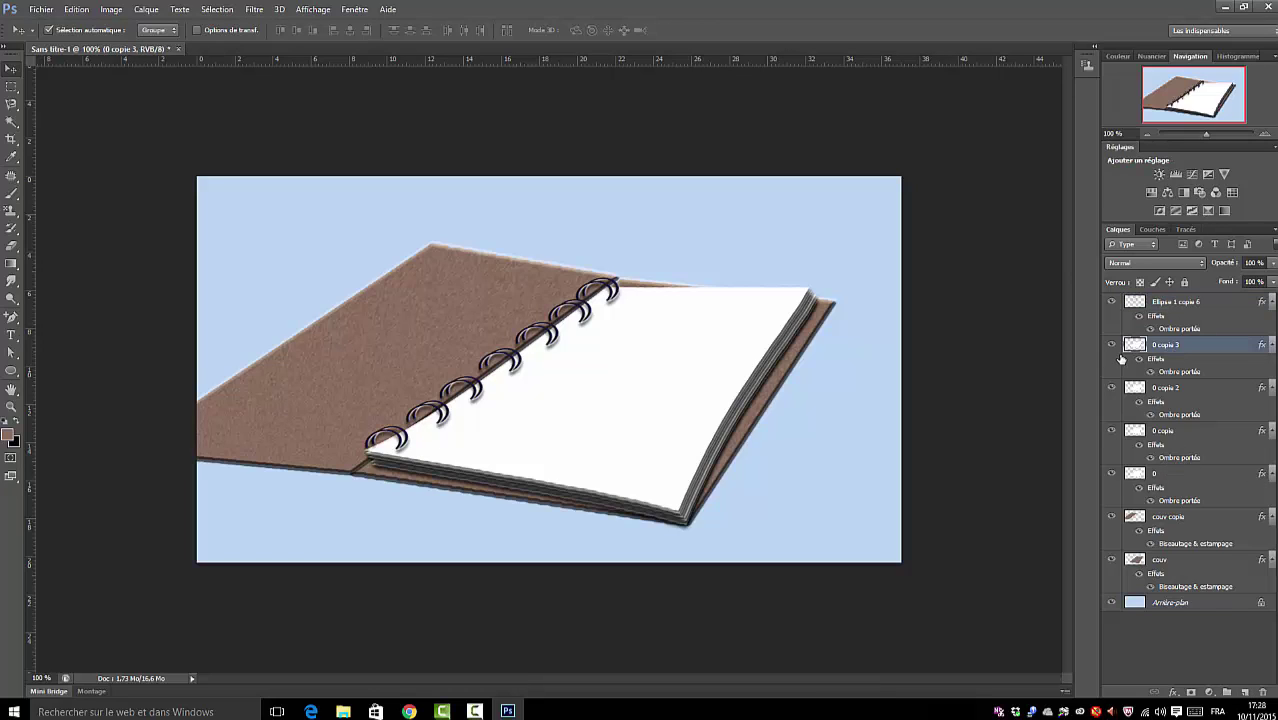
{"action": "left_click", "coordinate": [1112, 346]}
{"action": "left_click", "coordinate": [1112, 346]}
{"action": "left_click", "coordinate": [1244, 693]}
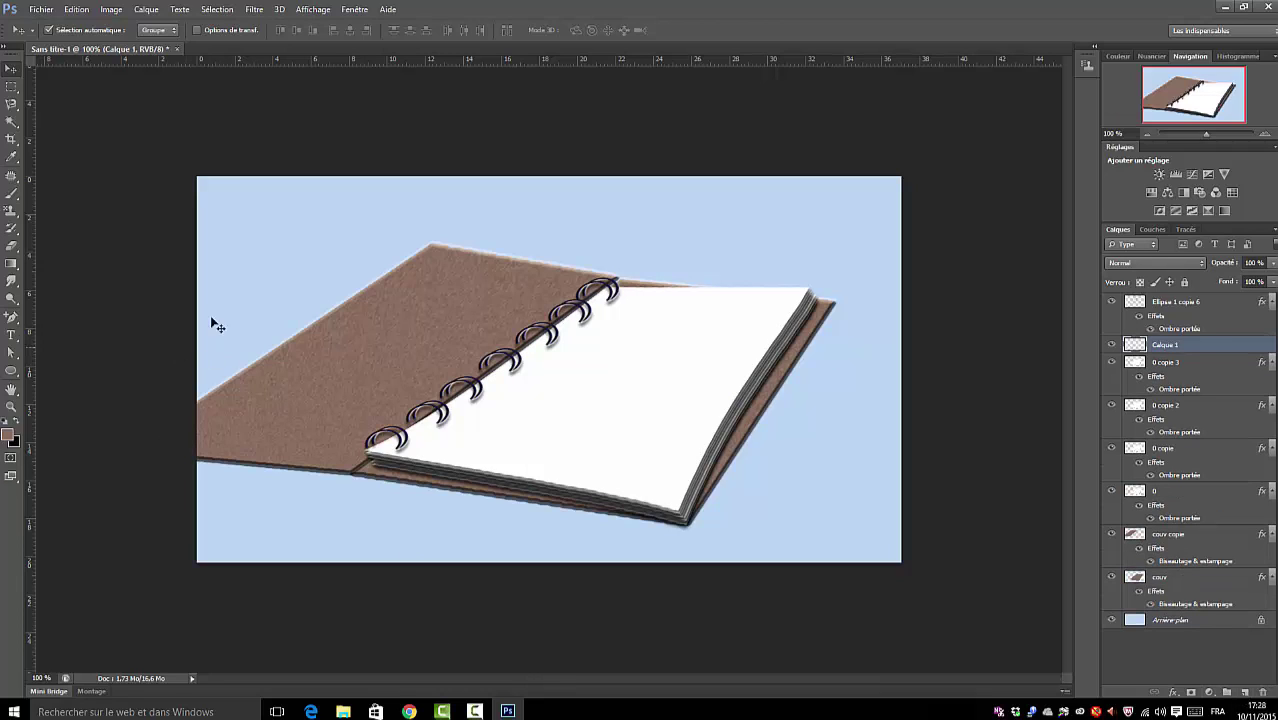
Step: Choose a hard round 16 px brush and dab a black hole at the end of the nearest ring on the page
{"action": "left_click", "coordinate": [10, 178]}
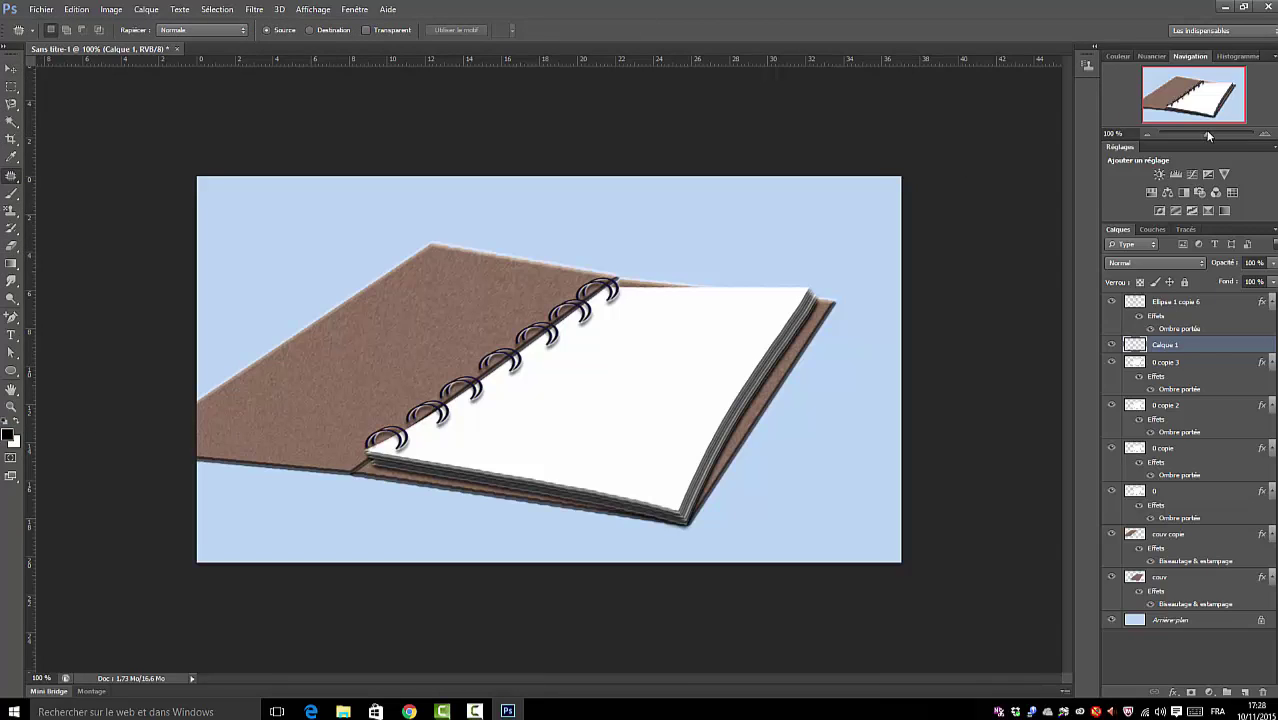
{"action": "left_click_drag", "start_coordinate": [1205, 132], "coordinate": [1216, 132]}
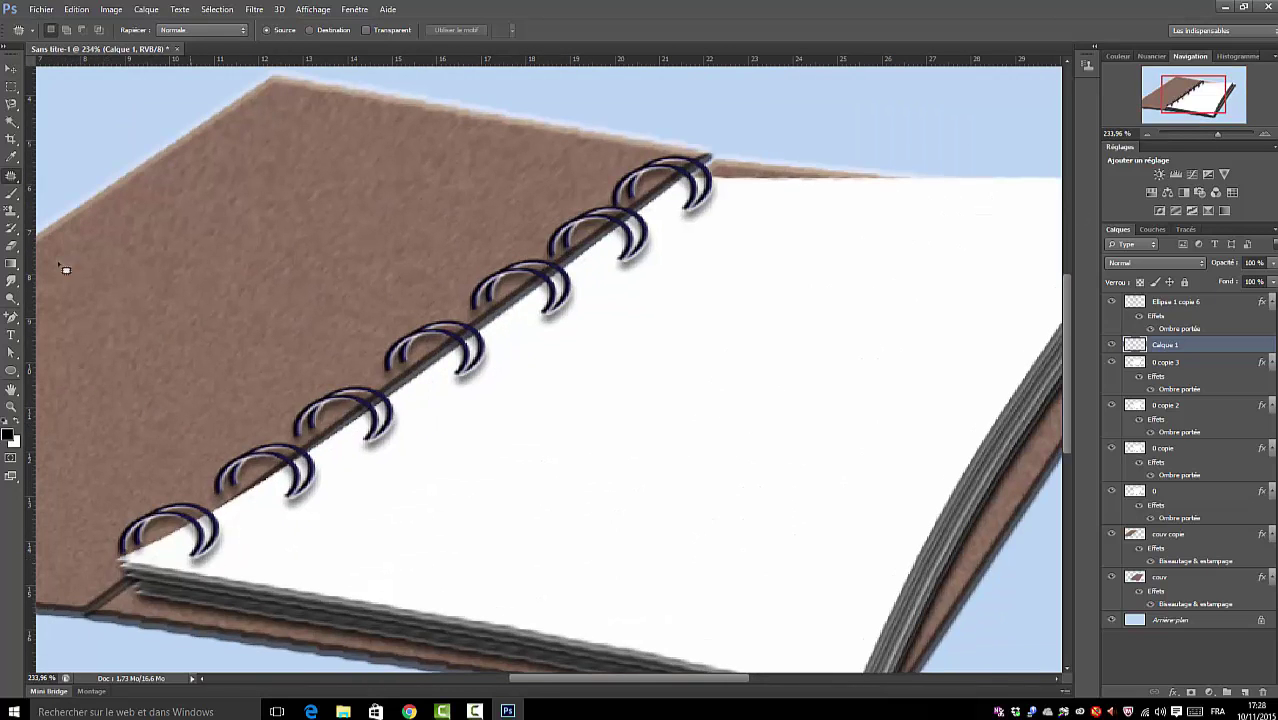
{"action": "left_click", "coordinate": [35, 31]}
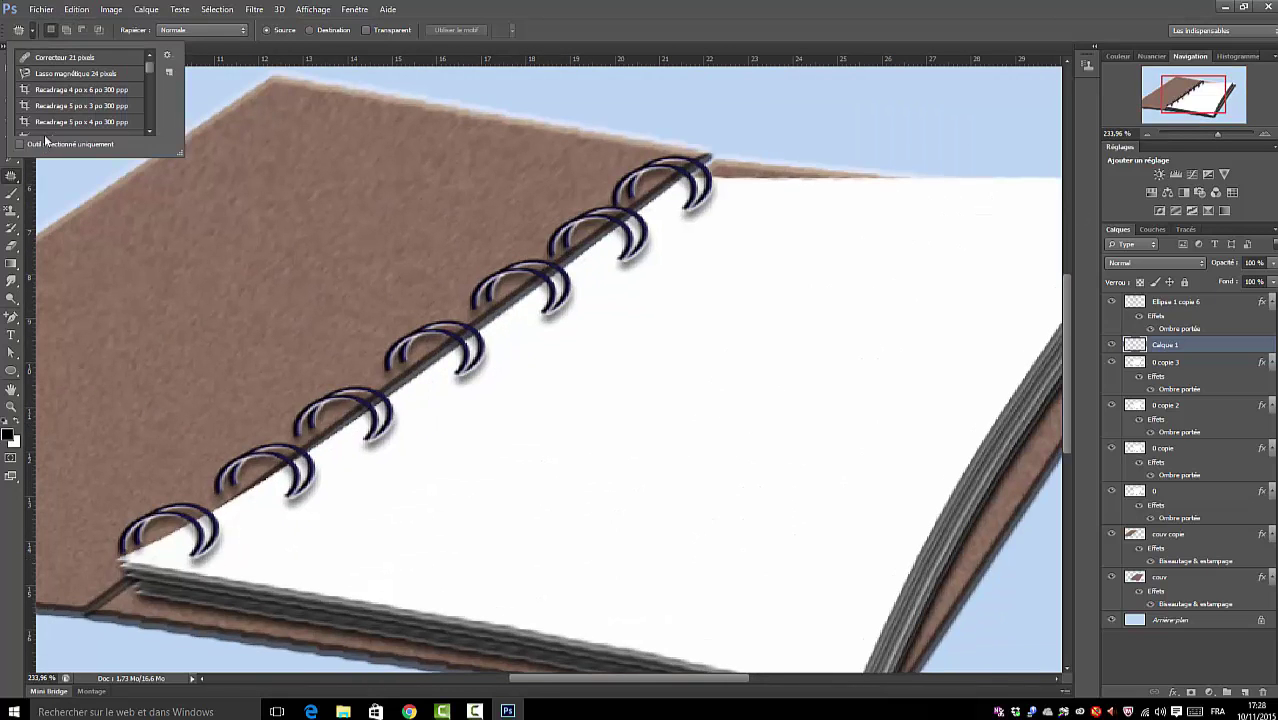
{"action": "left_click", "coordinate": [30, 31]}
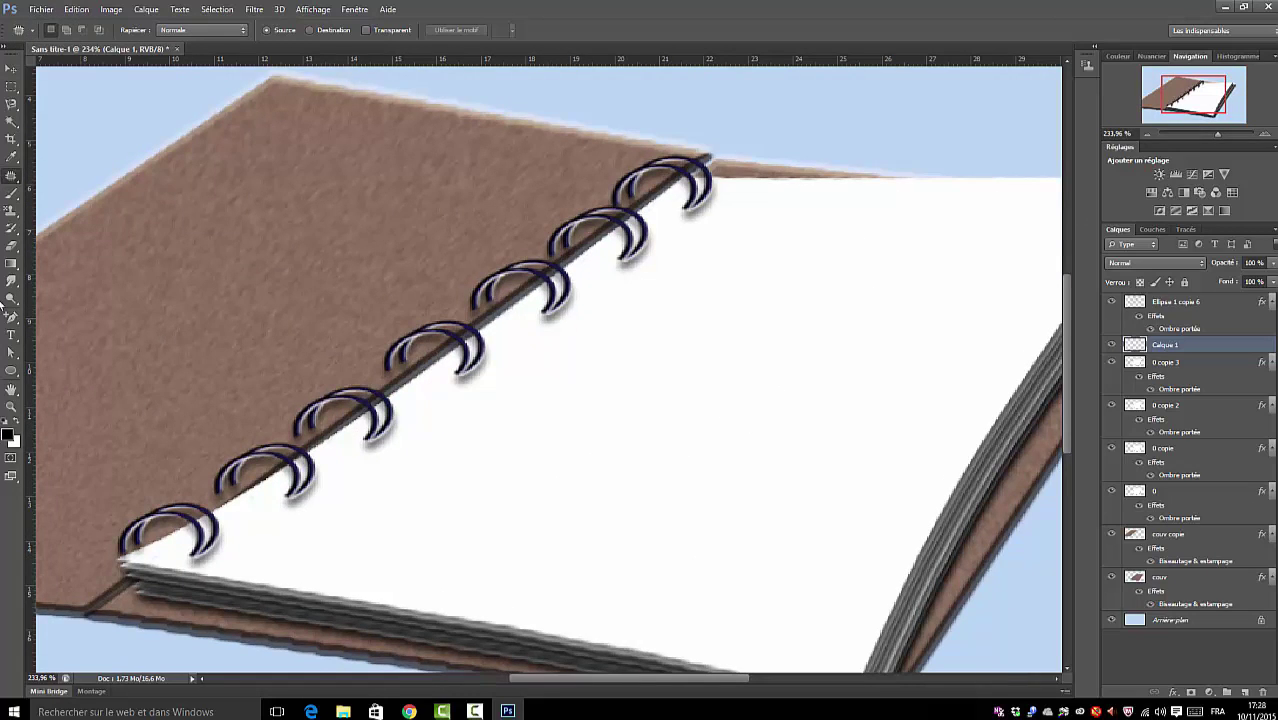
{"action": "left_click", "coordinate": [11, 193]}
{"action": "left_click", "coordinate": [64, 31]}
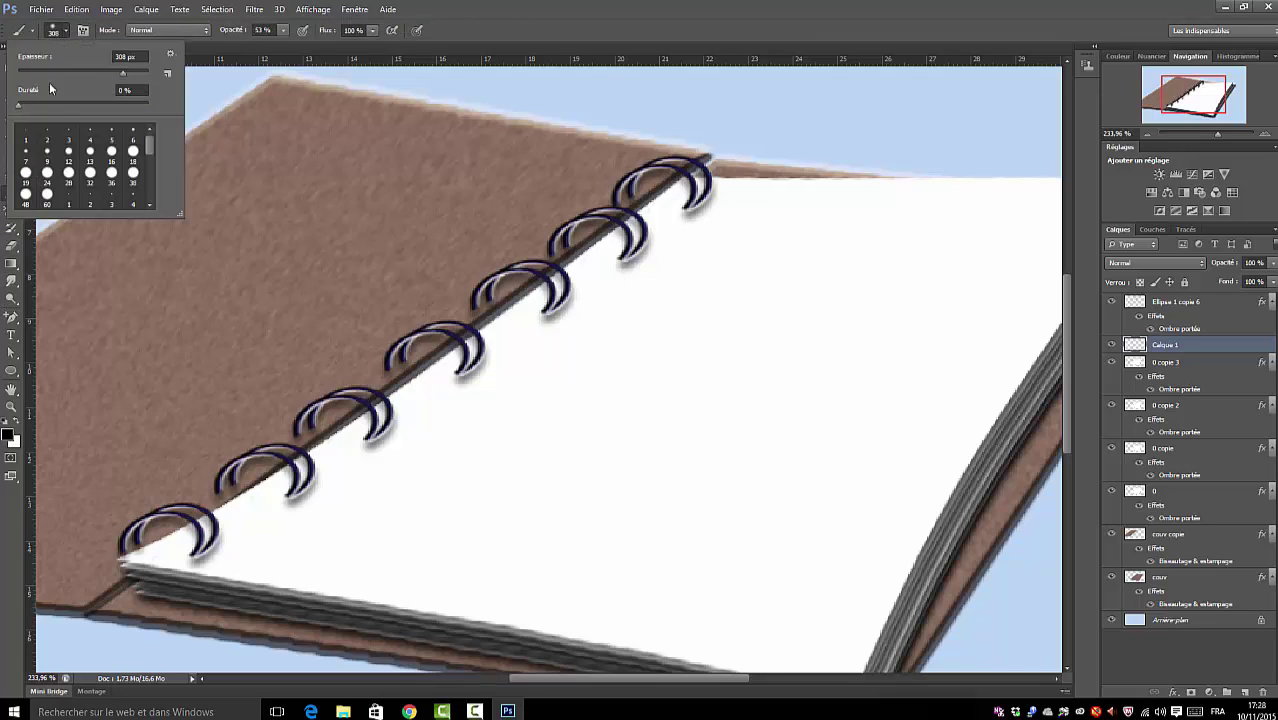
{"action": "left_click", "coordinate": [112, 151]}
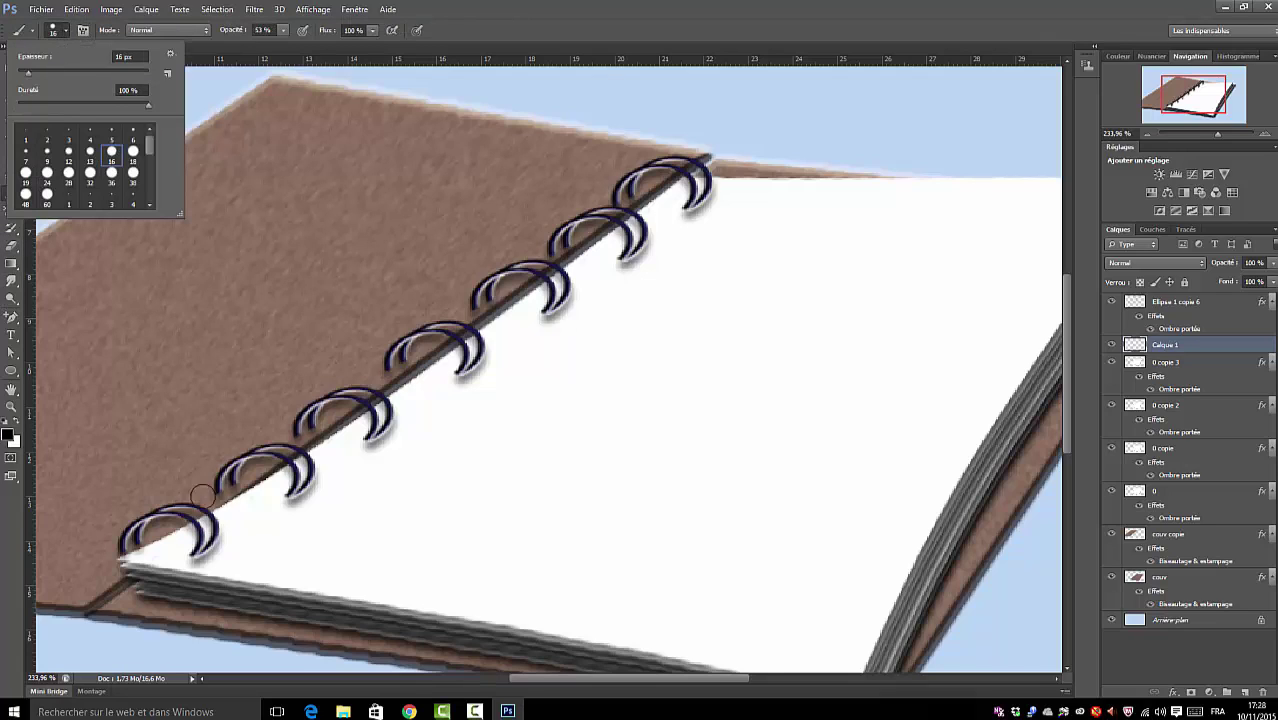
{"action": "left_click", "coordinate": [205, 553]}
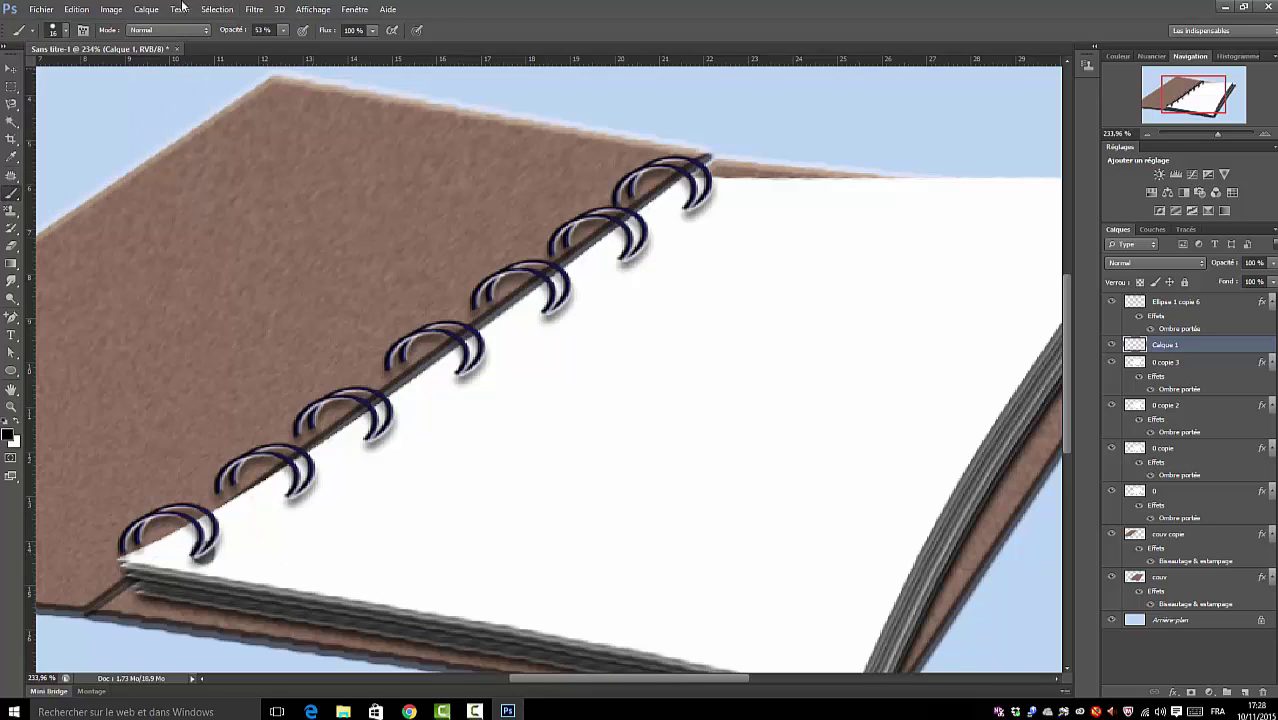
Step: Raise the brush opacity to 100% and paint a black punch hole where each of the seven rings meets the page
{"action": "left_click", "coordinate": [284, 30]}
{"action": "left_click_drag", "start_coordinate": [285, 50], "coordinate": [322, 50]}
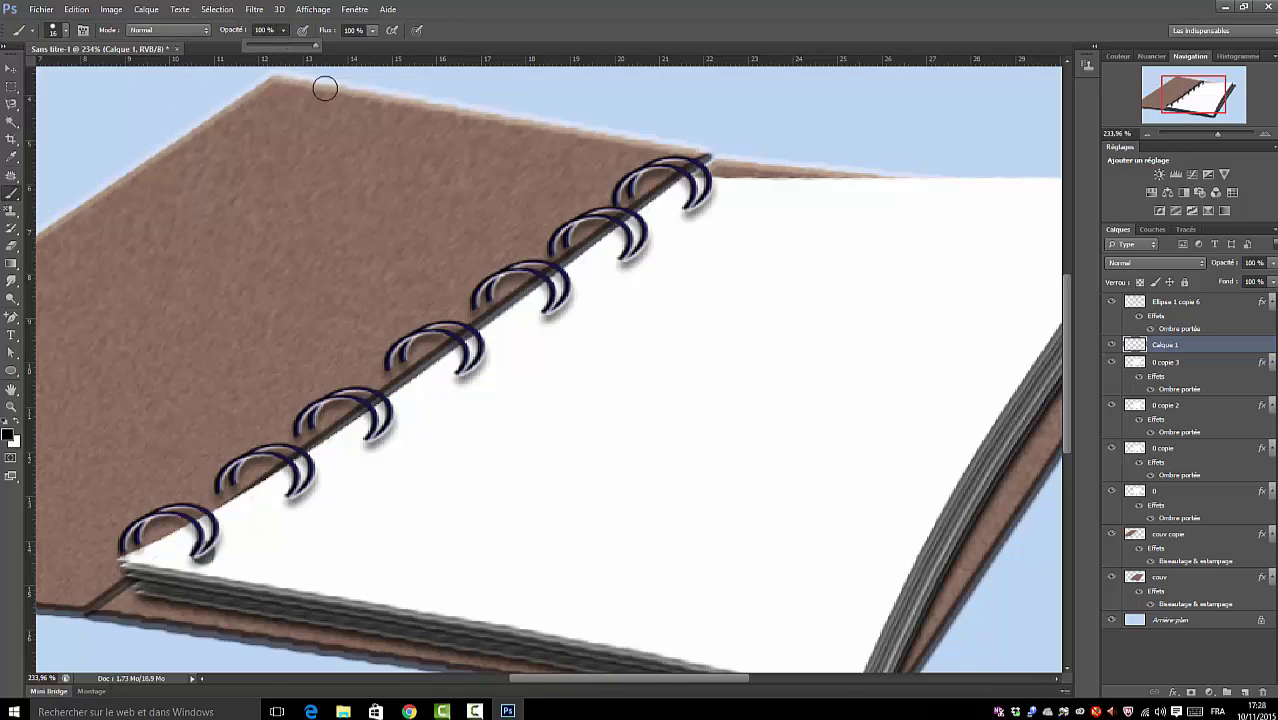
{"action": "left_click", "coordinate": [201, 550]}
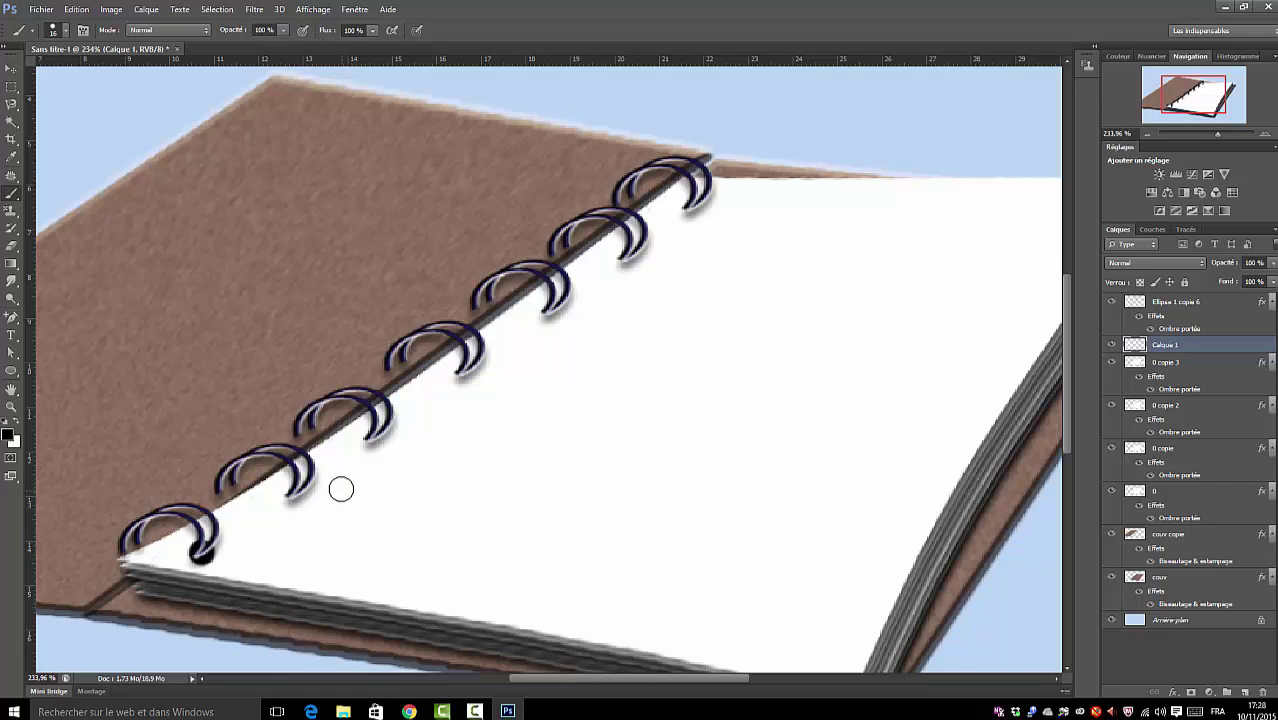
{"action": "left_click", "coordinate": [296, 493]}
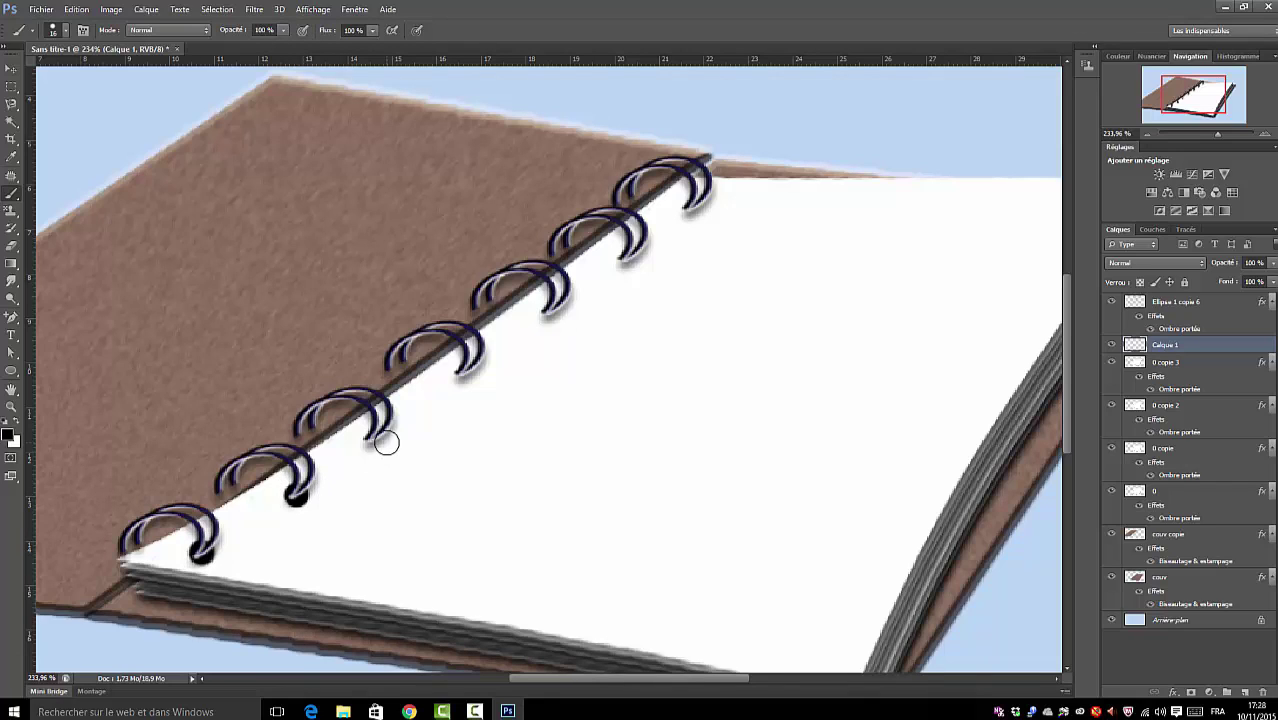
{"action": "left_click", "coordinate": [373, 439]}
{"action": "left_click", "coordinate": [465, 370]}
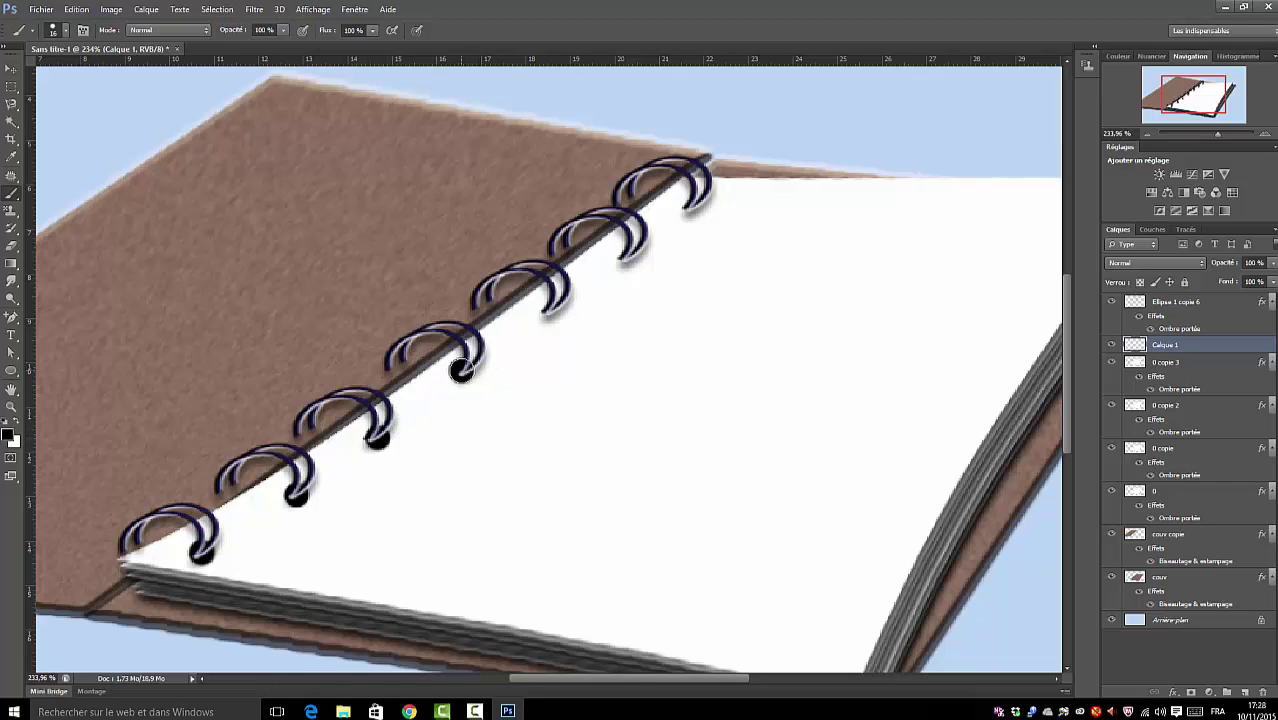
{"action": "left_click", "coordinate": [550, 308]}
{"action": "left_click", "coordinate": [625, 256]}
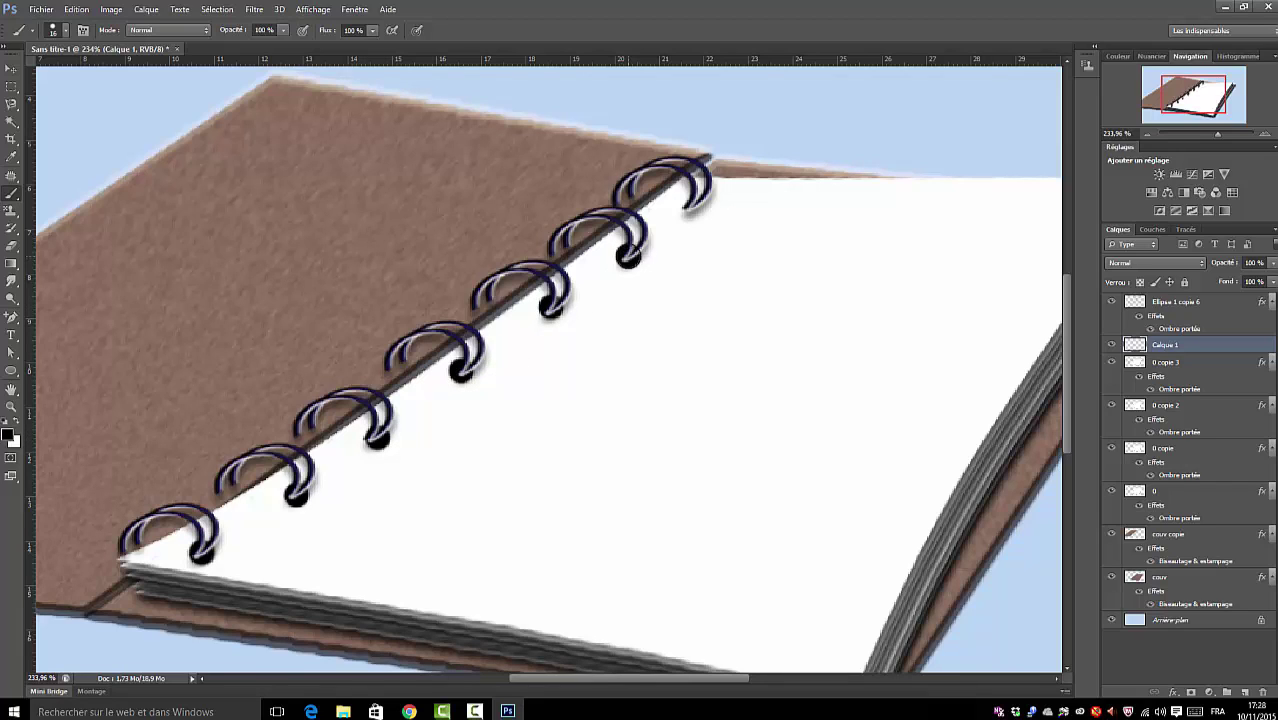
{"action": "left_click", "coordinate": [693, 207]}
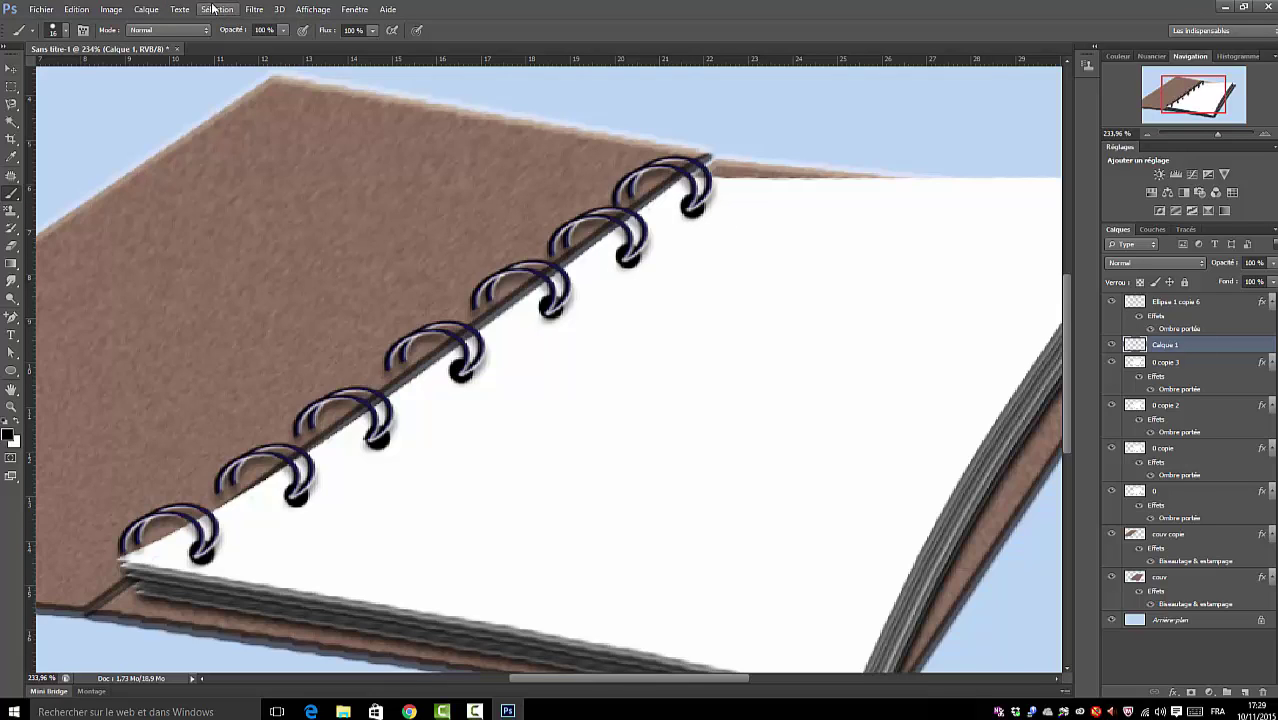
Step: Apply Bevel & Emboss to the holes layer with the Estampage style, 470% depth and a slightly larger size
{"action": "left_click", "coordinate": [146, 9]}
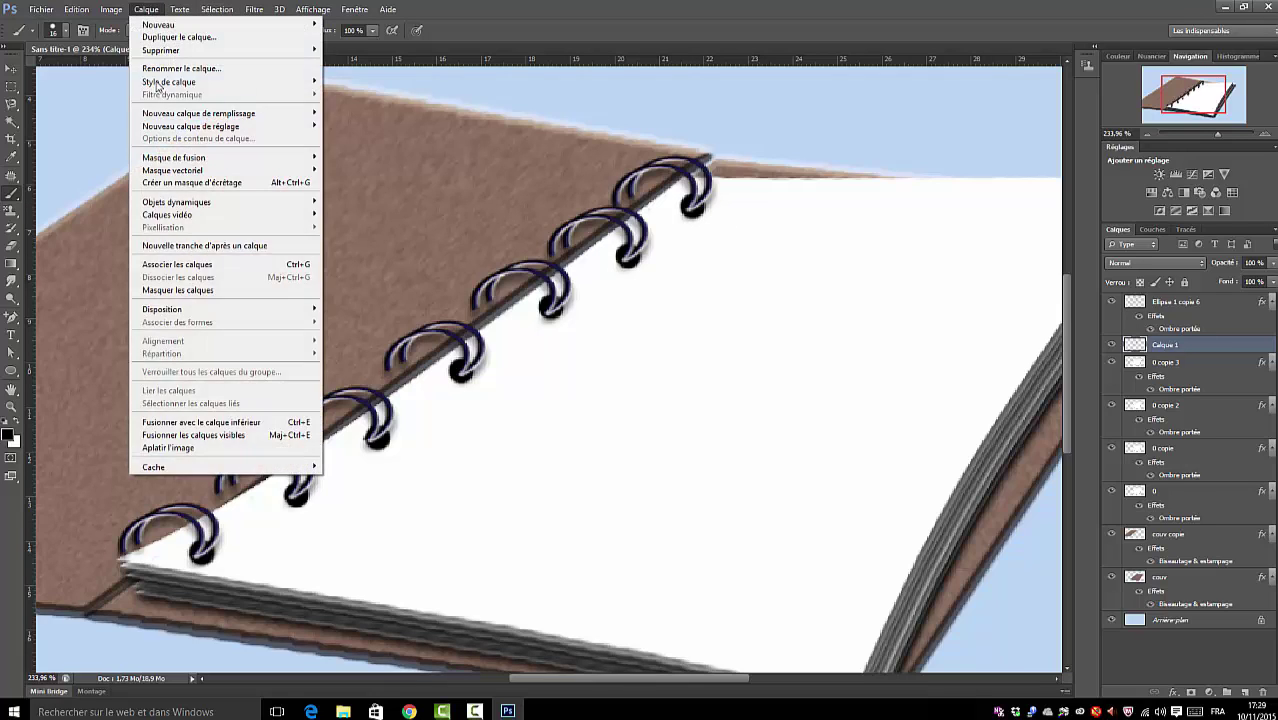
{"action": "mouse_move", "coordinate": [175, 82]}
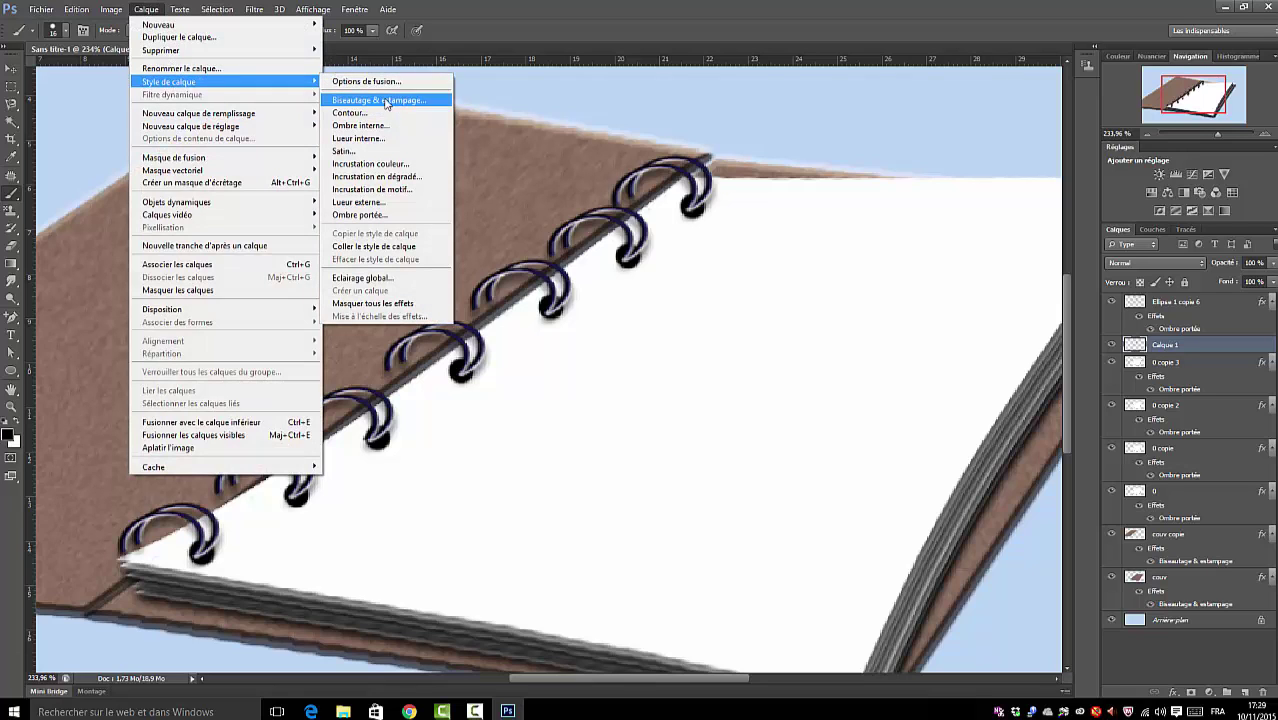
{"action": "left_click", "coordinate": [436, 101]}
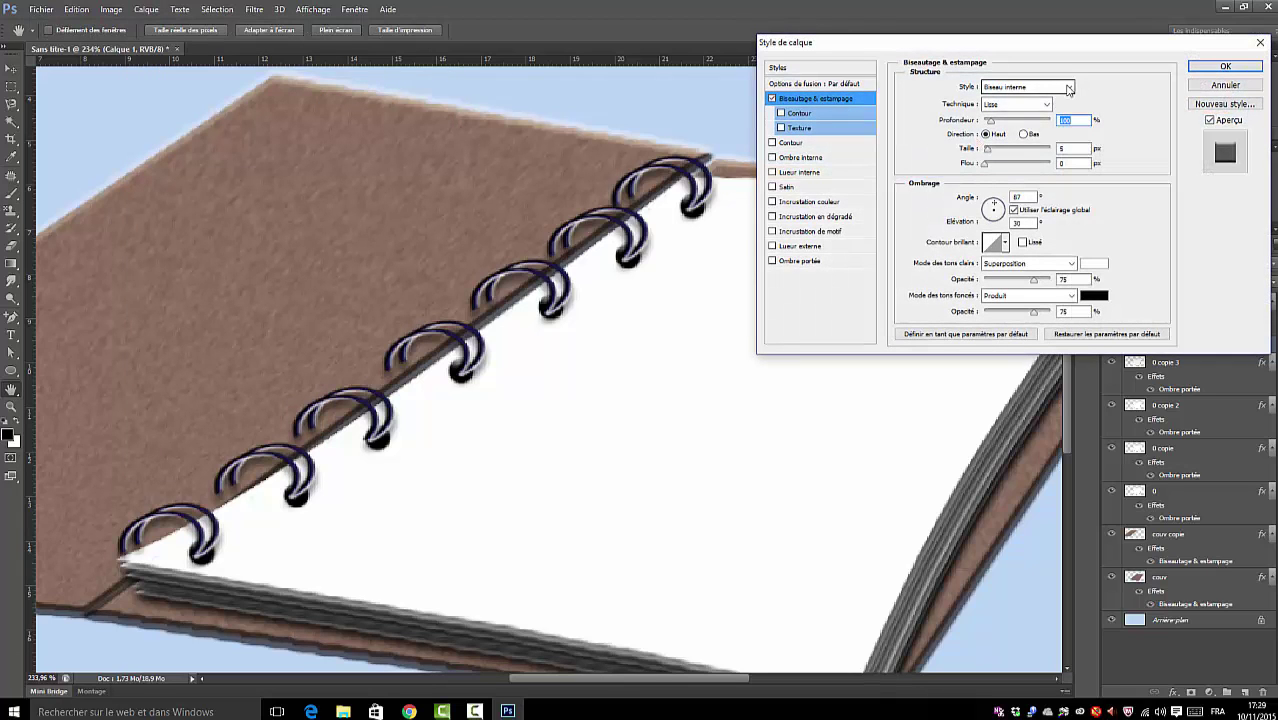
{"action": "left_click", "coordinate": [1069, 89]}
{"action": "left_click", "coordinate": [1000, 119]}
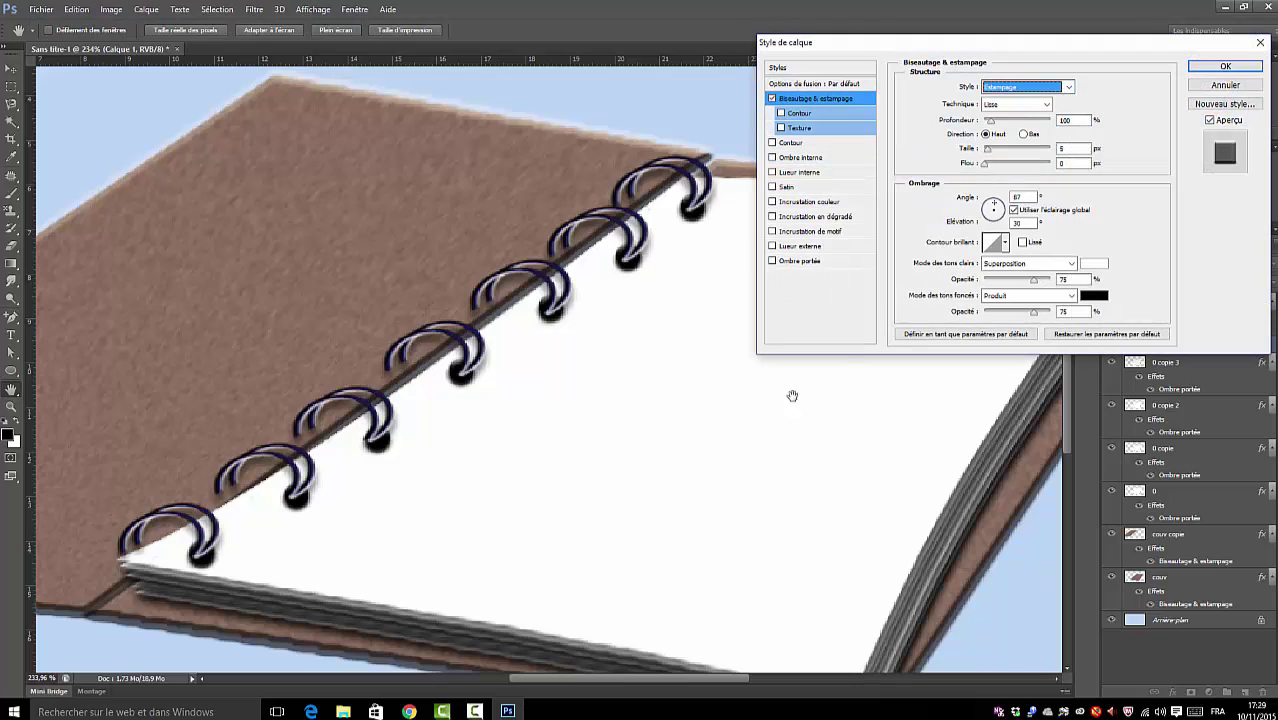
{"action": "left_click_drag", "start_coordinate": [991, 121], "coordinate": [991, 153]}
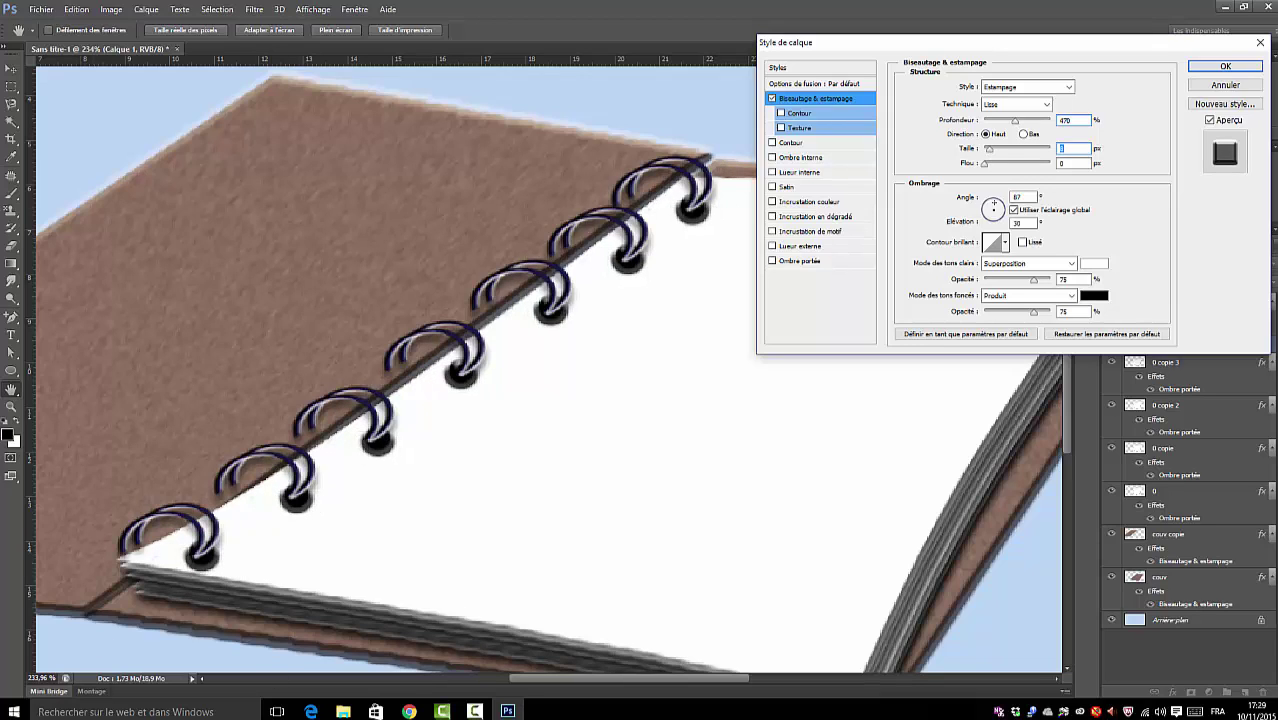
{"action": "left_click", "coordinate": [1226, 67]}
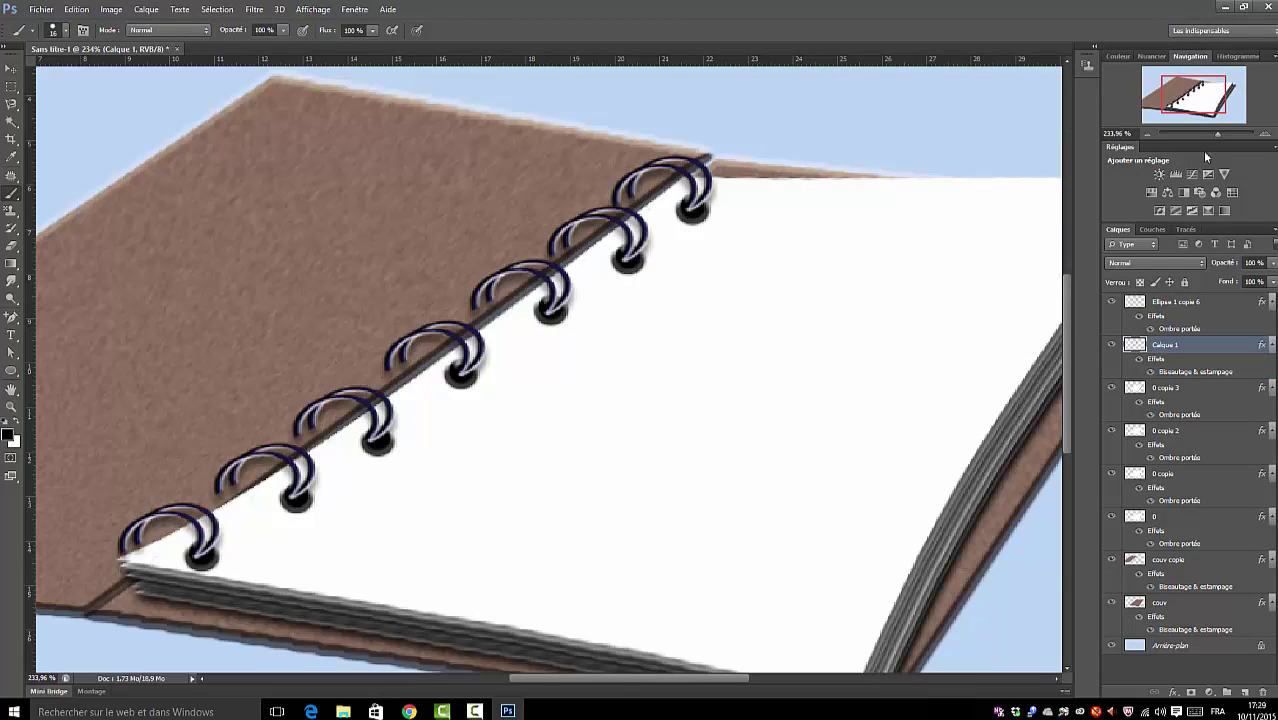
{"action": "left_click_drag", "start_coordinate": [1216, 131], "coordinate": [1202, 141]}
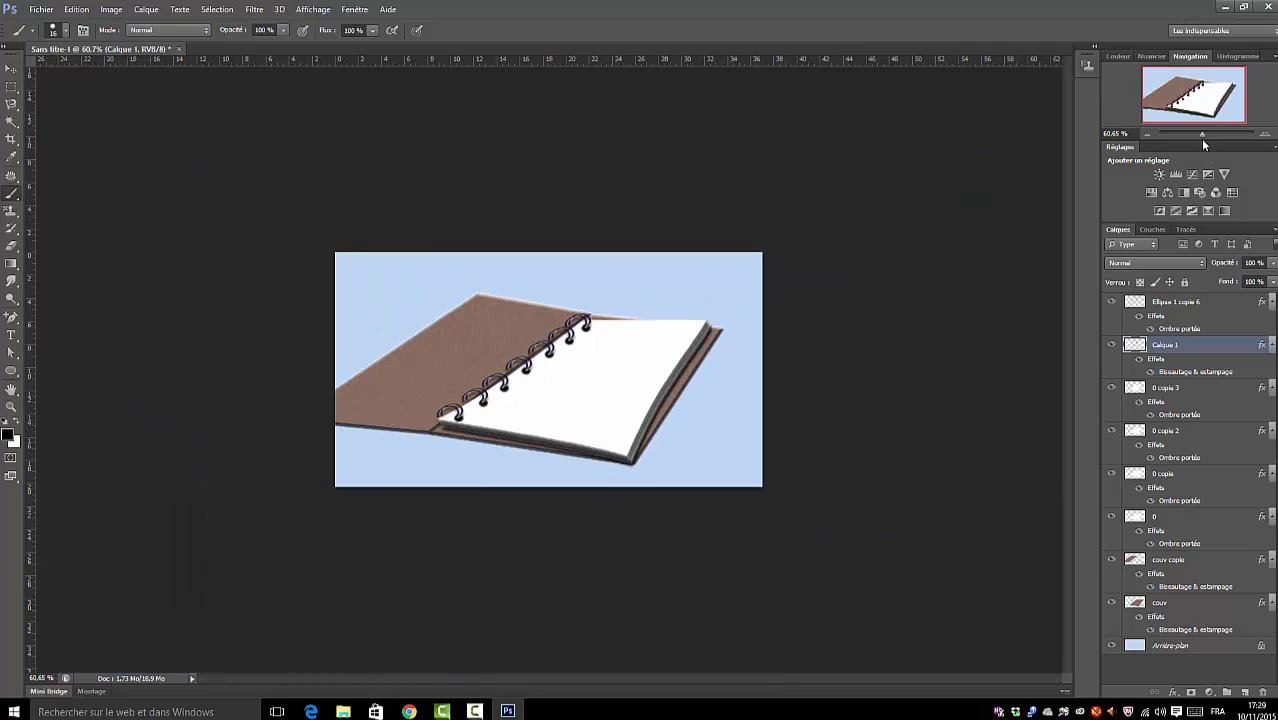